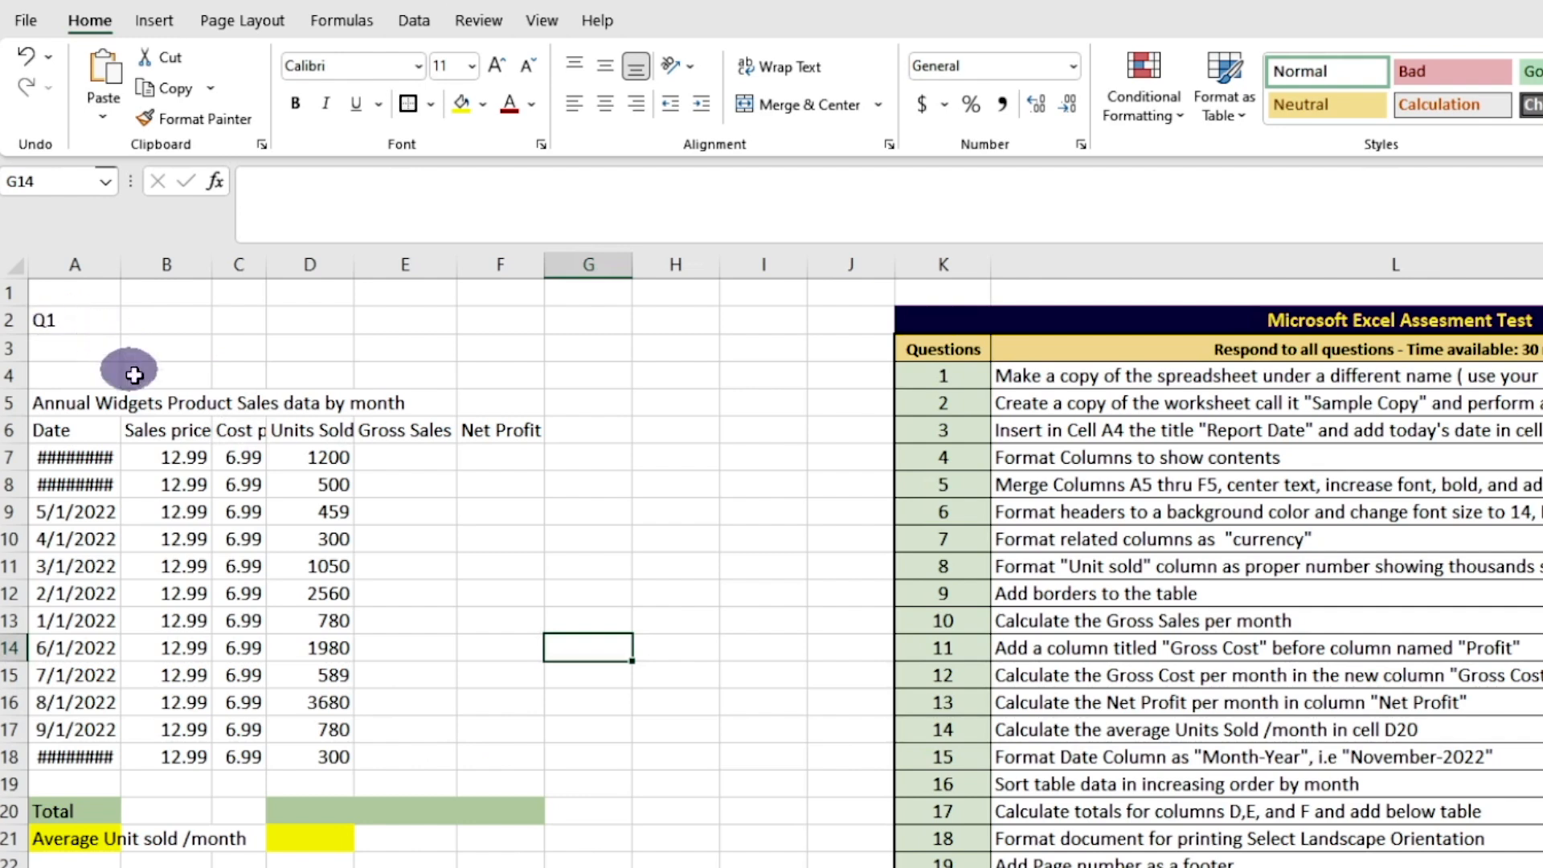
Save a copy of the workbook in Documents as an Excel Workbook, named with the user's first name followed by 2
left_click(26, 24)
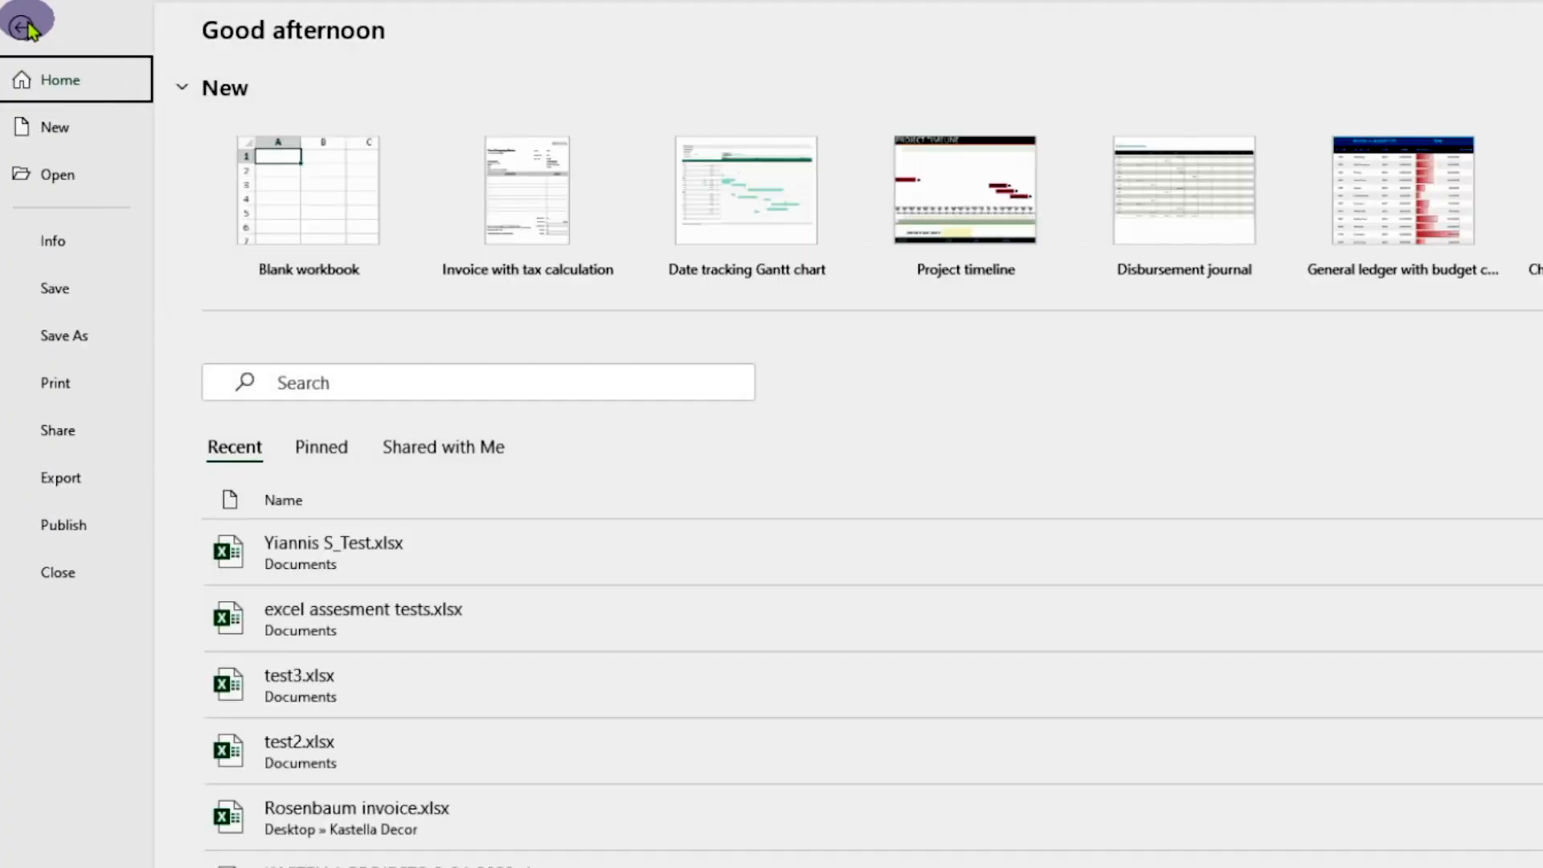
left_click(83, 354)
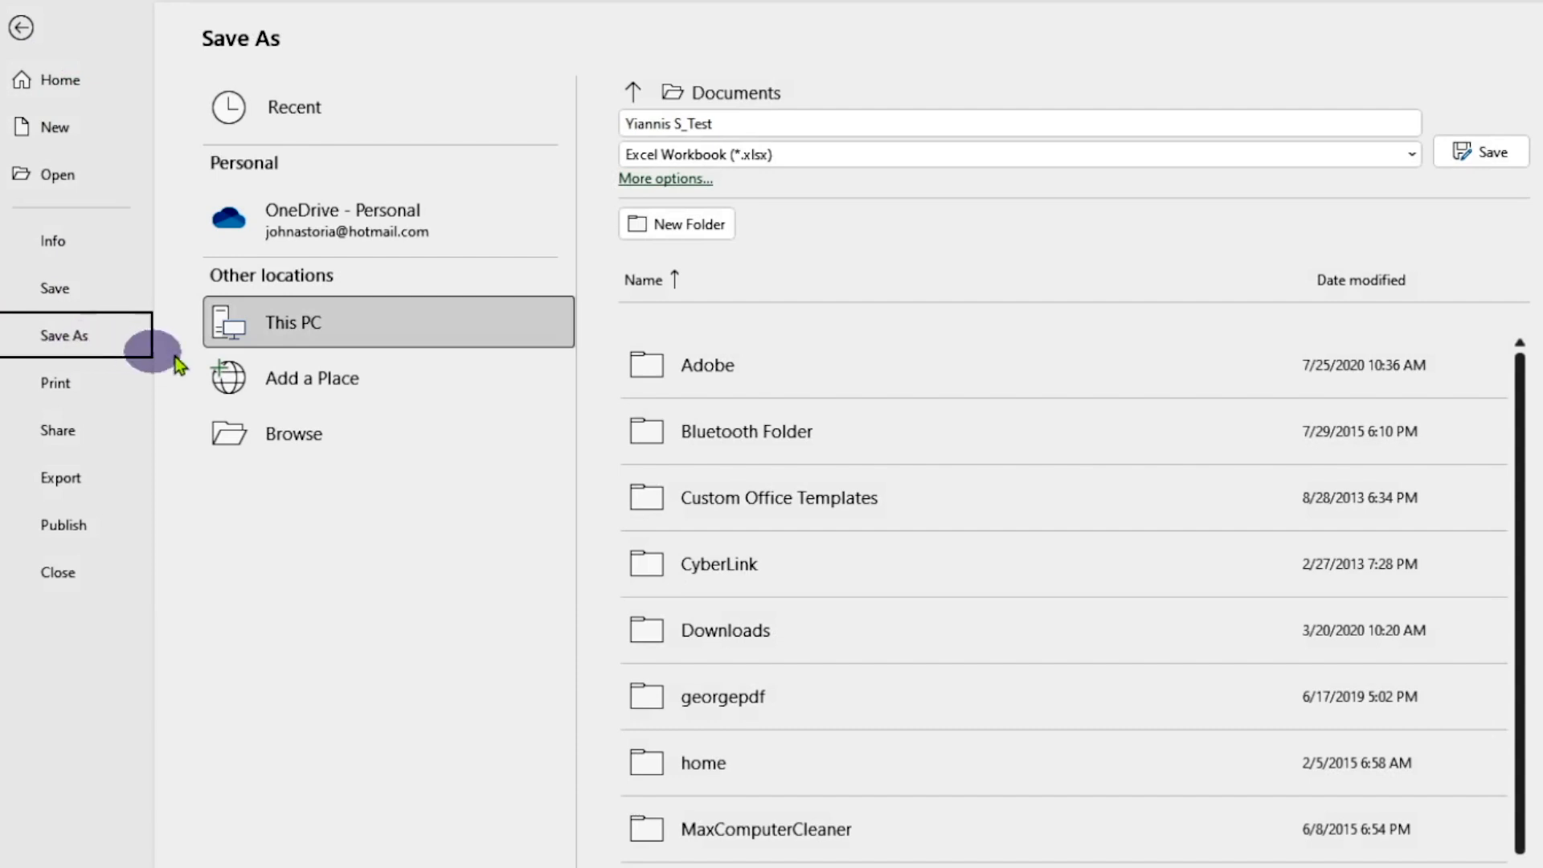
left_click(329, 322)
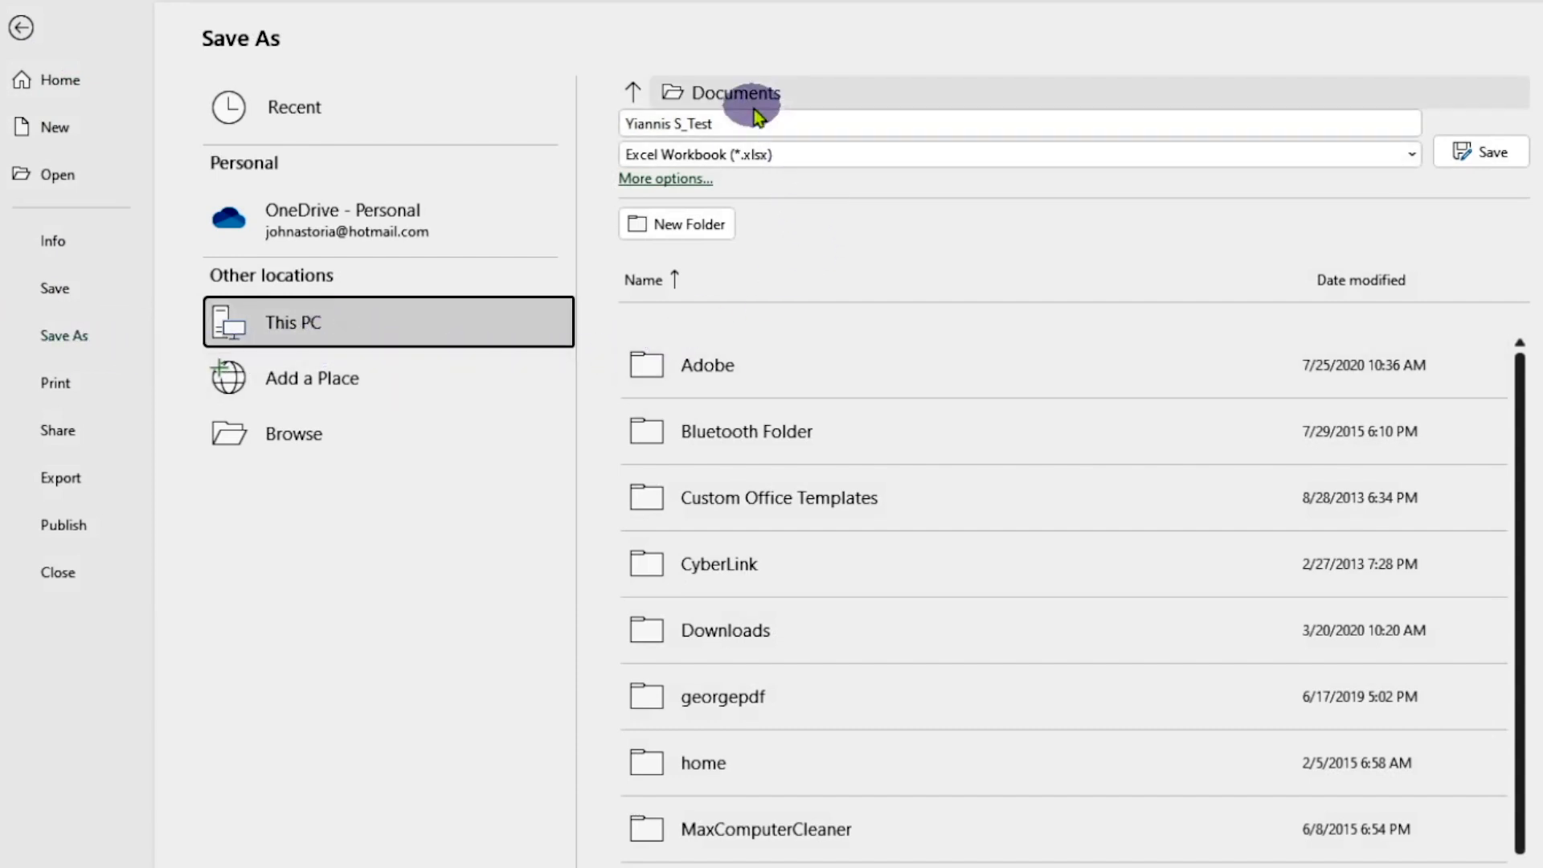
left_click(734, 123)
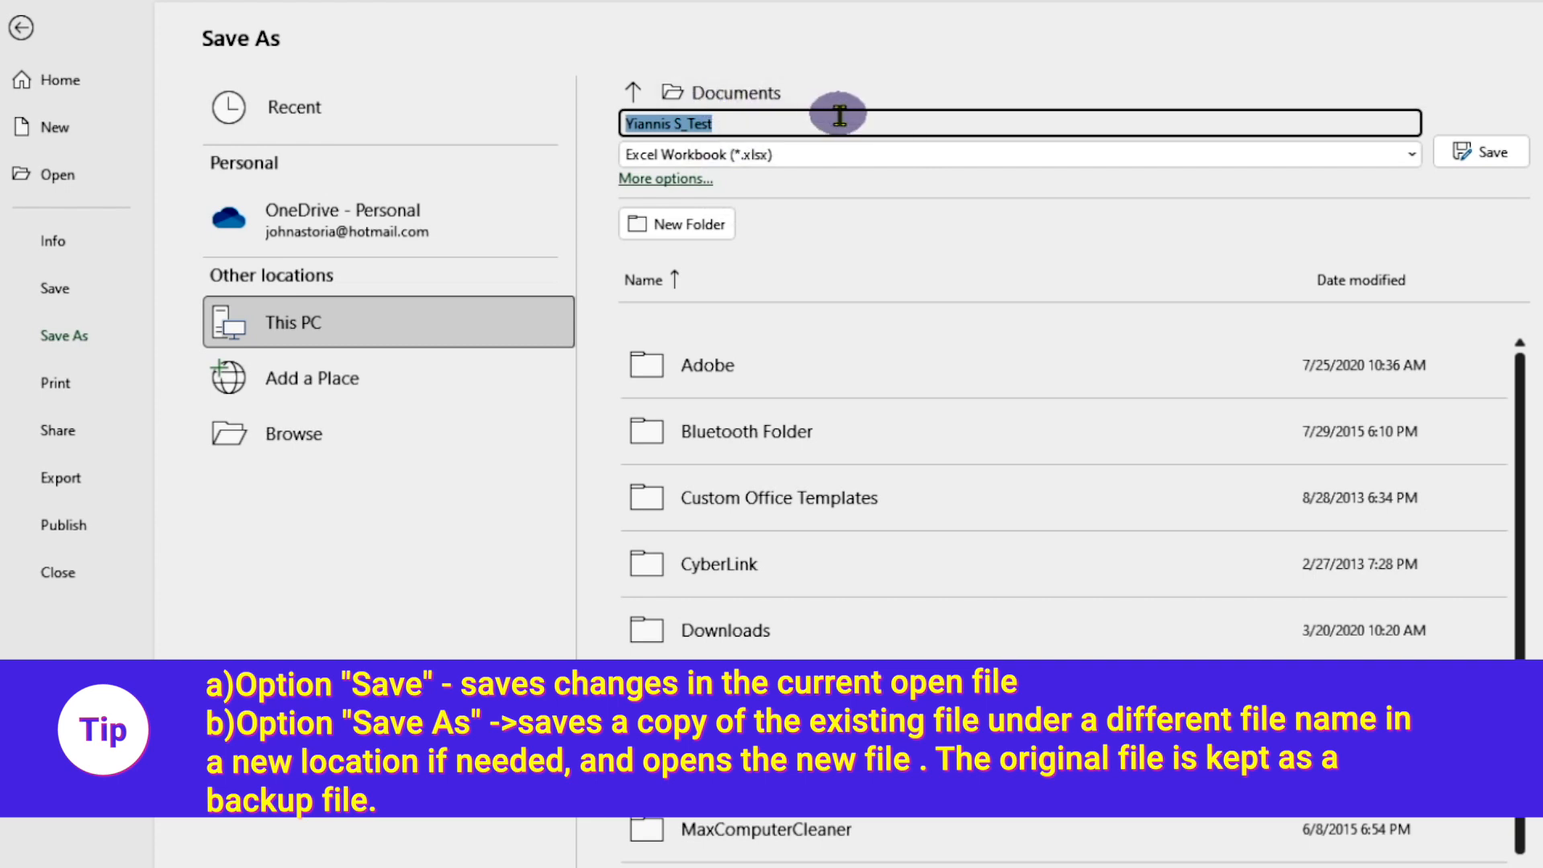
type("Yu")
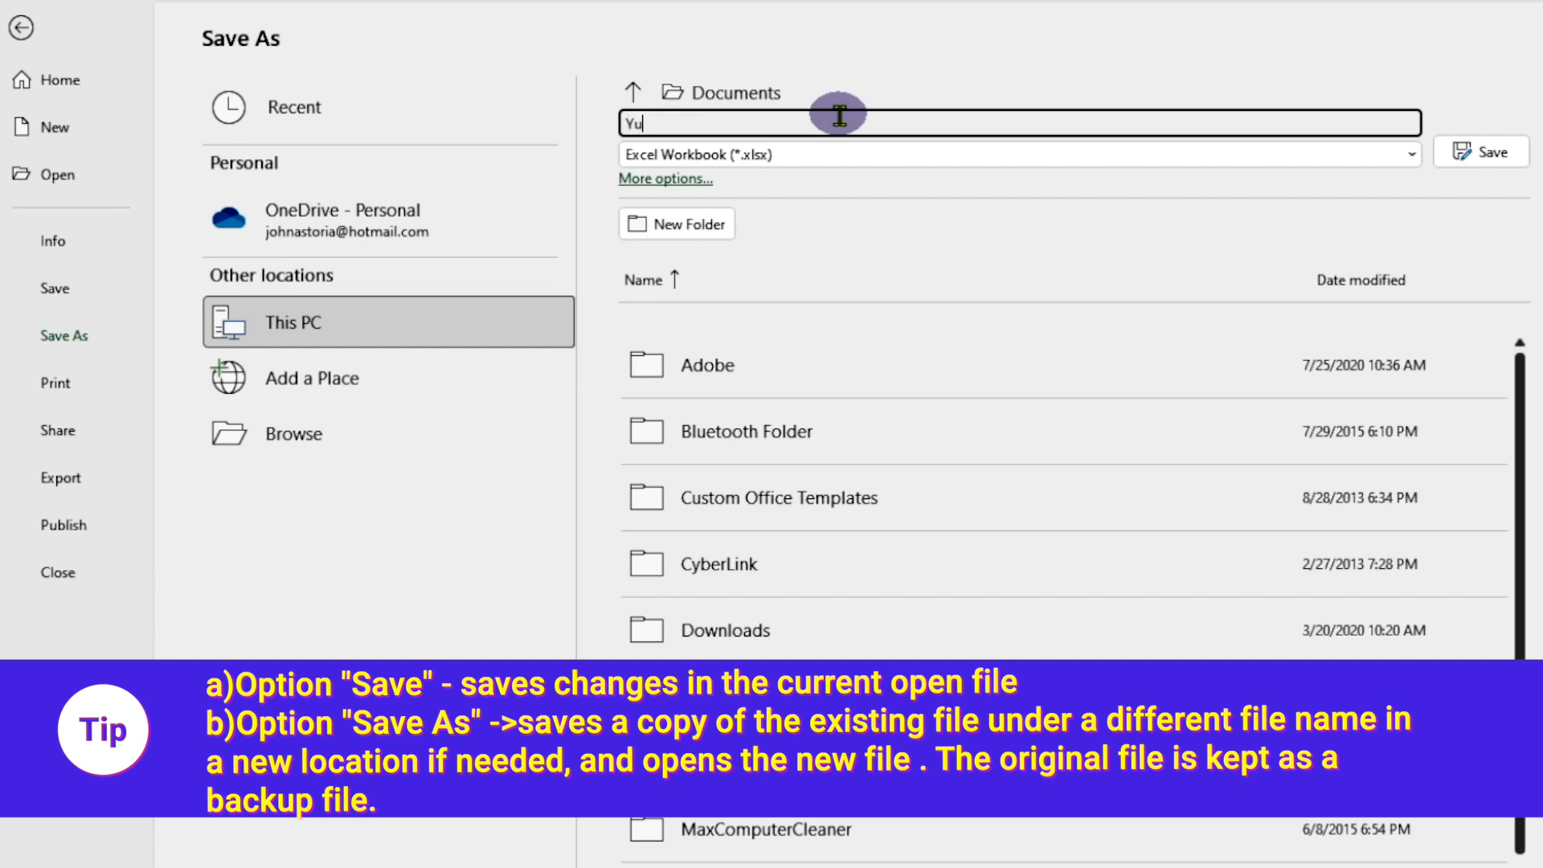
key("BackSpace")
type("iannis2")
left_click(1485, 154)
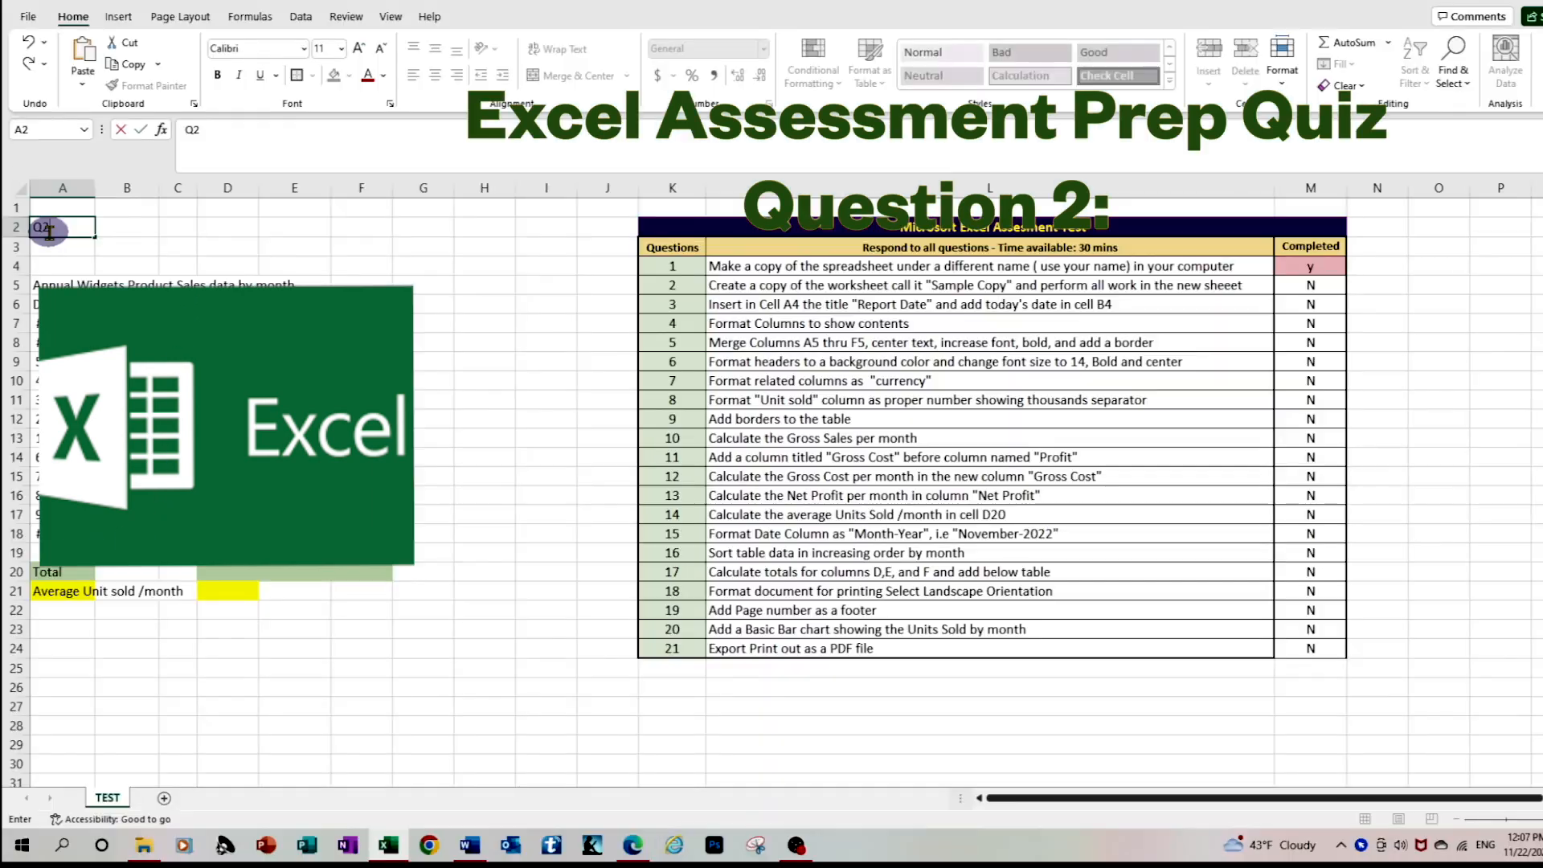
Create a copy of the TEST worksheet at the end of the same workbook
left_click(165, 244)
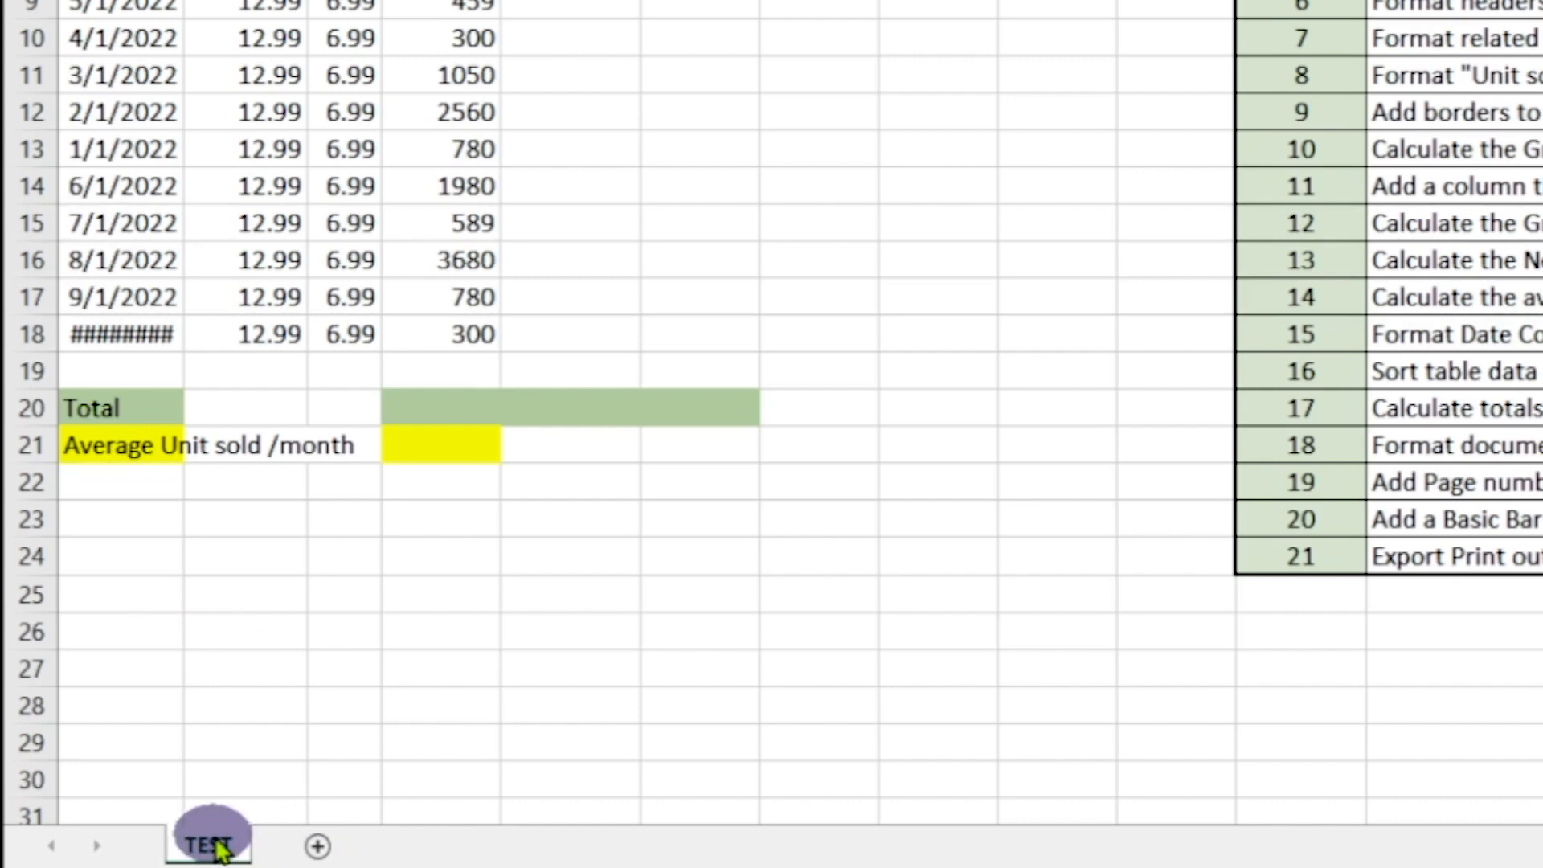
right_click(218, 848)
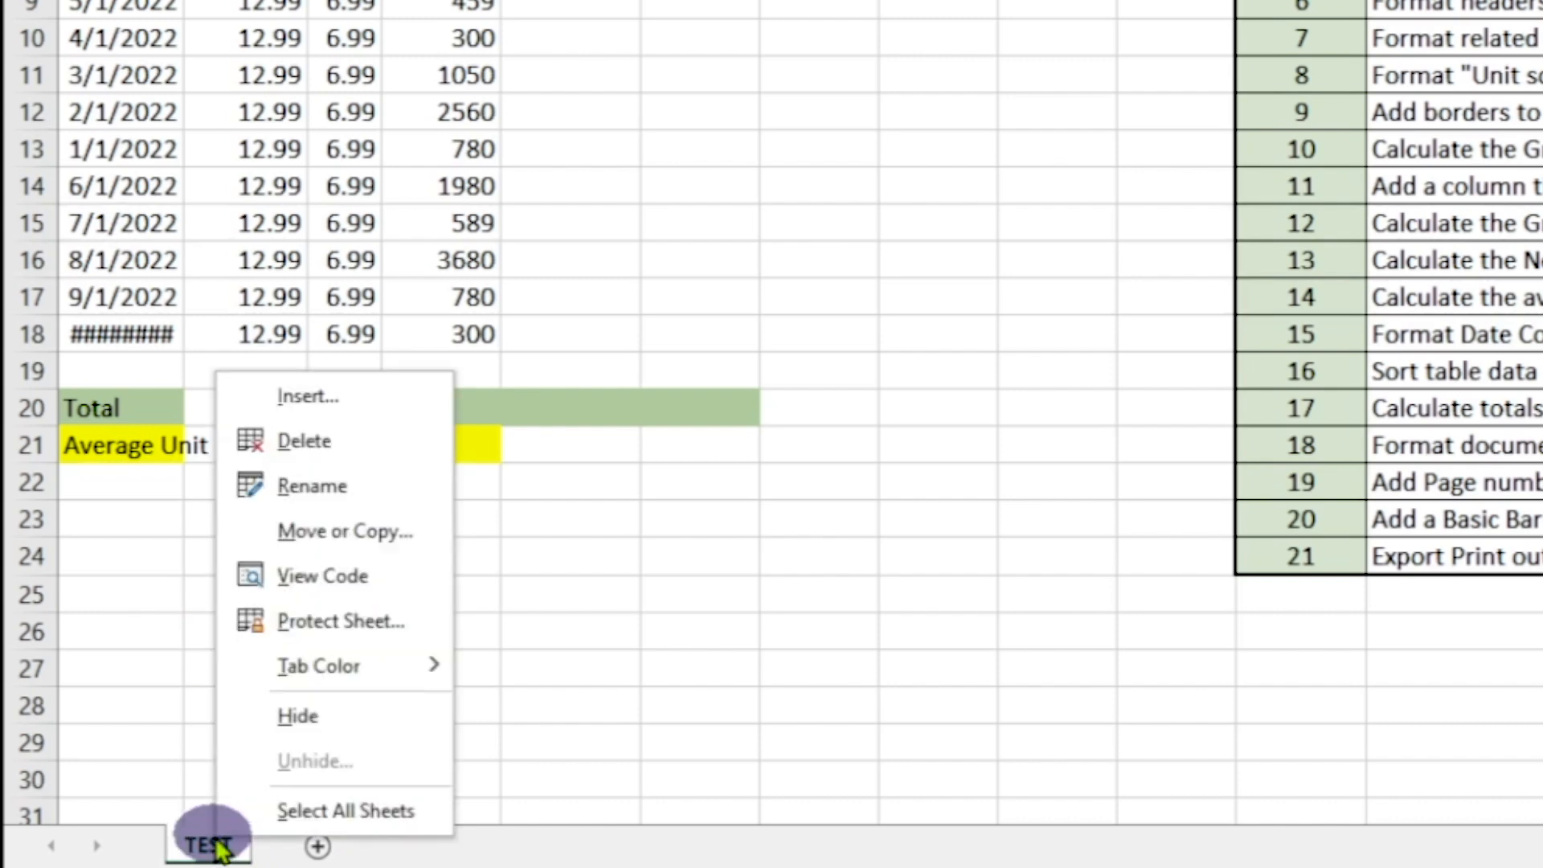
left_click(390, 533)
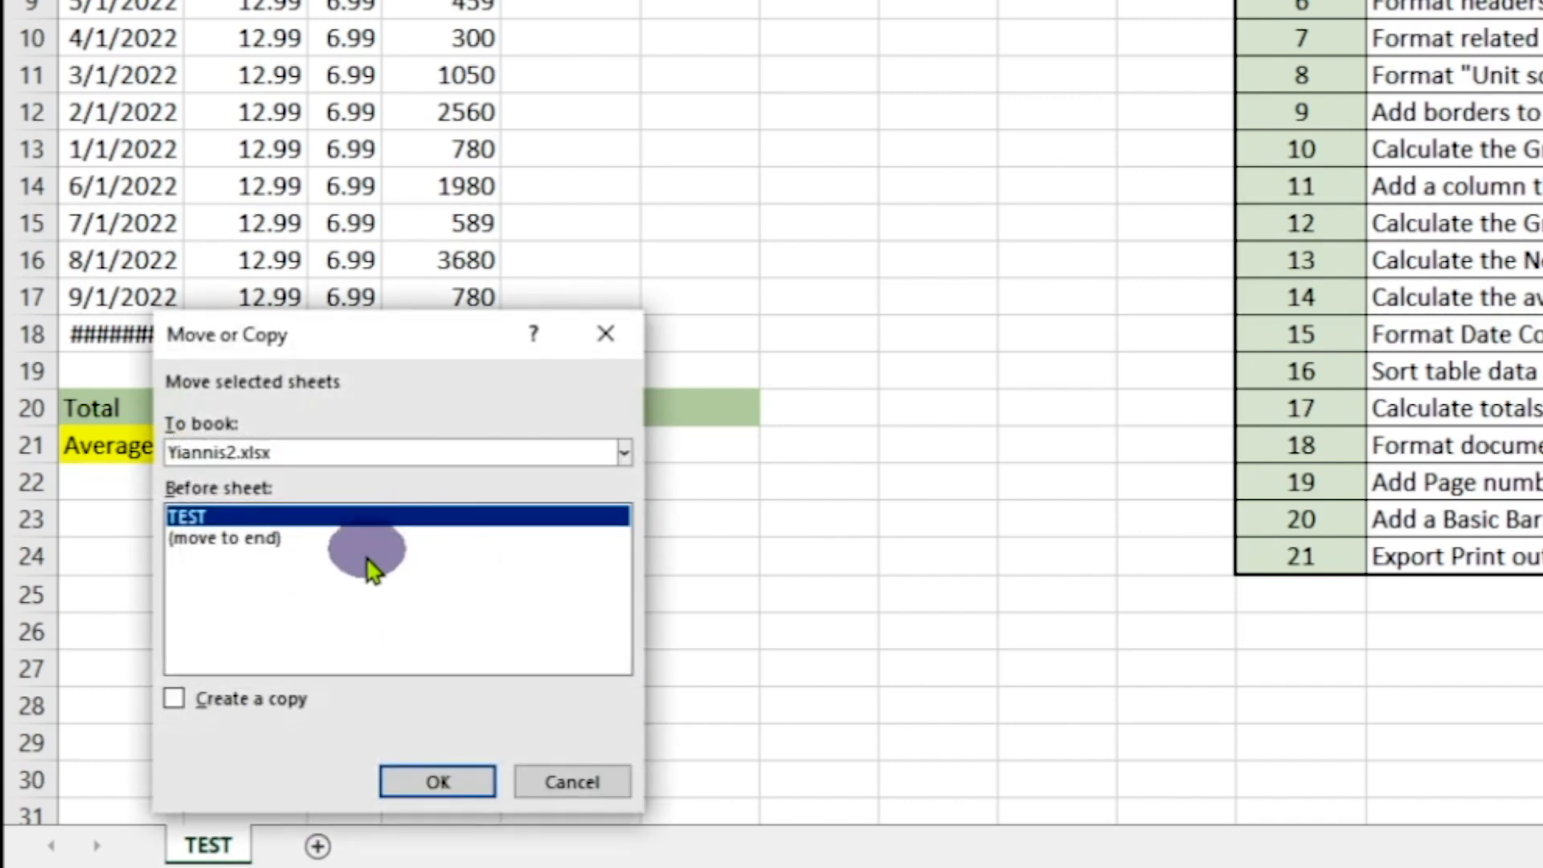
left_click(204, 538)
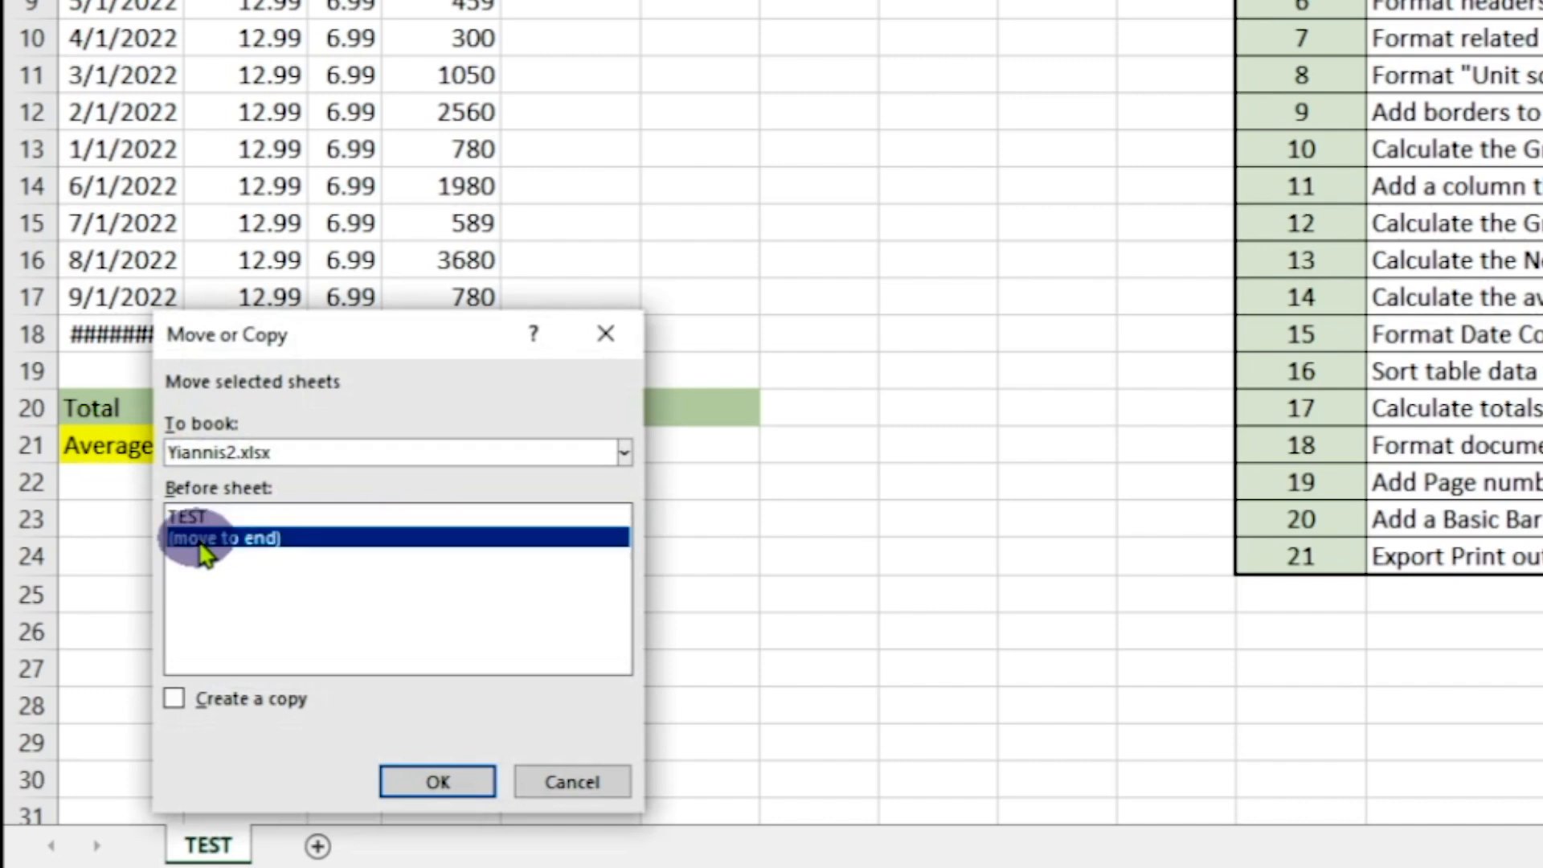
left_click(175, 698)
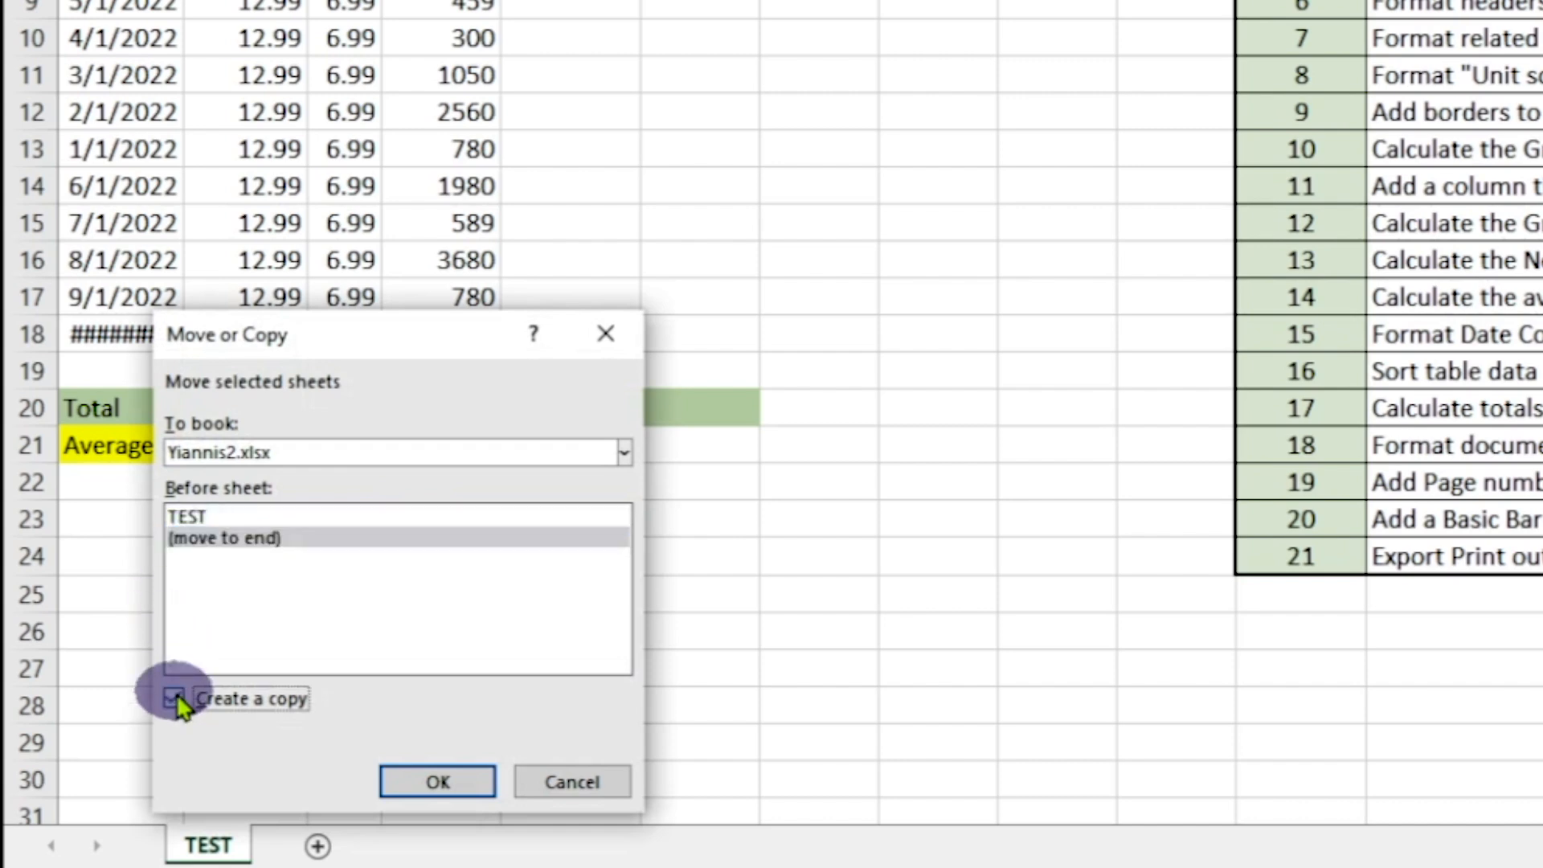
left_click(444, 791)
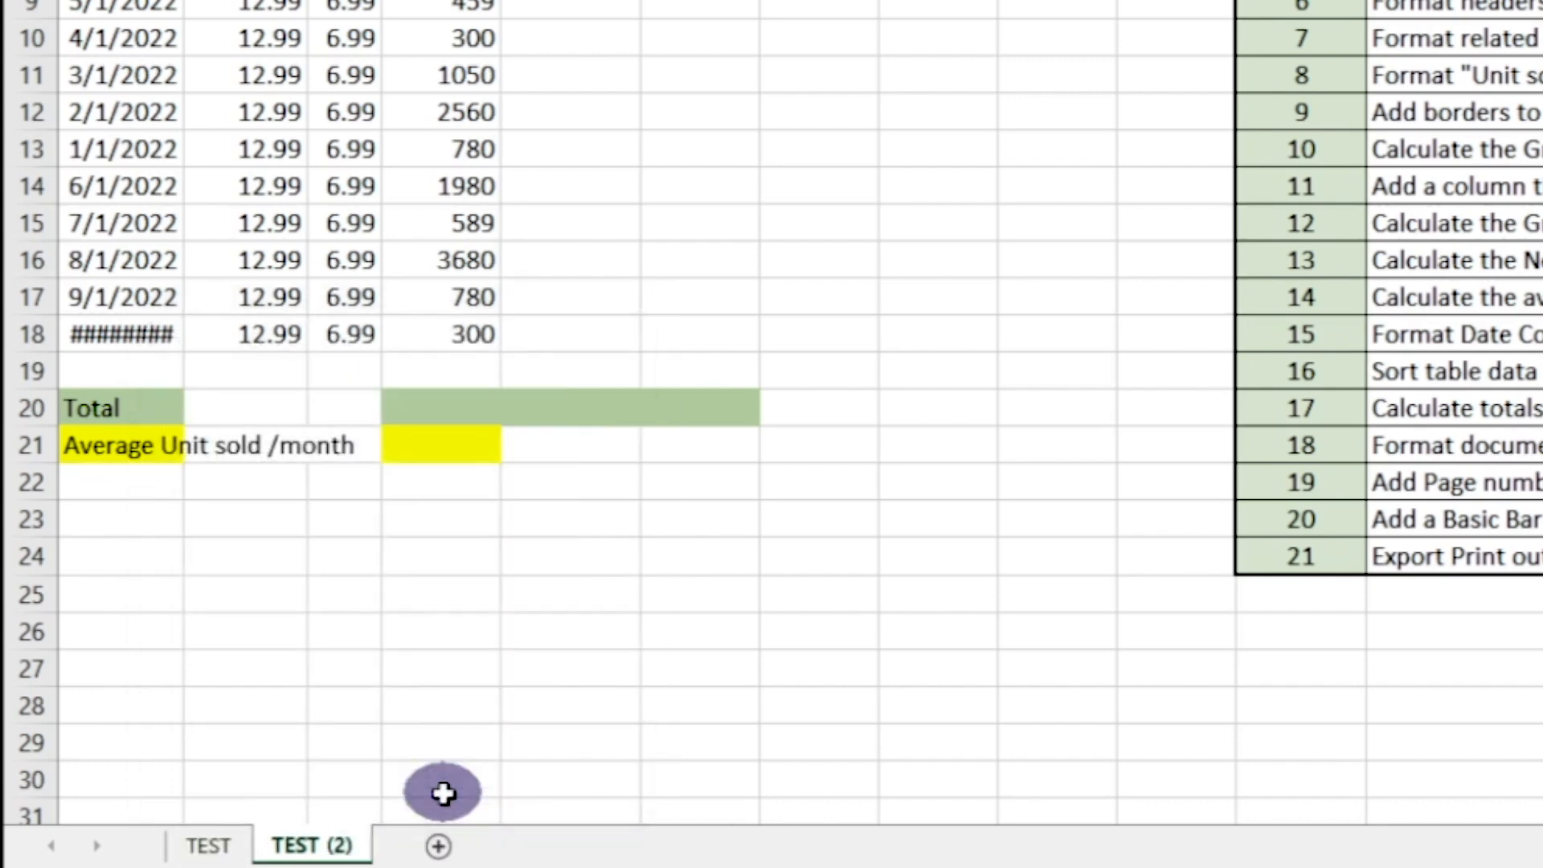
Rename the copied worksheet TEST (2) as "Sample Copy"
right_click(320, 856)
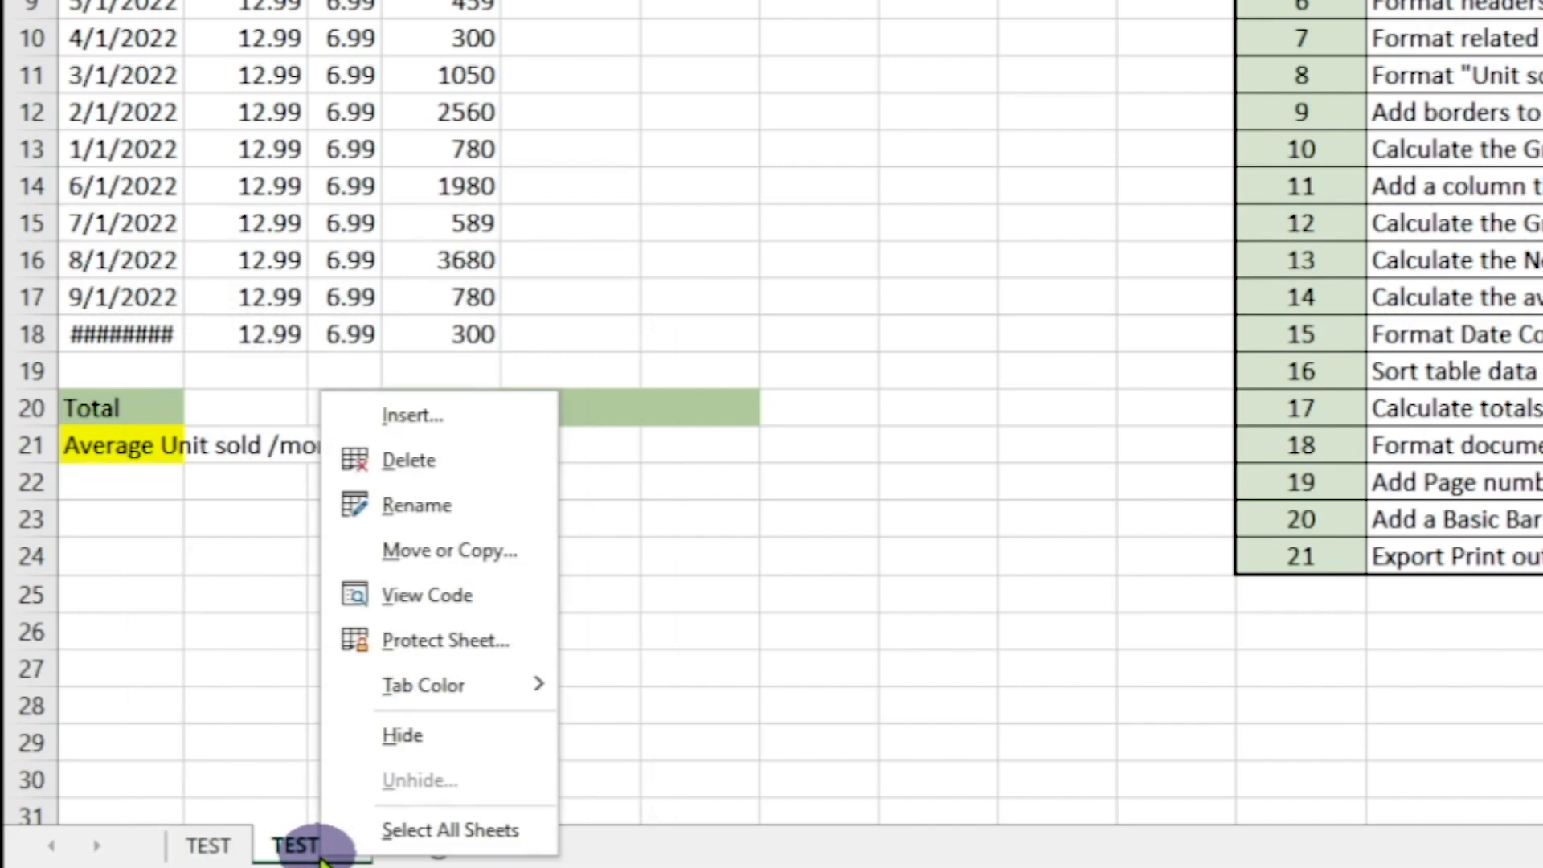
left_click(492, 504)
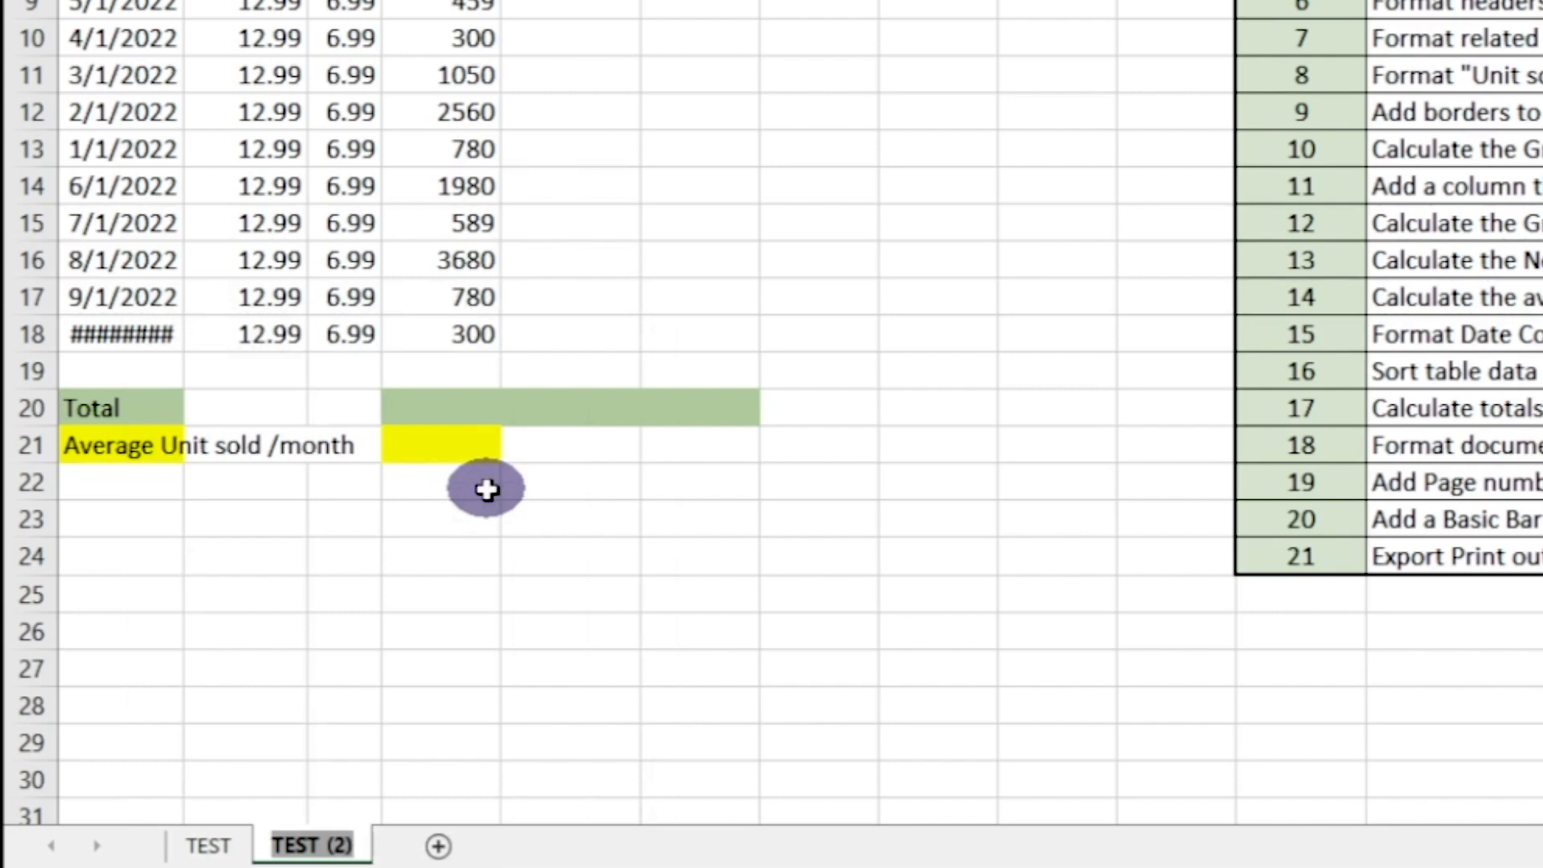
type("S")
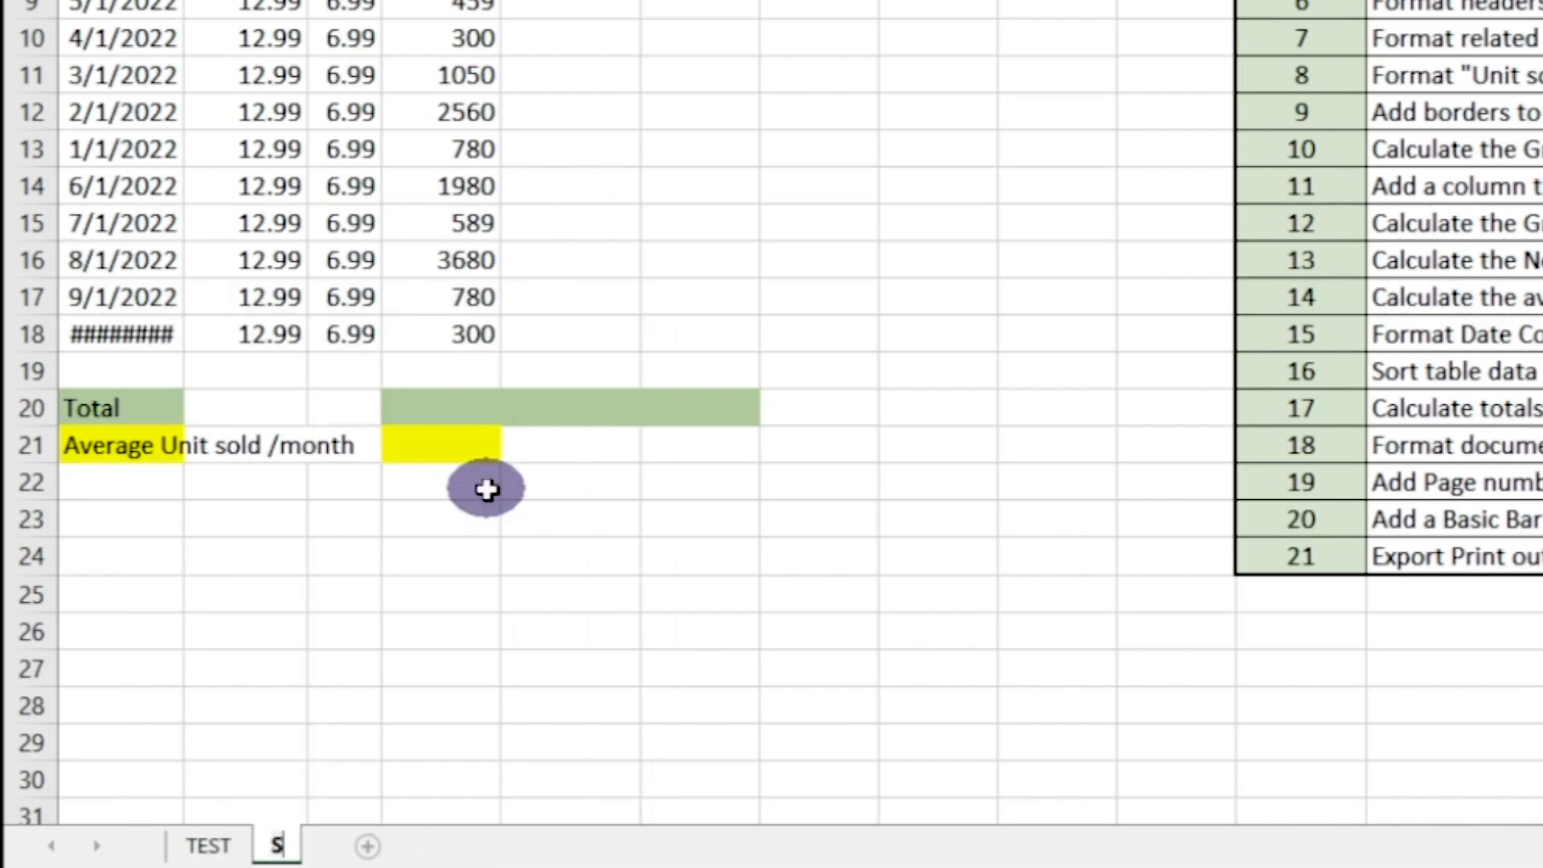
type("ampl")
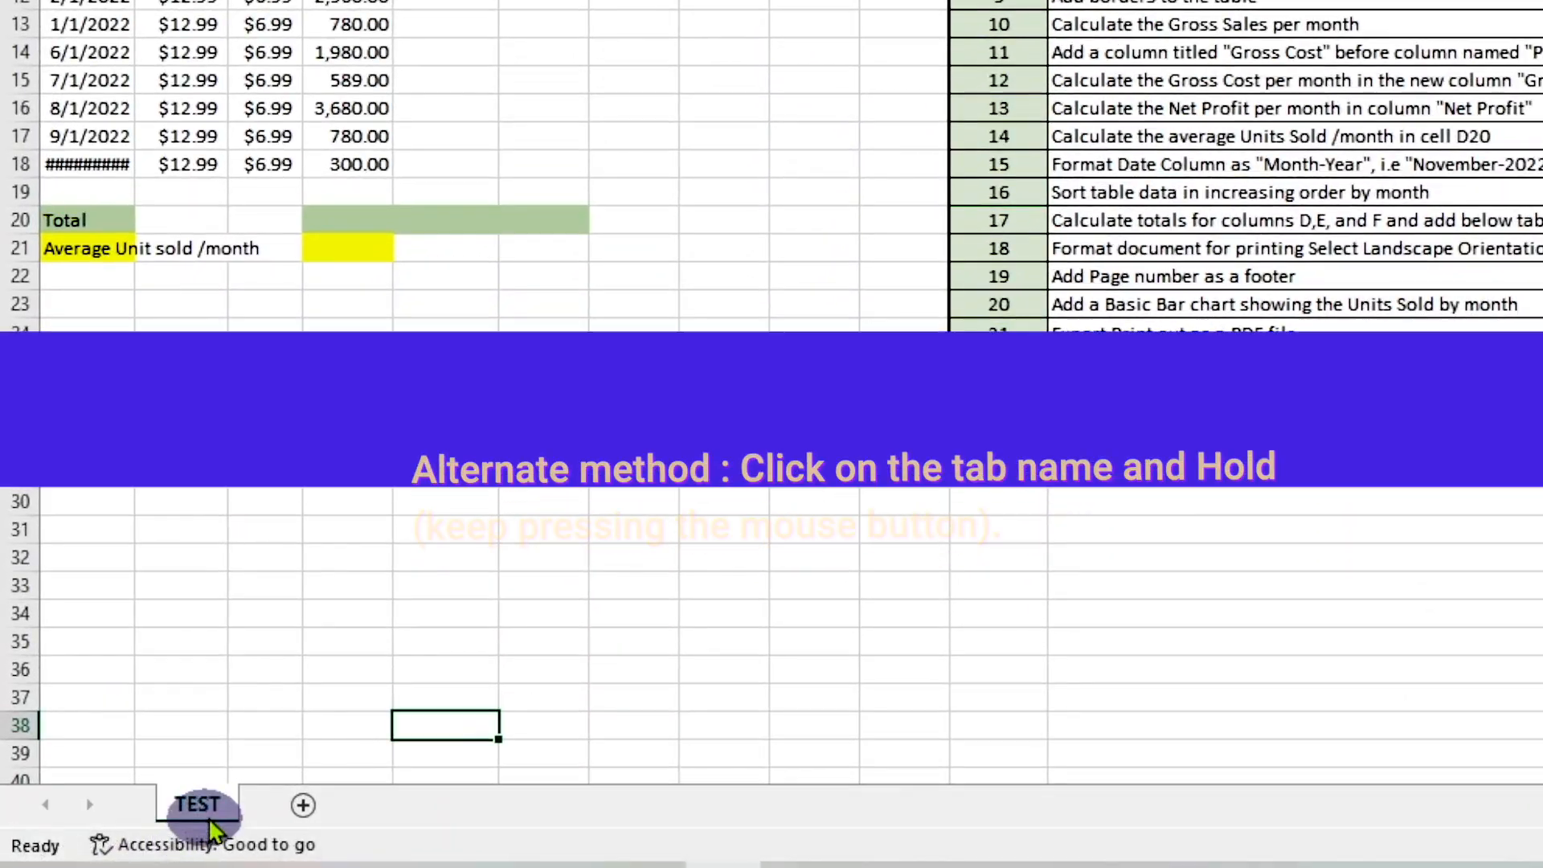
Duplicate the TEST worksheet directly beside the original and open the duplicate's name for editing
left_click_drag(209, 822, 213, 783)
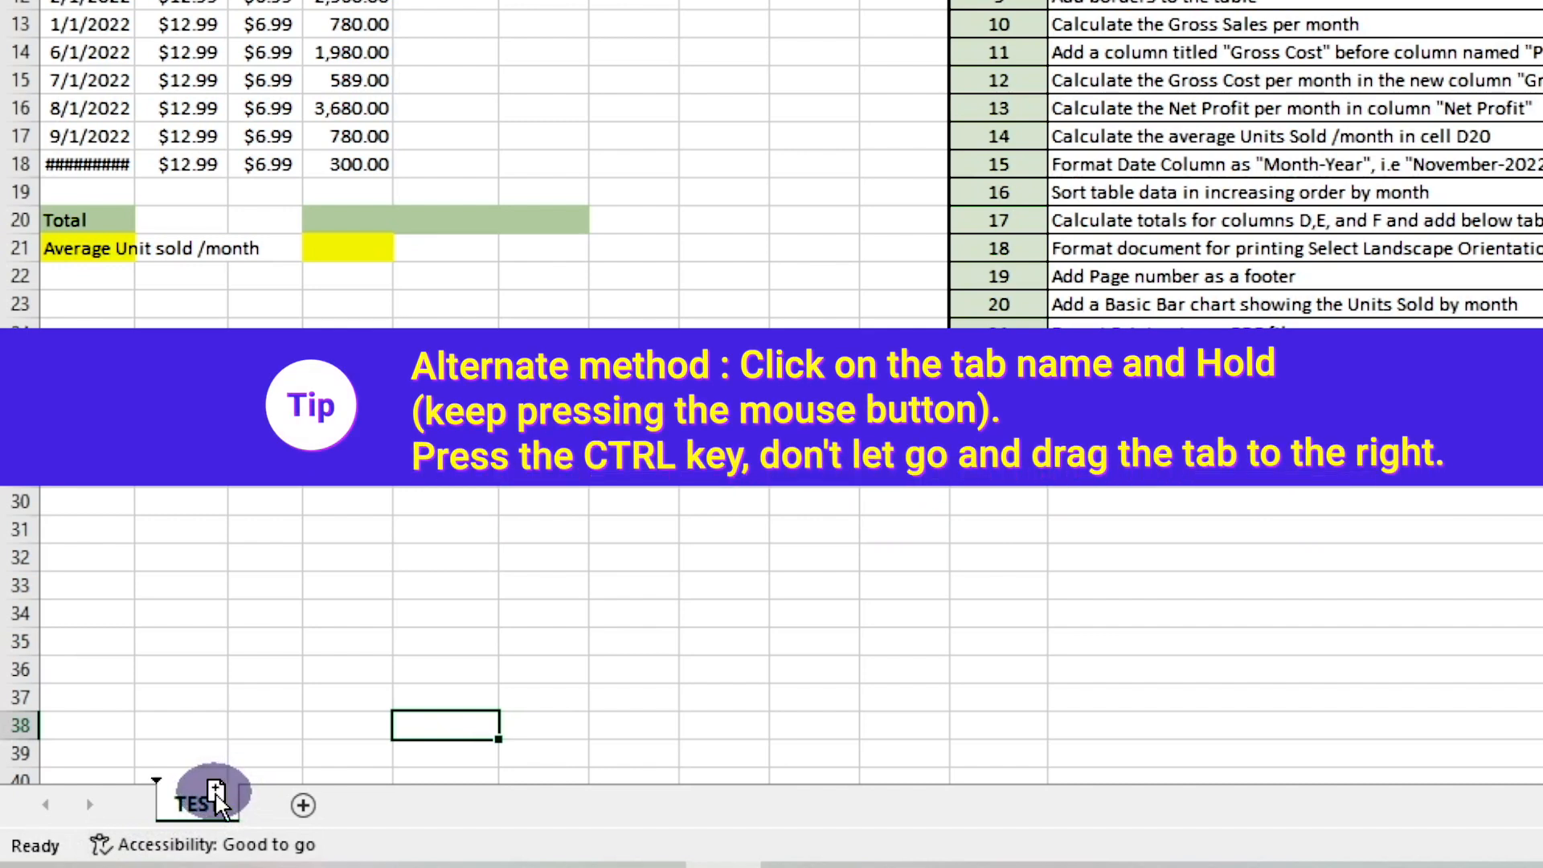
left_click_drag(215, 795, 265, 799)
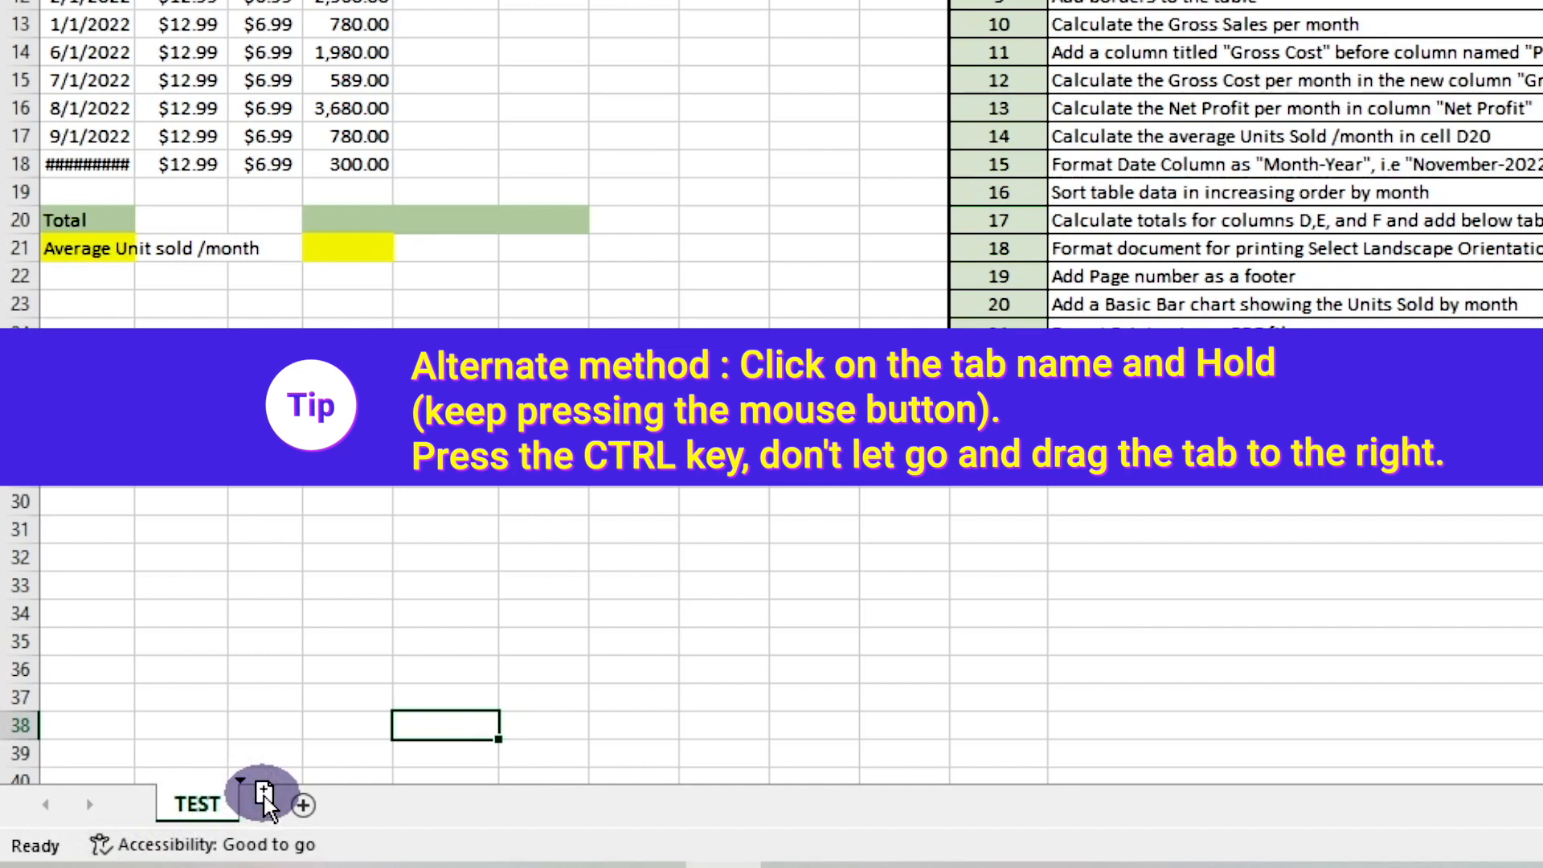
left_click_drag(265, 799, 268, 801)
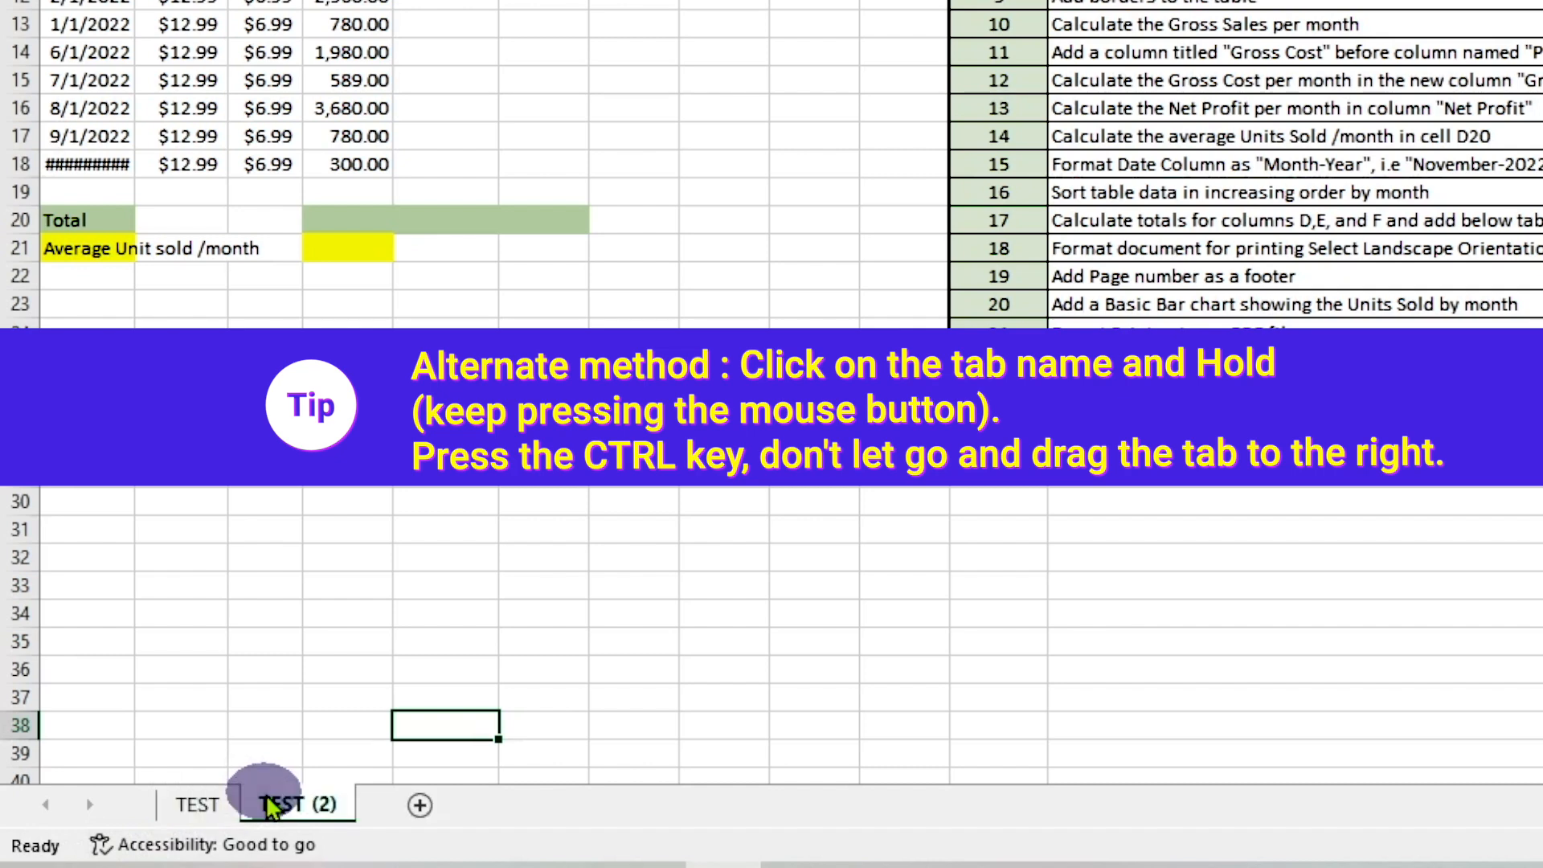
double_click(334, 805)
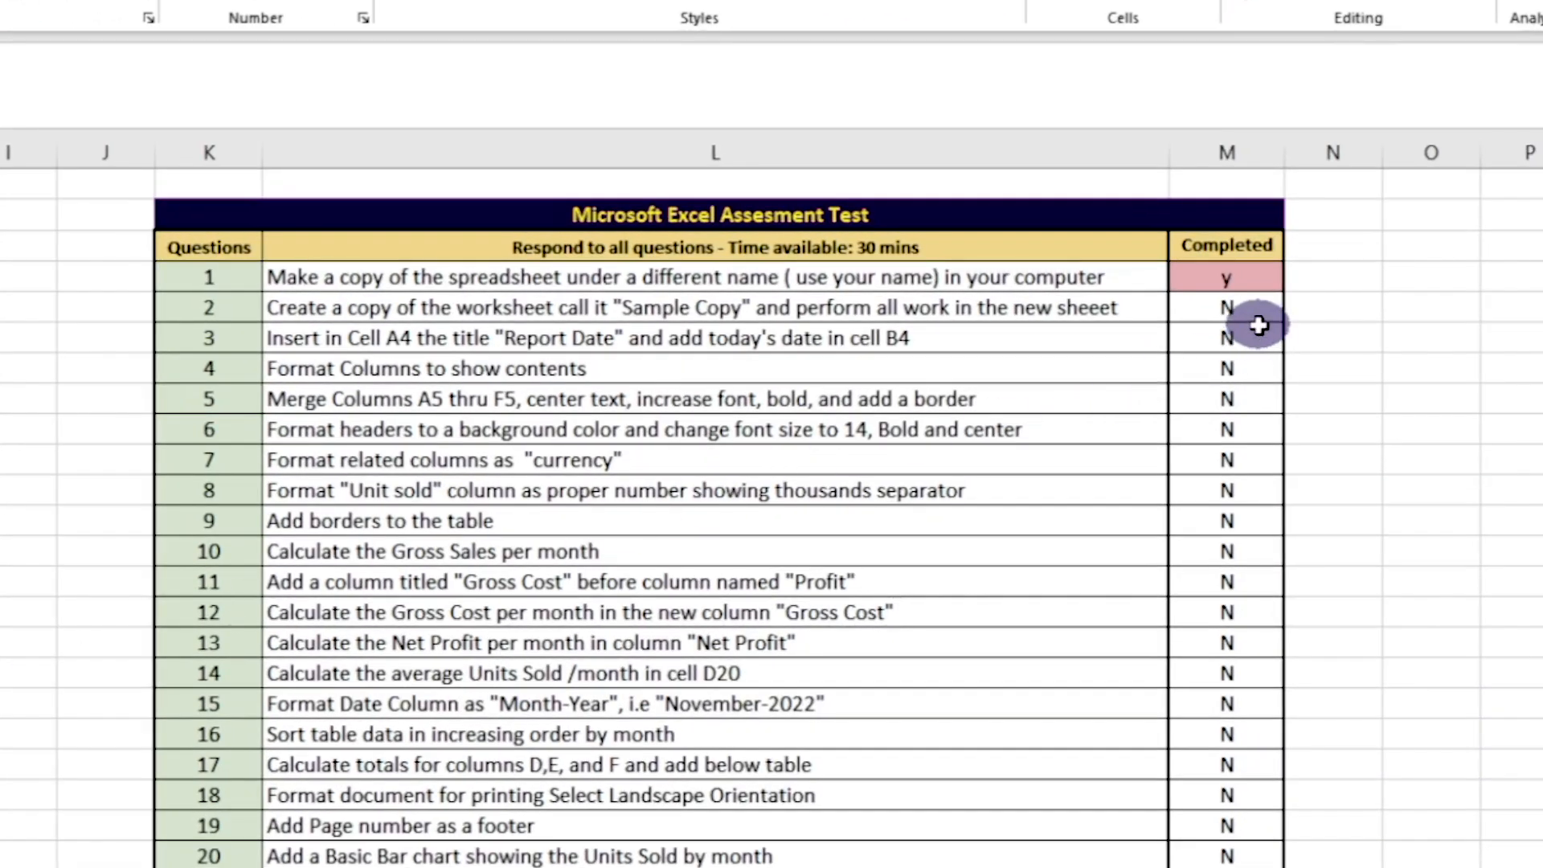
Mark question 2 as completed with "y" in the assessment checklist
left_click(1225, 306)
type("y")
left_click(1226, 336)
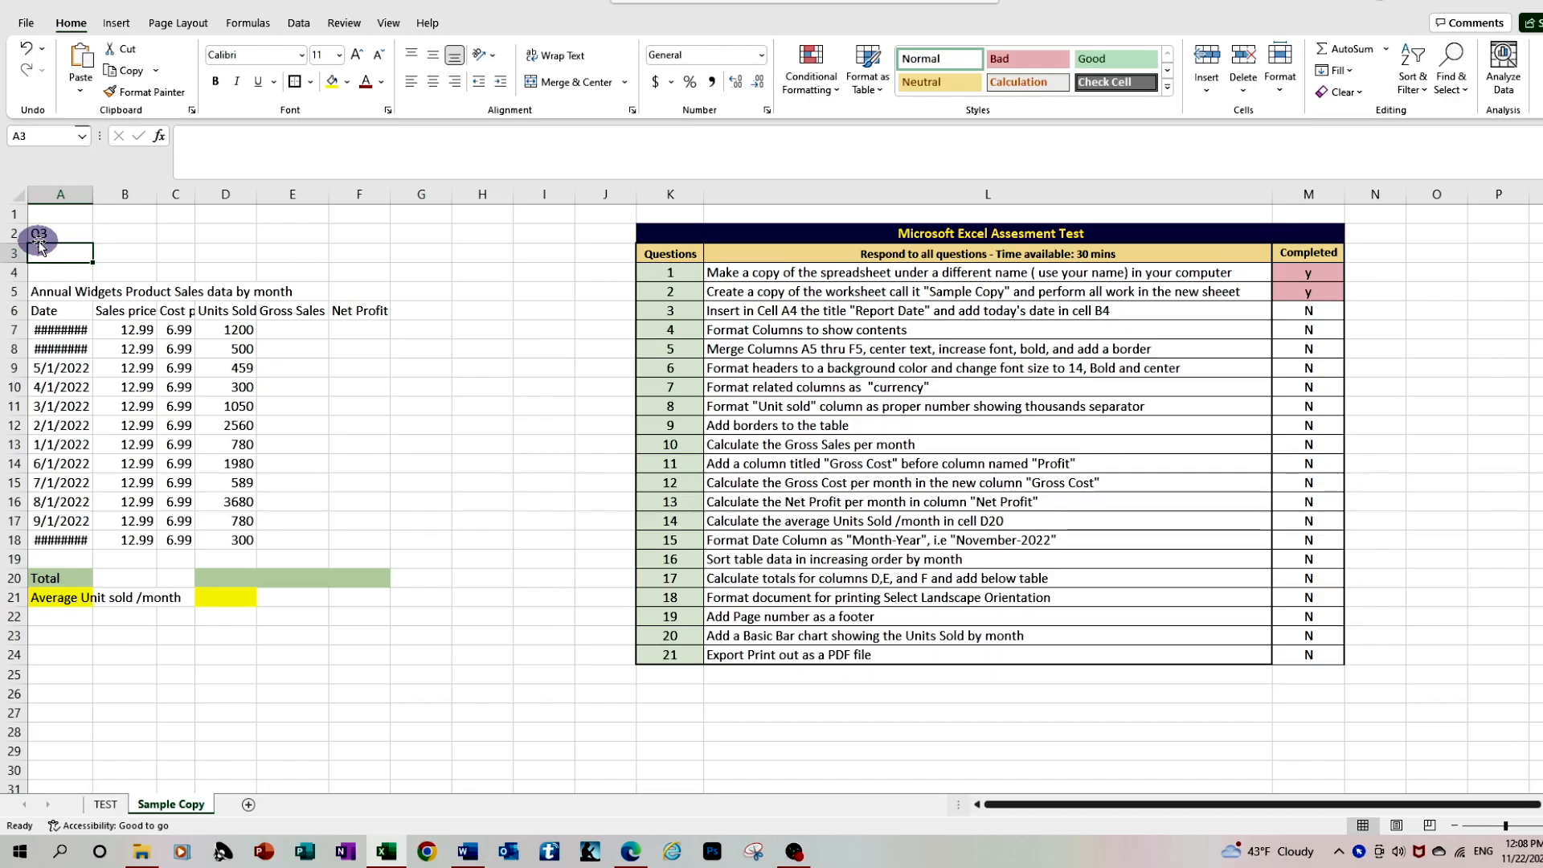
Enter the title "Report Date" in cell A4 of the Sample Copy worksheet
left_click(49, 272)
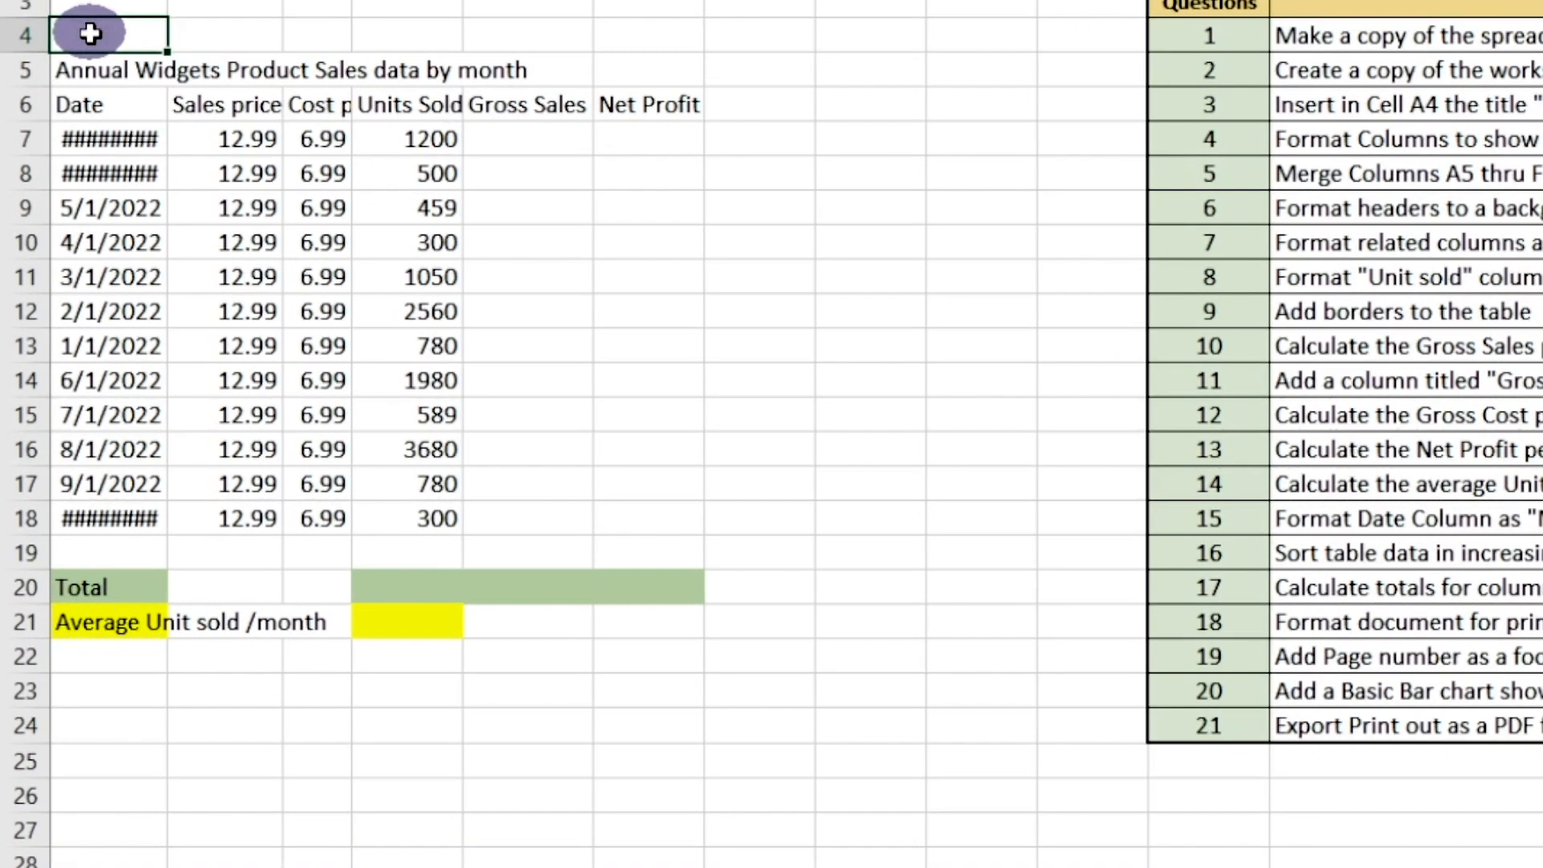
type("Report Date")
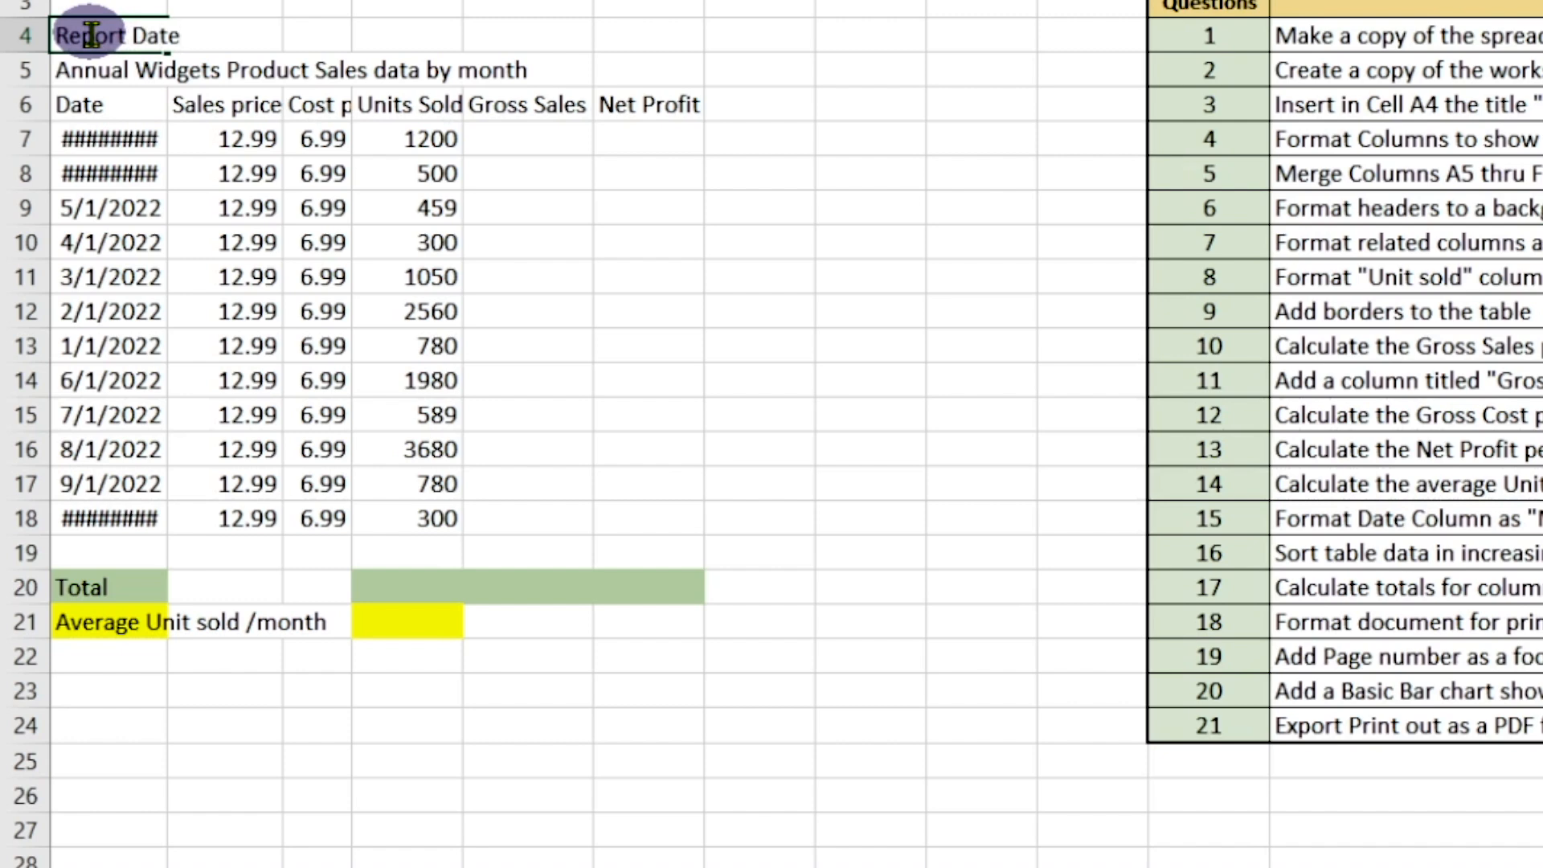
key("Return")
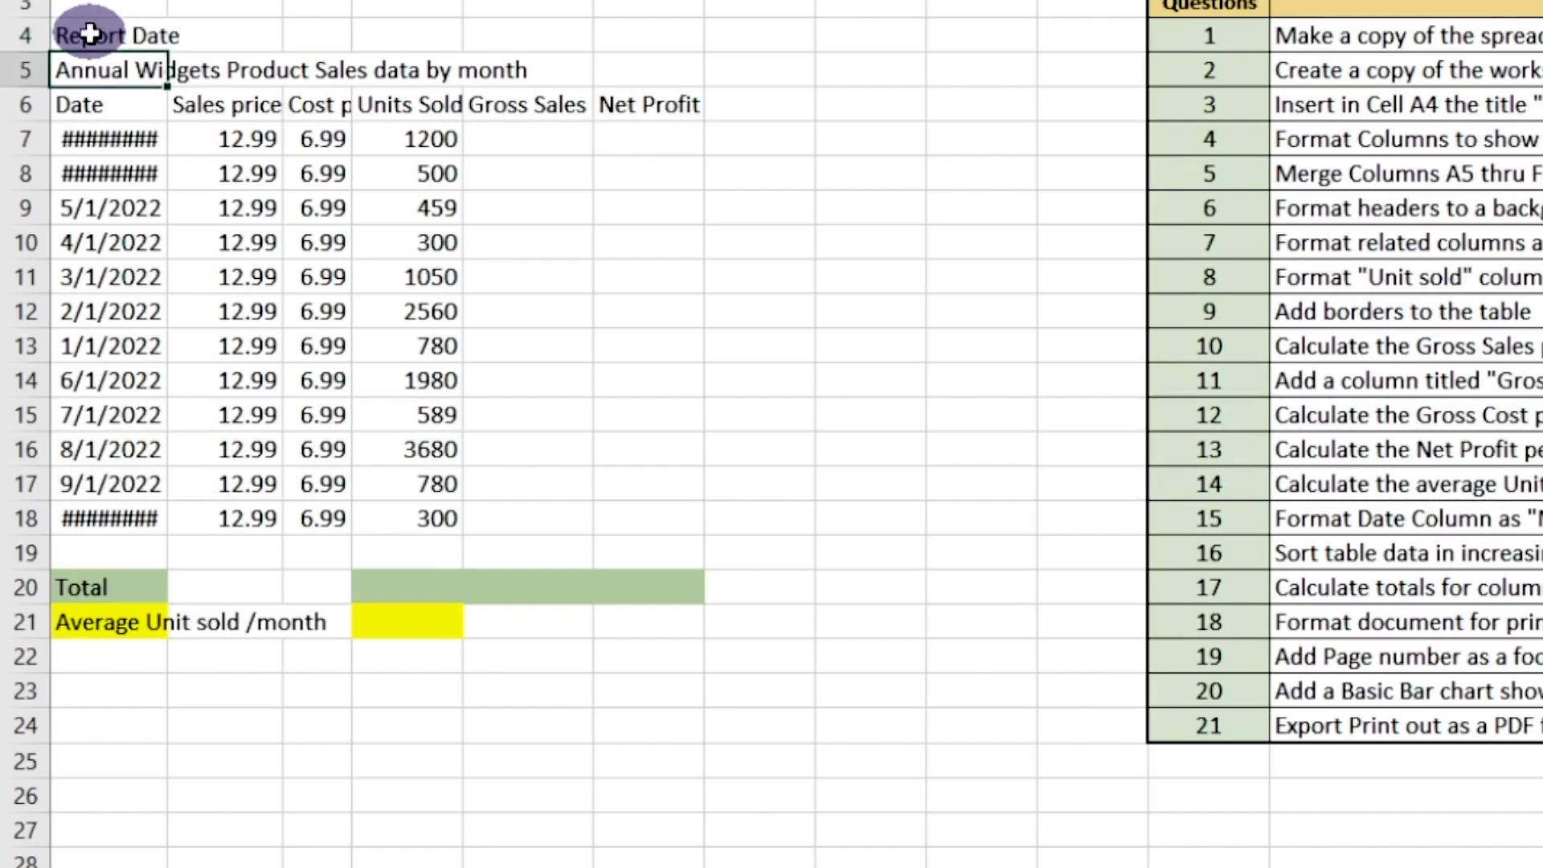
Enter the formula =now() in cell B4 and widen column B until the full date and time fit
left_click(238, 41)
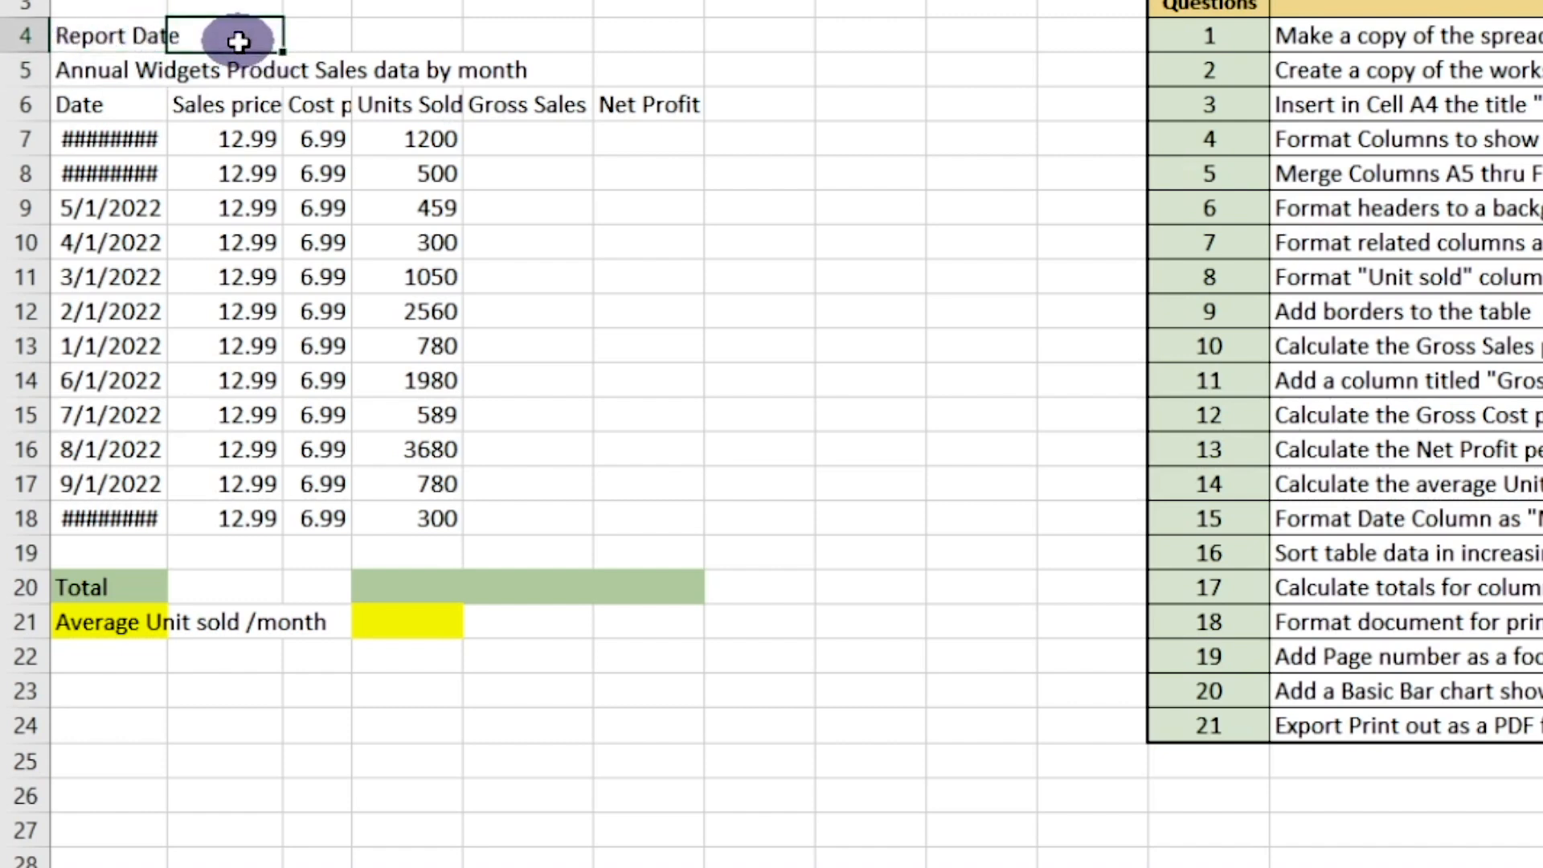
type("=")
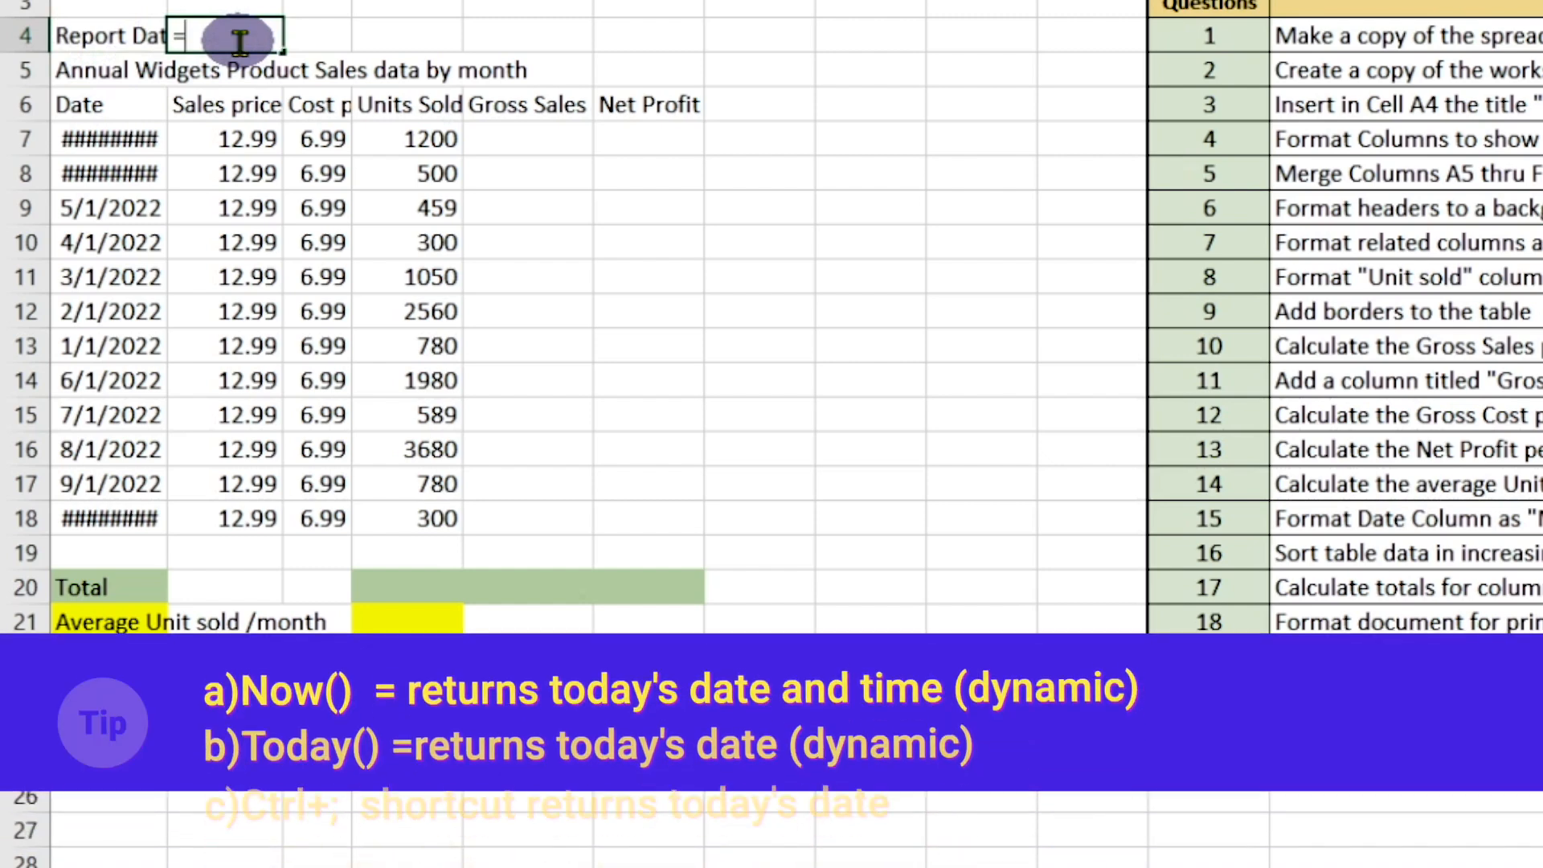
type("n")
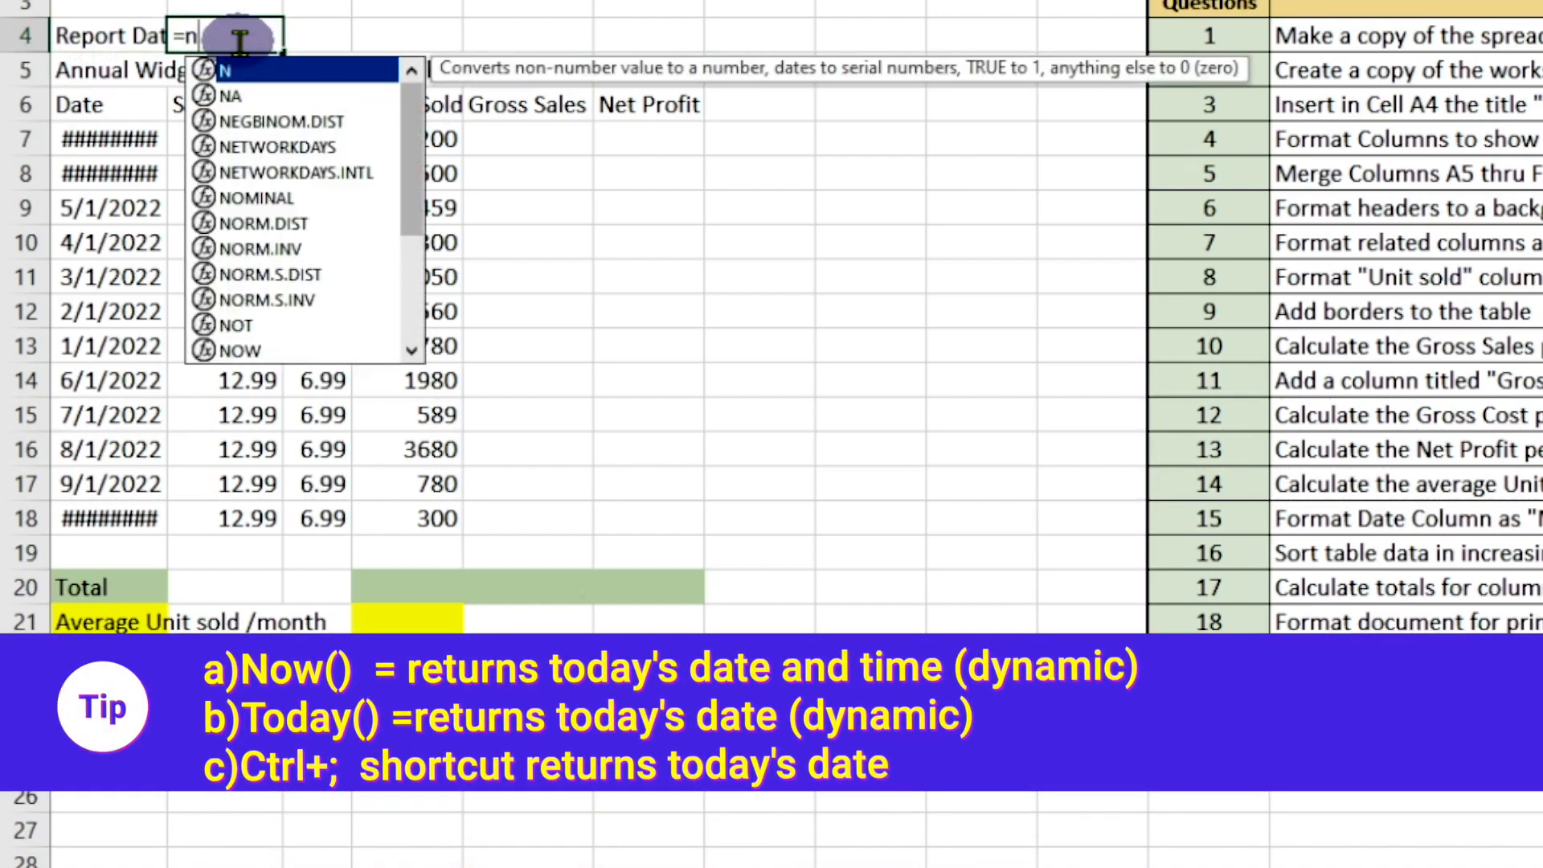
type("ow")
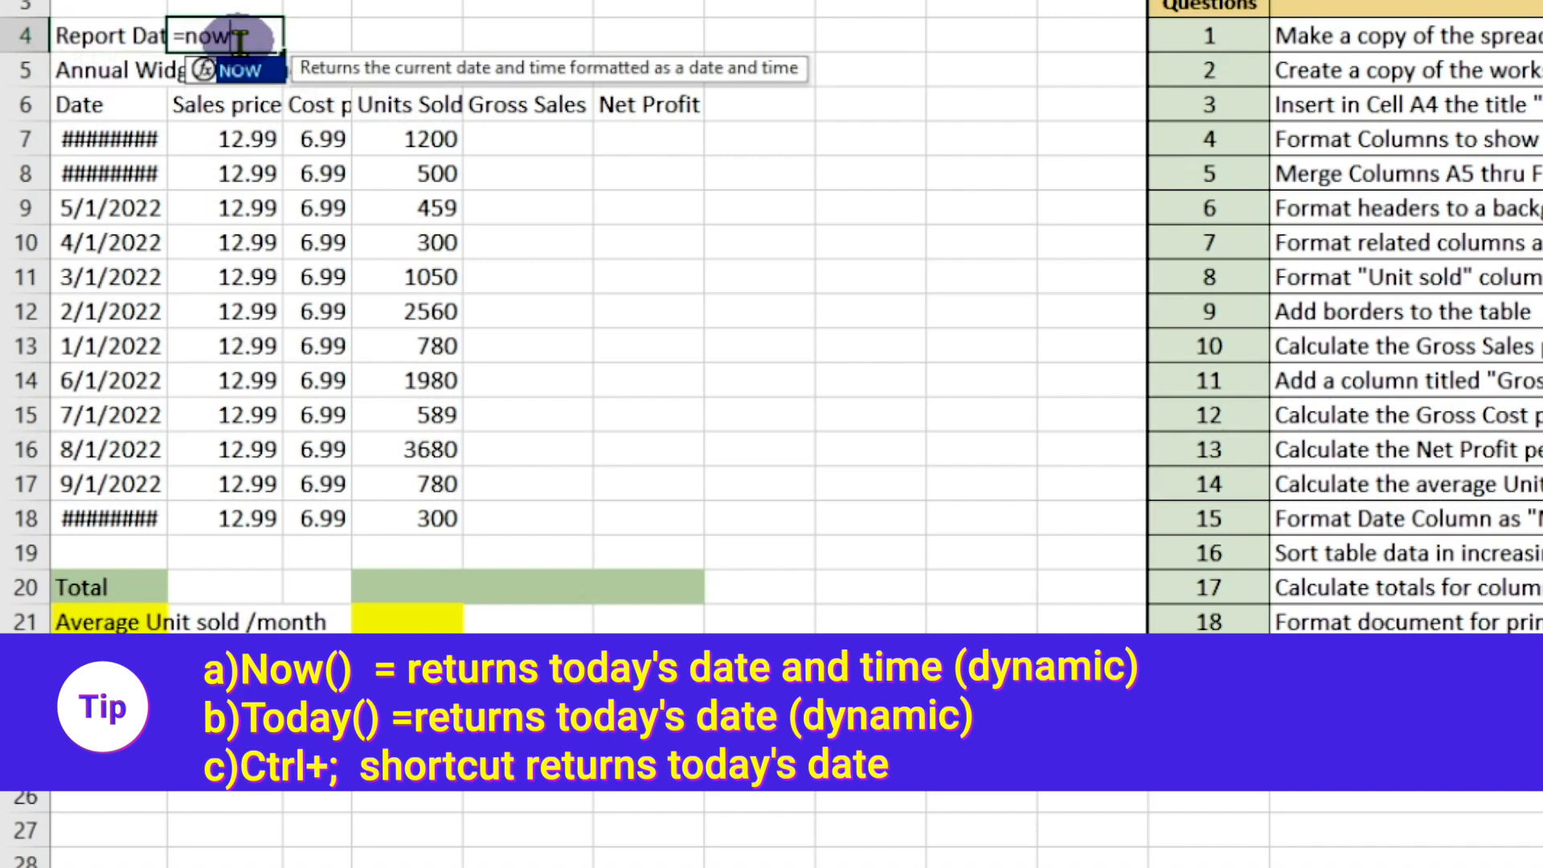
type("()")
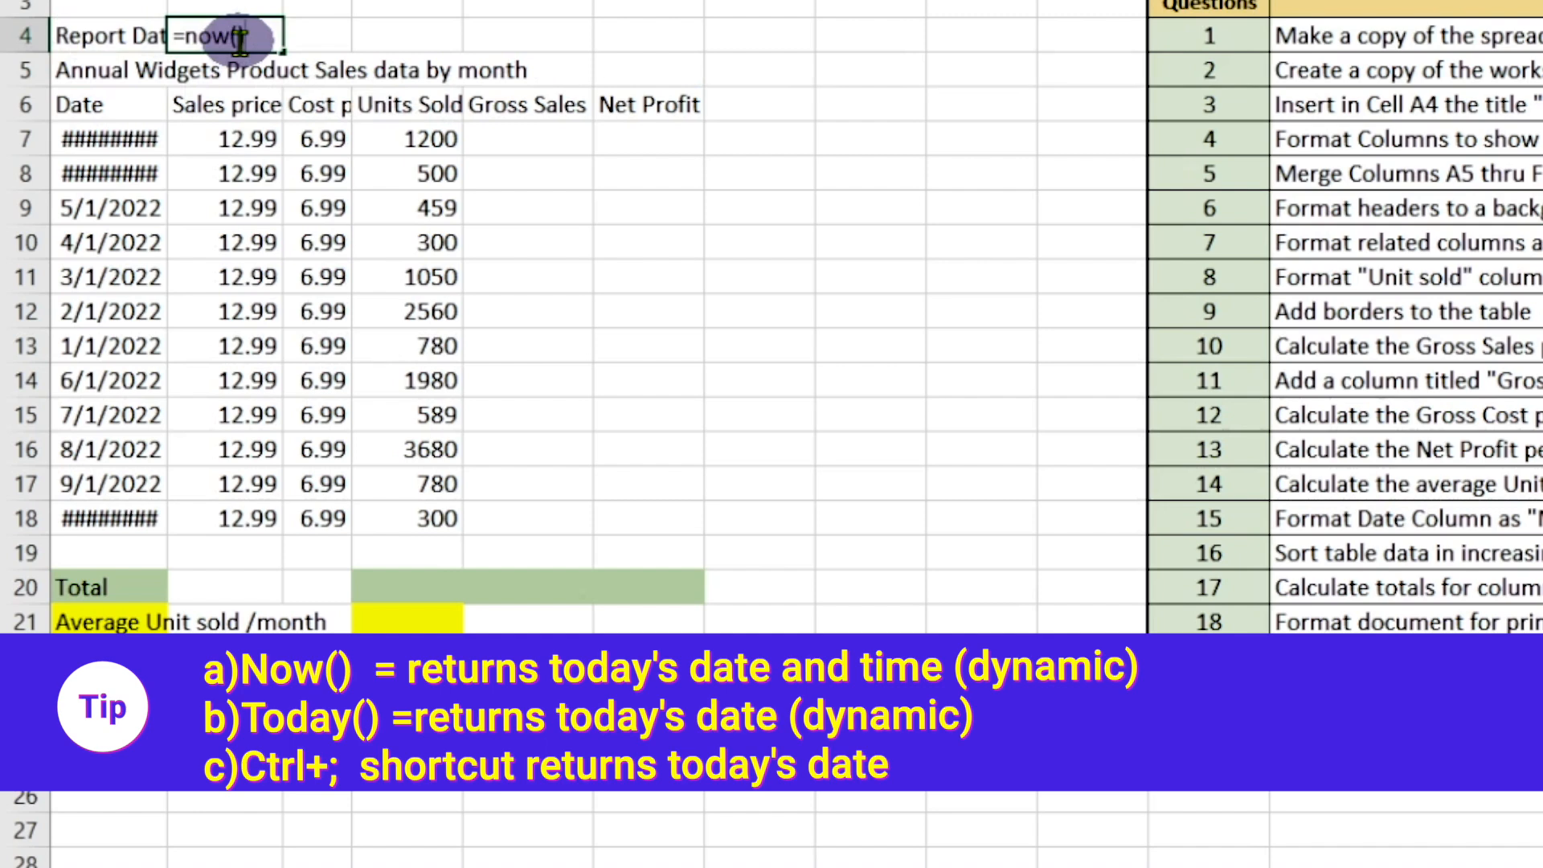
key("Return")
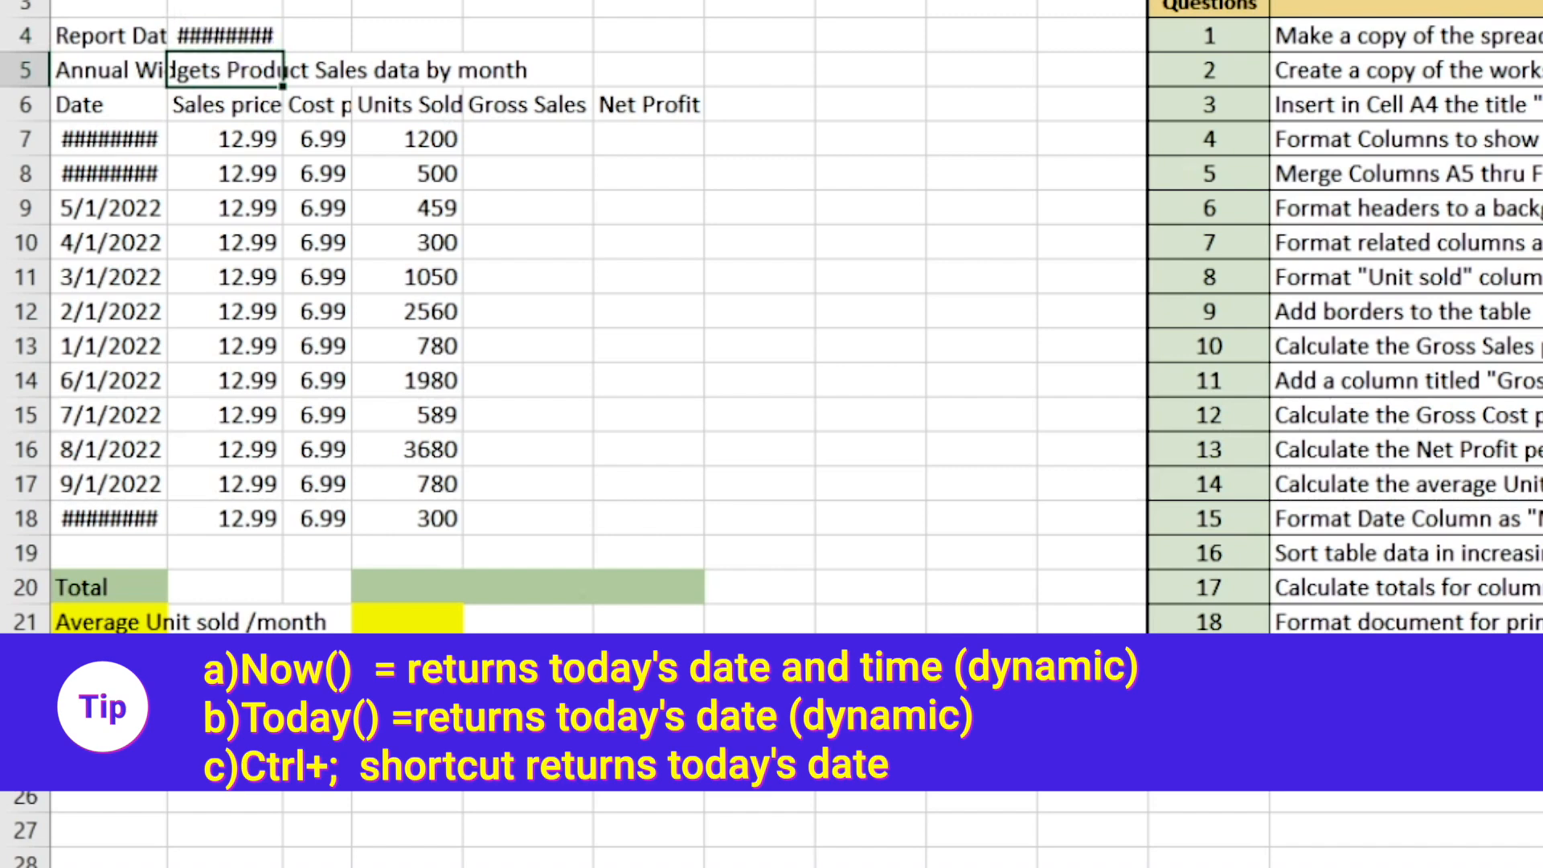
left_click_drag(283, 0, 371, 0)
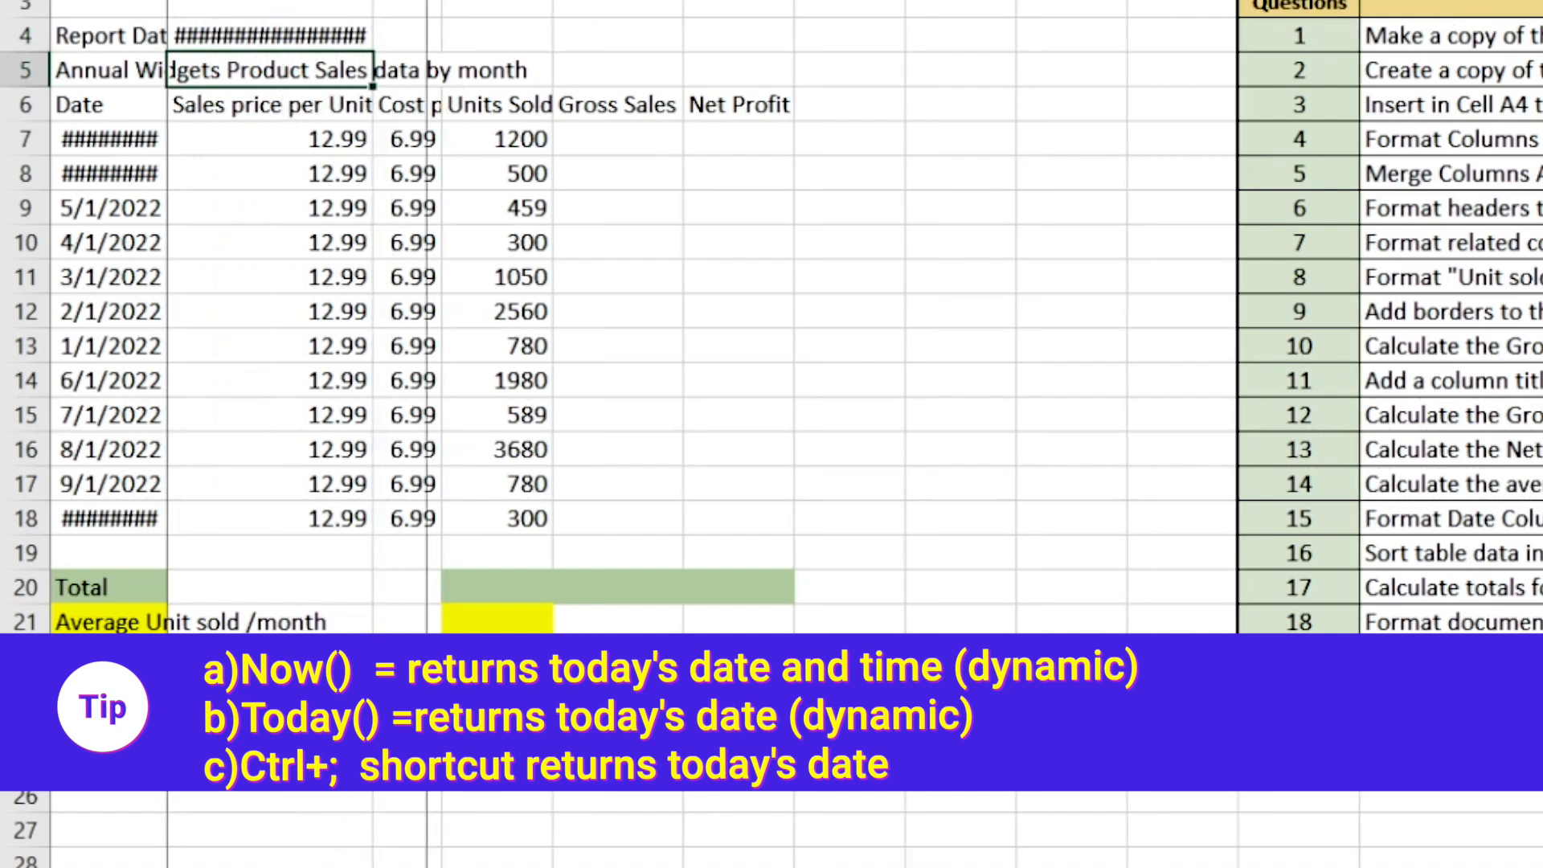
left_click_drag(372, 0, 432, 0)
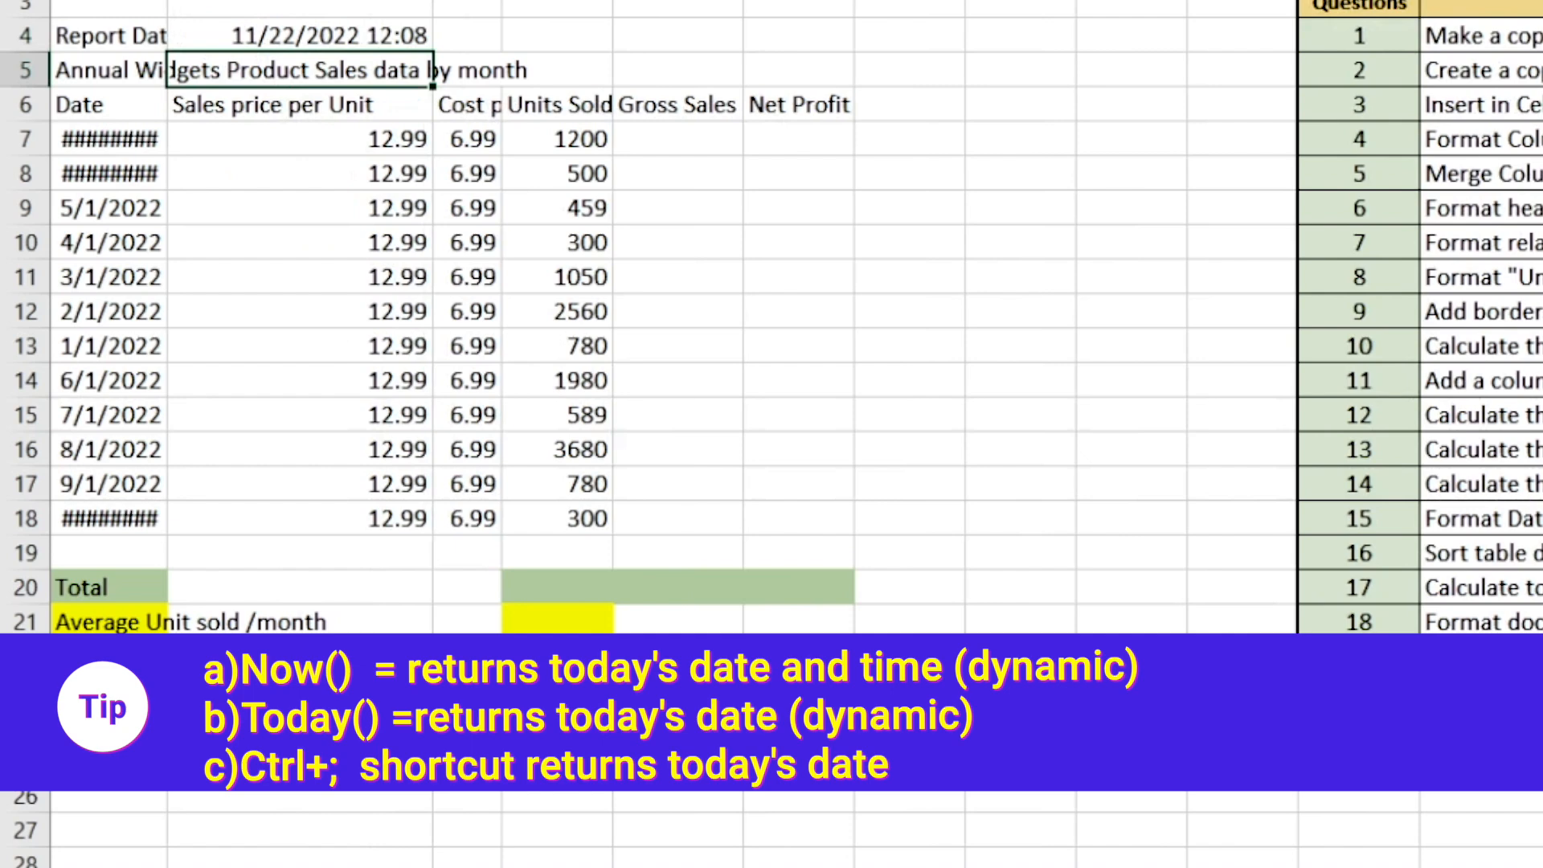
Format the report date in cell B4 with the date type 03/14/12 so no time is included
left_click(333, 42)
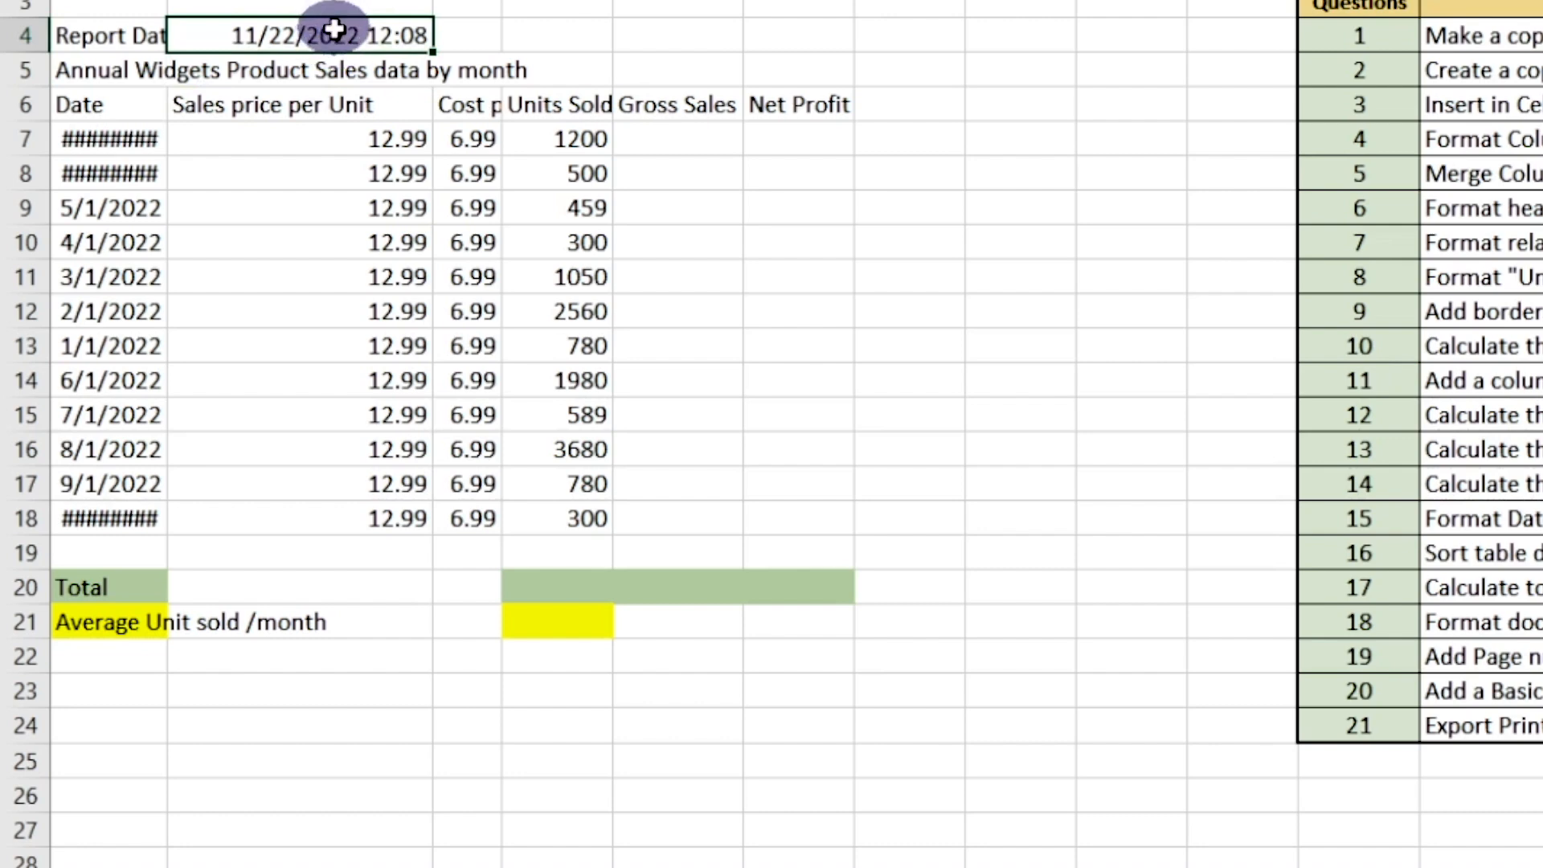
right_click(338, 36)
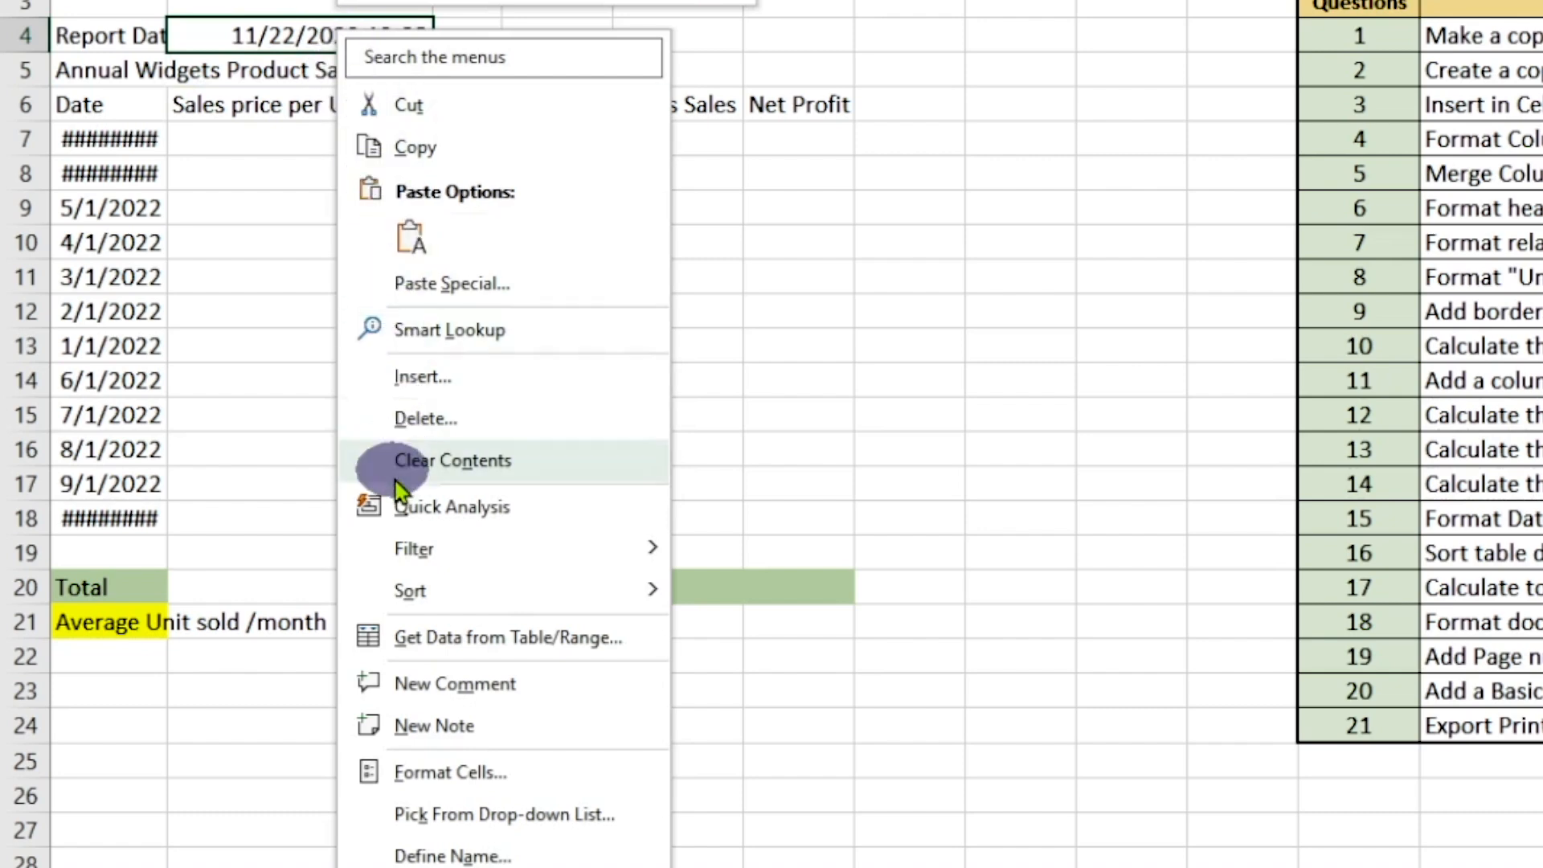
left_click(430, 773)
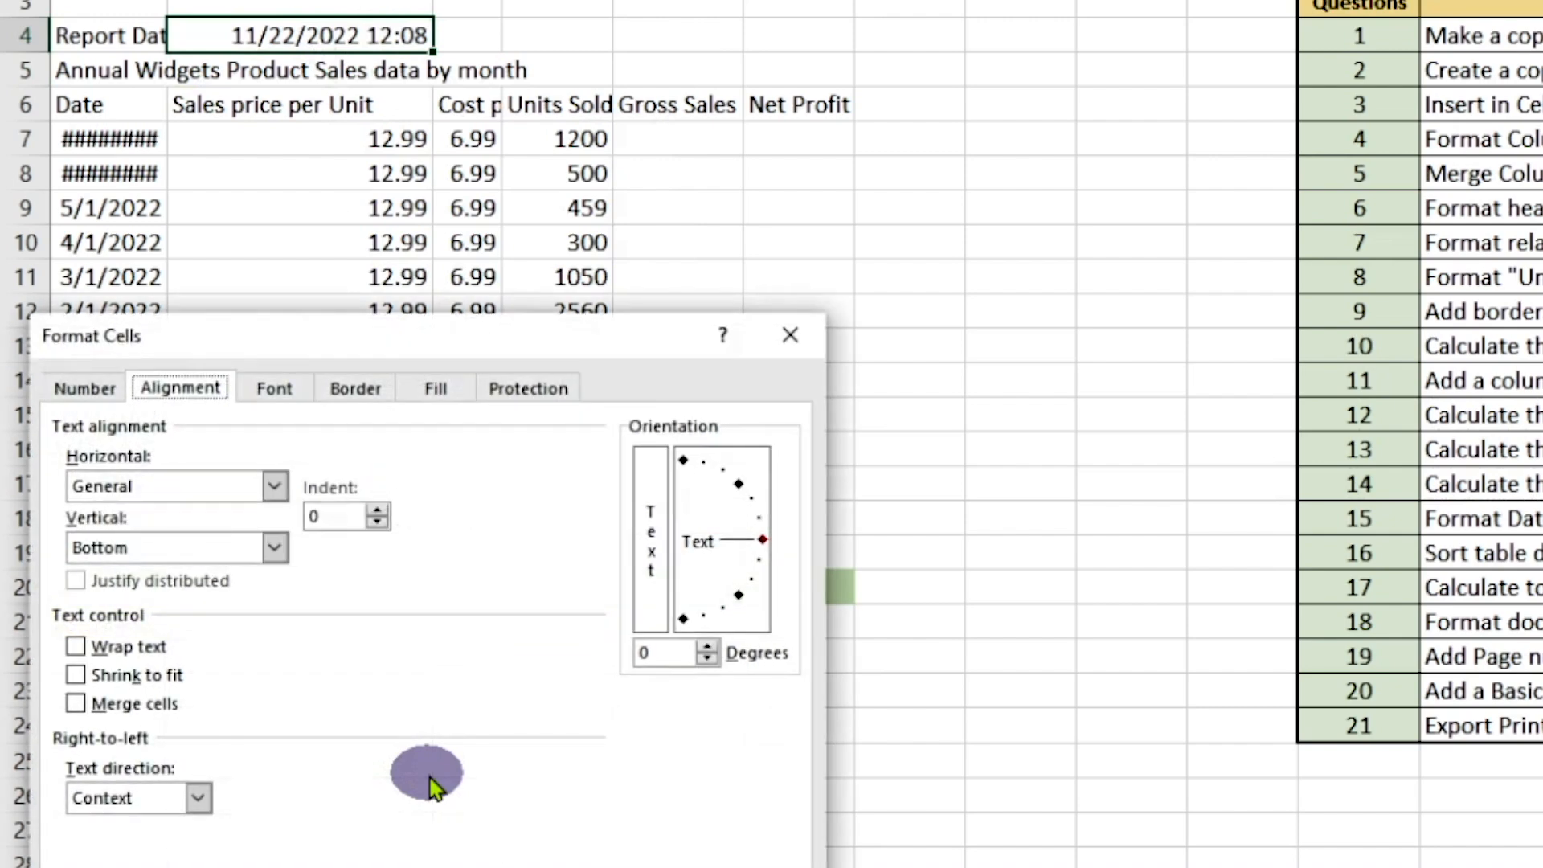
left_click(94, 385)
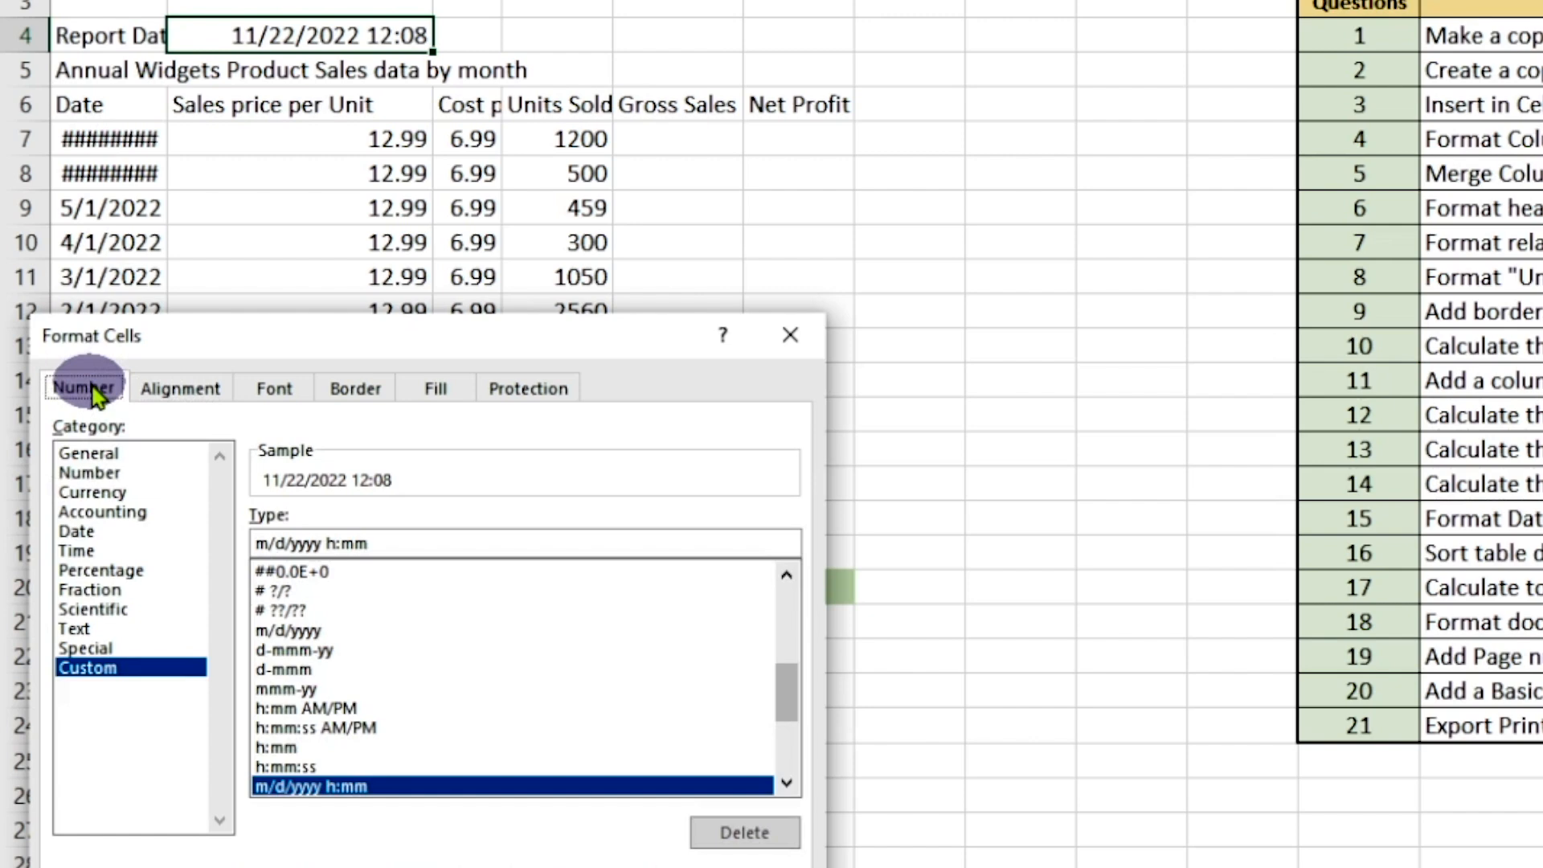
left_click(89, 534)
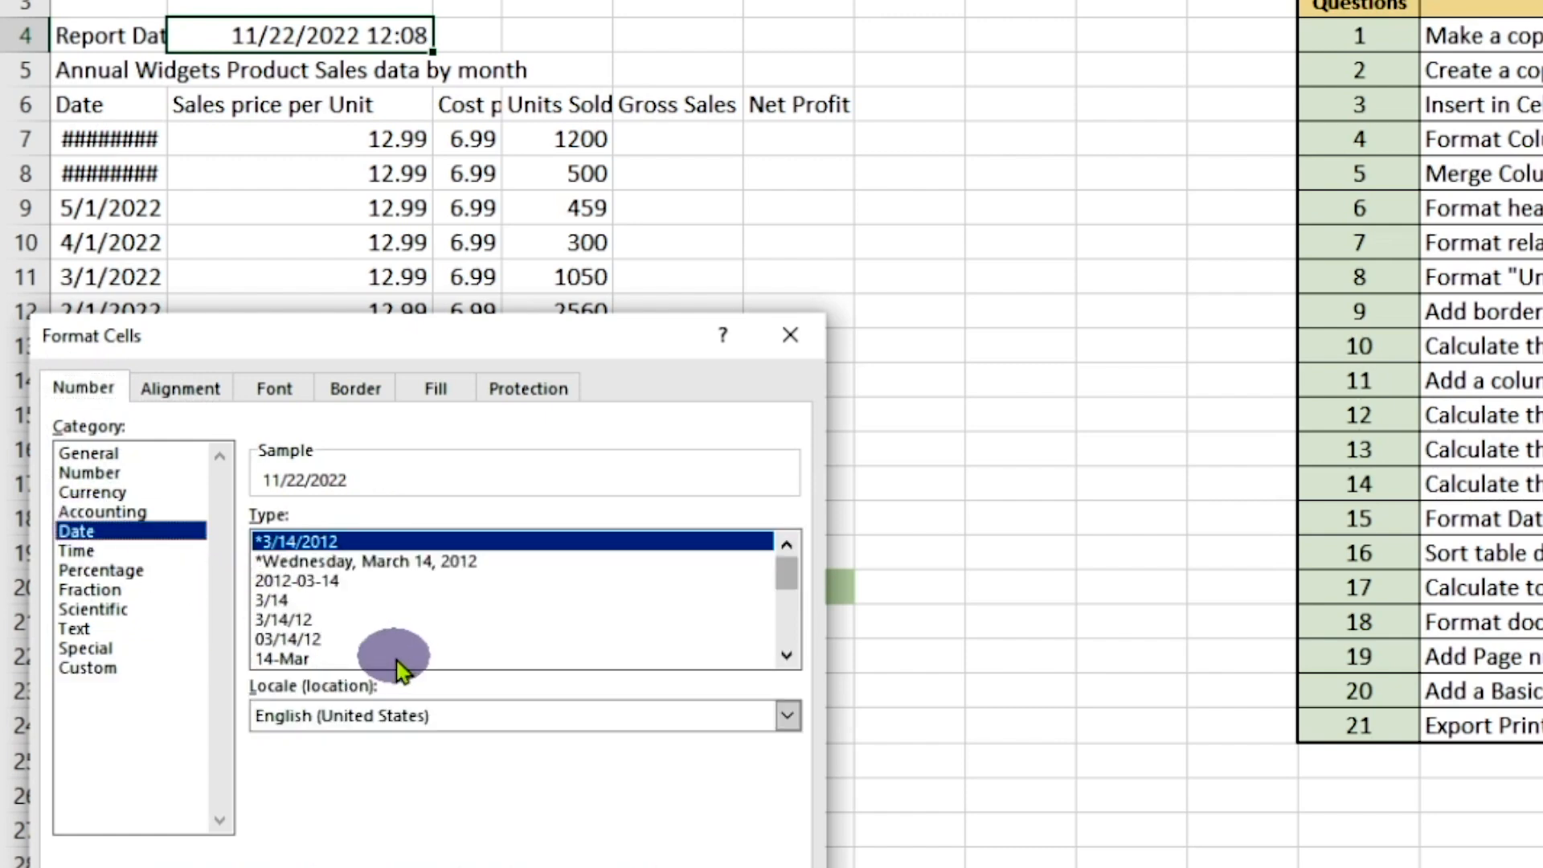
left_click(320, 641)
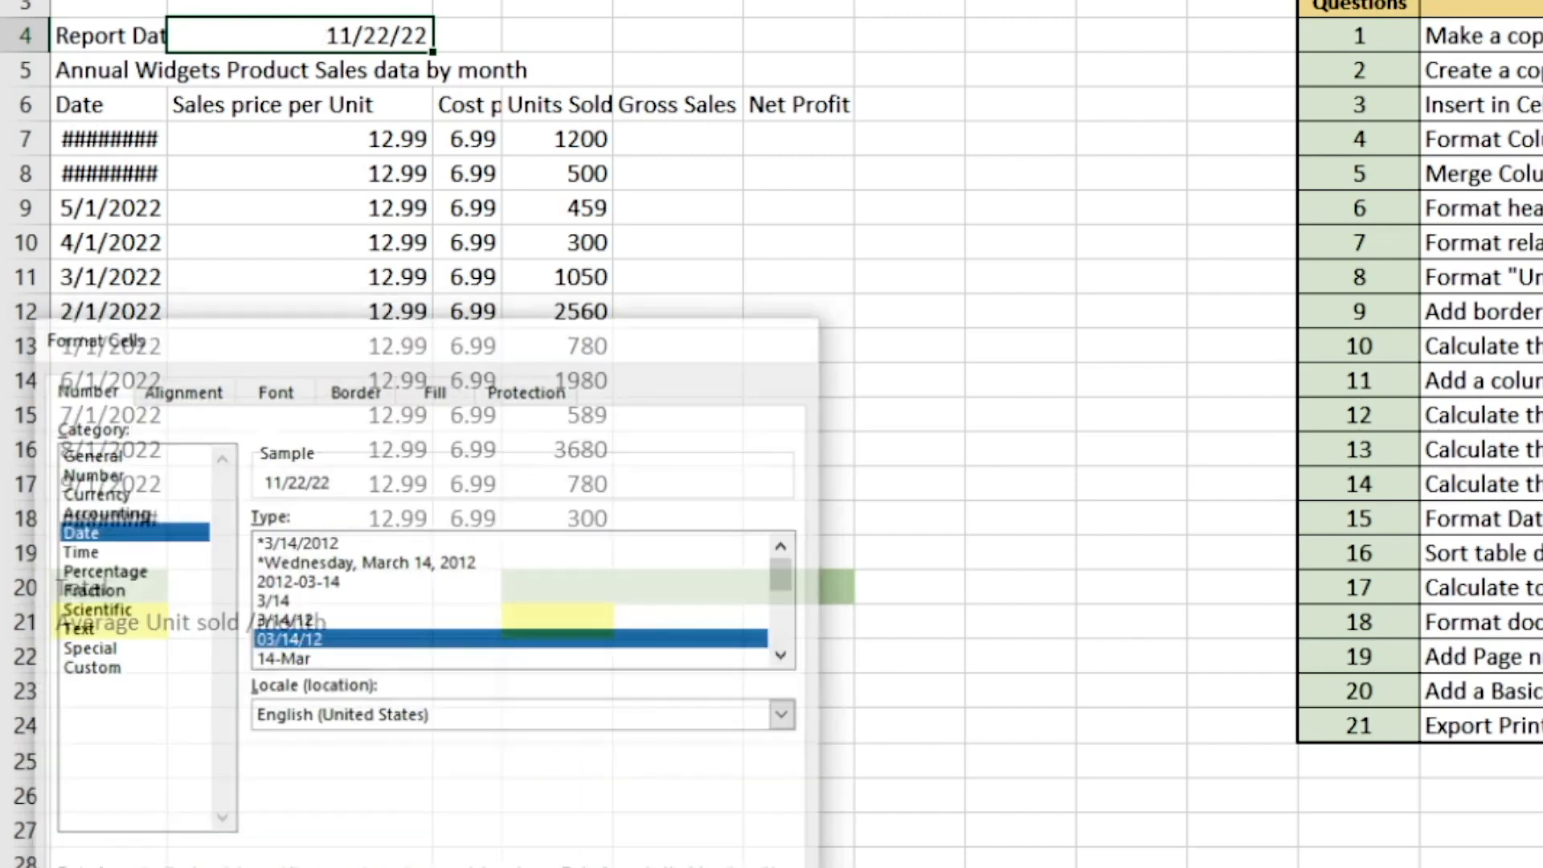
key("Return")
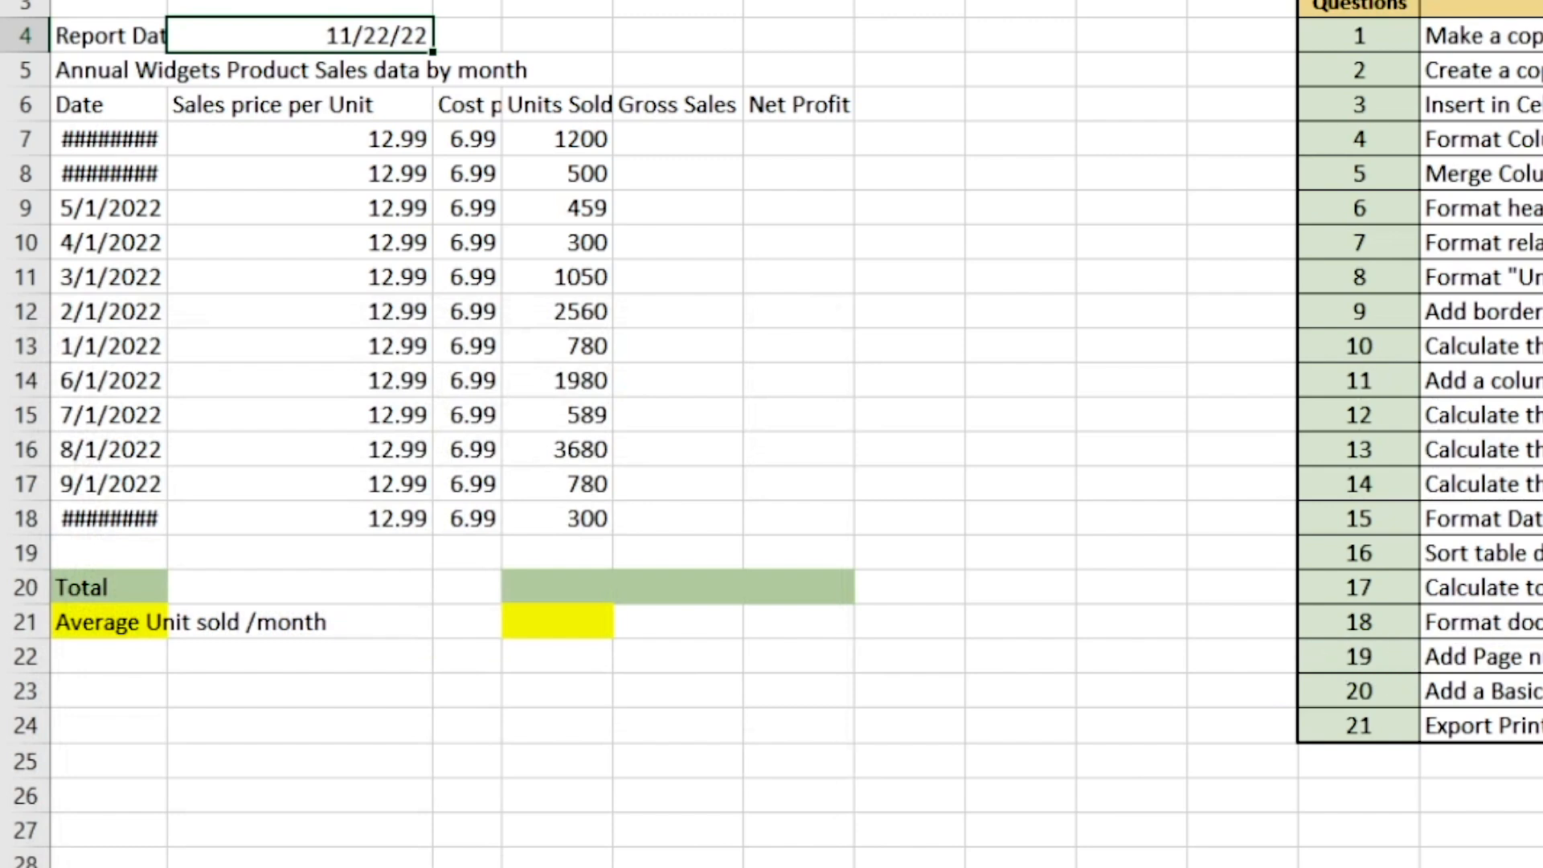
Mark question 3 as completed with "y" in the checklist and enter Q4 in cell A2
left_click(1526, 104)
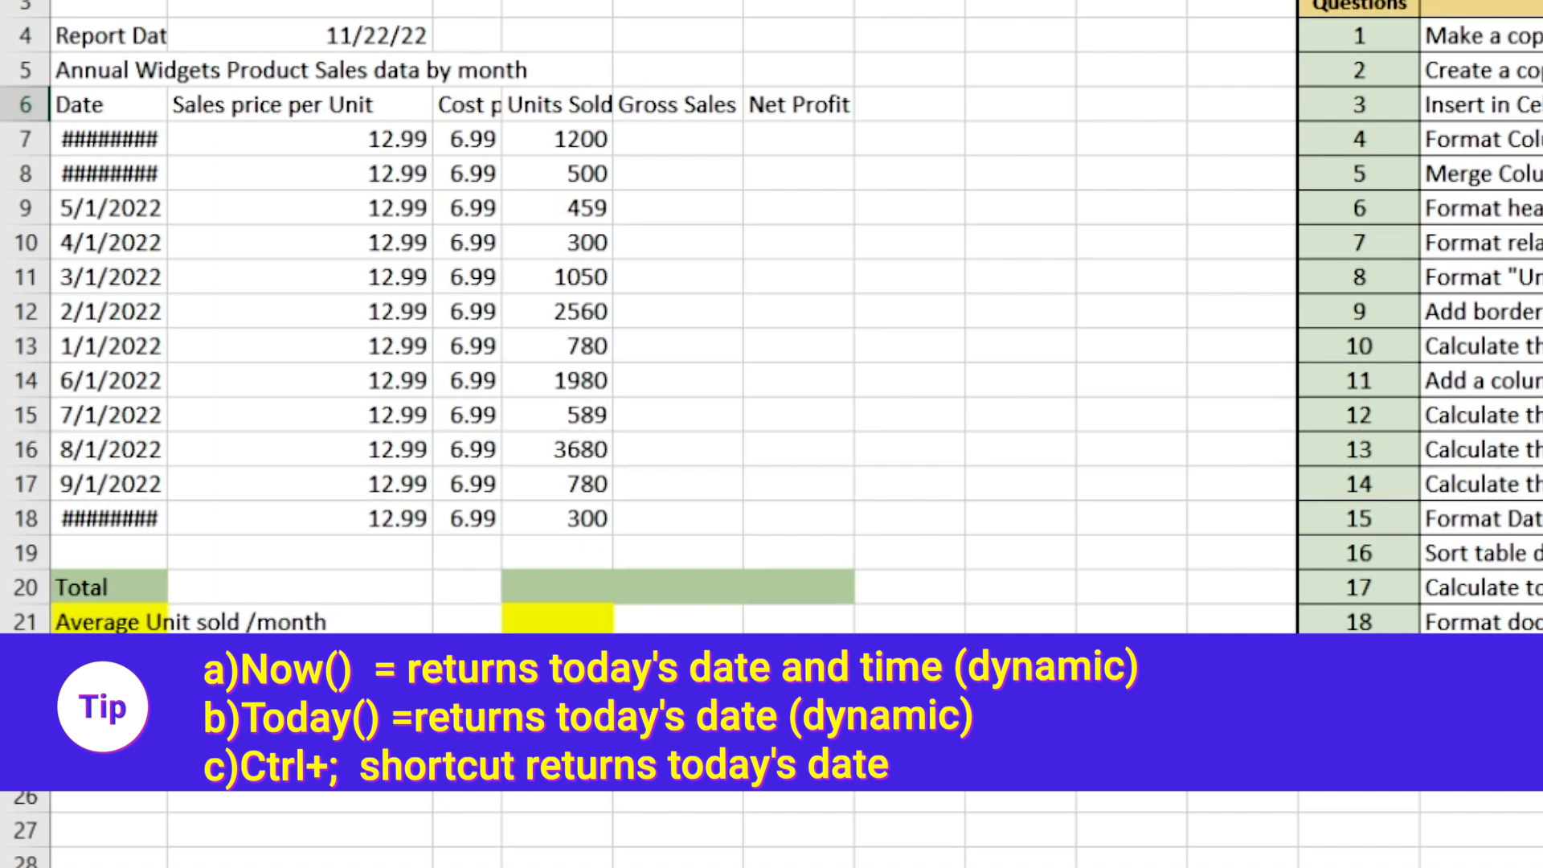
key("Return")
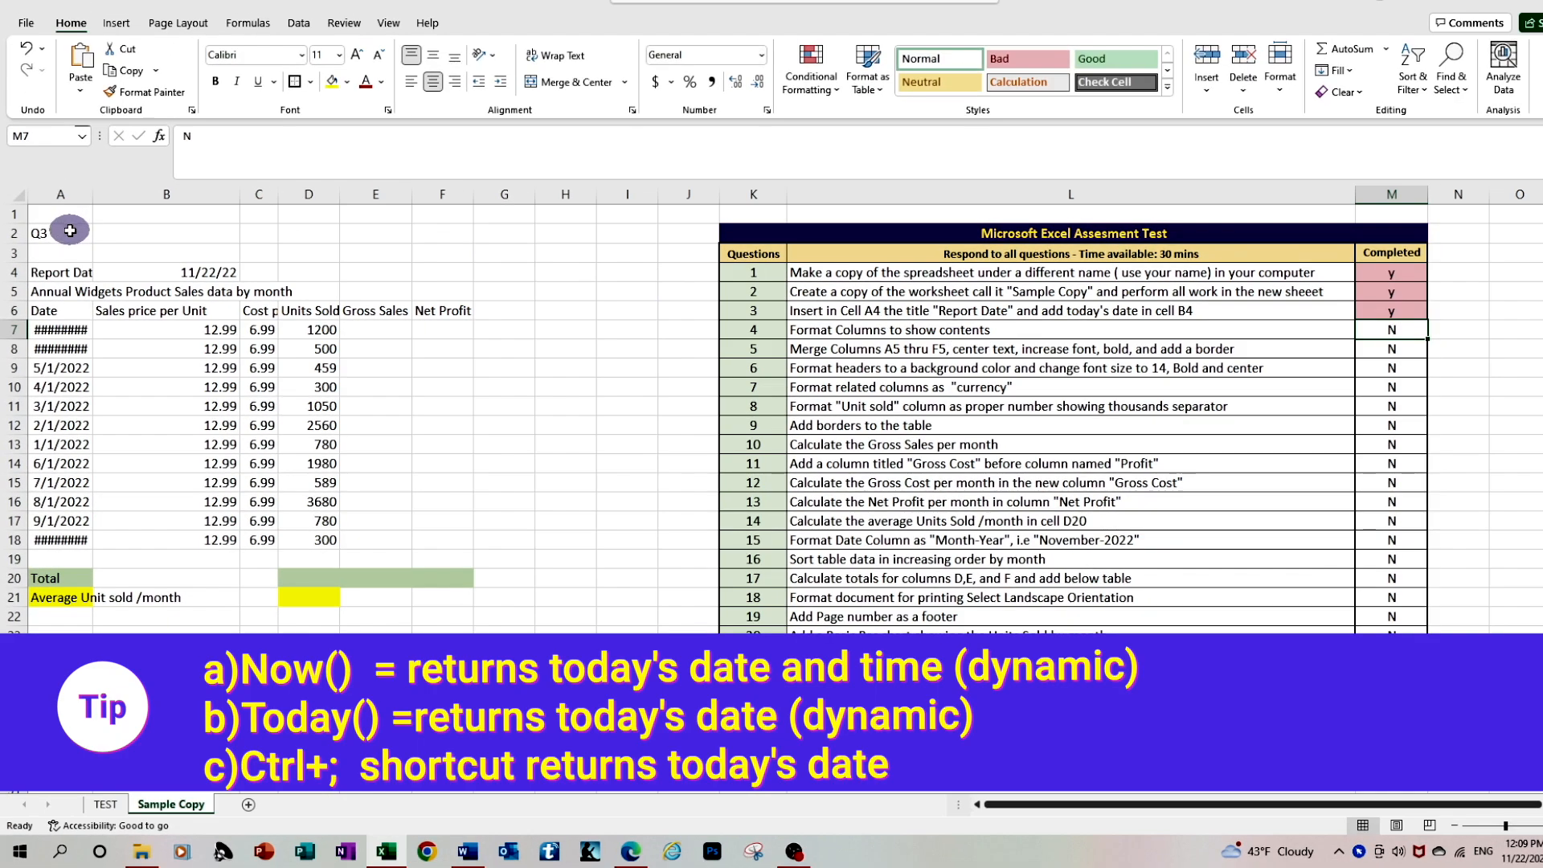
left_click(53, 235)
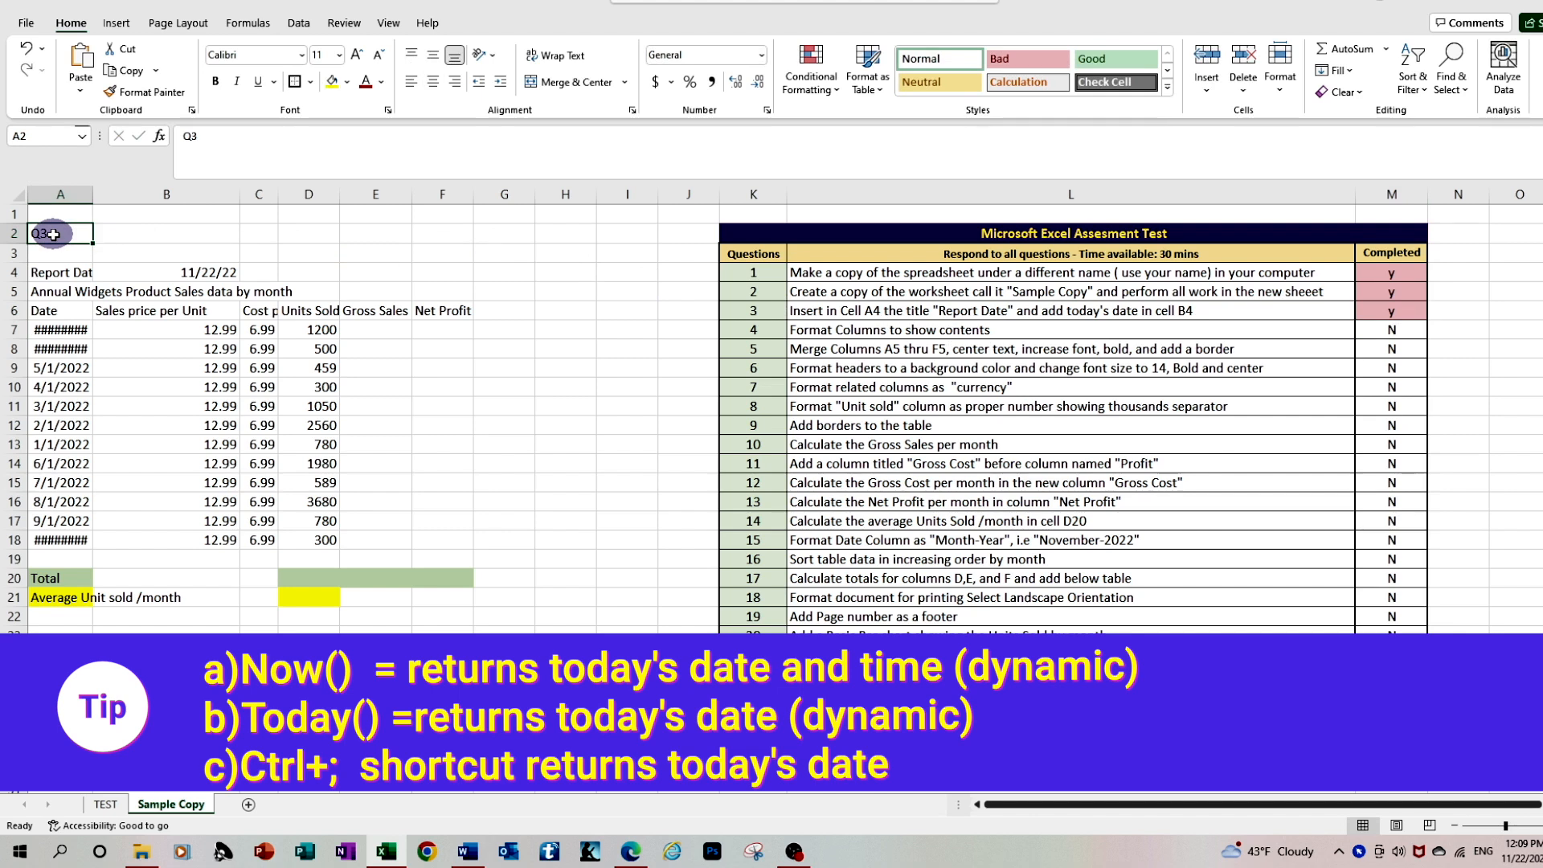
type("Q")
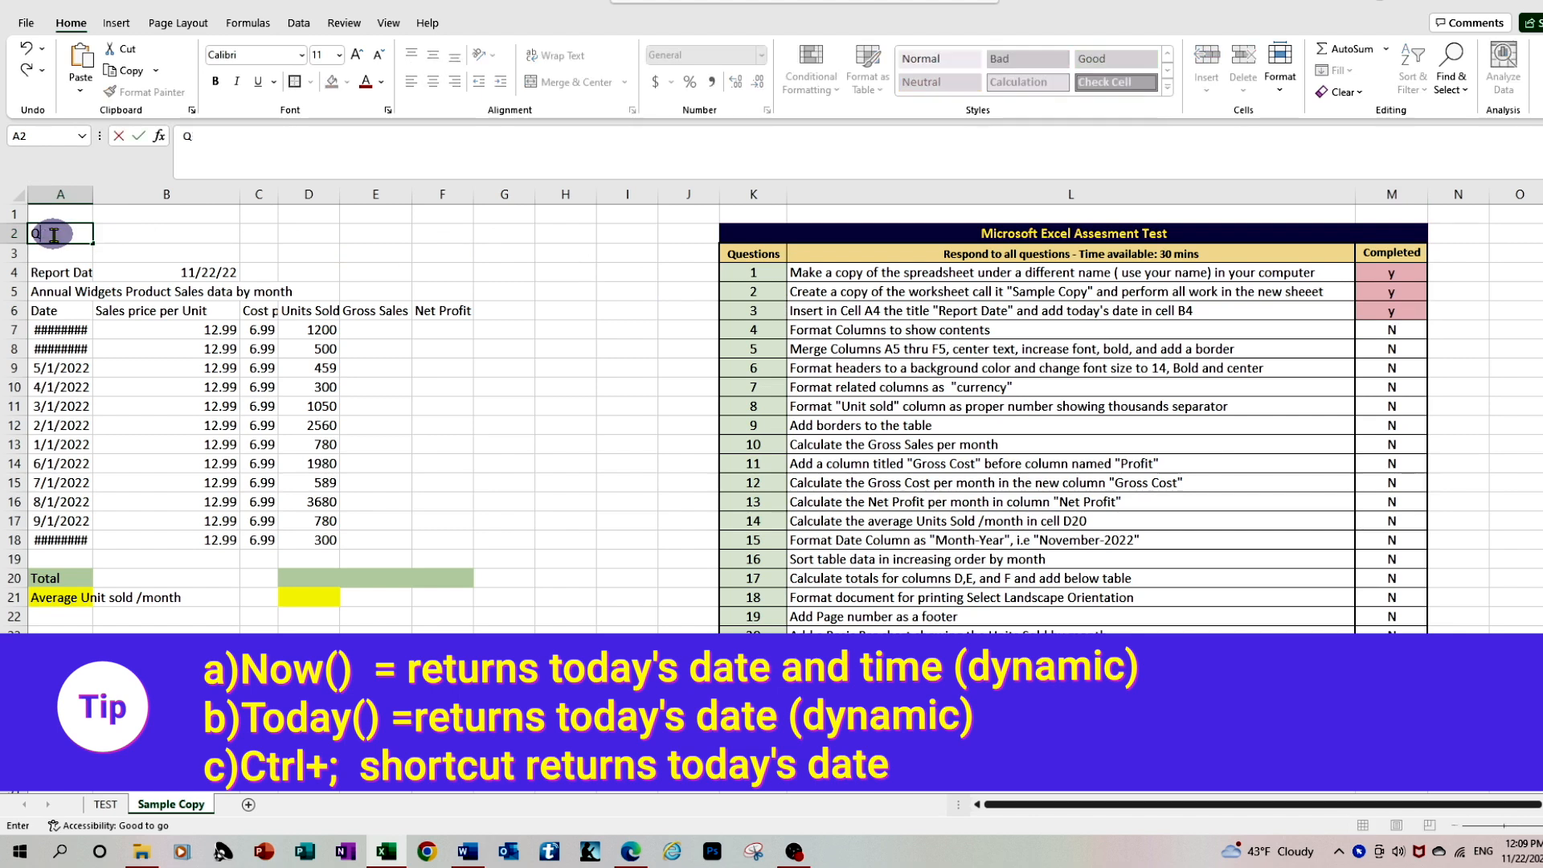
type("4")
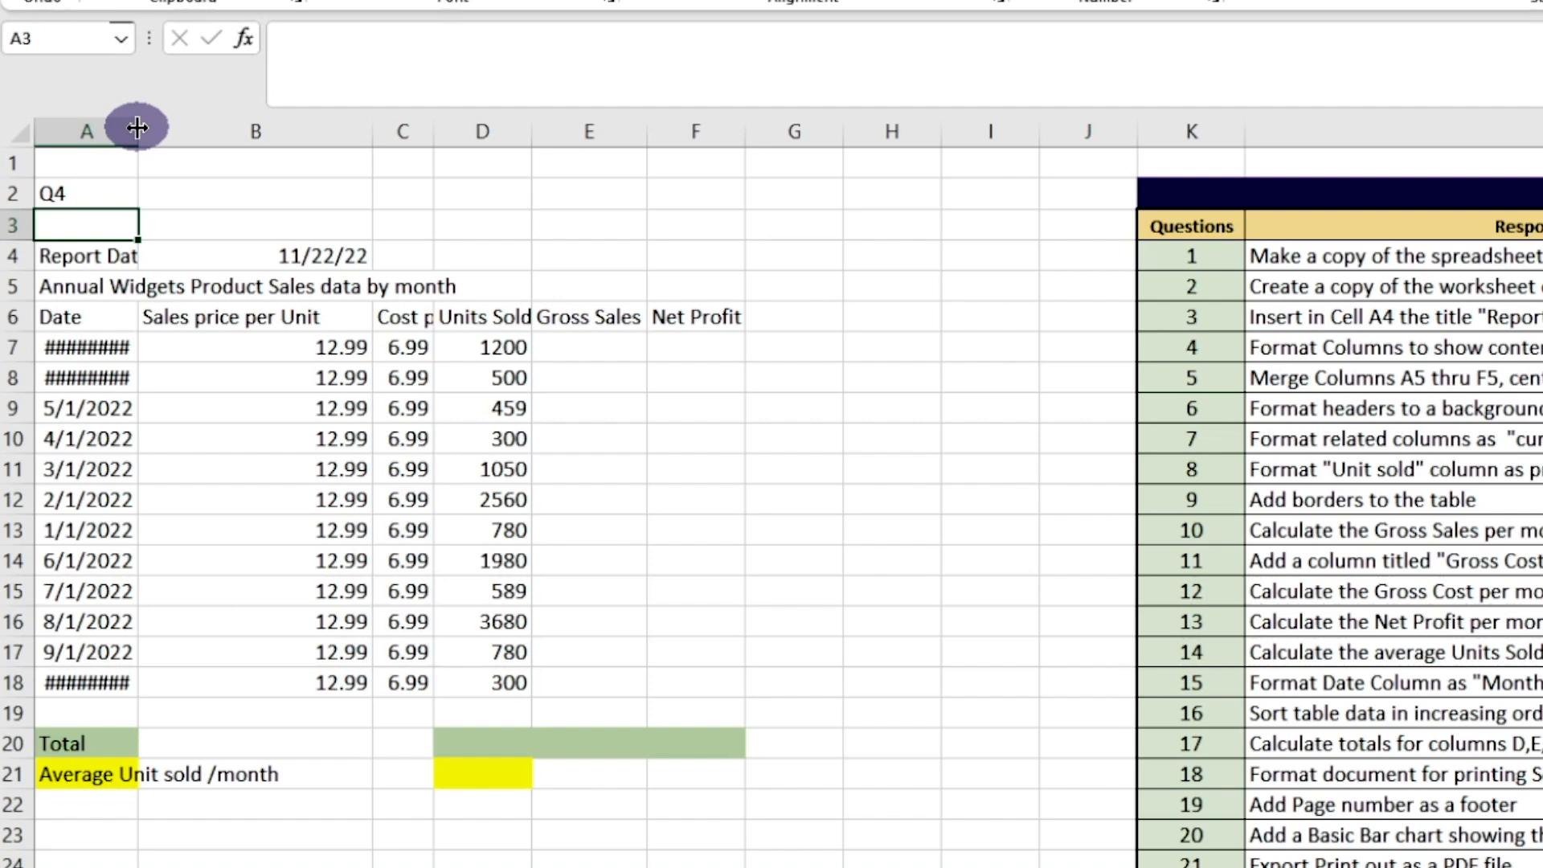
AutoFit columns A, B and C to their contents and widen column D slightly to show the Units Sold header
double_click(137, 127)
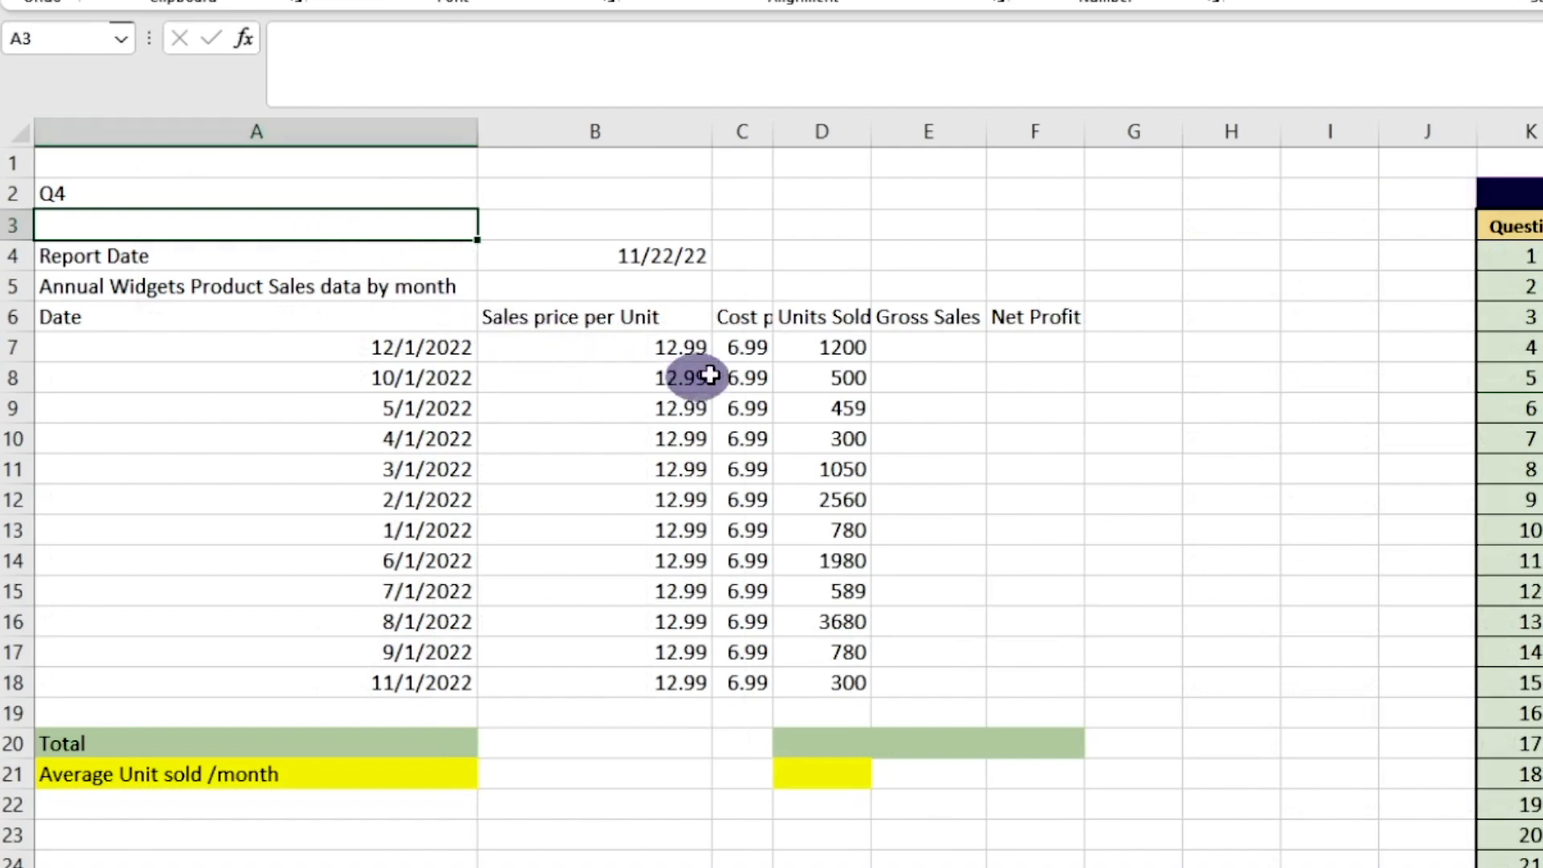
double_click(712, 135)
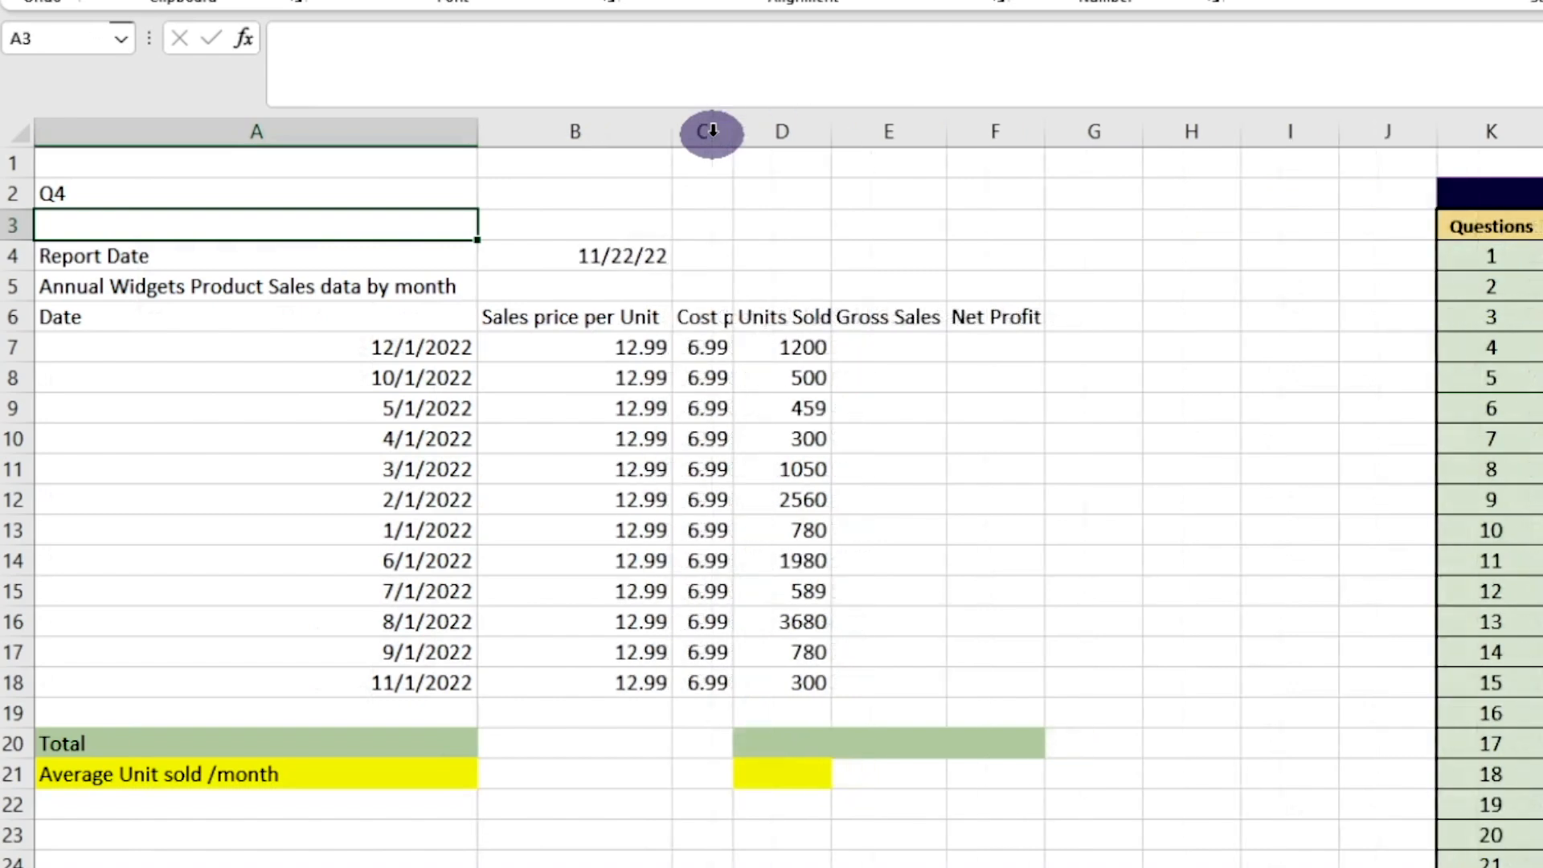
double_click(736, 134)
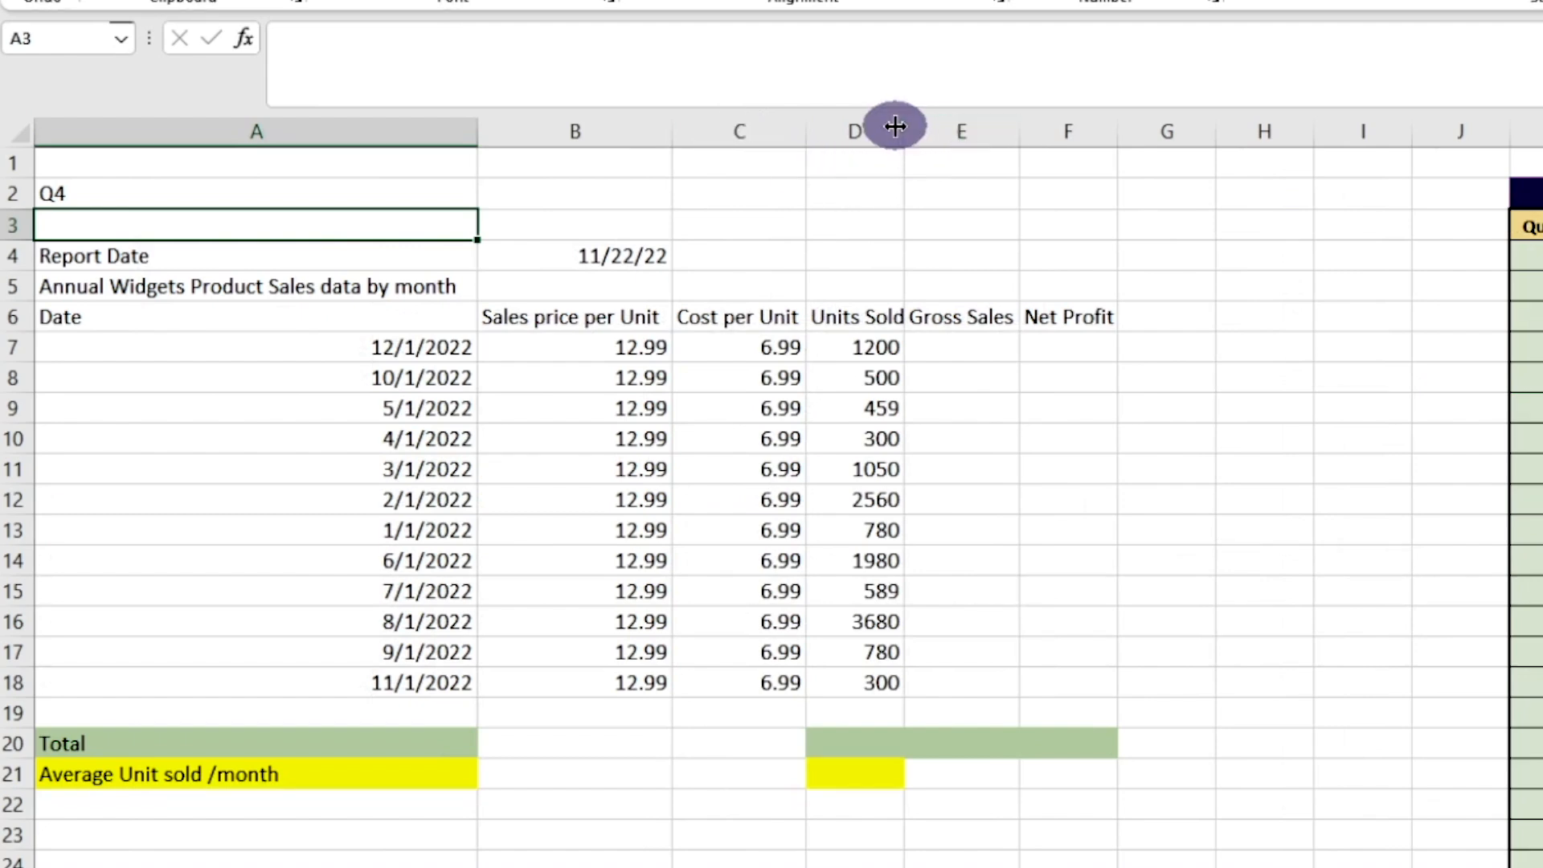
left_click_drag(901, 127, 912, 127)
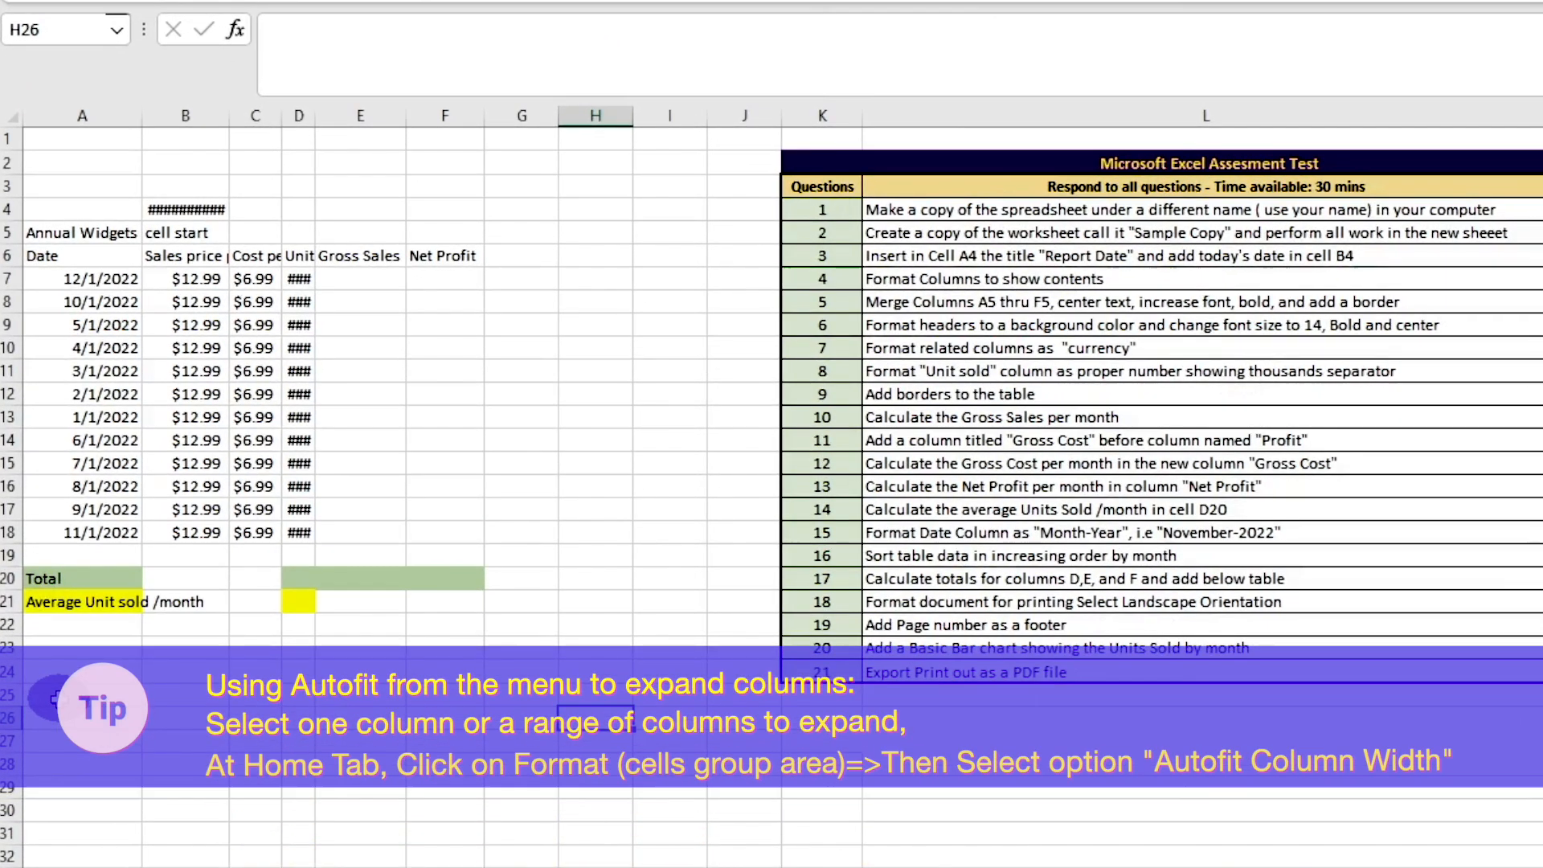
AutoFit columns A through F together so that all their contents are shown, and clear the column selection
left_click_drag(71, 115, 469, 147)
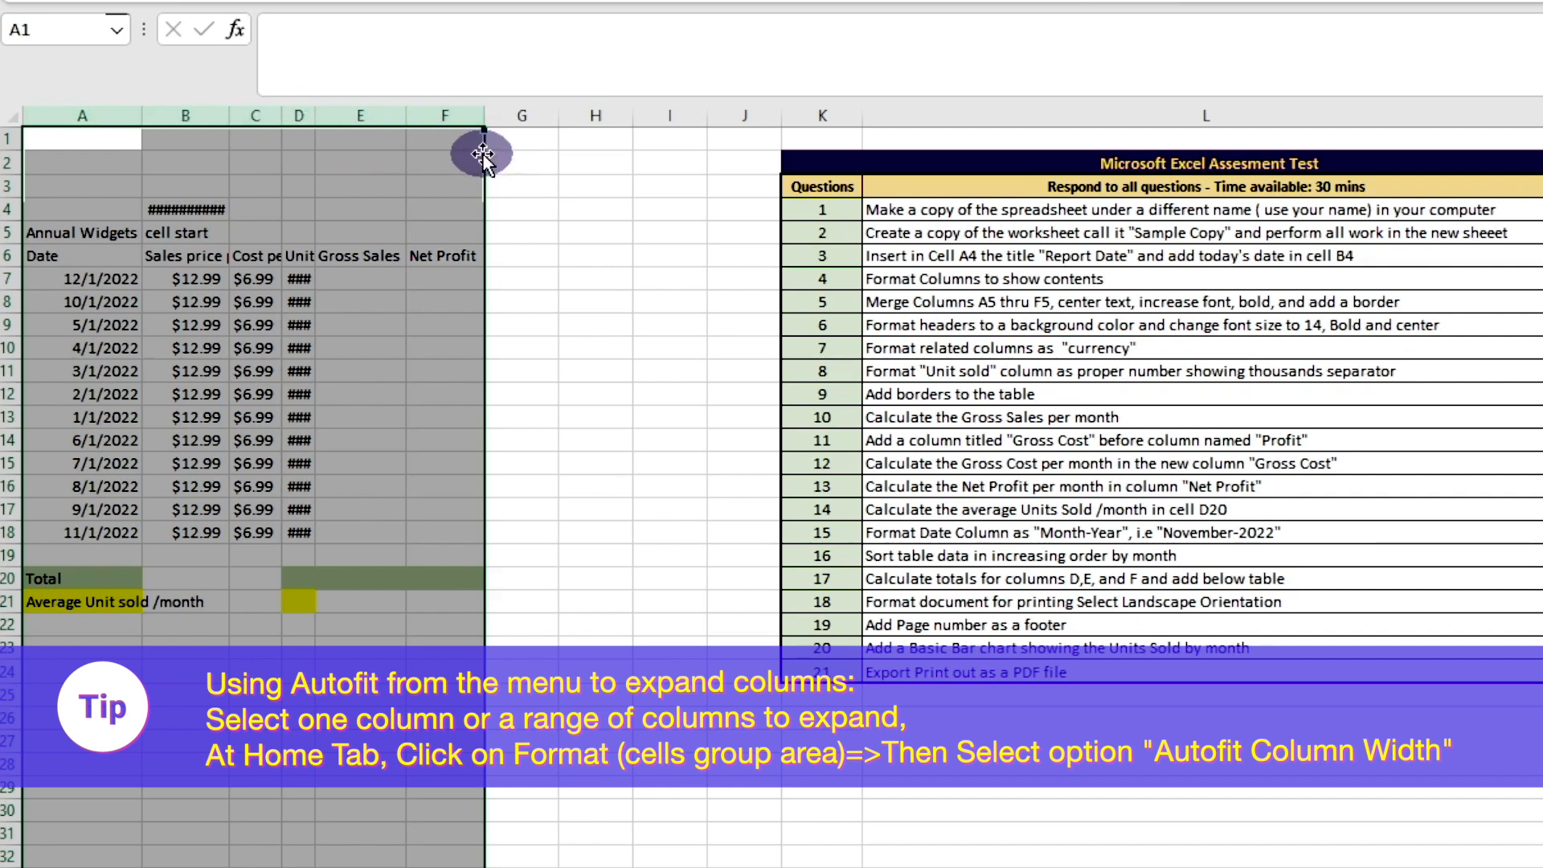
double_click(405, 109)
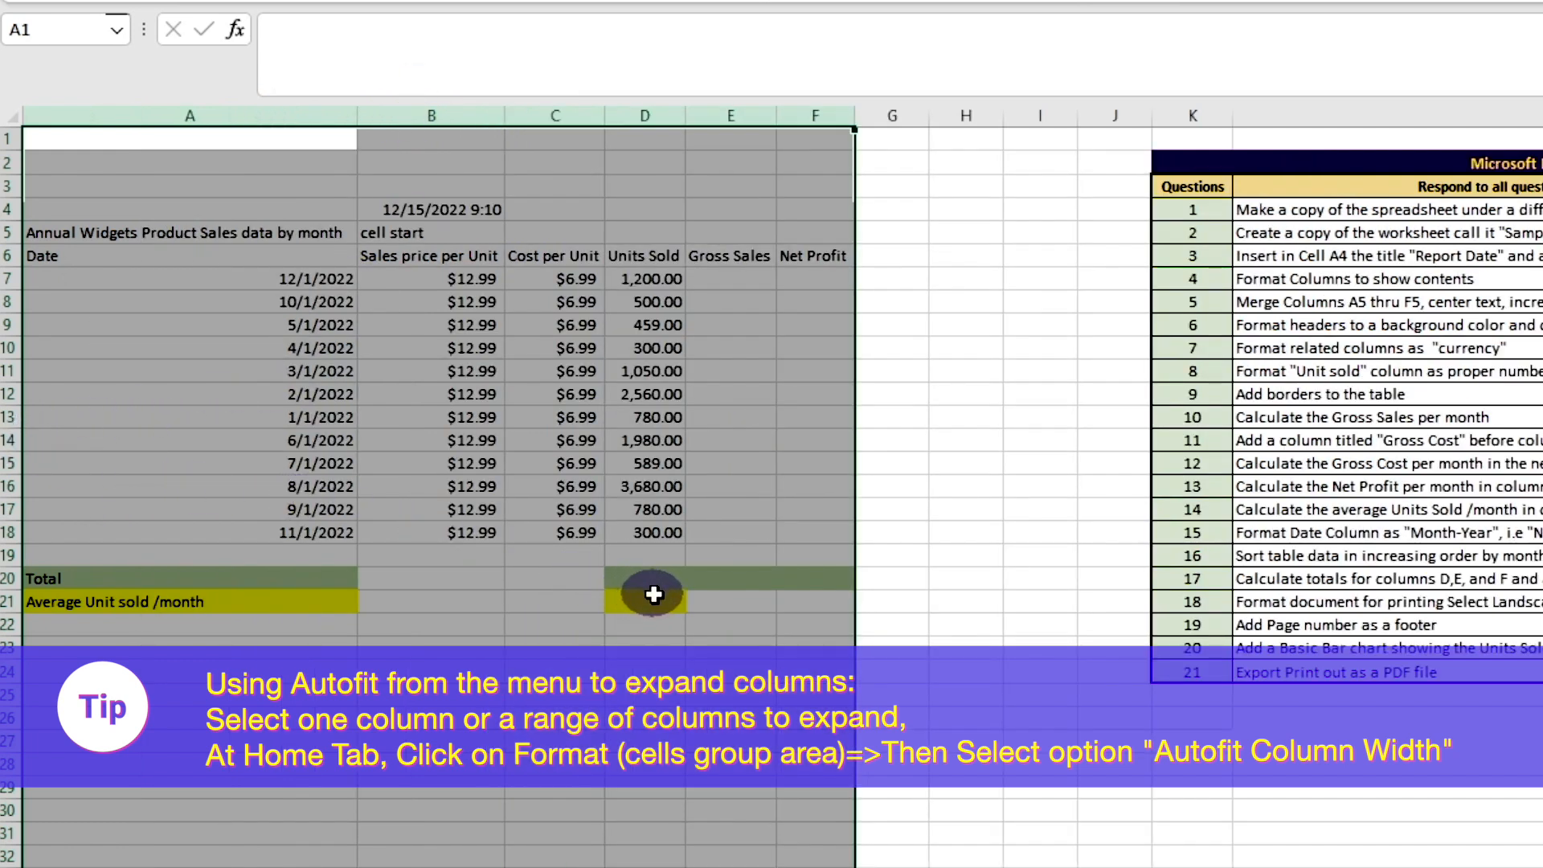
left_click(770, 736)
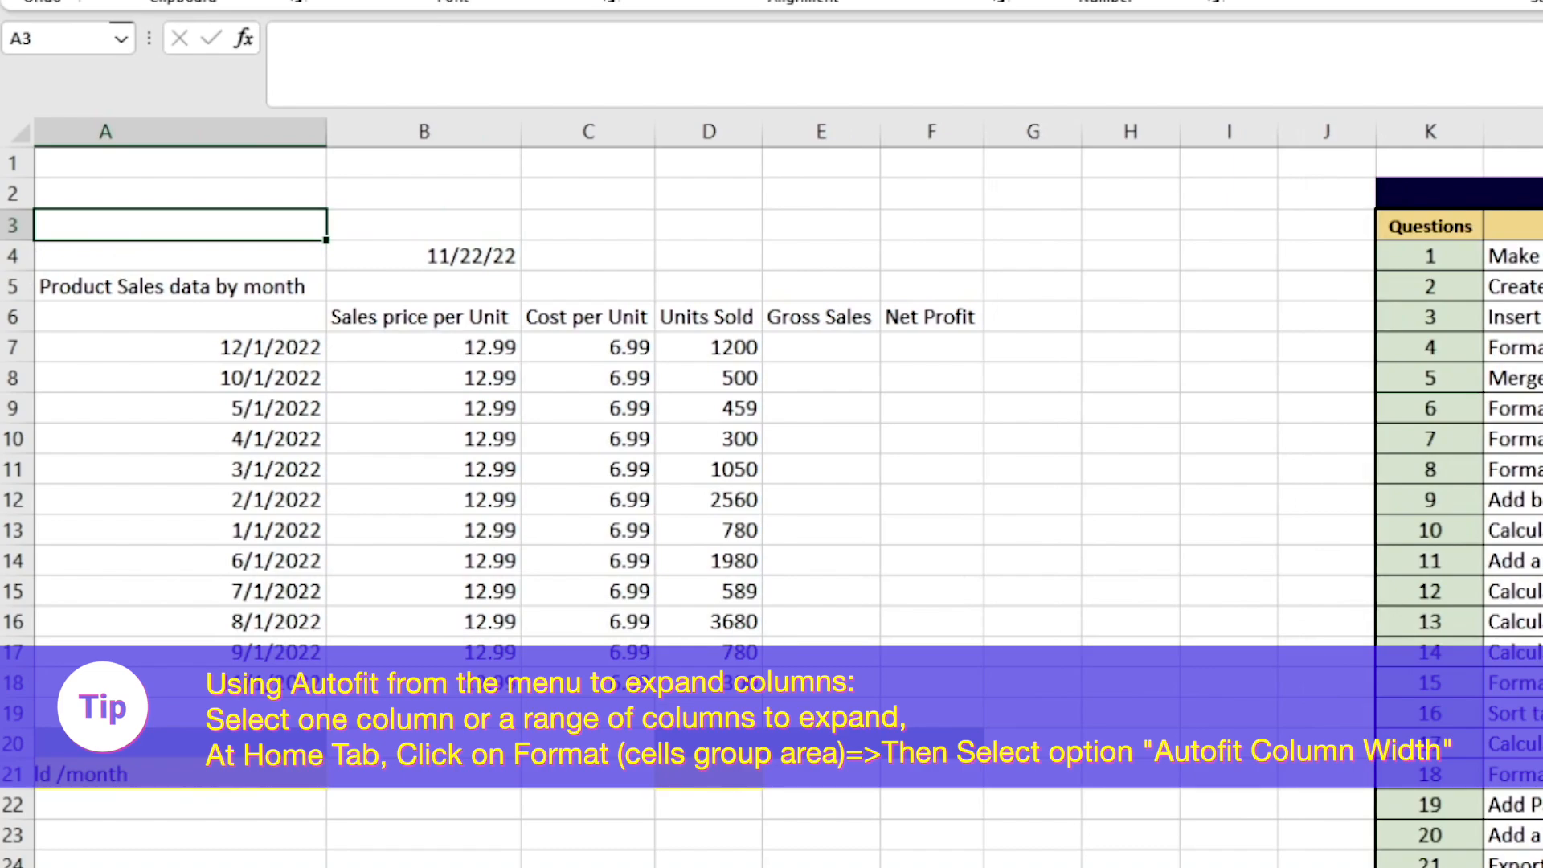
Mark question 4 as completed with "y" in the checklist and enter Q5 in cell A2
left_click(1541, 347)
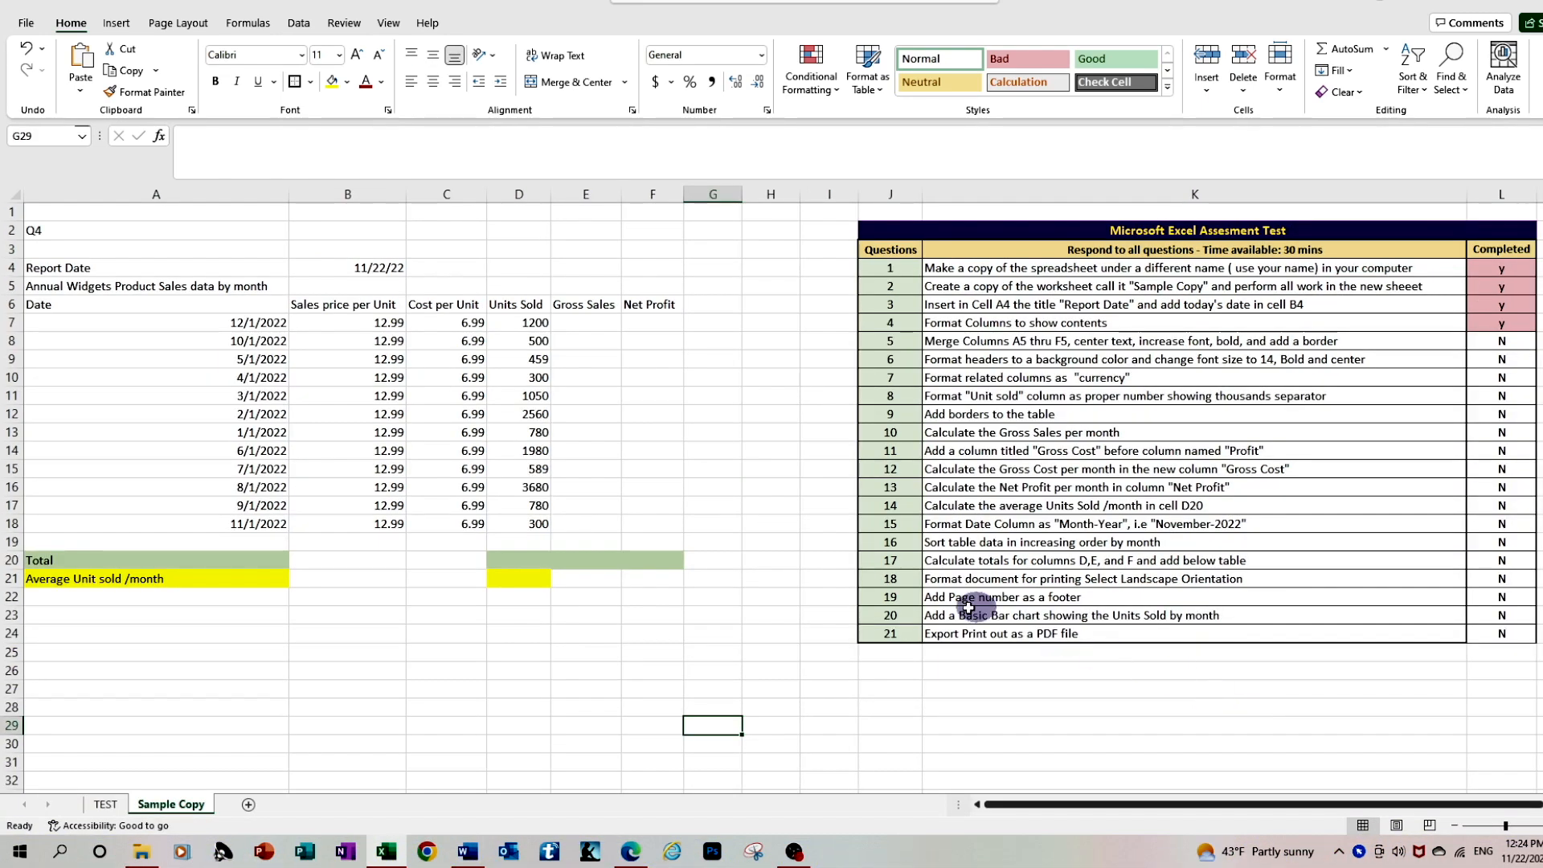
left_click(53, 237)
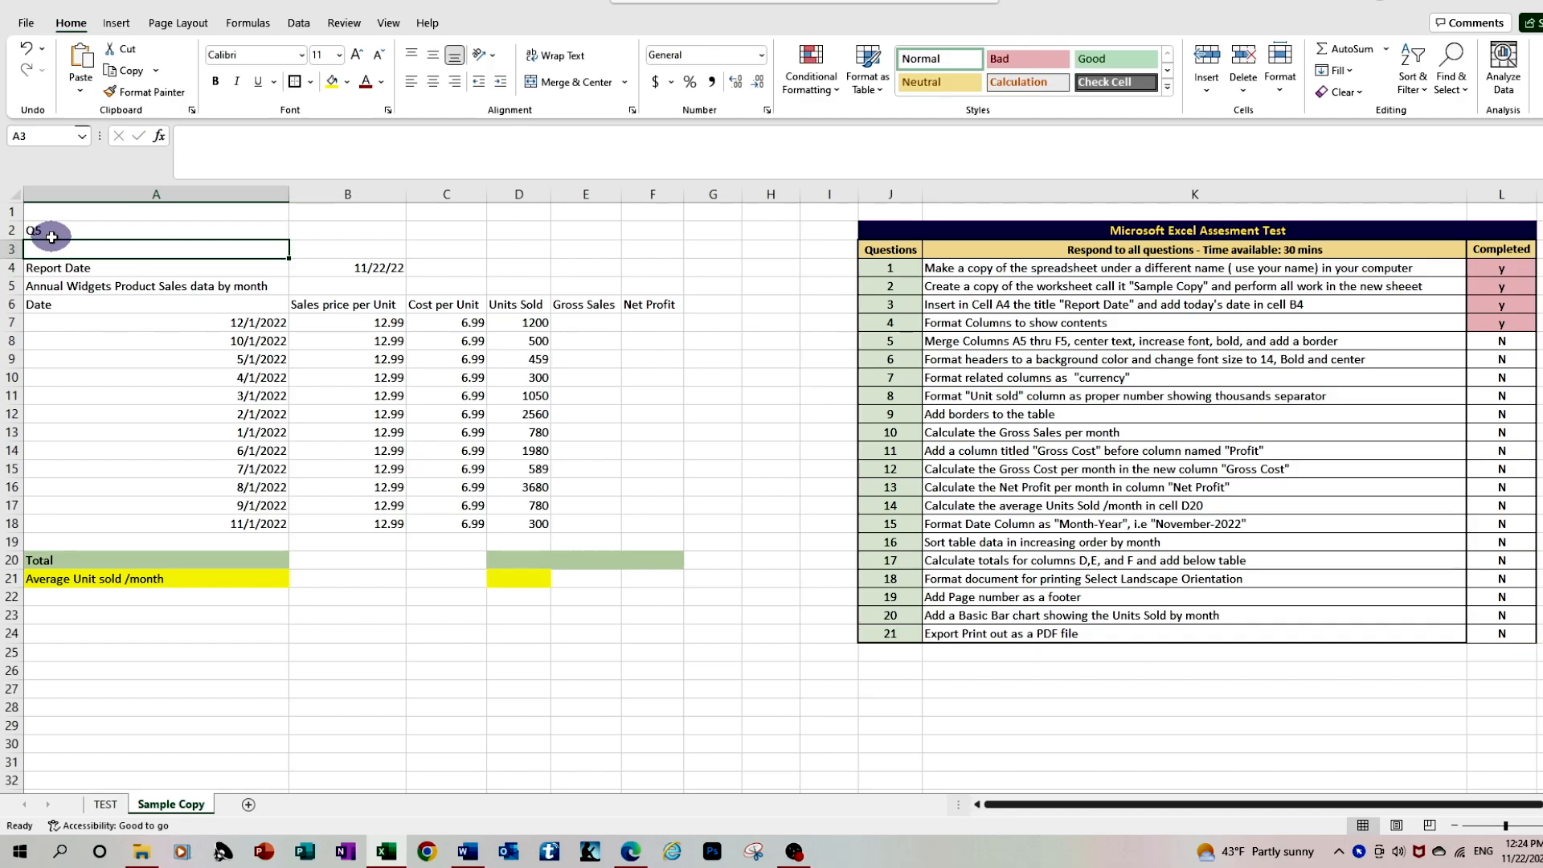
Merge and center the title "Annual Widgets Product Sales data by month" across cells A5 to F5
left_click_drag(42, 286, 346, 293)
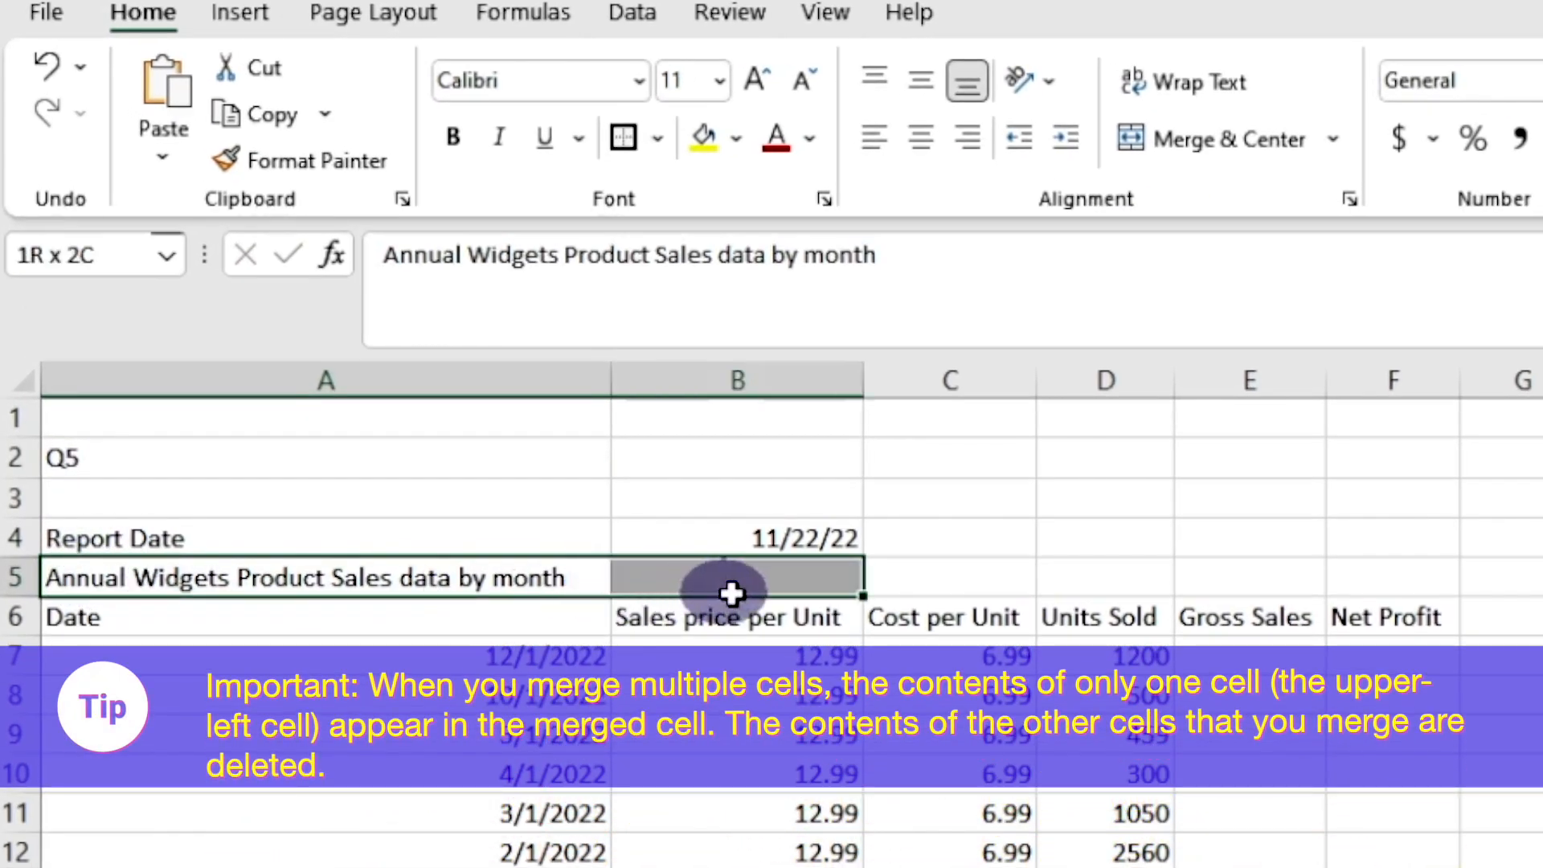
left_click_drag(731, 593, 1414, 590)
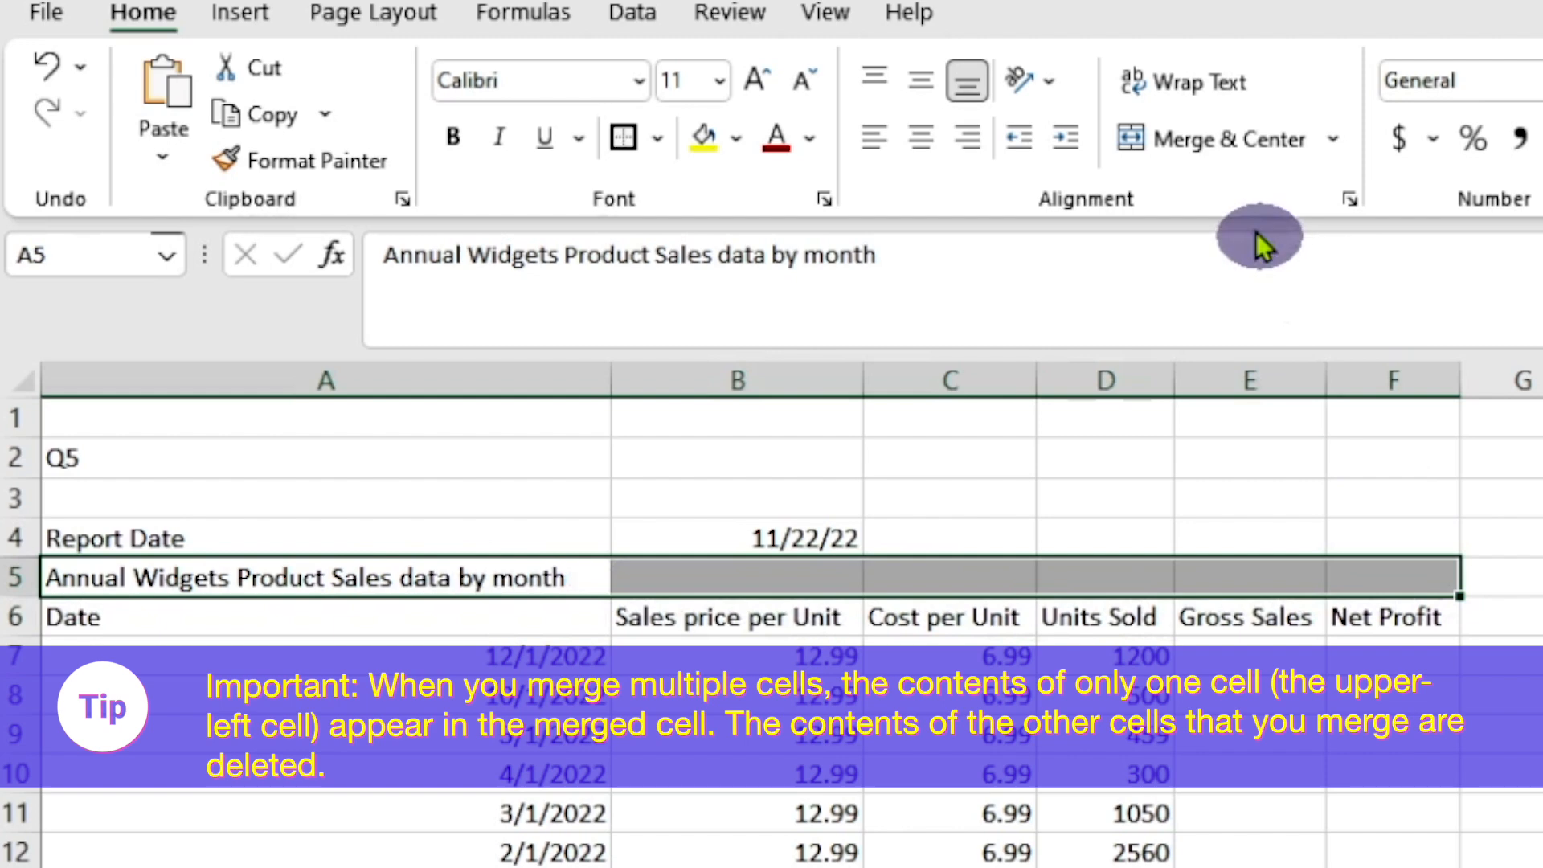
left_click(1212, 142)
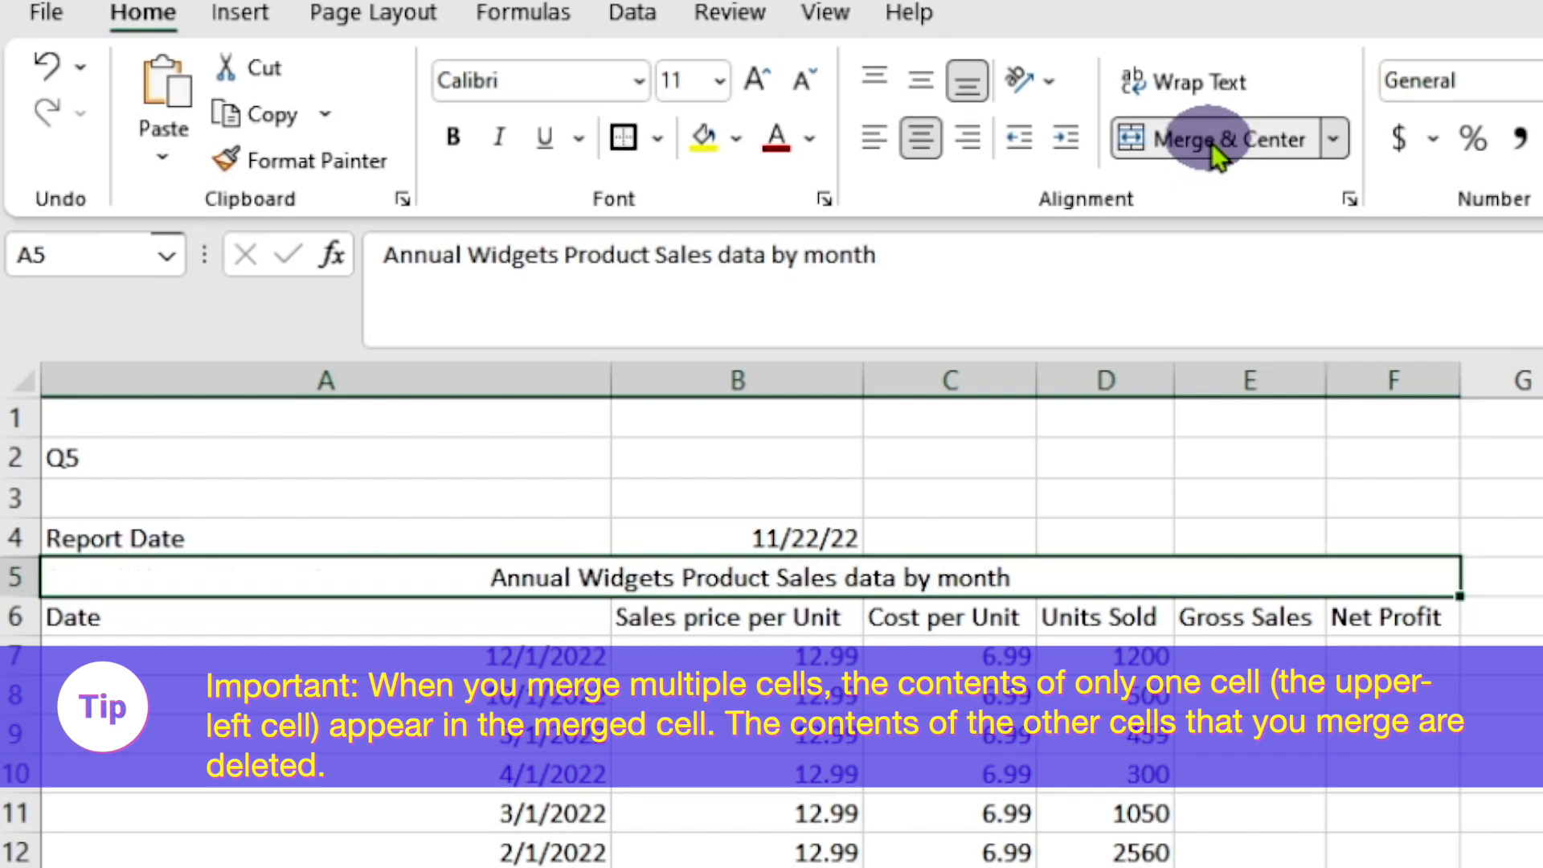
Format the merged title in row 5 with font size 14, bold text and thick outside borders
left_click(720, 82)
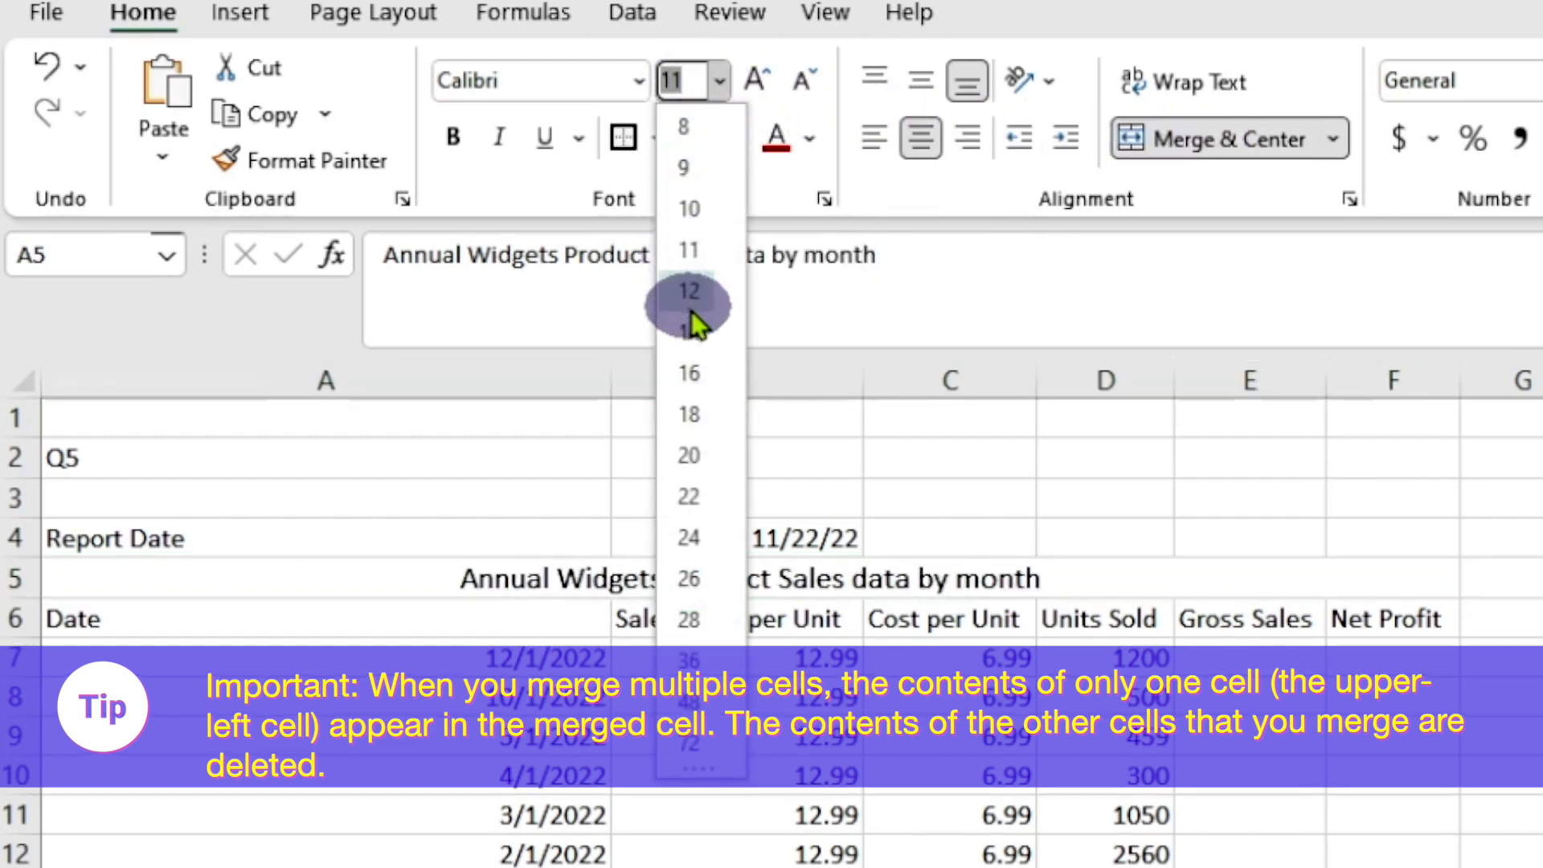
left_click(690, 331)
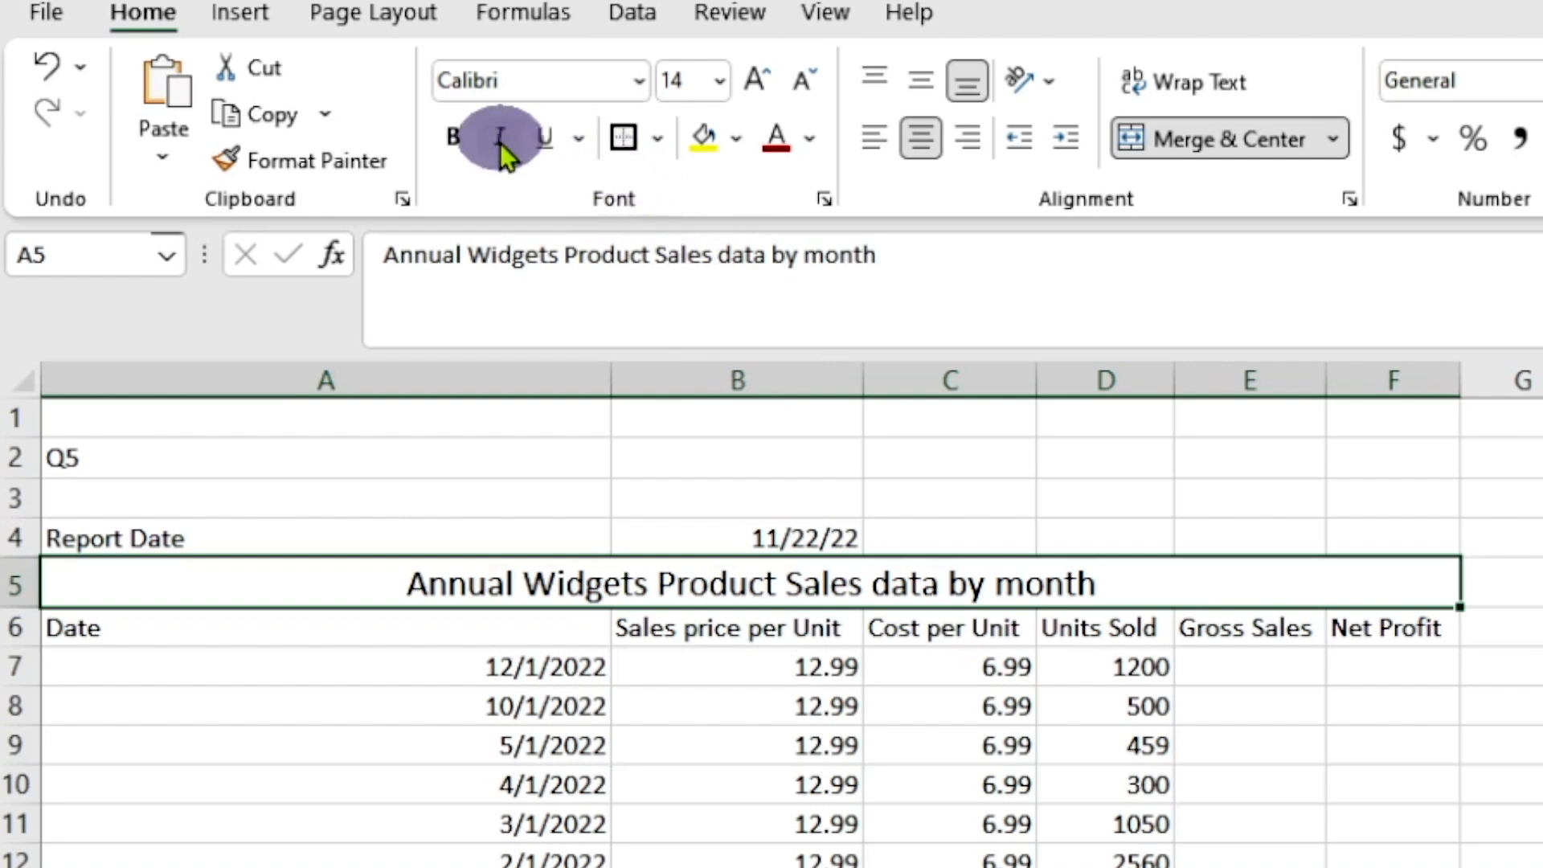
left_click(452, 136)
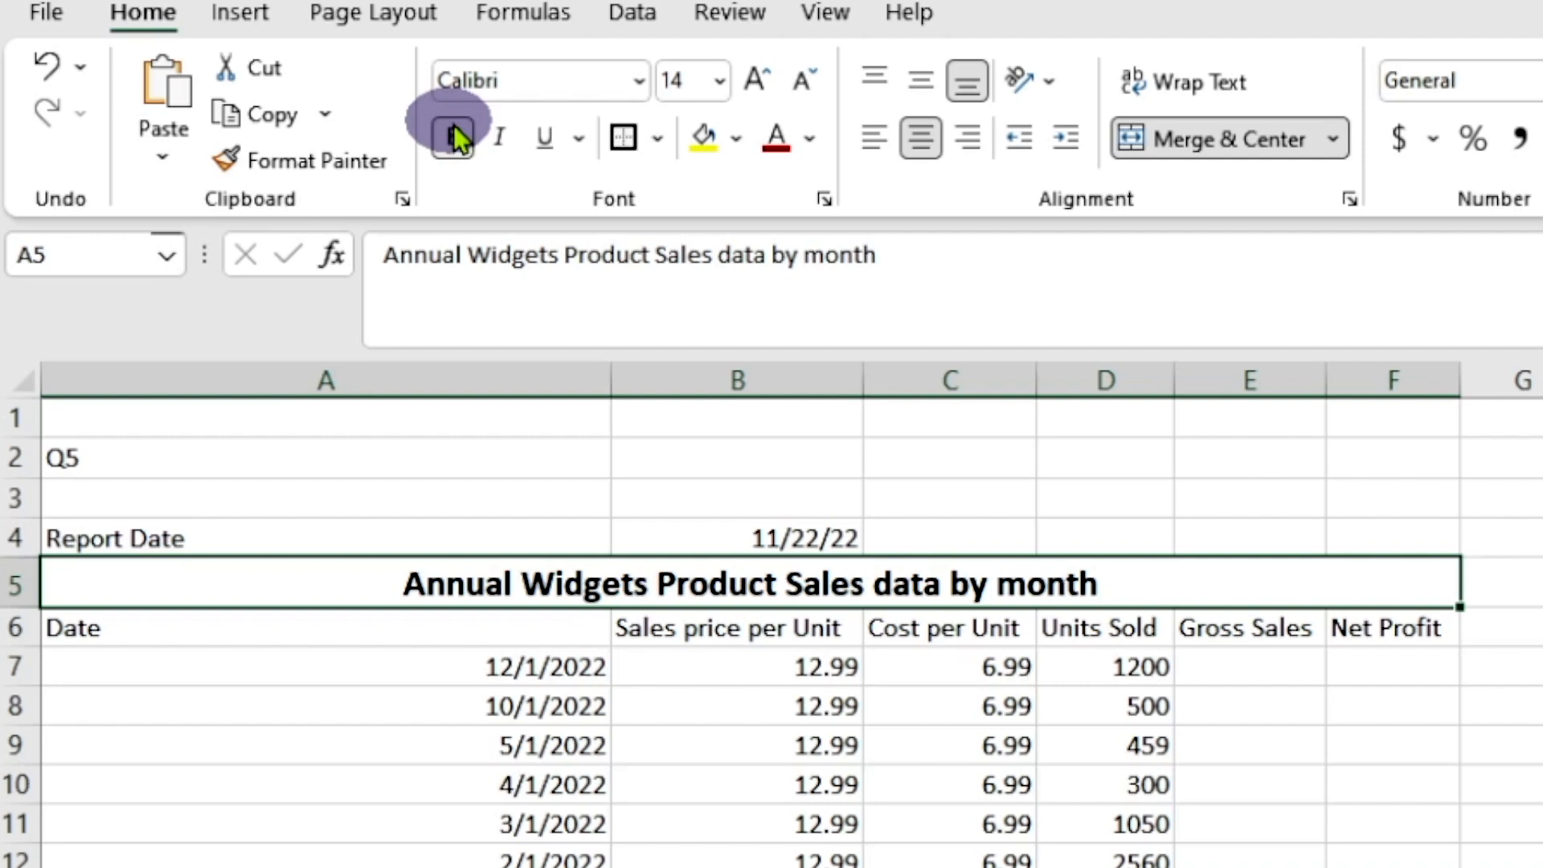
left_click(659, 143)
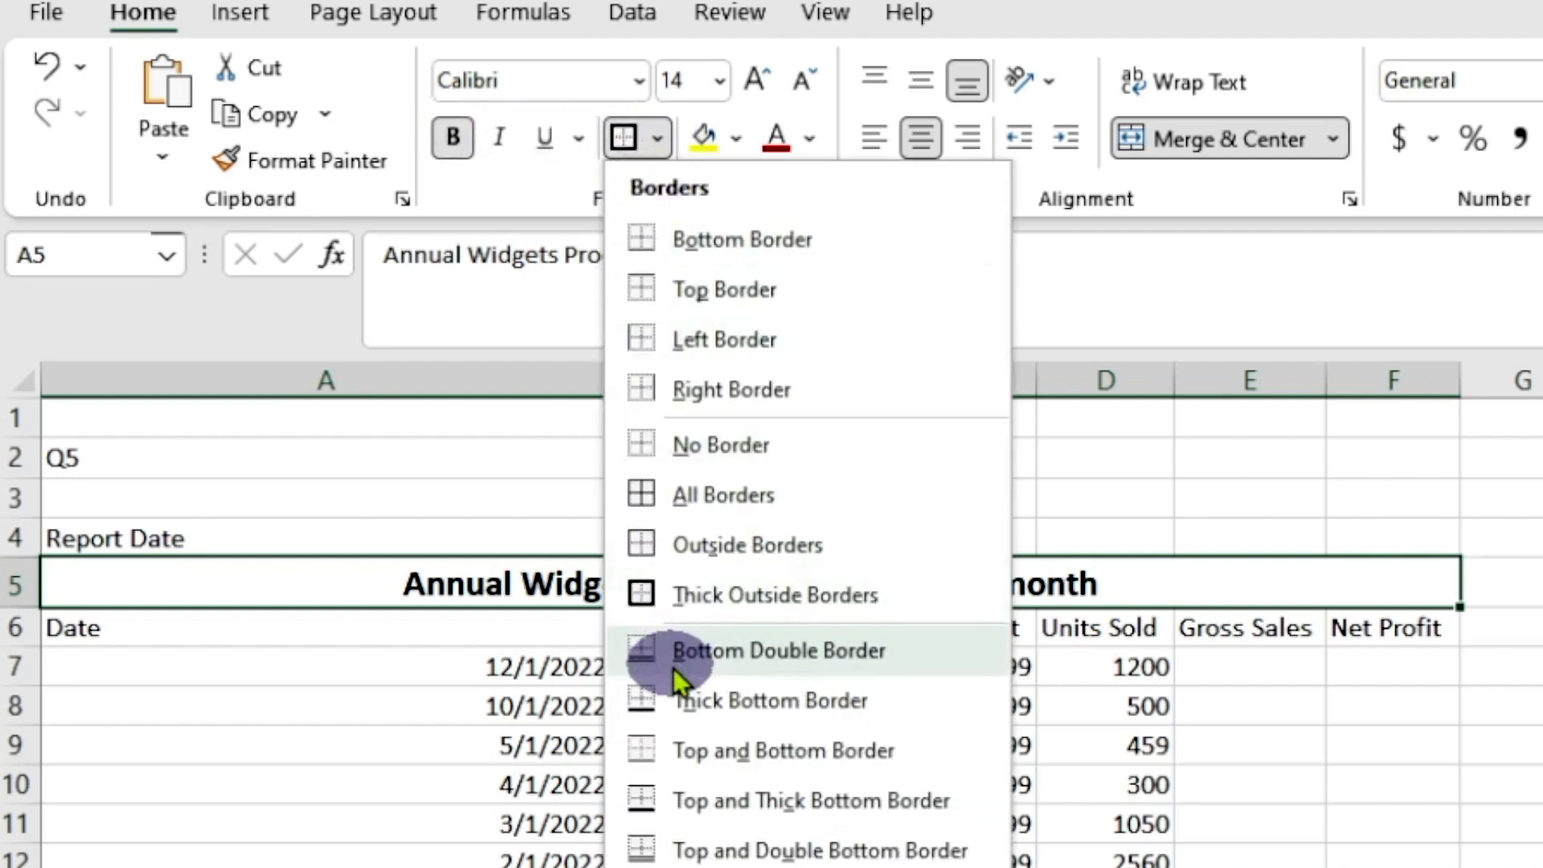
left_click(646, 605)
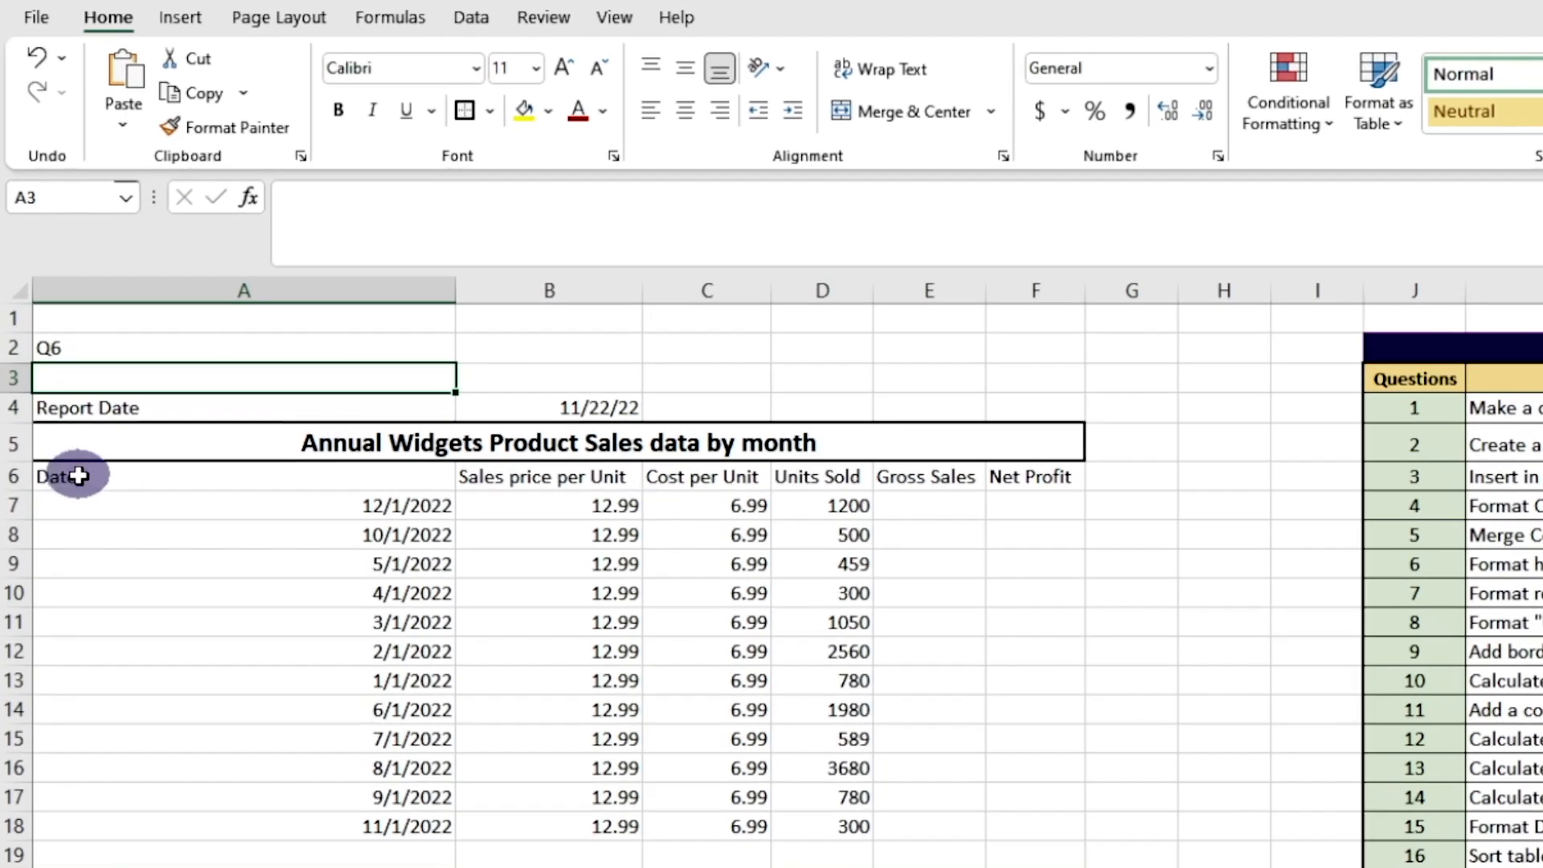
Fill the table header cells A6 to F6 with a light grey background colour
left_click(59, 310)
left_click_drag(88, 474, 1037, 478)
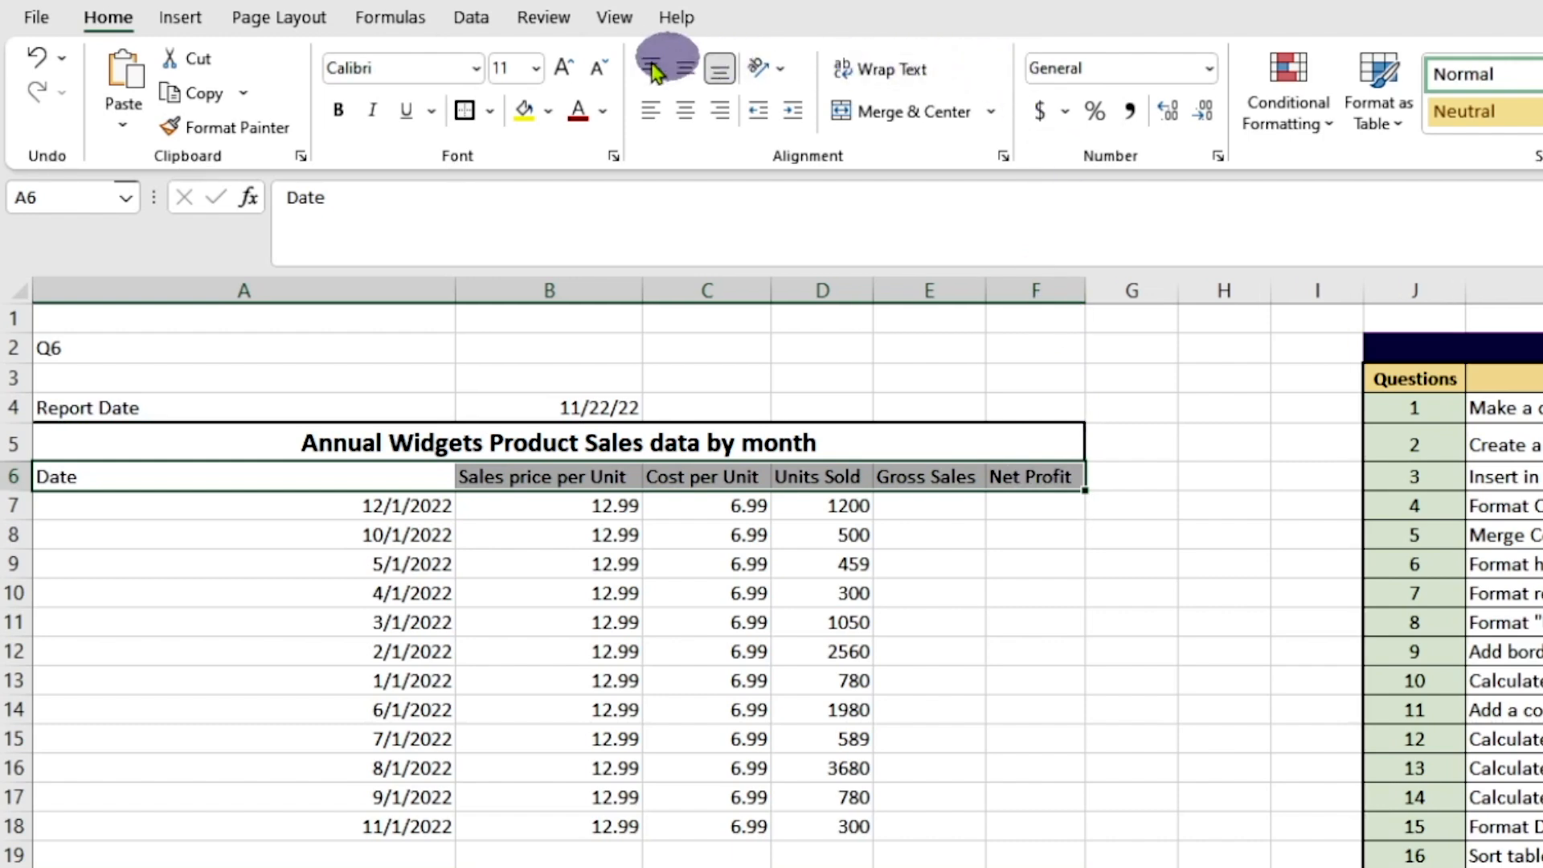
left_click(548, 112)
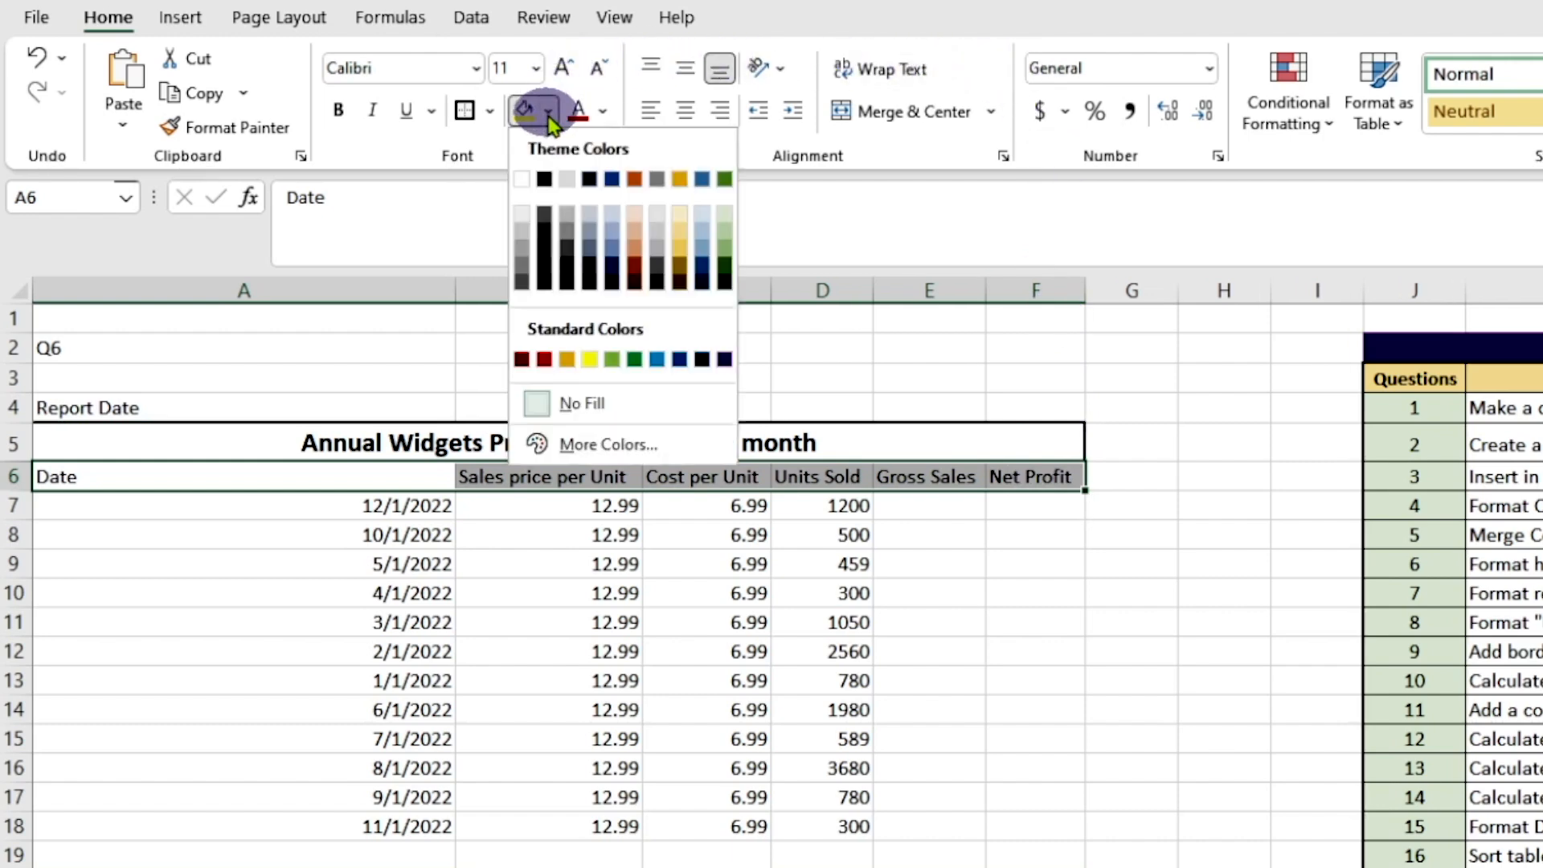
left_click(656, 224)
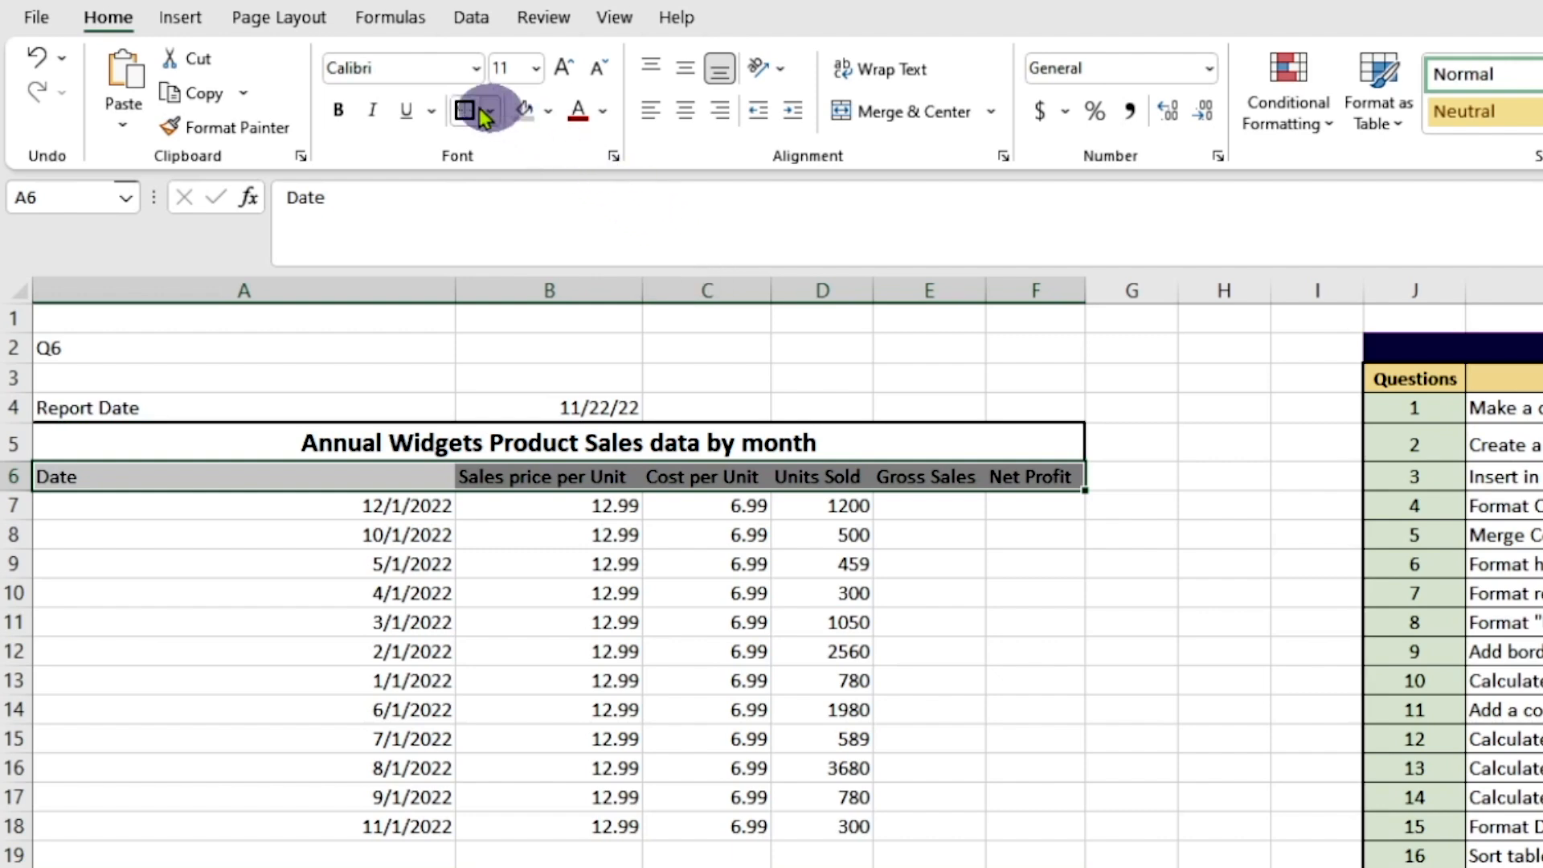
Set the header cells A6 to F6 to font size 14, bold and centered
left_click(536, 70)
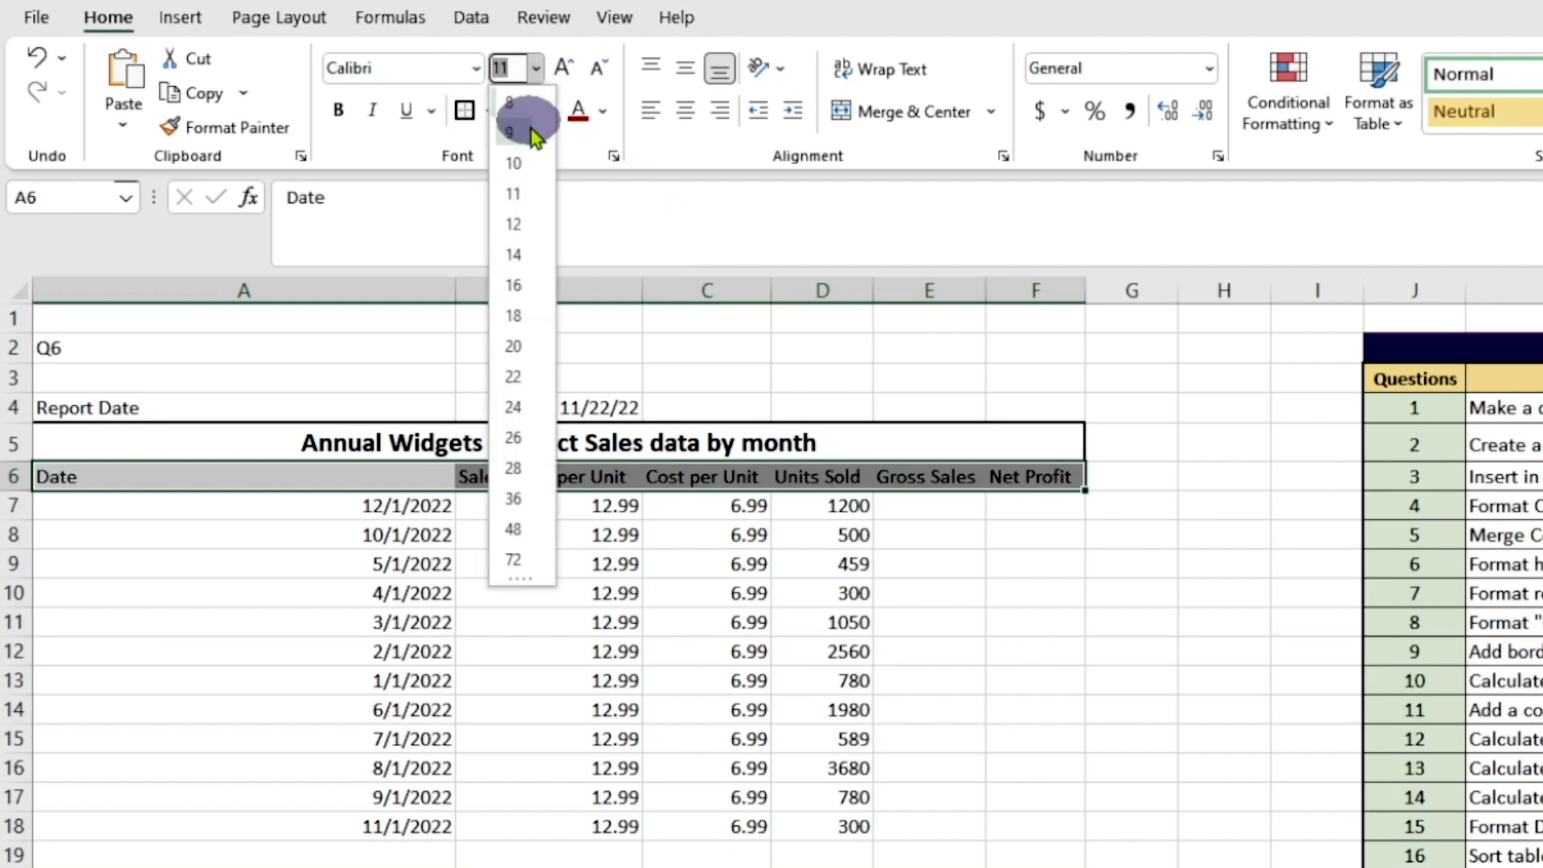
left_click(514, 263)
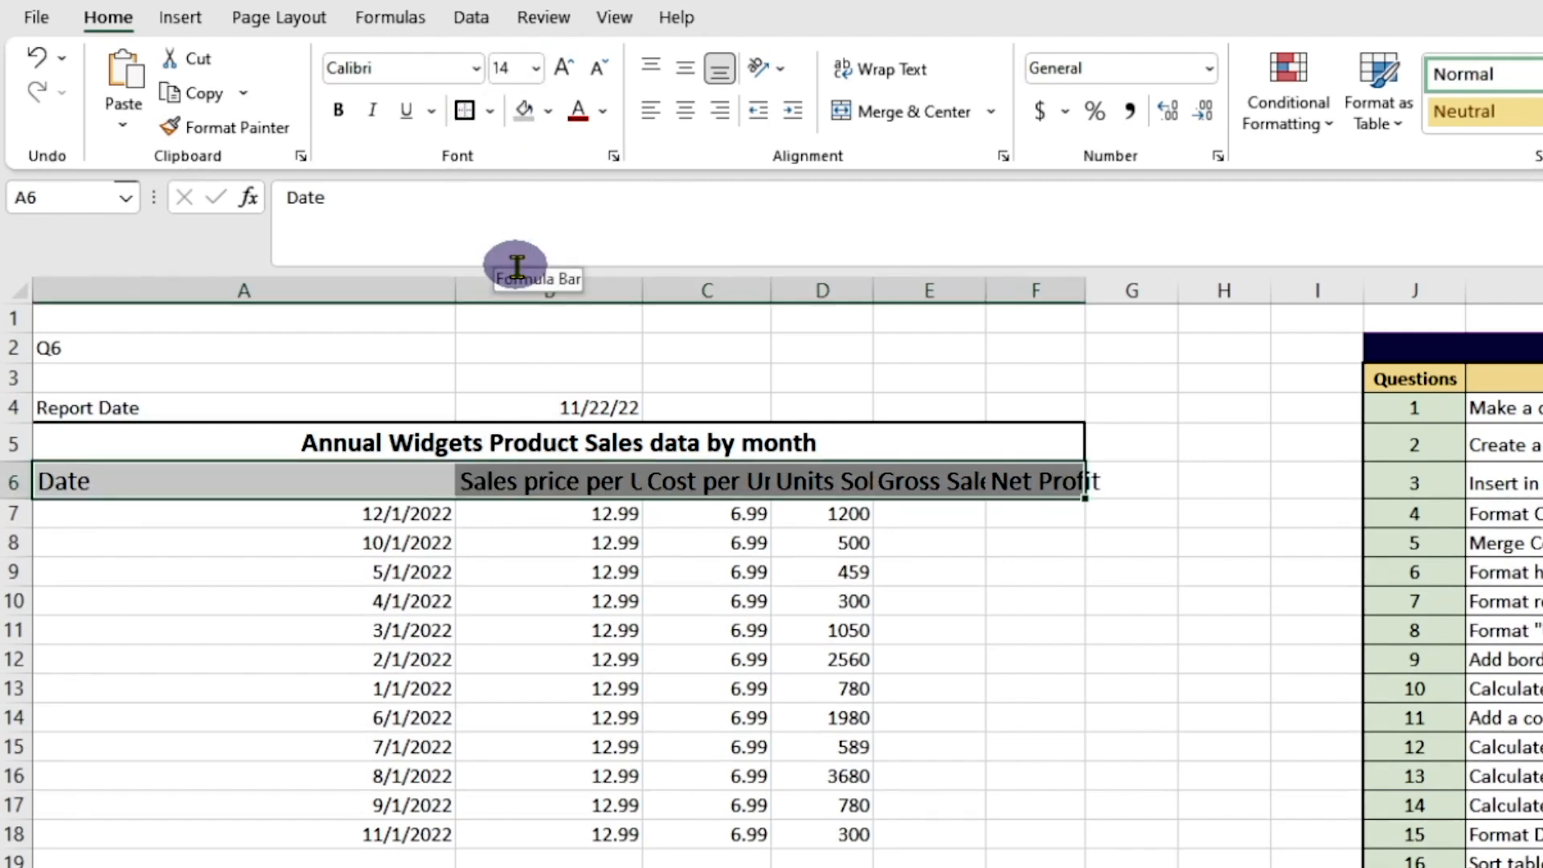
left_click(336, 111)
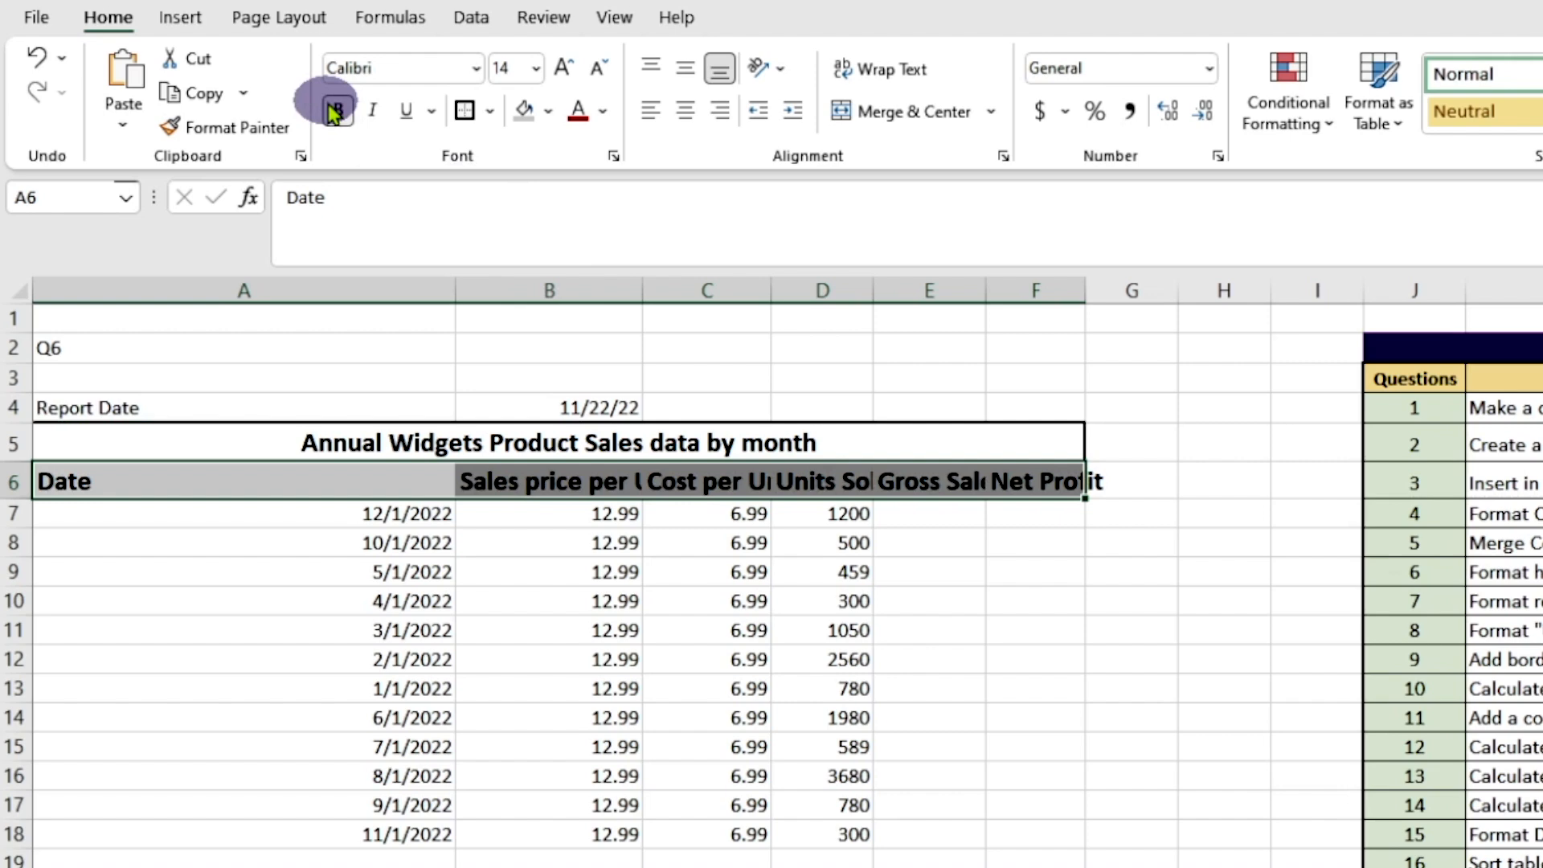
left_click(687, 113)
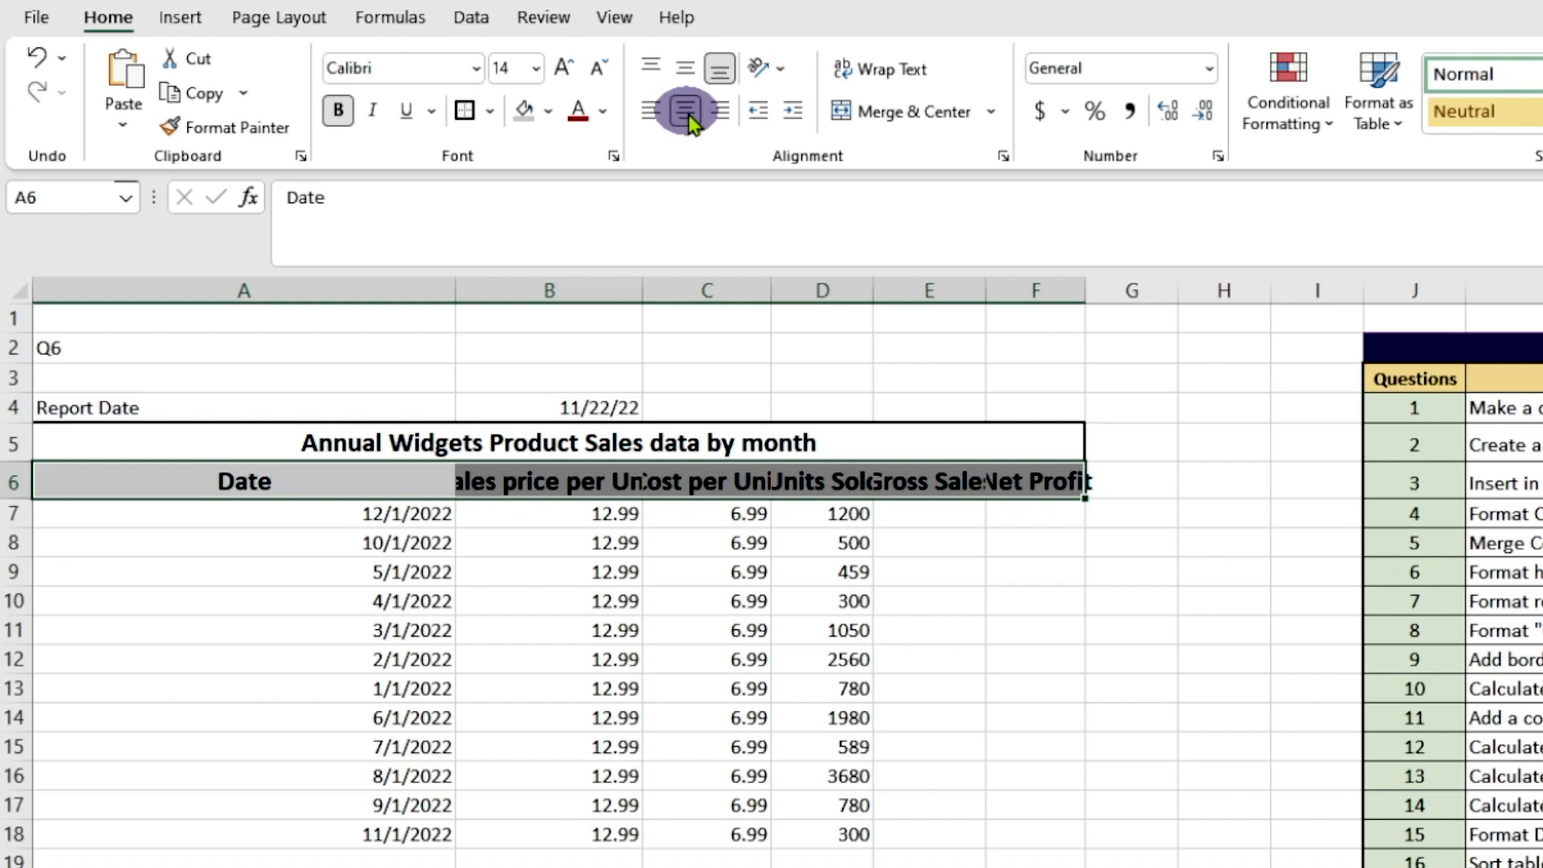
Apply all borders to the header cells A6 to F6 and autofit columns A to F to their contents
left_click(490, 113)
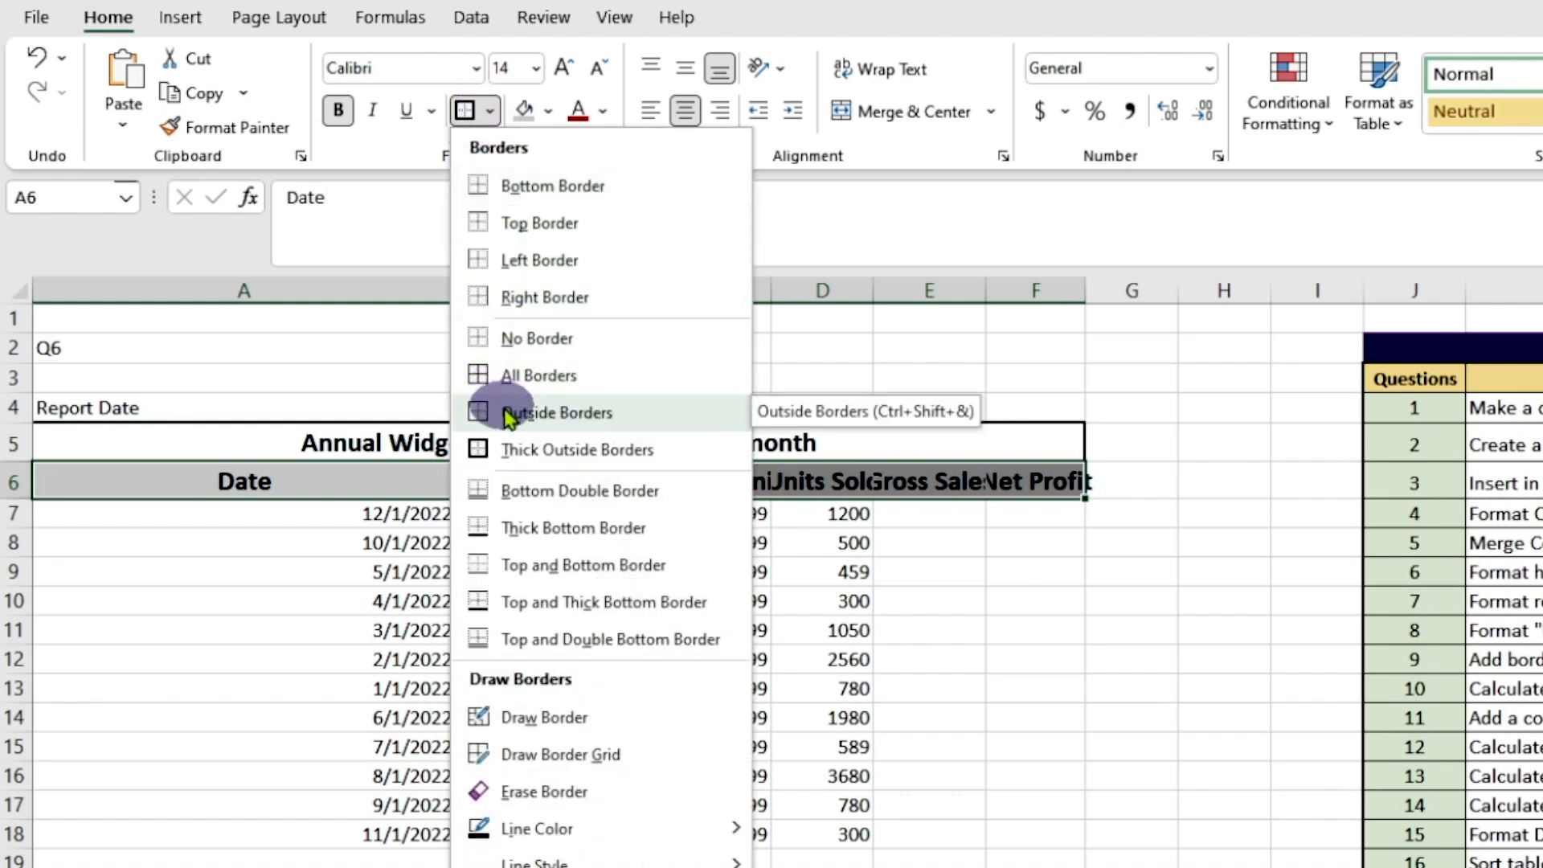
left_click(511, 375)
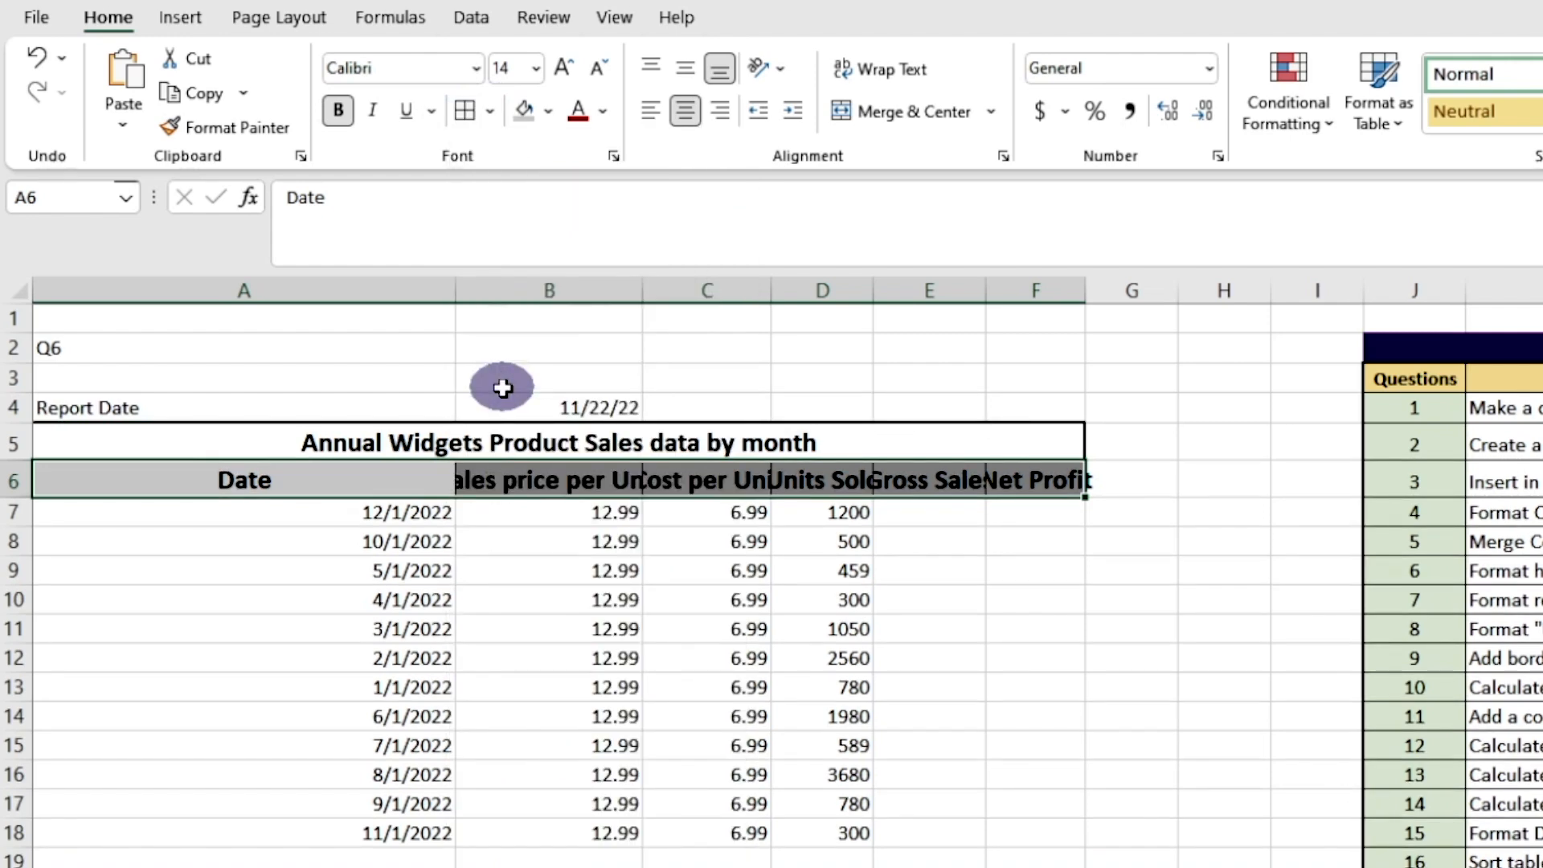
double_click(455, 290)
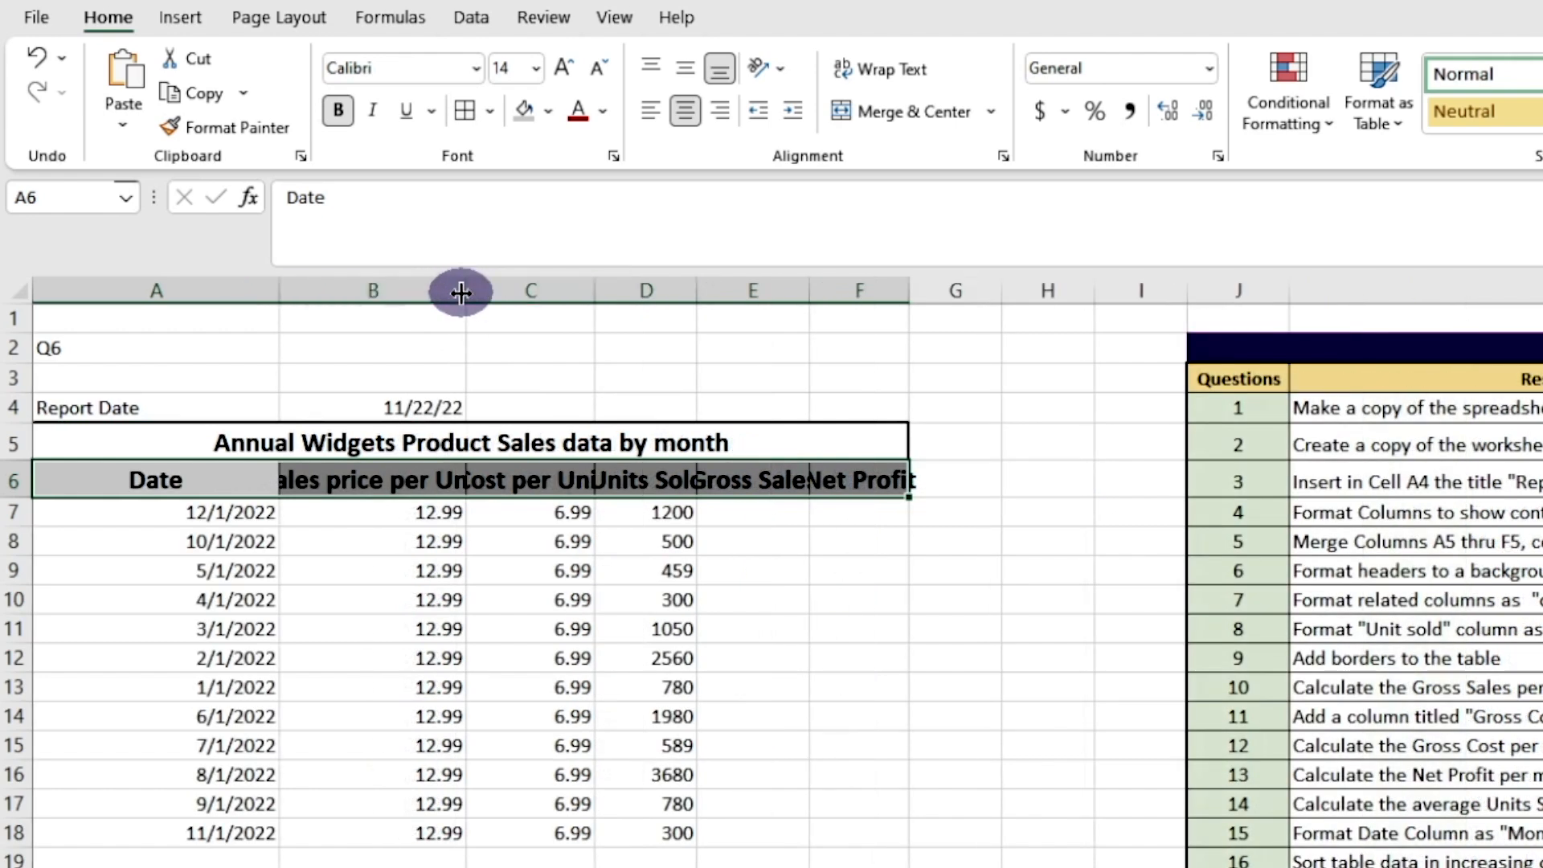
double_click(461, 287)
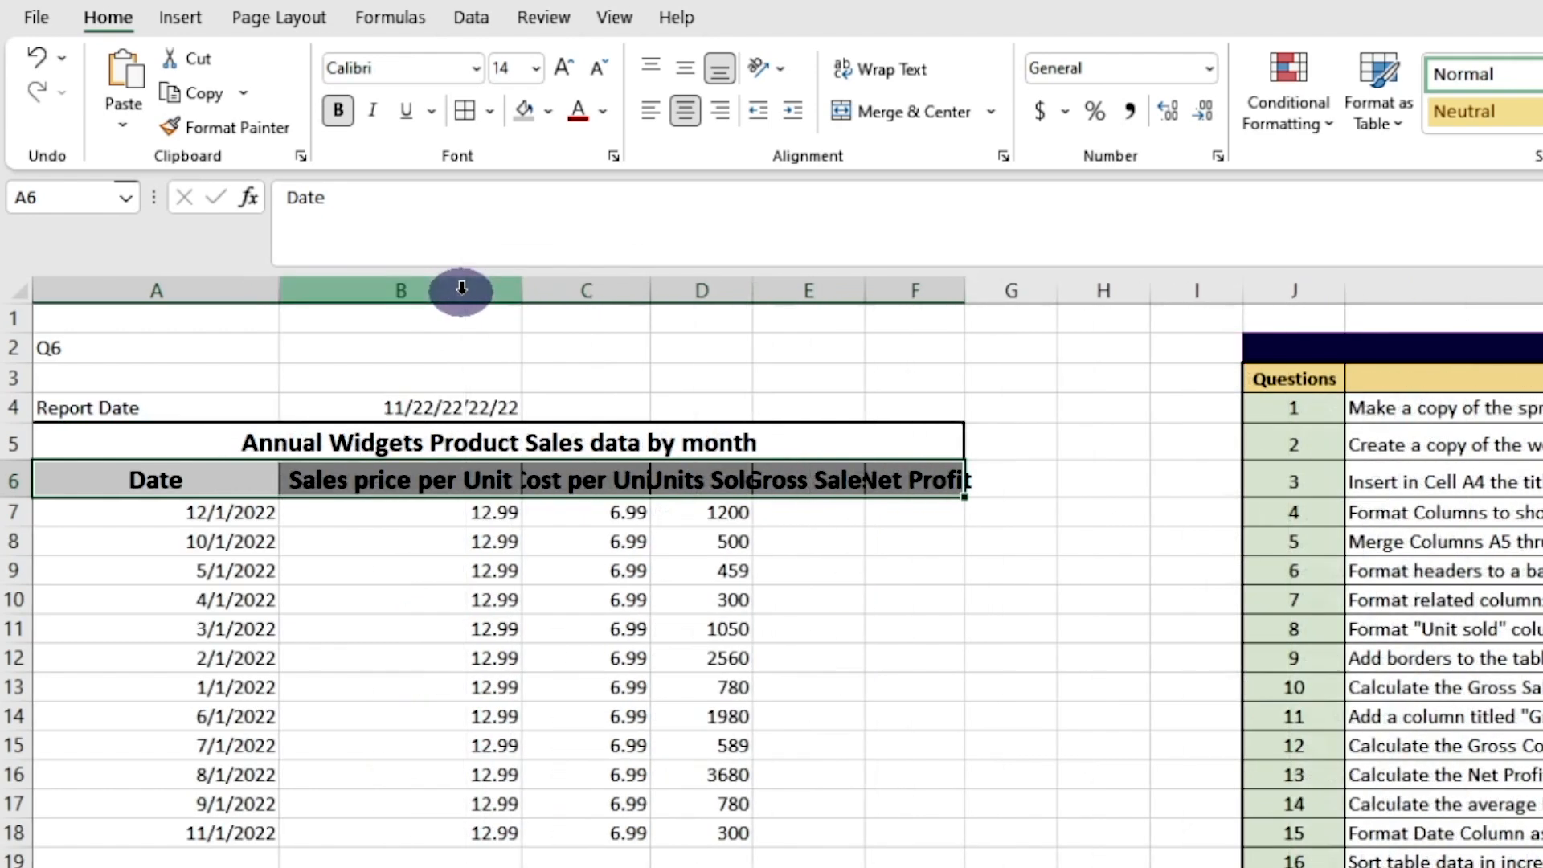
double_click(650, 290)
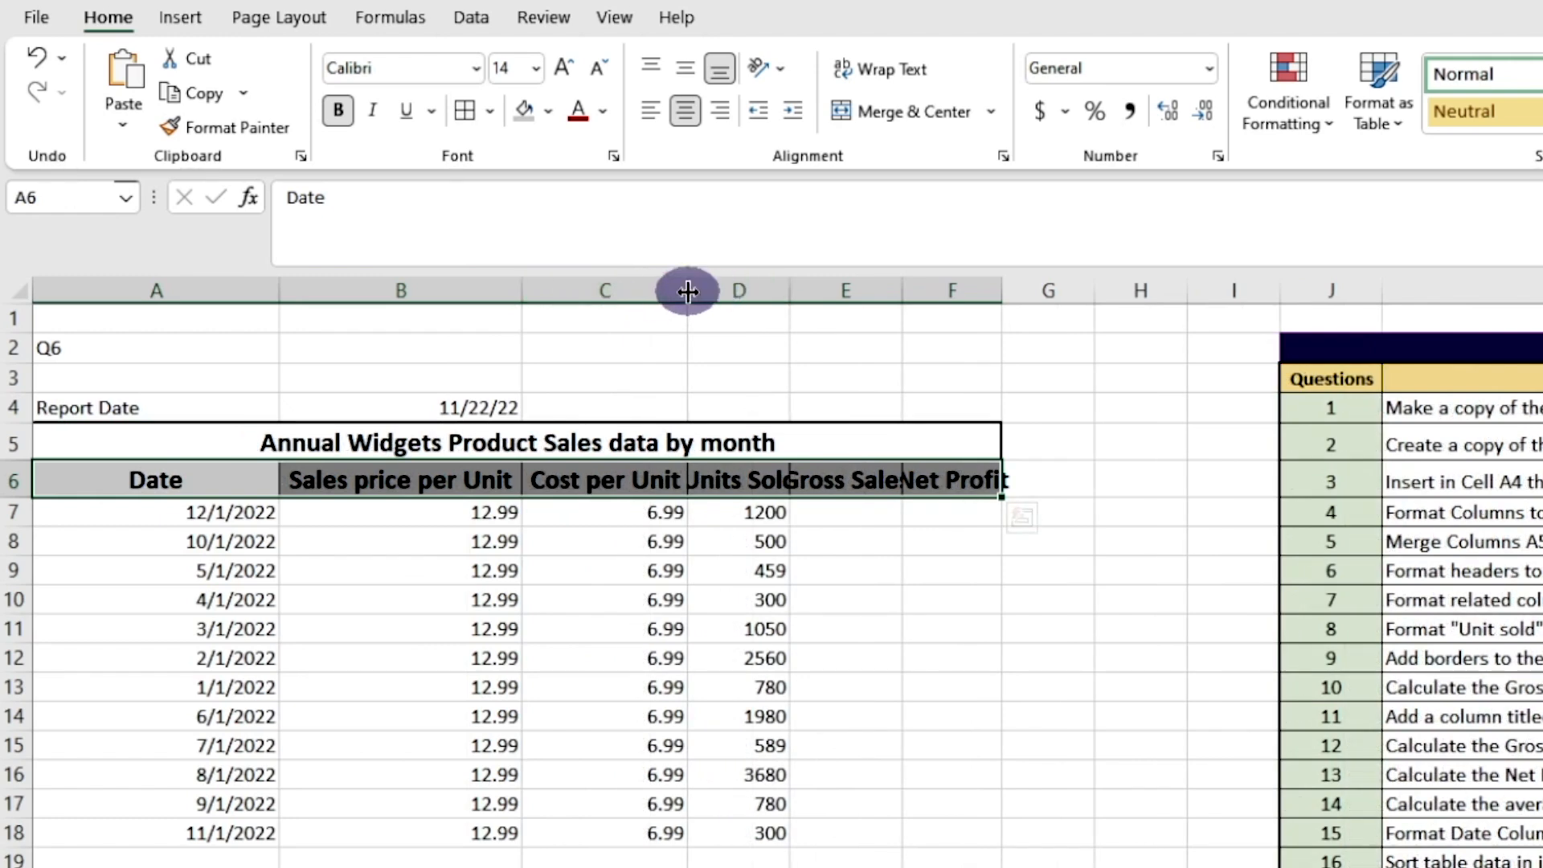
double_click(795, 291)
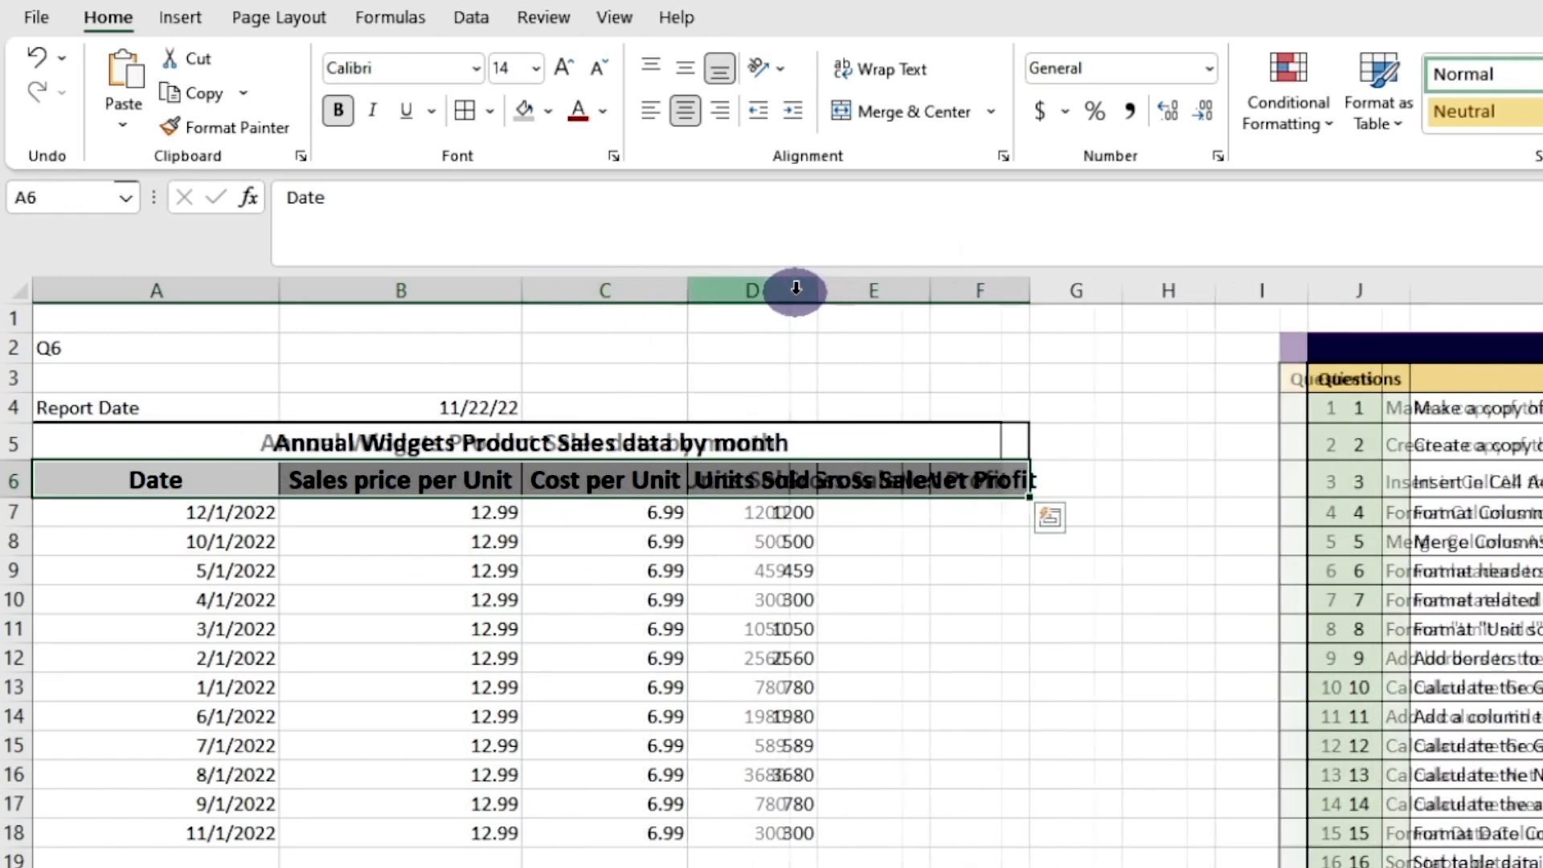
double_click(923, 290)
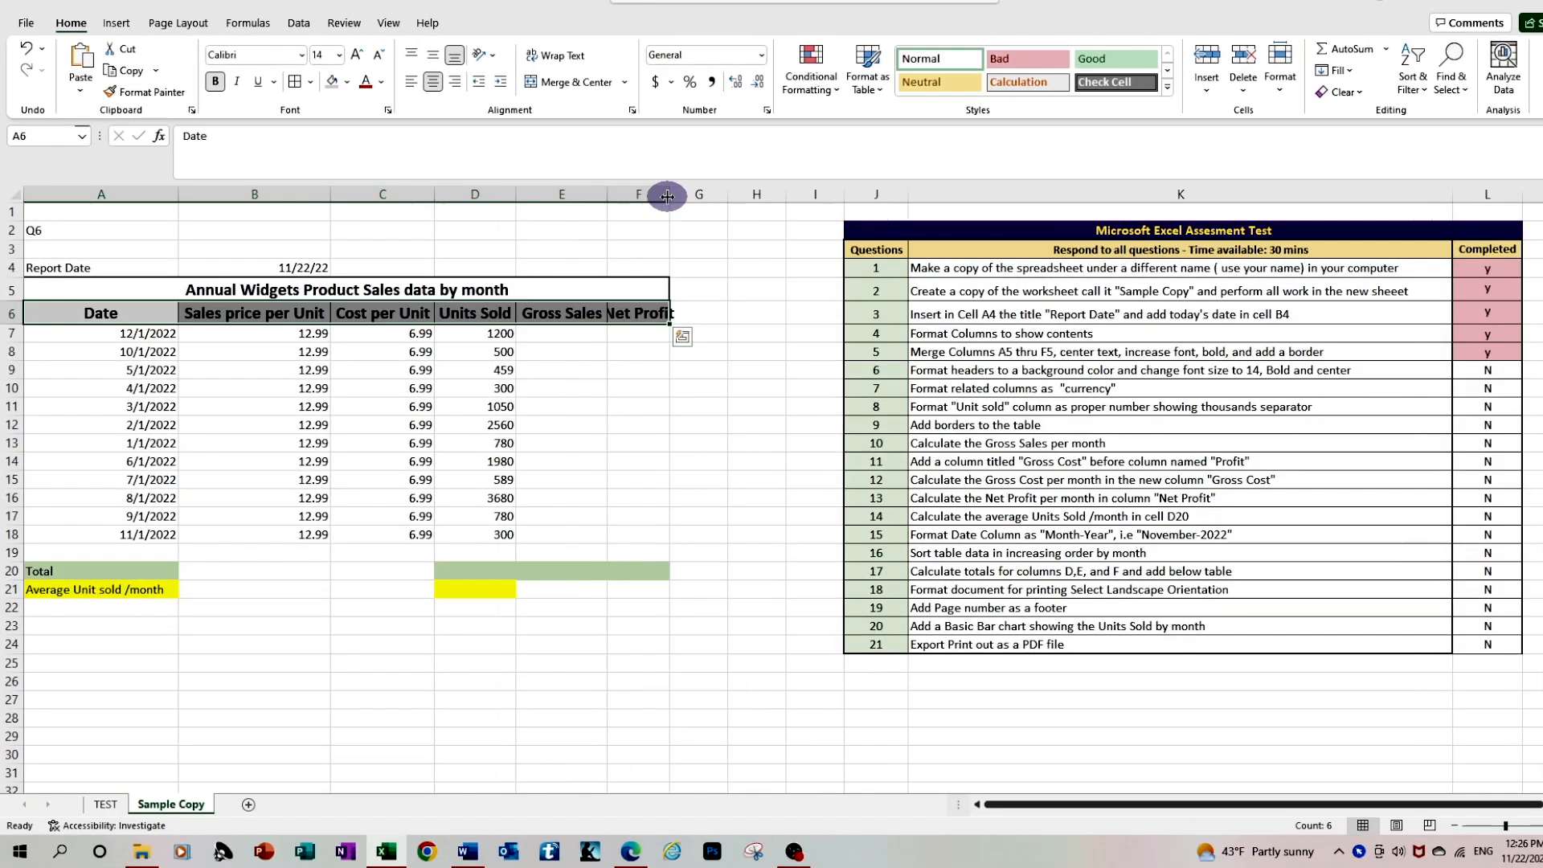
double_click(667, 194)
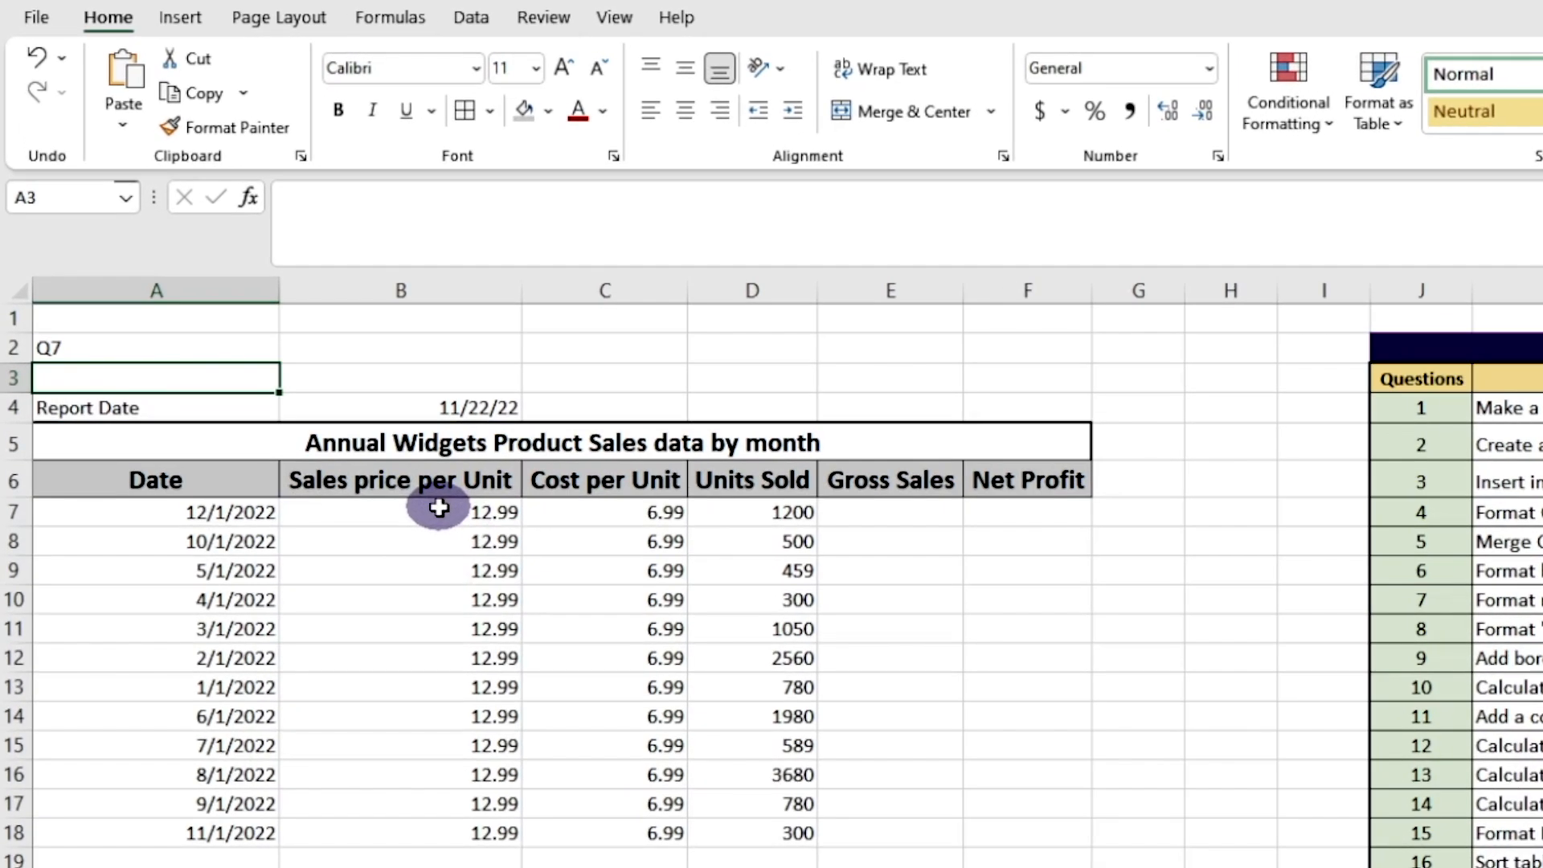
Apply the Accounting number format to the sales price and cost per unit cells B7 to C18
left_click(438, 507)
left_click_drag(439, 507, 662, 820)
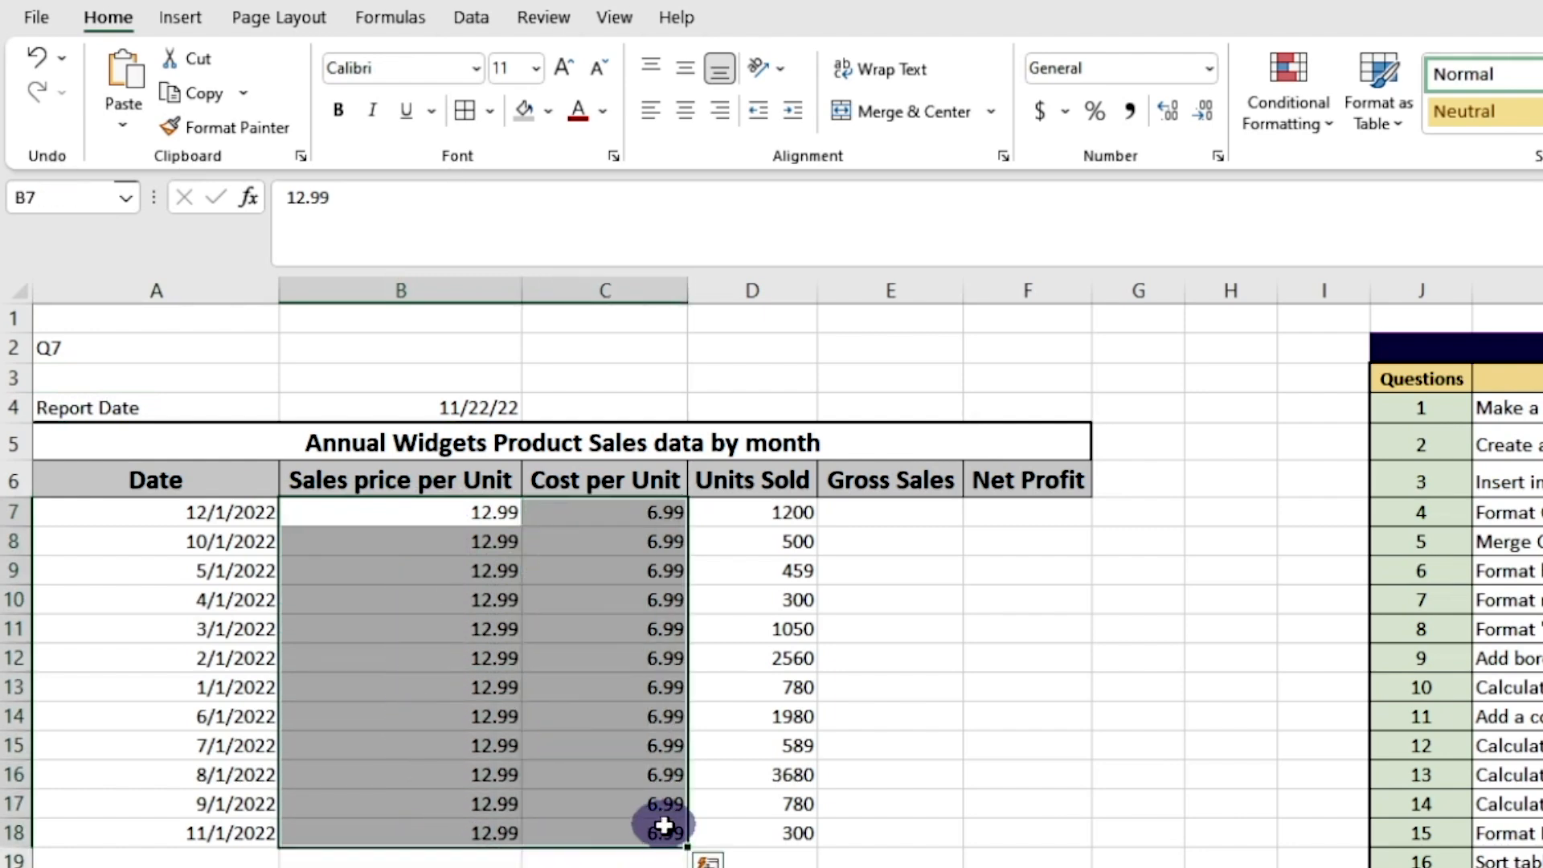
left_click(1041, 112)
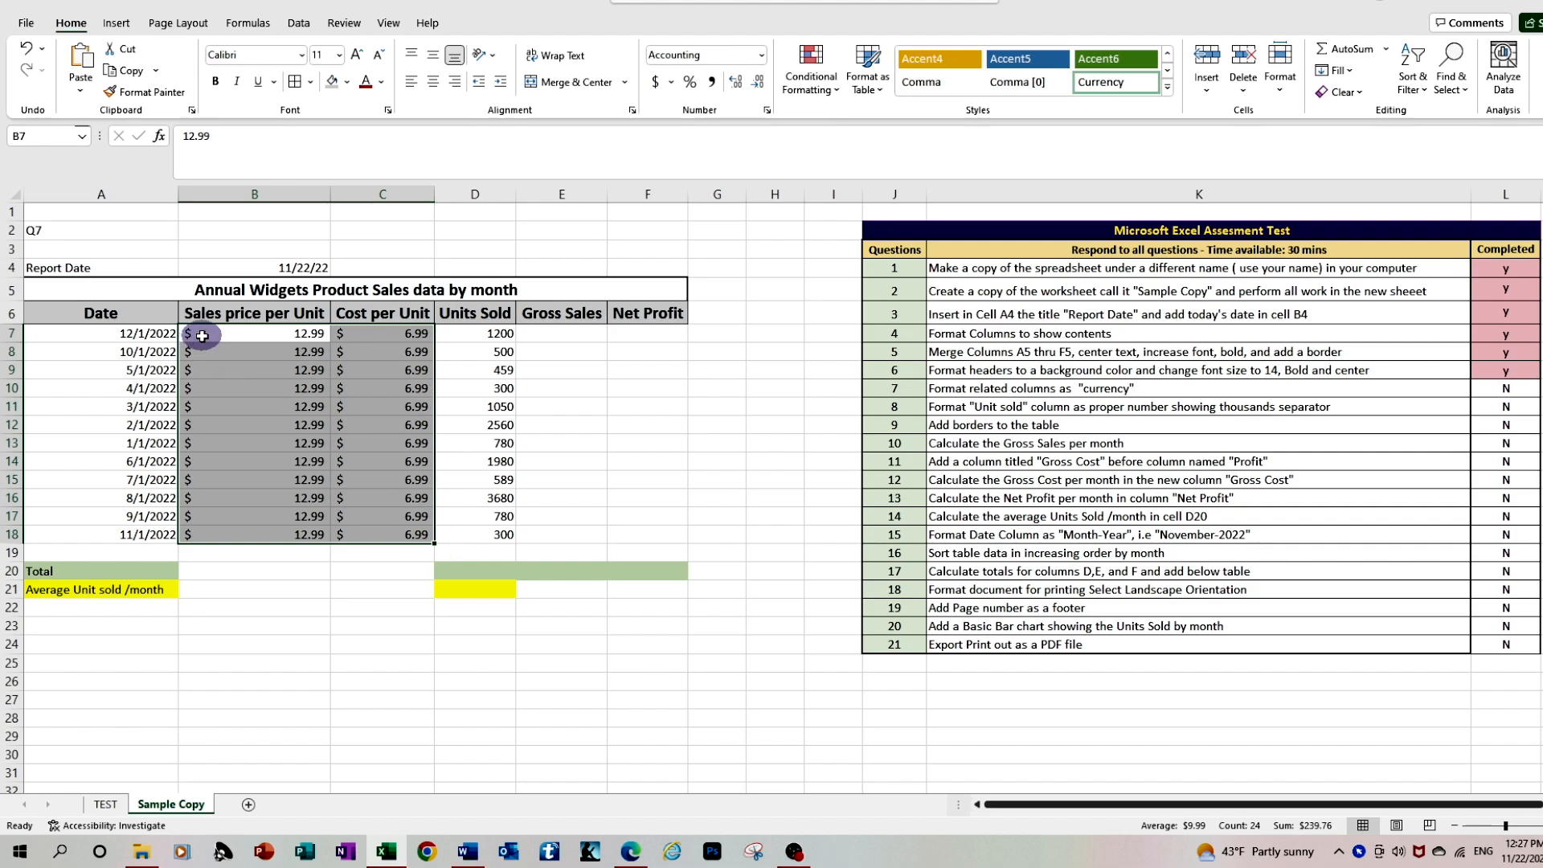
Change the price and cost cells B7 to C18 to the Currency format with the $ symbol and two decimal places
right_click(202, 336)
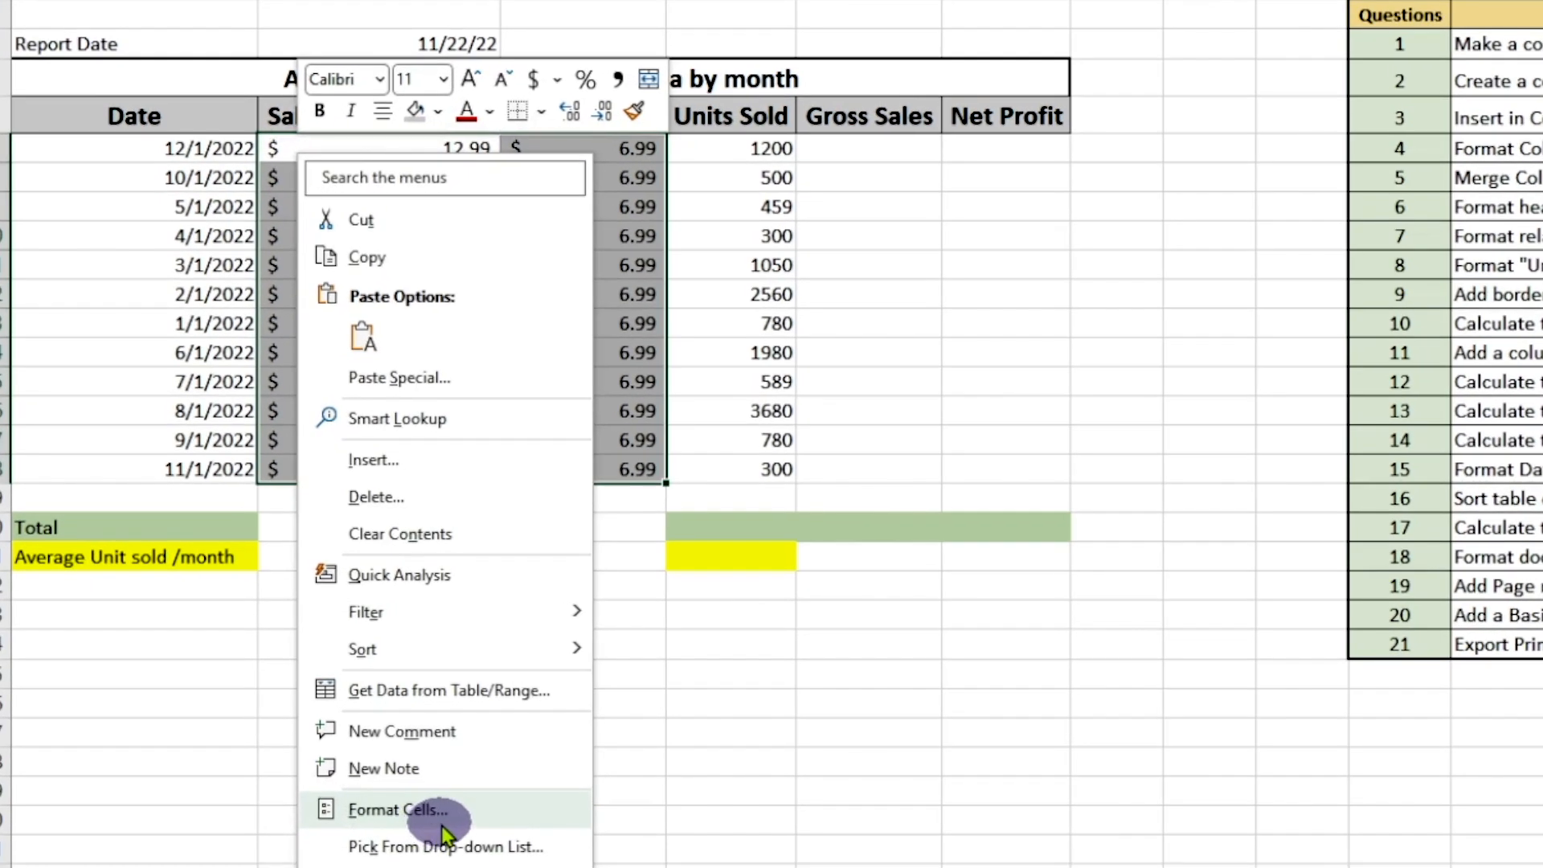
left_click(443, 826)
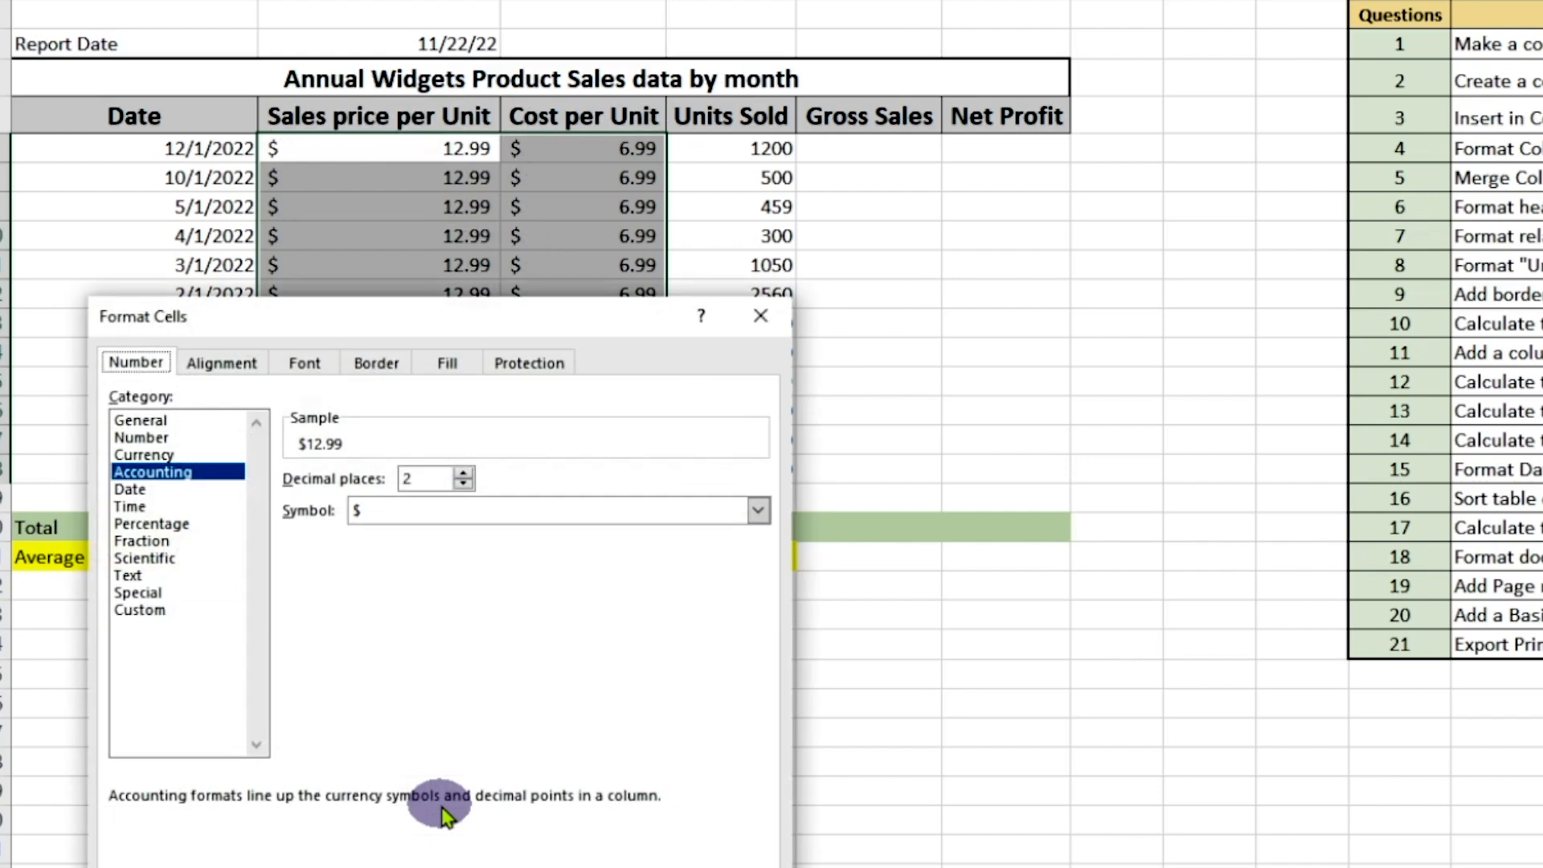
left_click(161, 456)
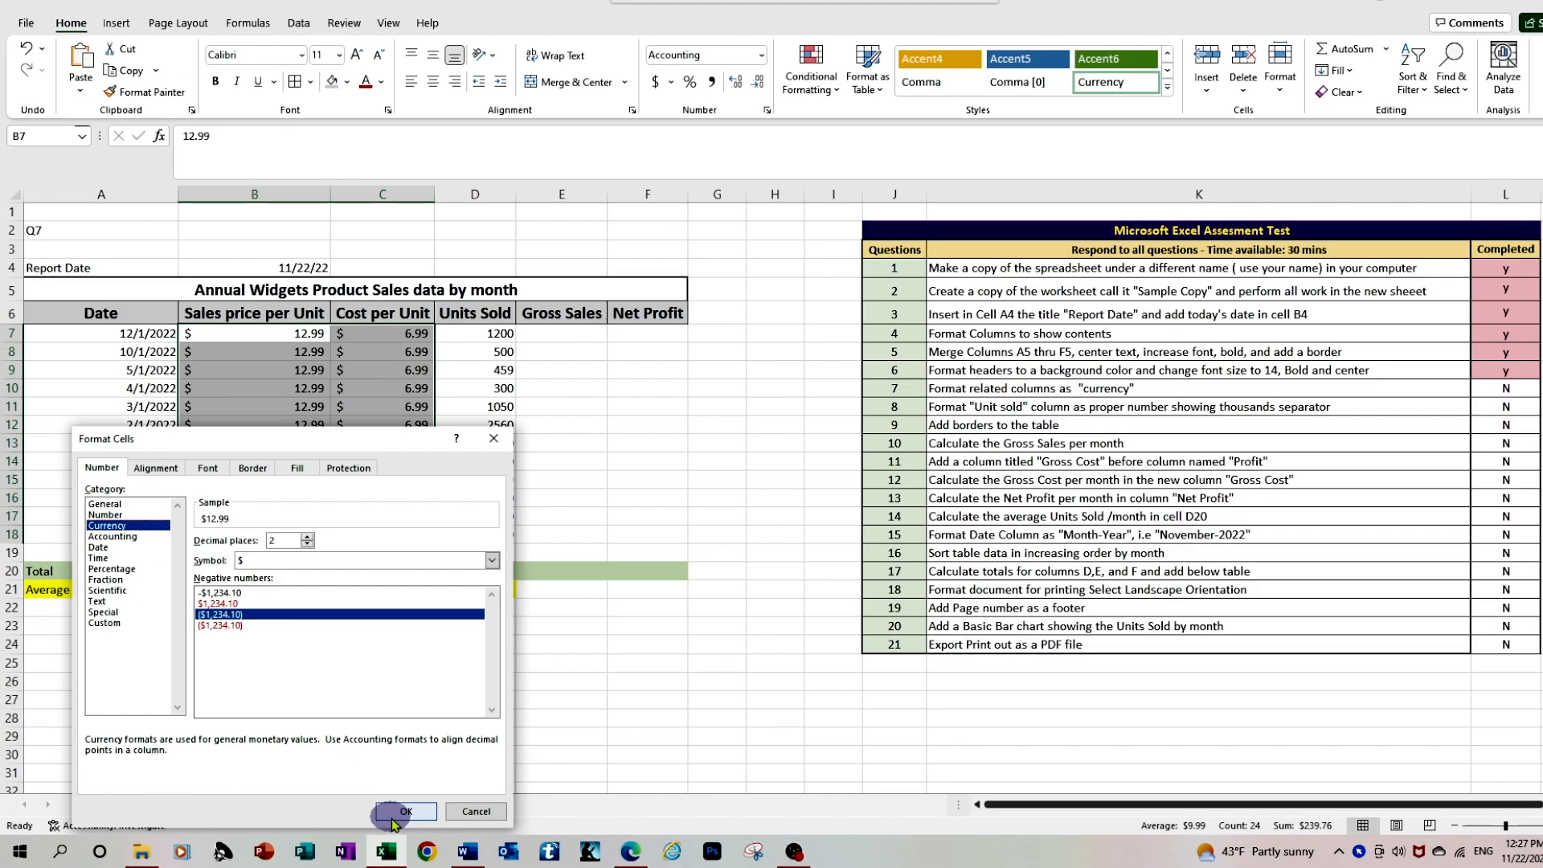
left_click(398, 811)
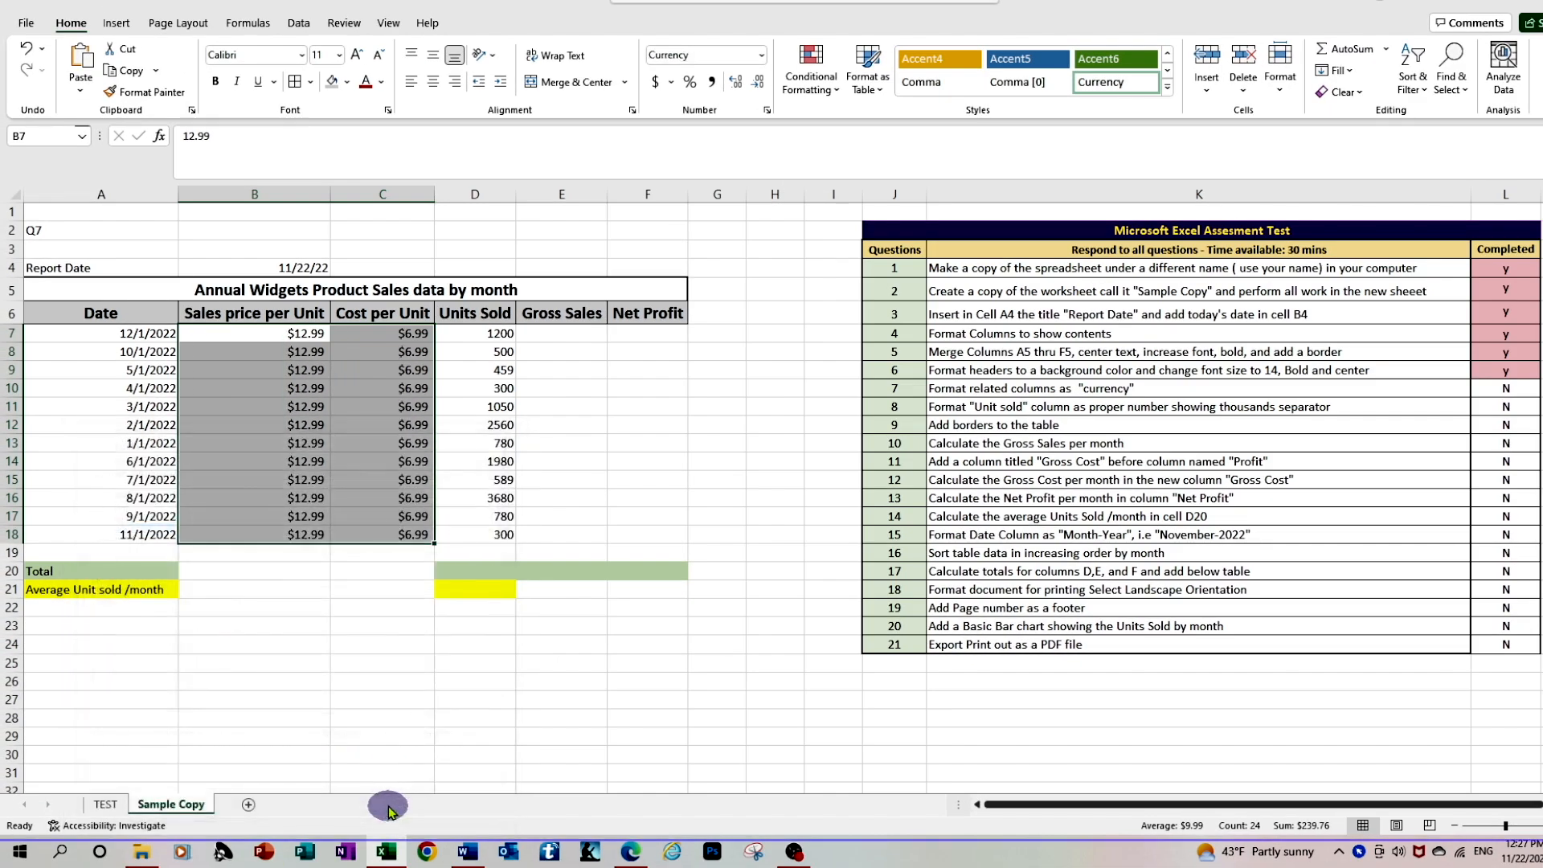
Apply the Accounting number format to the empty Gross Sales and Net Profit cells E7 to F18
left_click(380, 678)
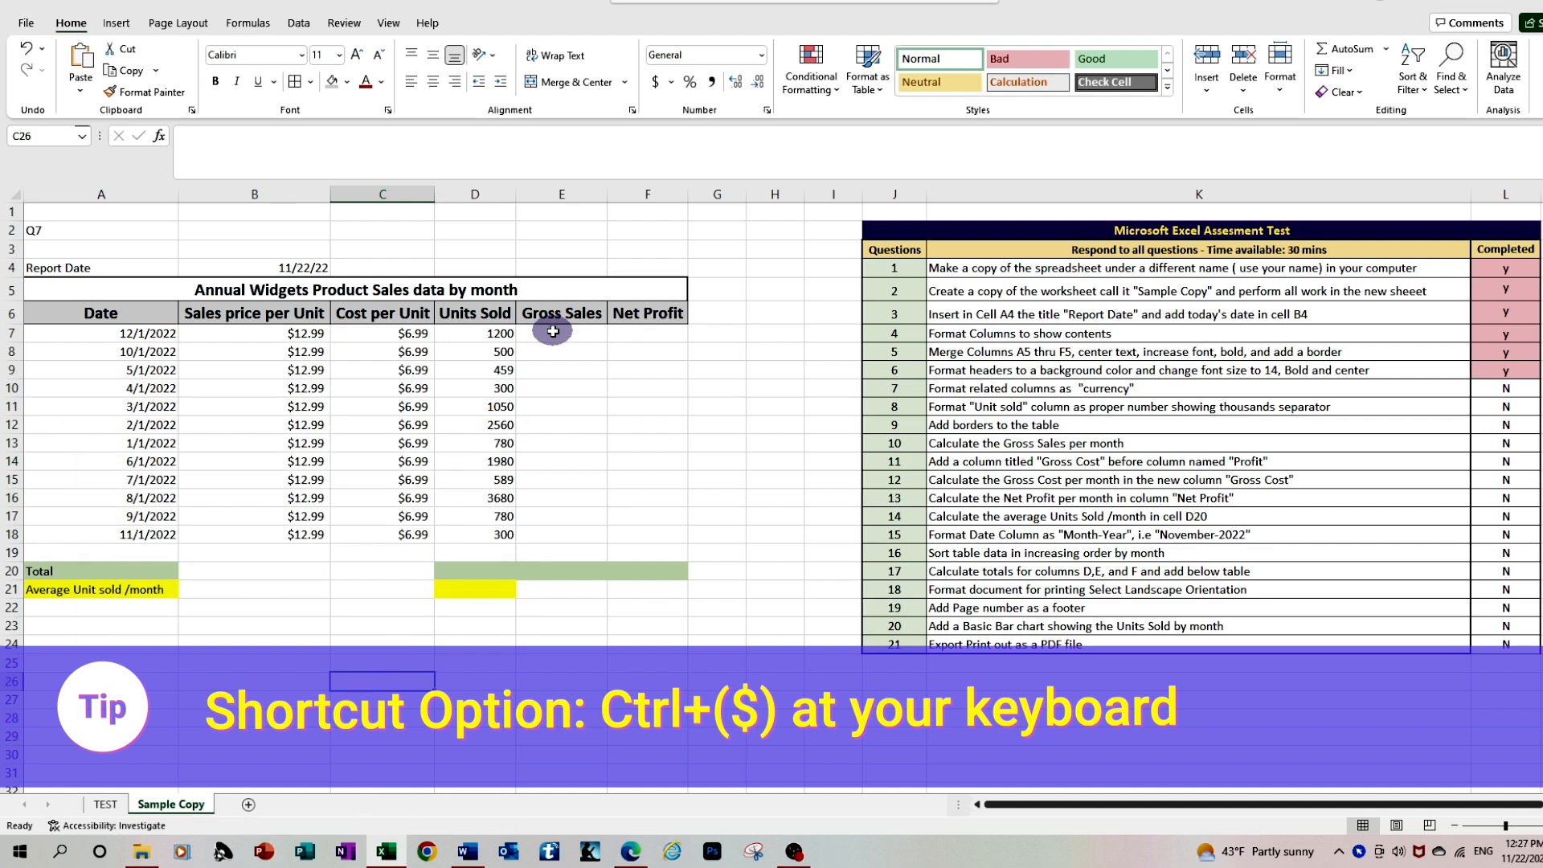
left_click_drag(553, 331, 660, 539)
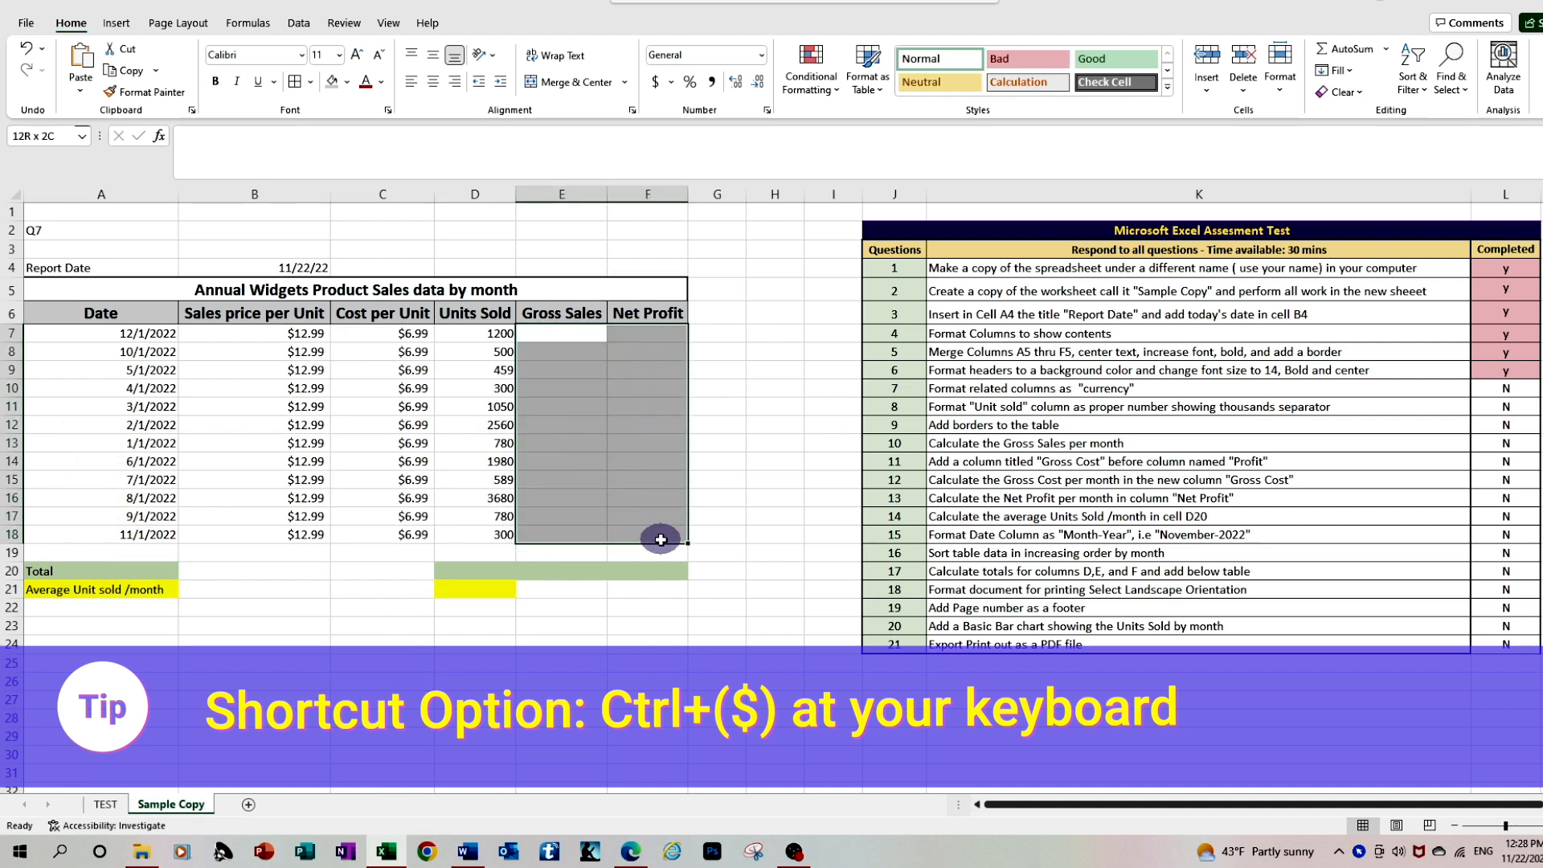
left_click(657, 88)
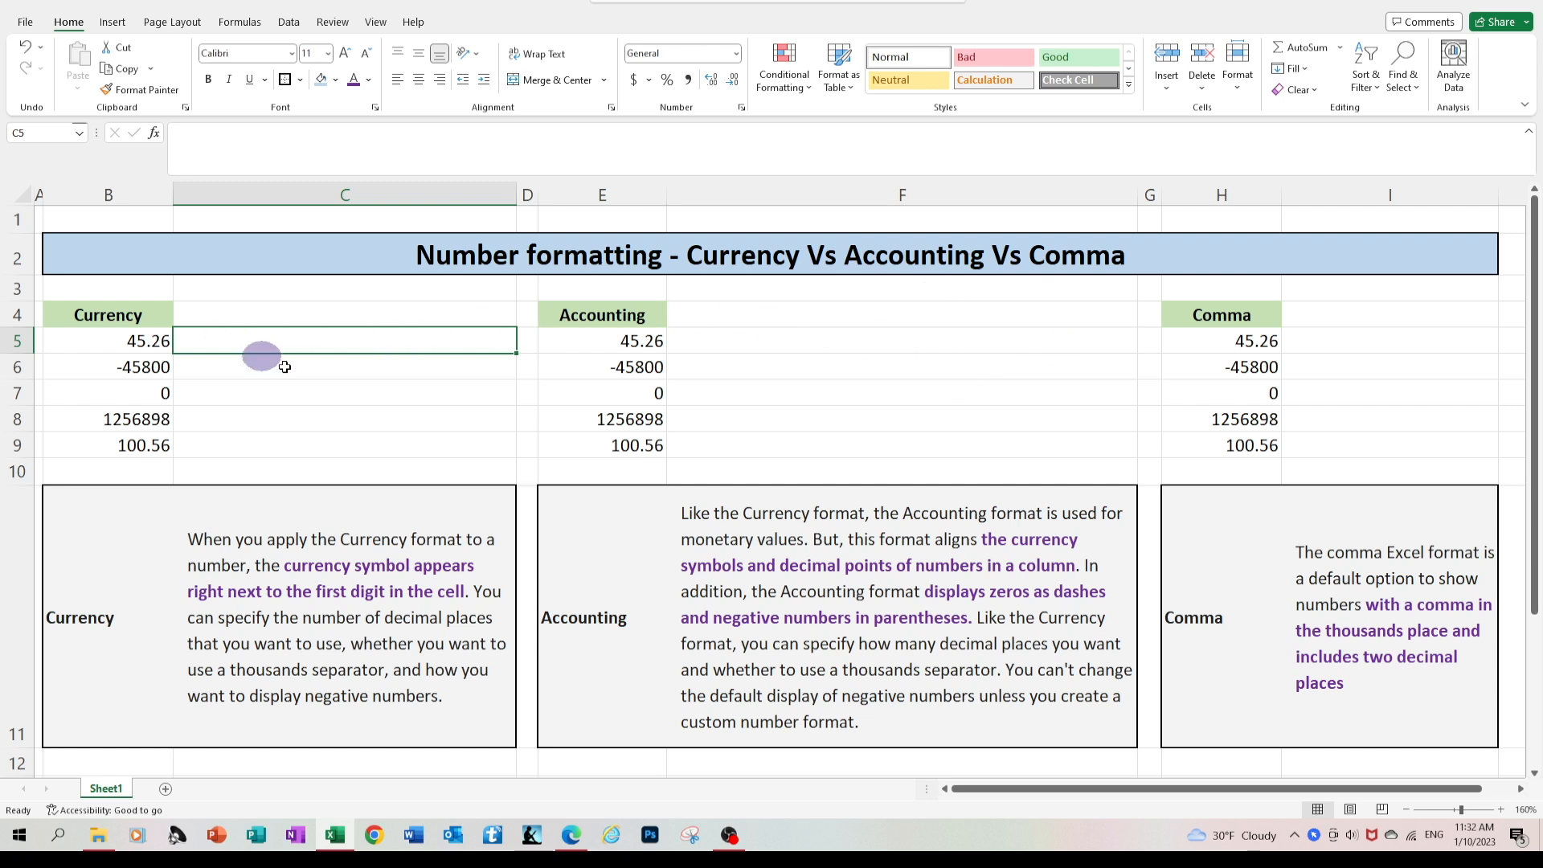
In the number formatting comparison sheet, format B5 to B9 as Currency with the $ symbol and two decimal places
left_click_drag(110, 343, 112, 446)
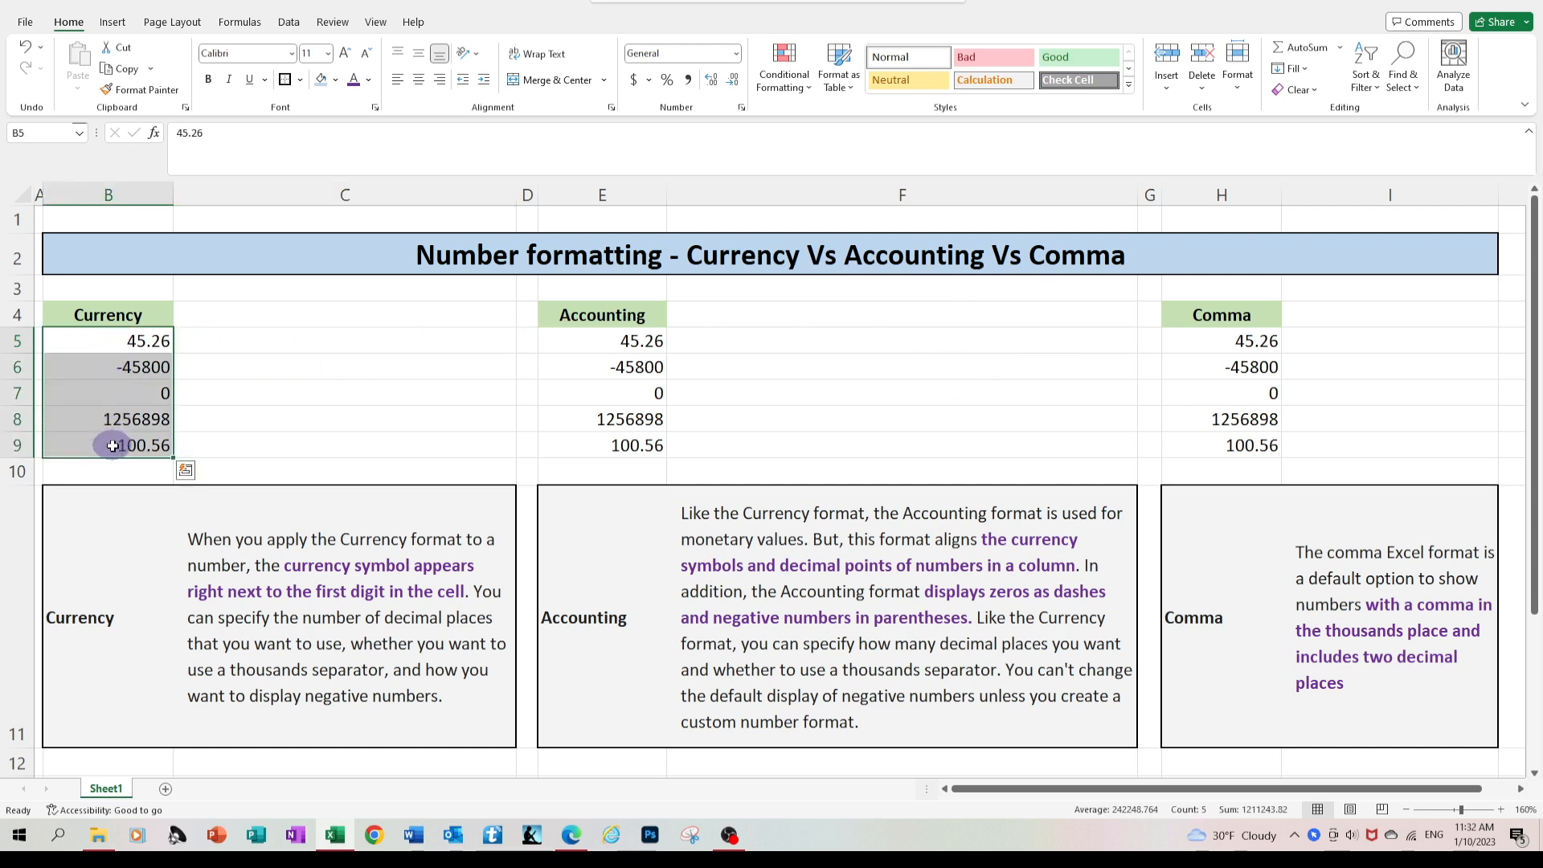
right_click(128, 386)
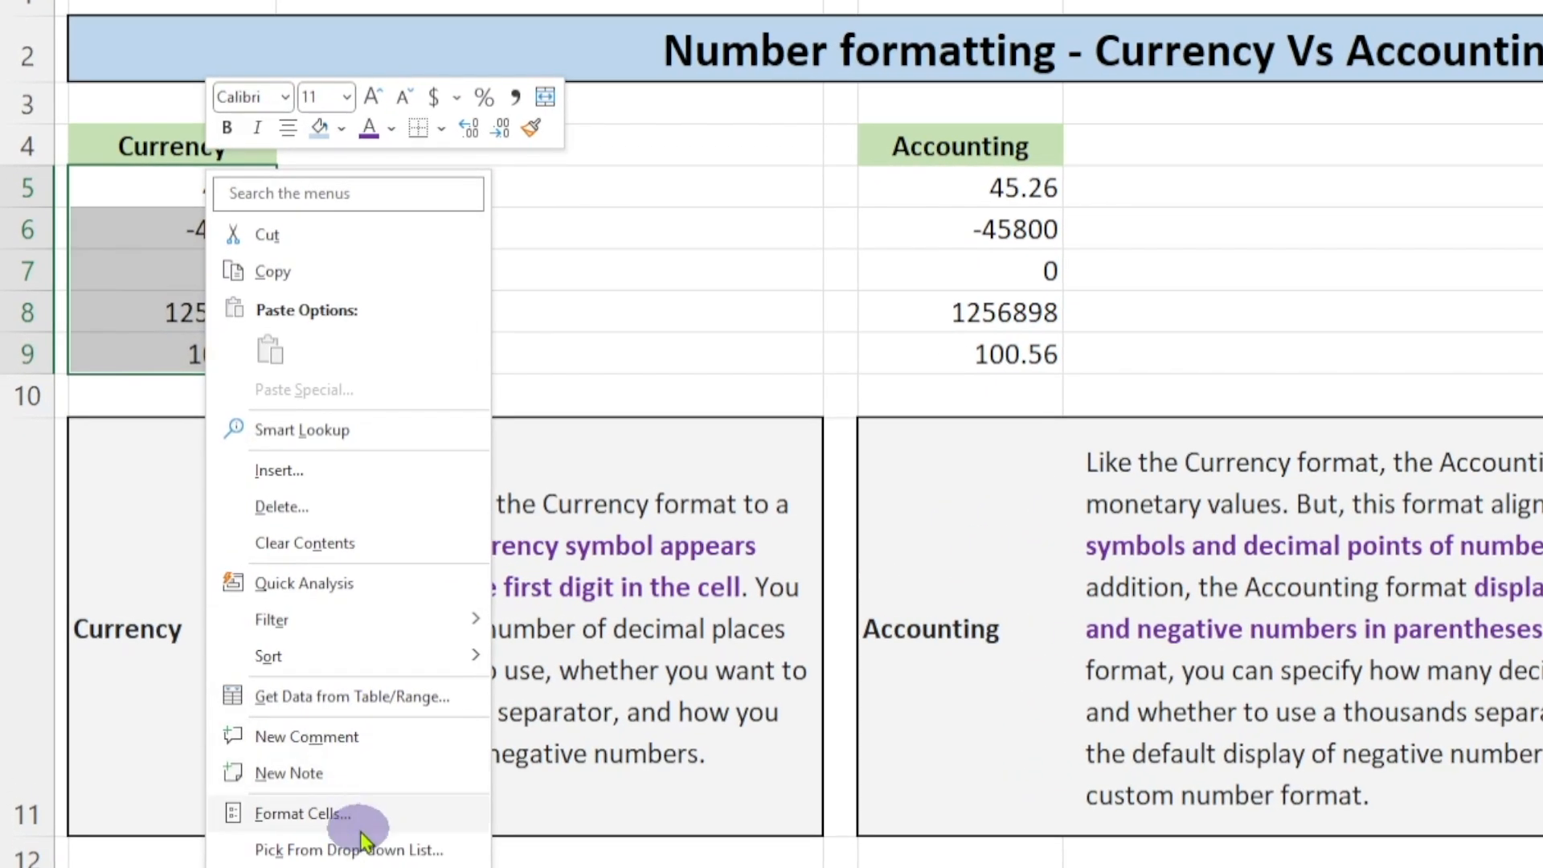
left_click(356, 828)
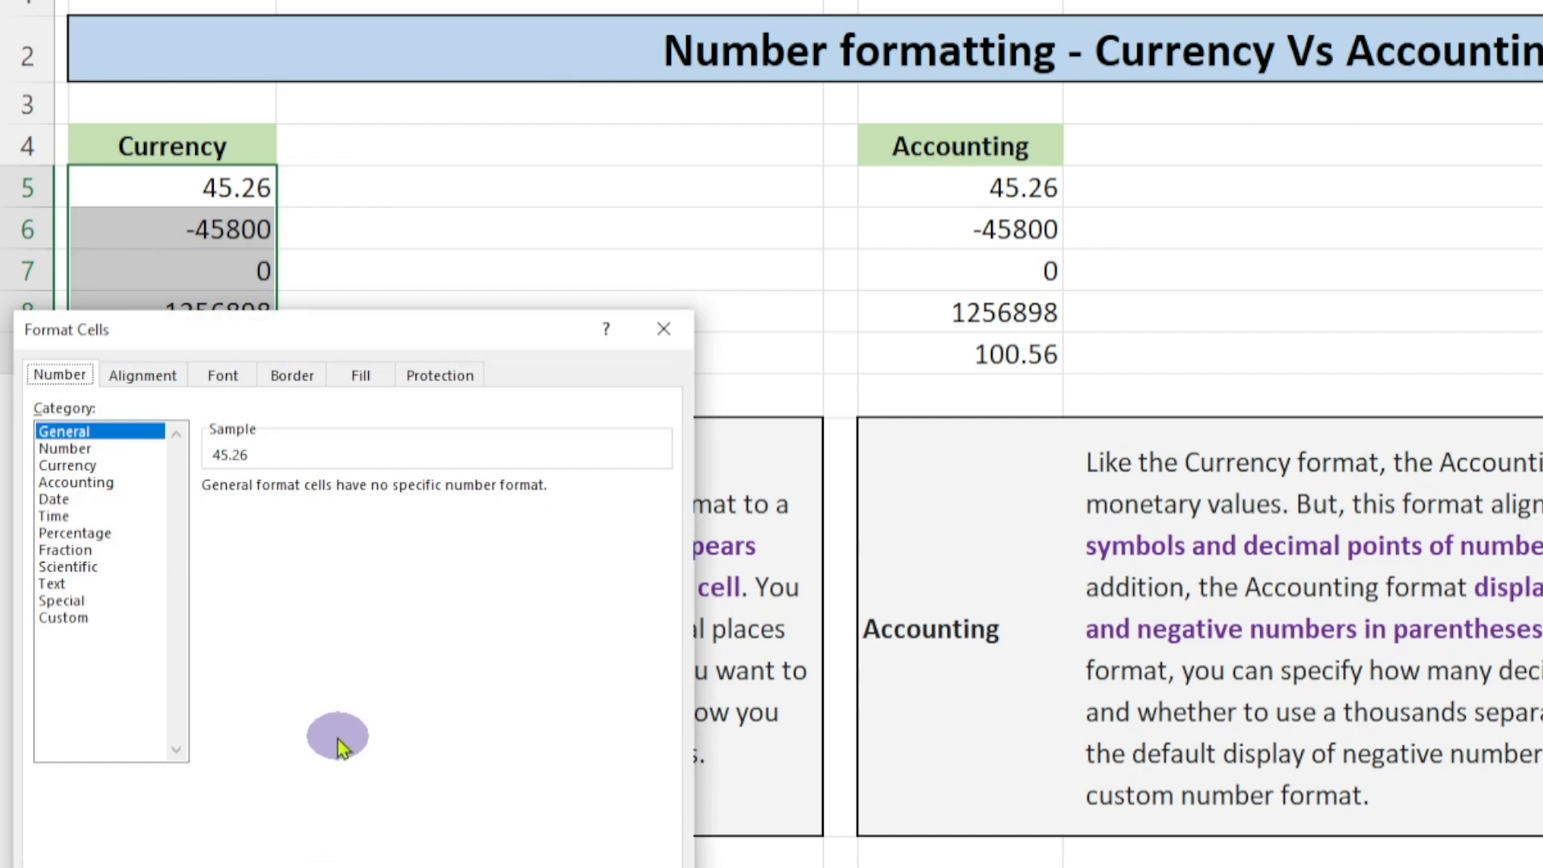
left_click(81, 466)
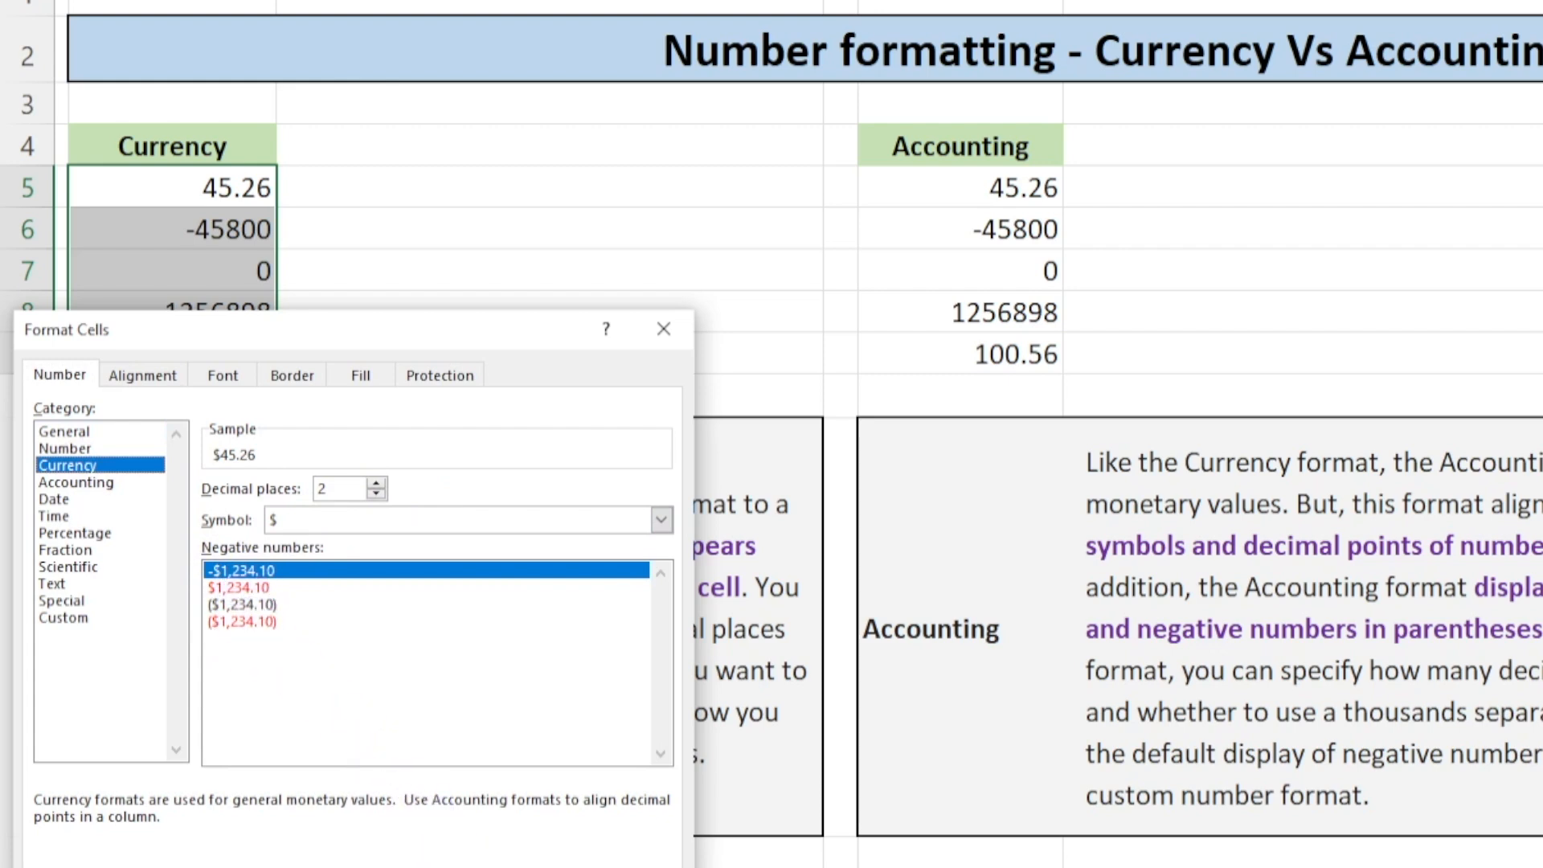
key("Return")
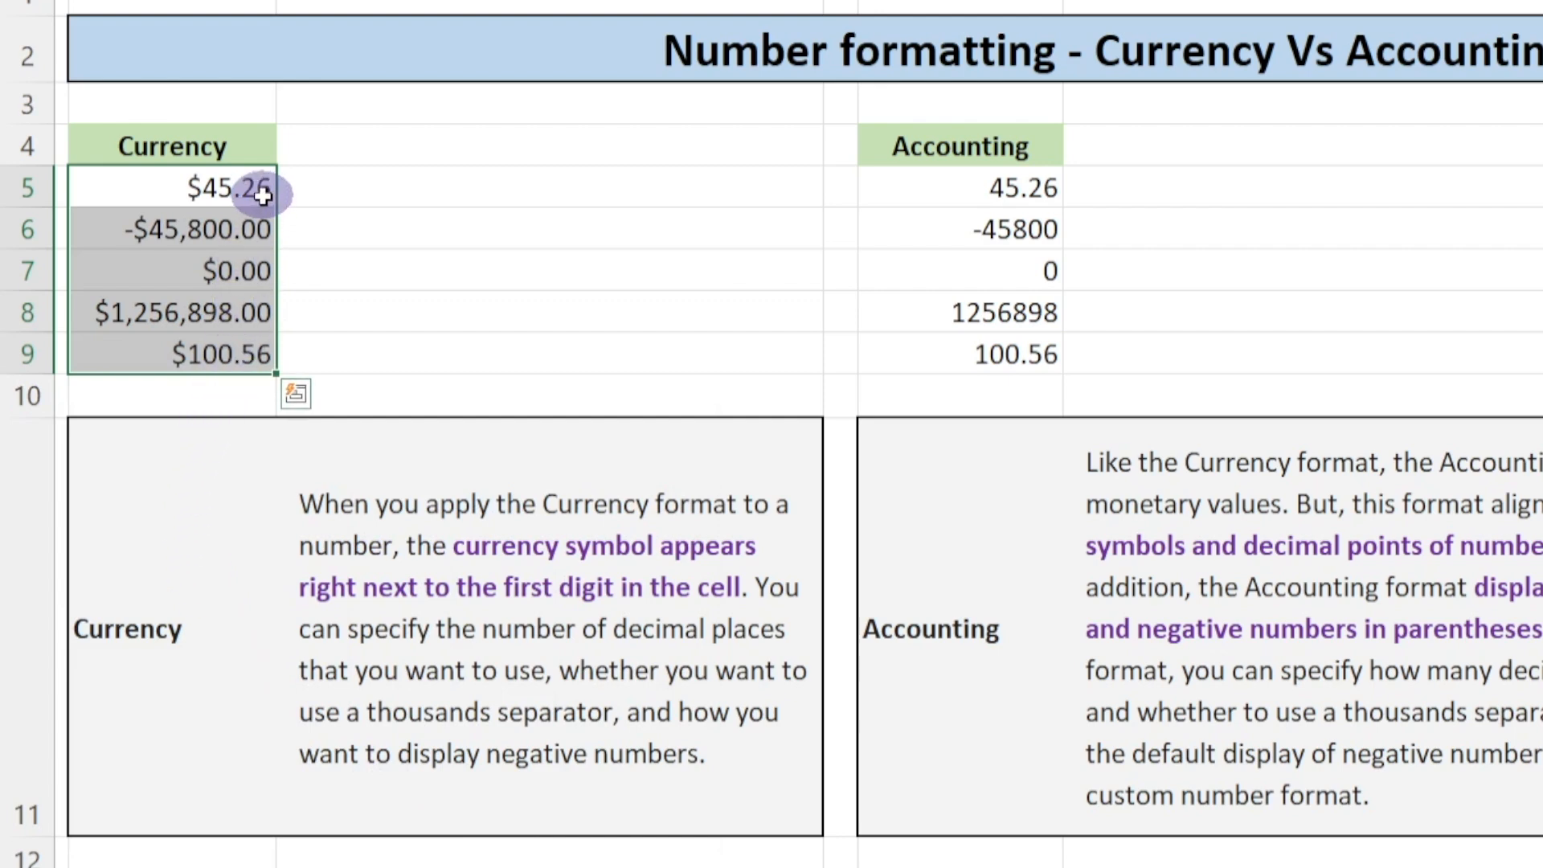
left_click(781, 279)
Apply the Accounting number format to the values E5 to E9 under the Accounting heading
left_click(955, 180)
left_click_drag(955, 180, 974, 357)
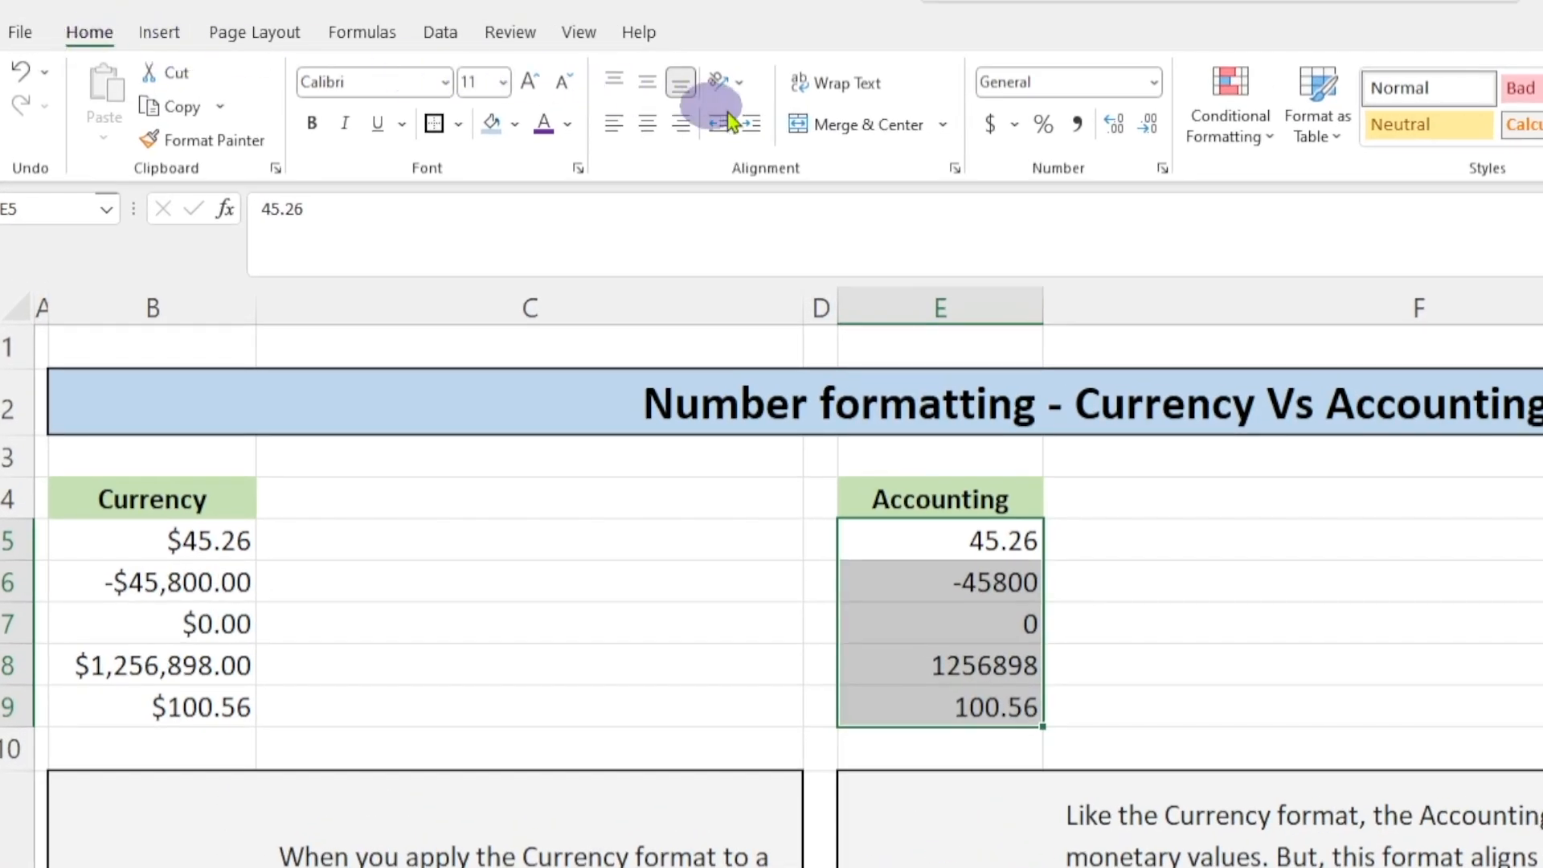
left_click(992, 125)
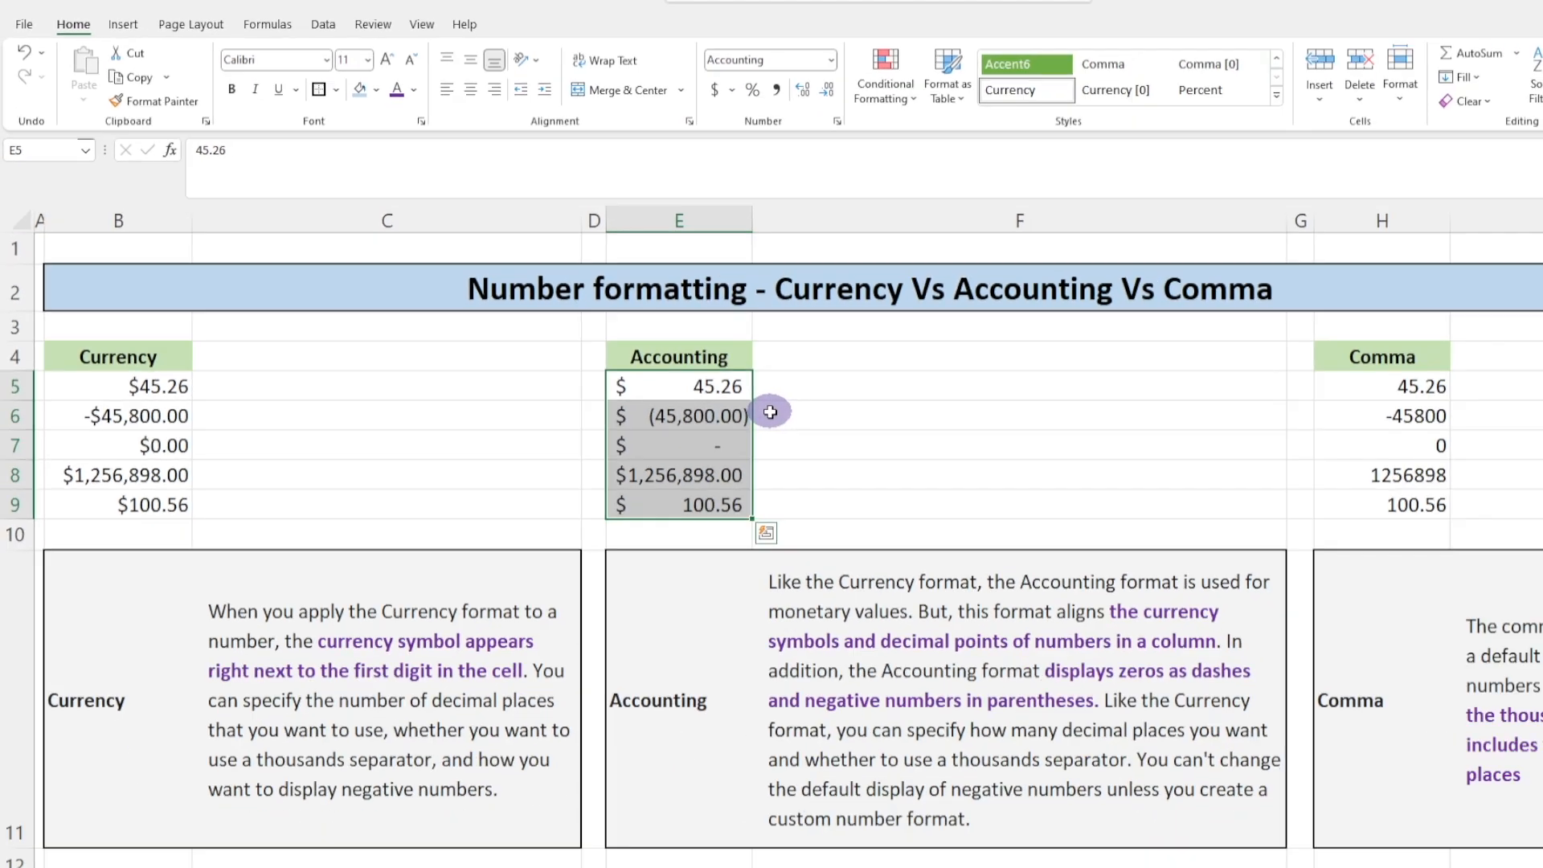
left_click(1068, 576)
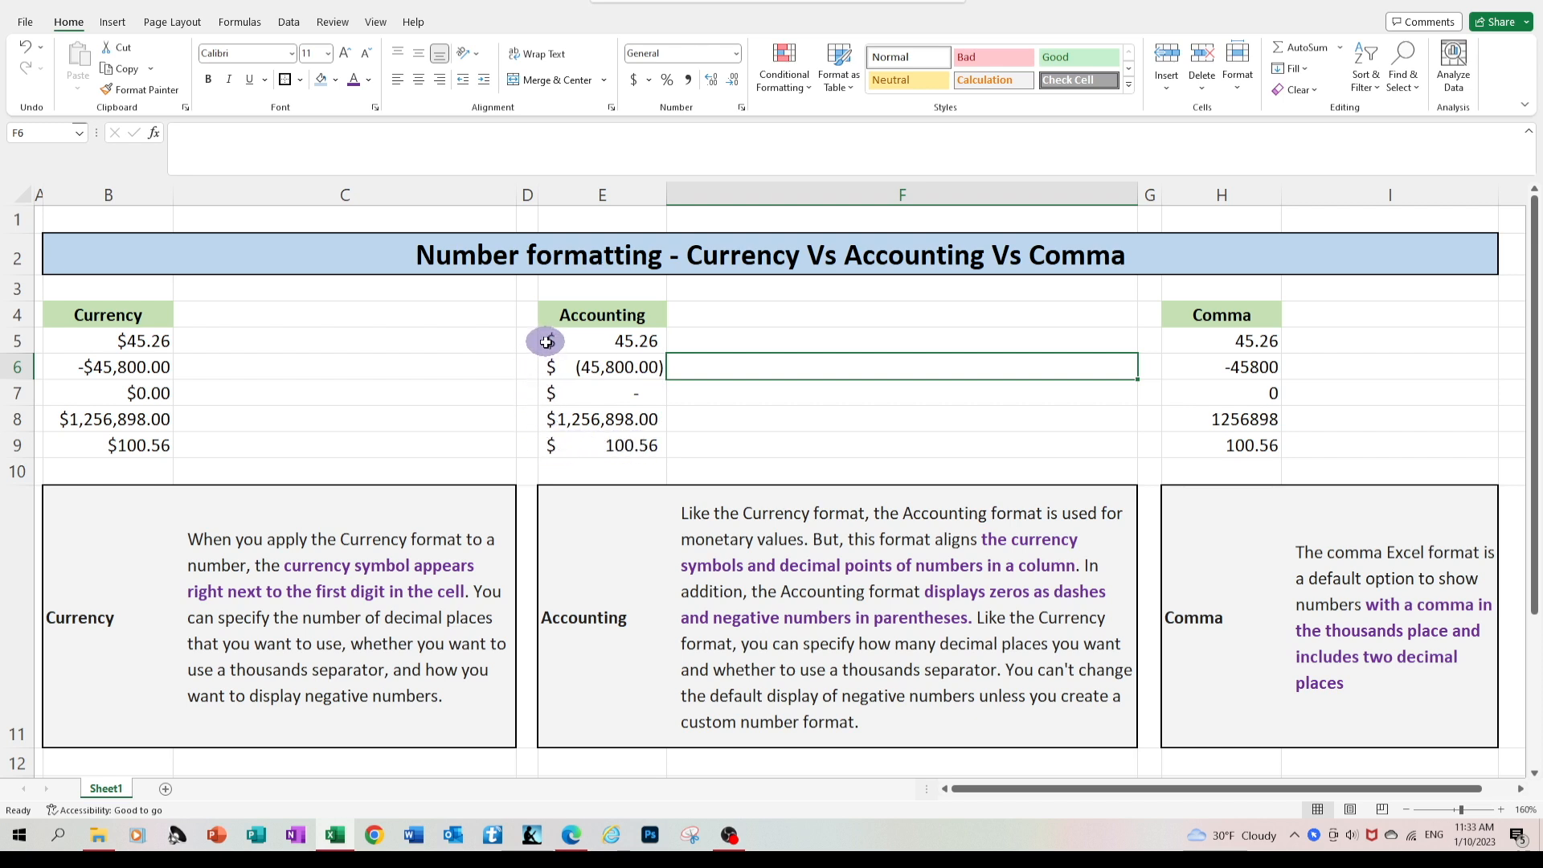
Apply the Comma Style to the values H5 to H9 under the Comma heading
left_click(1210, 338)
left_click_drag(1210, 340, 1217, 438)
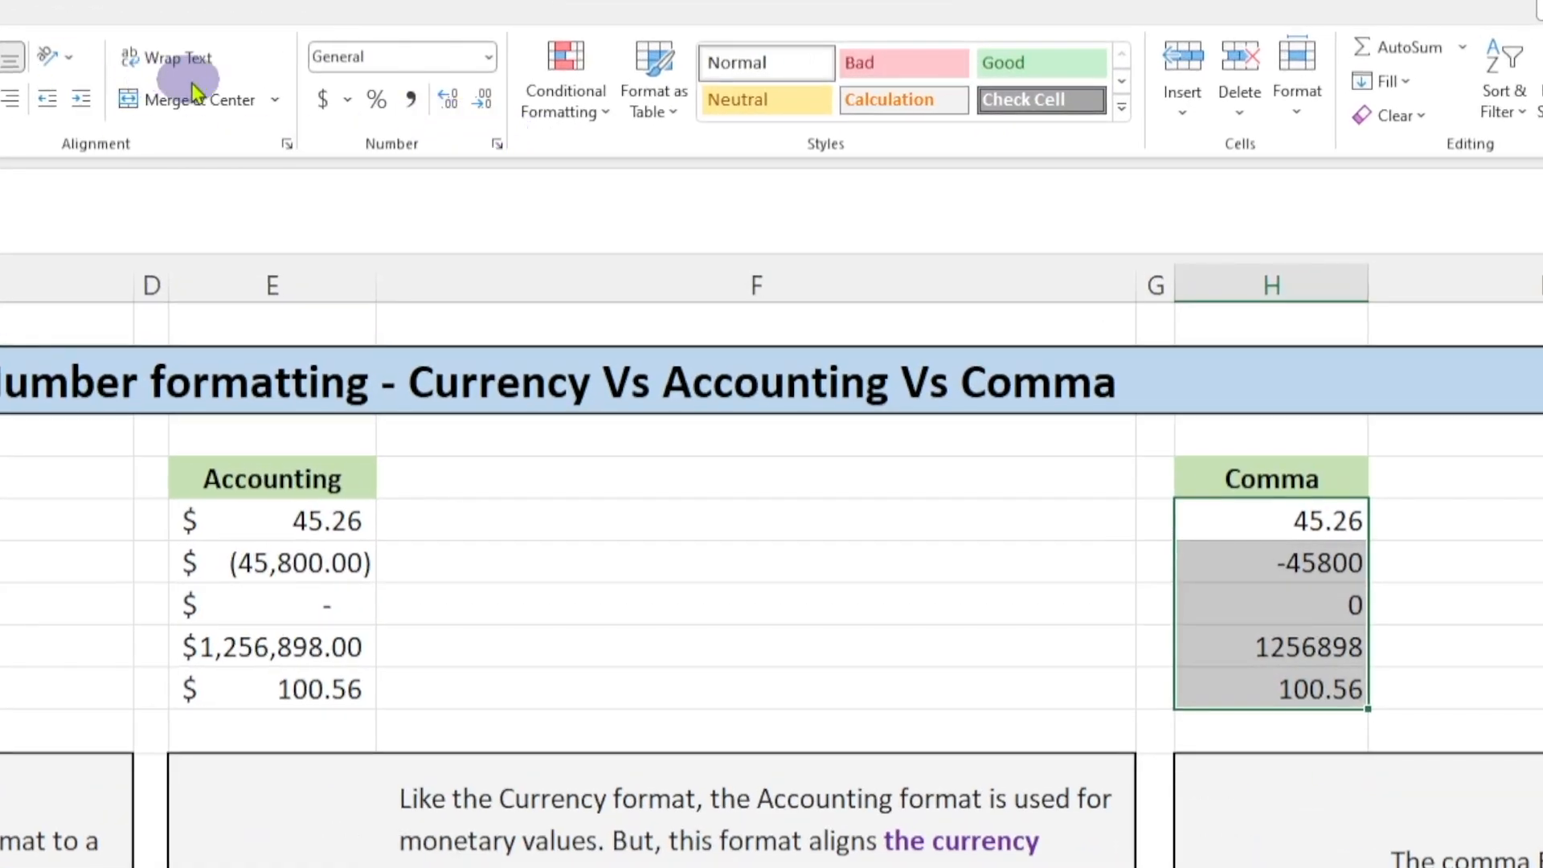
left_click(411, 103)
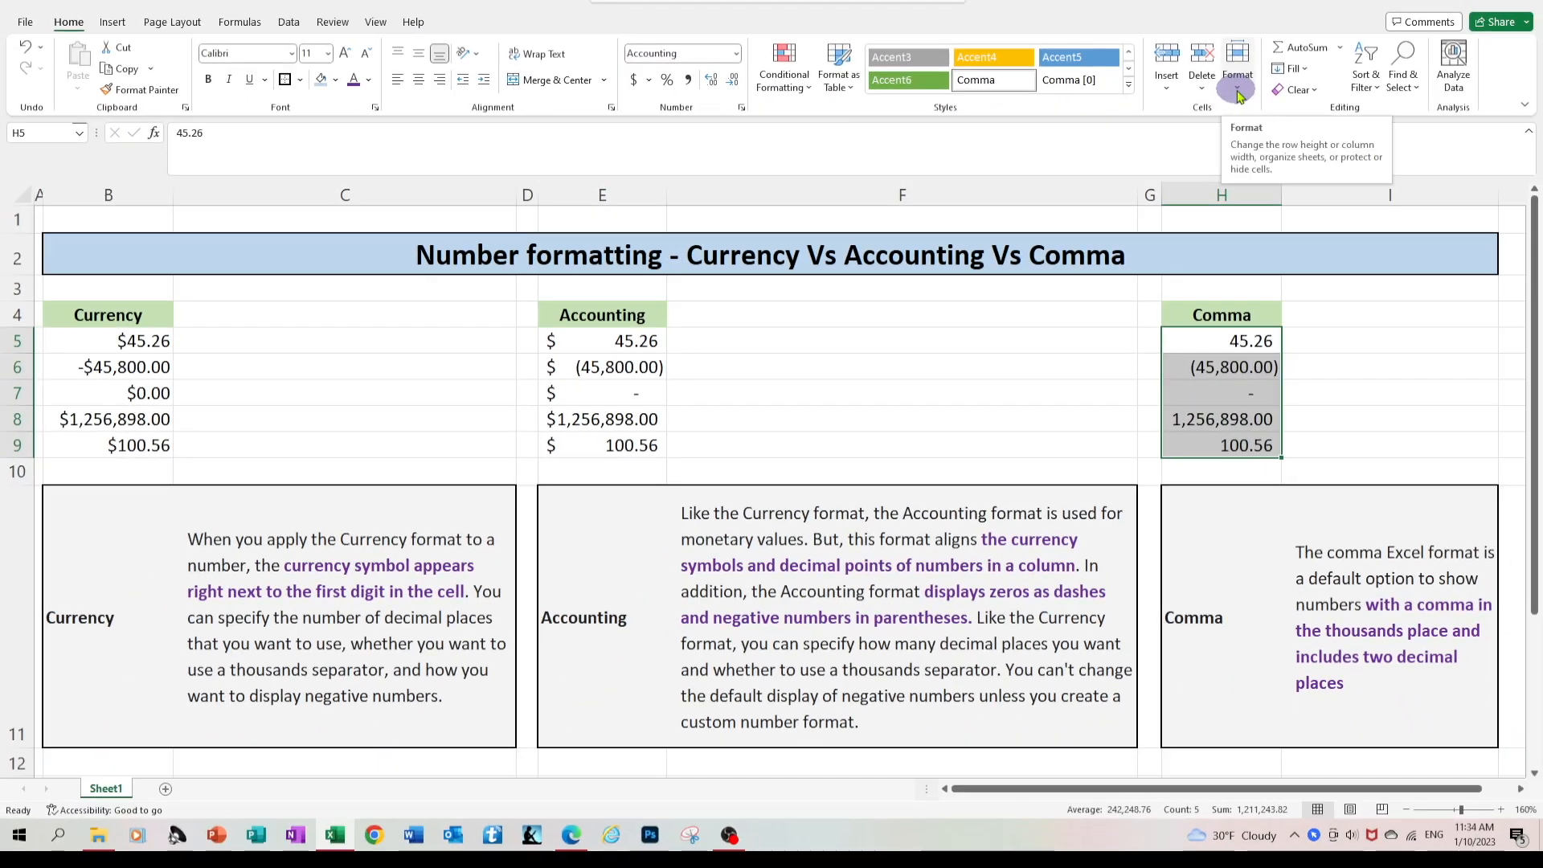
left_click(1353, 360)
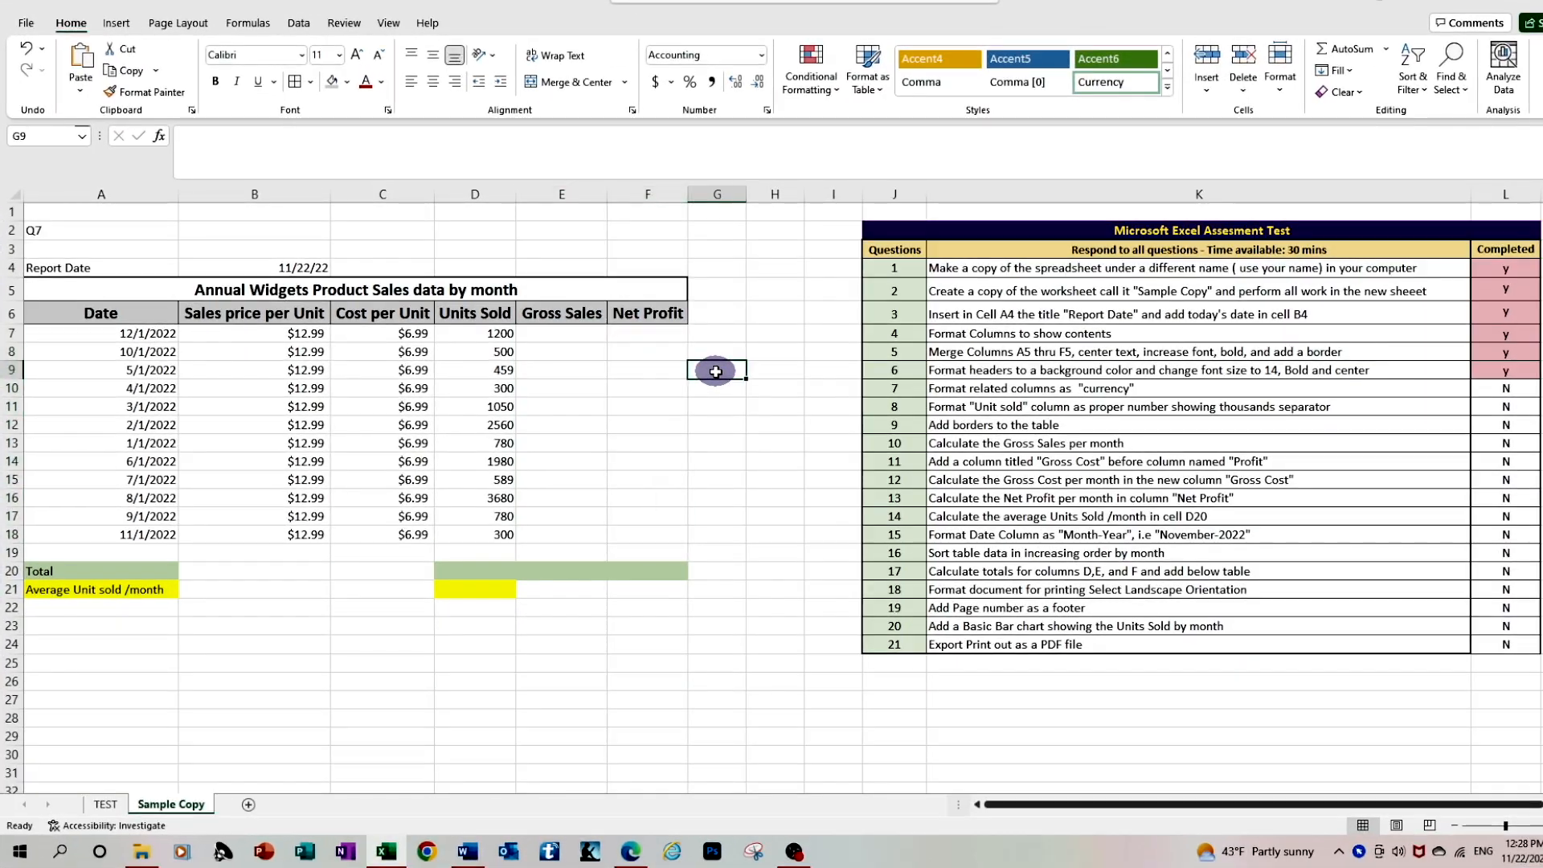
Return to the Sample Copy worksheet and mark question 7 as completed with "y"
left_click(803, 297)
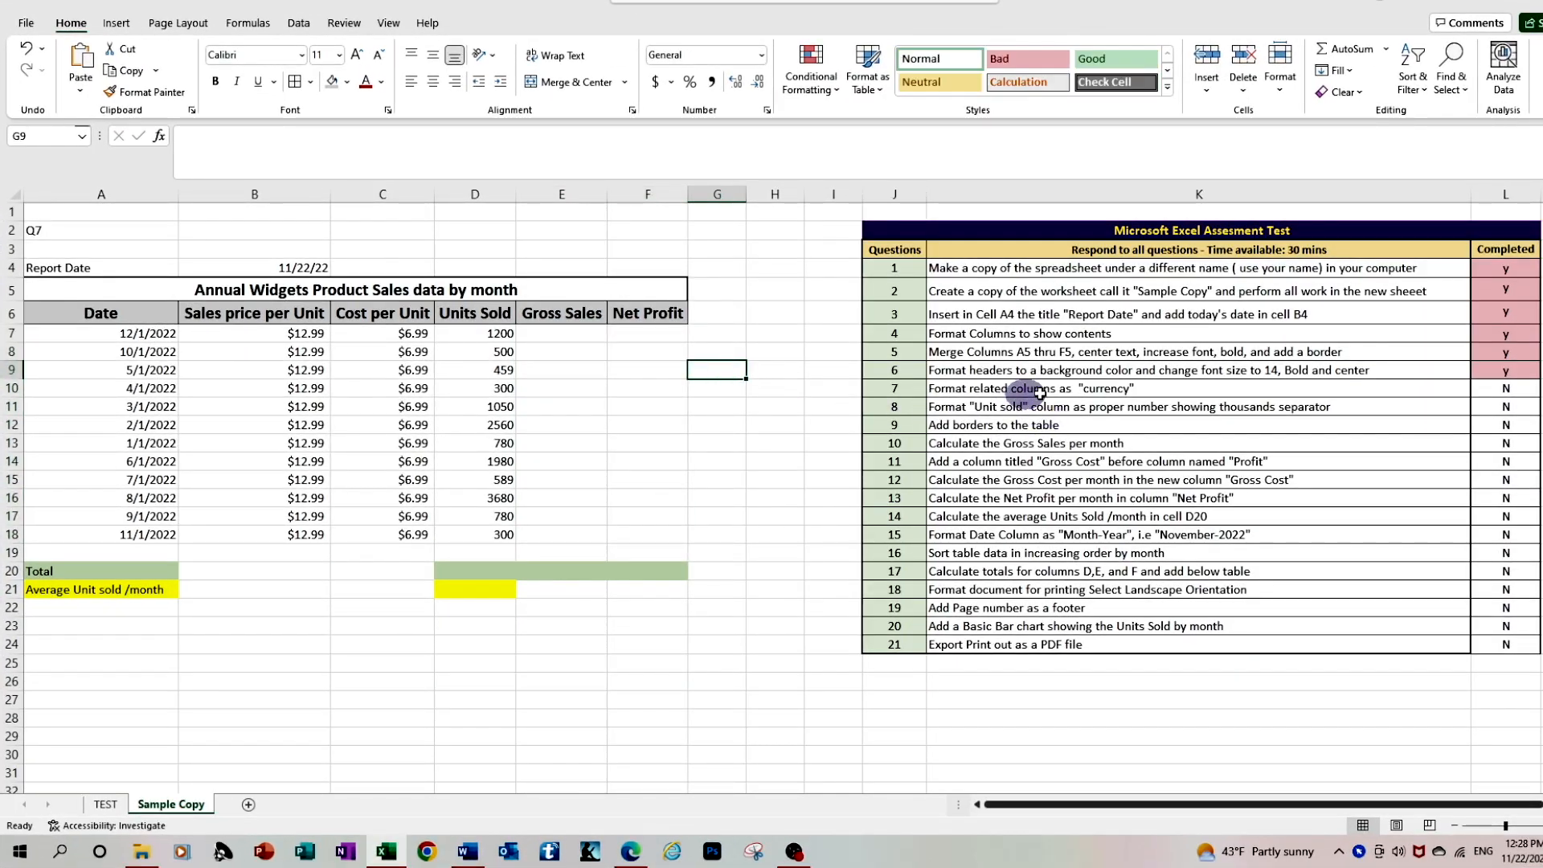
left_click(1500, 391)
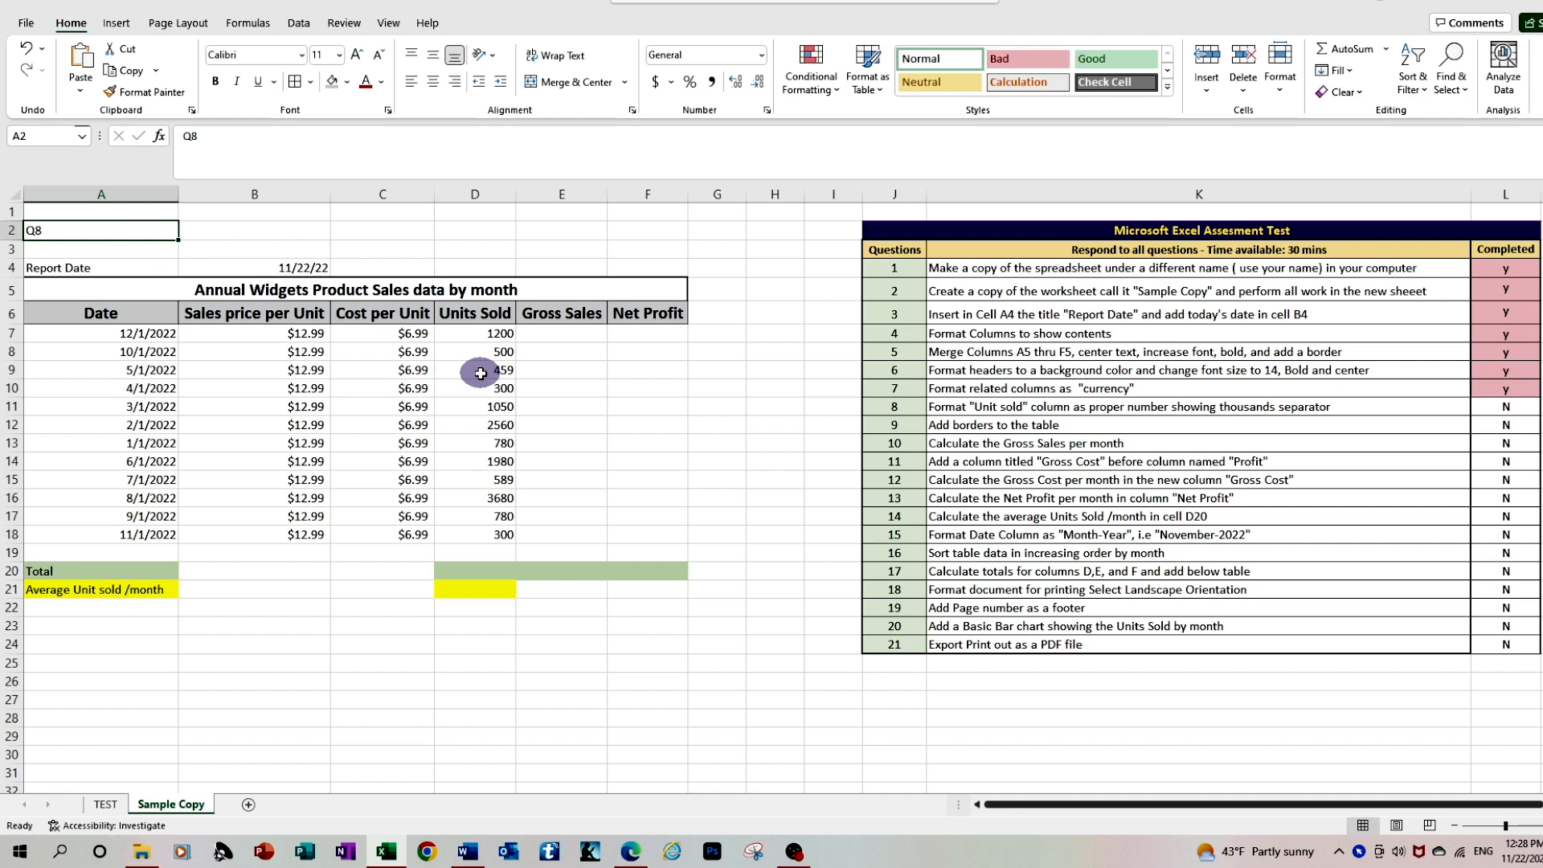
Format the Units Sold values D7 to D18 as Number with the 1000 separator and 0 decimal places
left_click(498, 332)
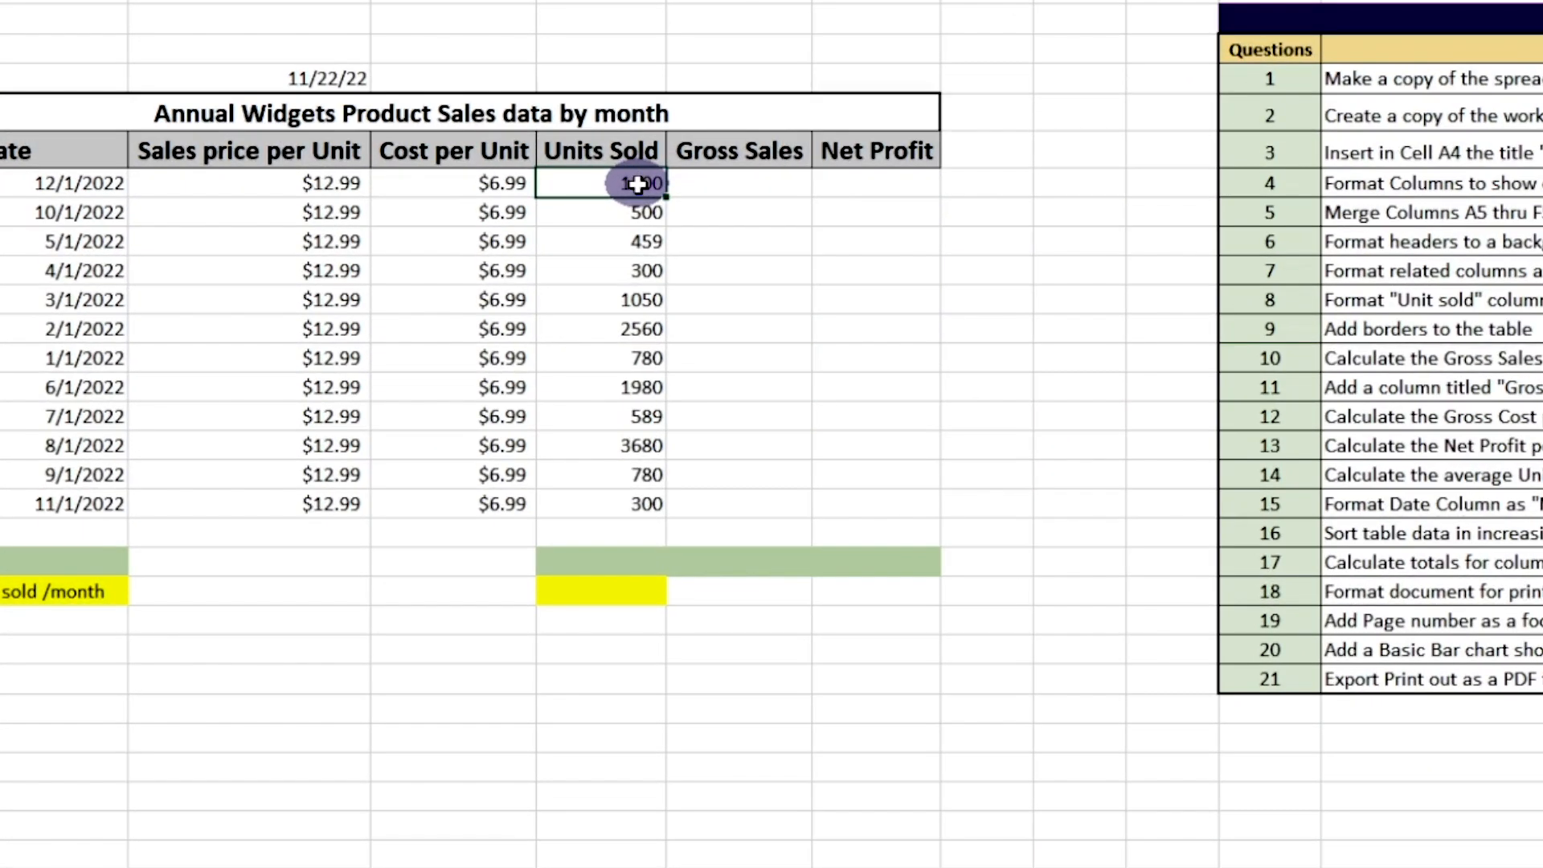
left_click_drag(637, 184, 620, 501)
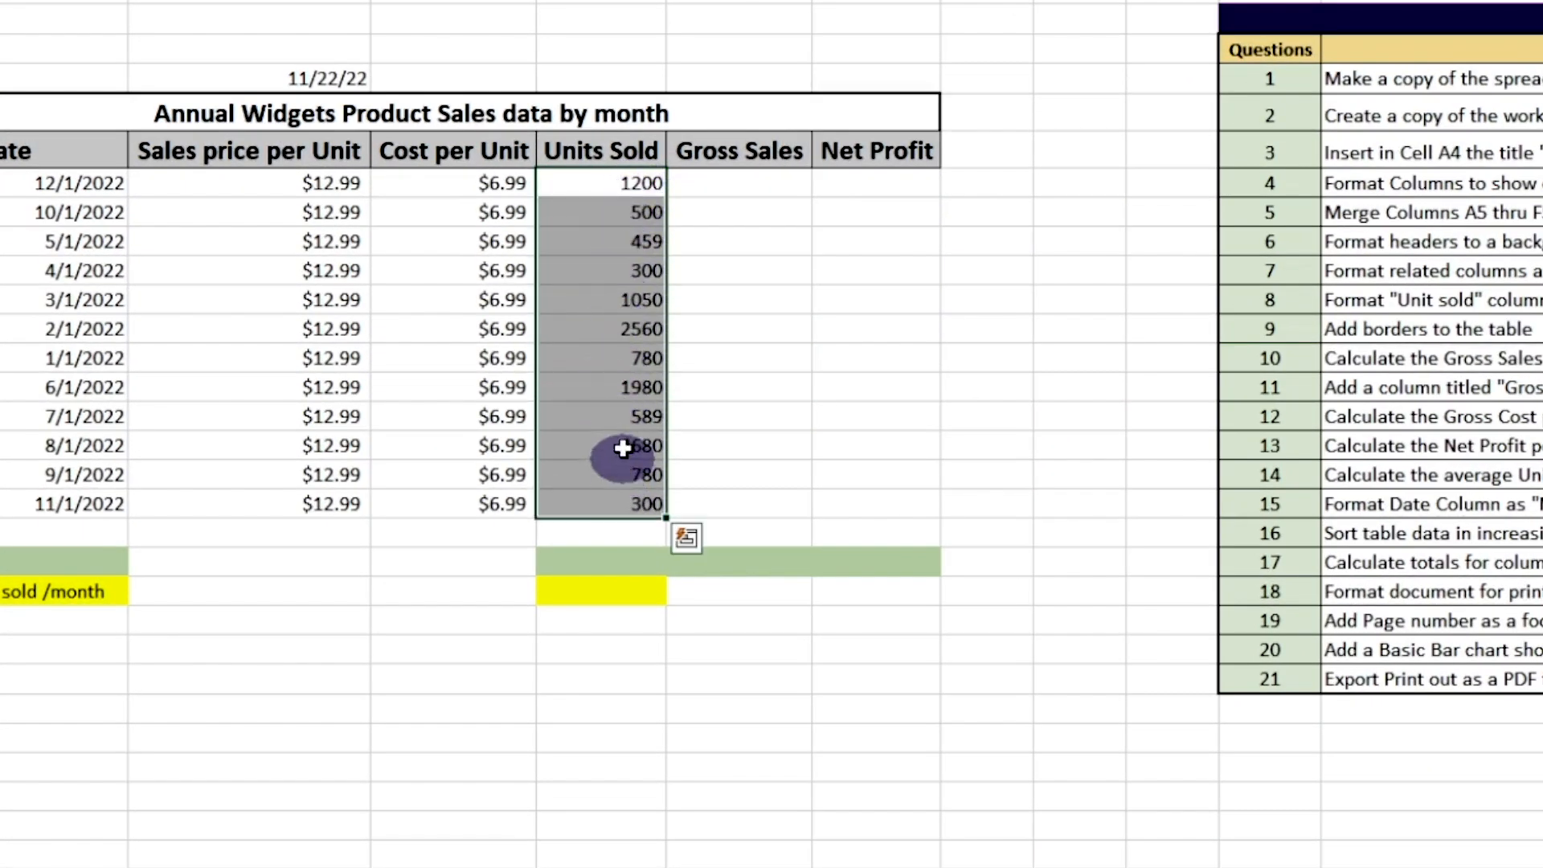
right_click(610, 297)
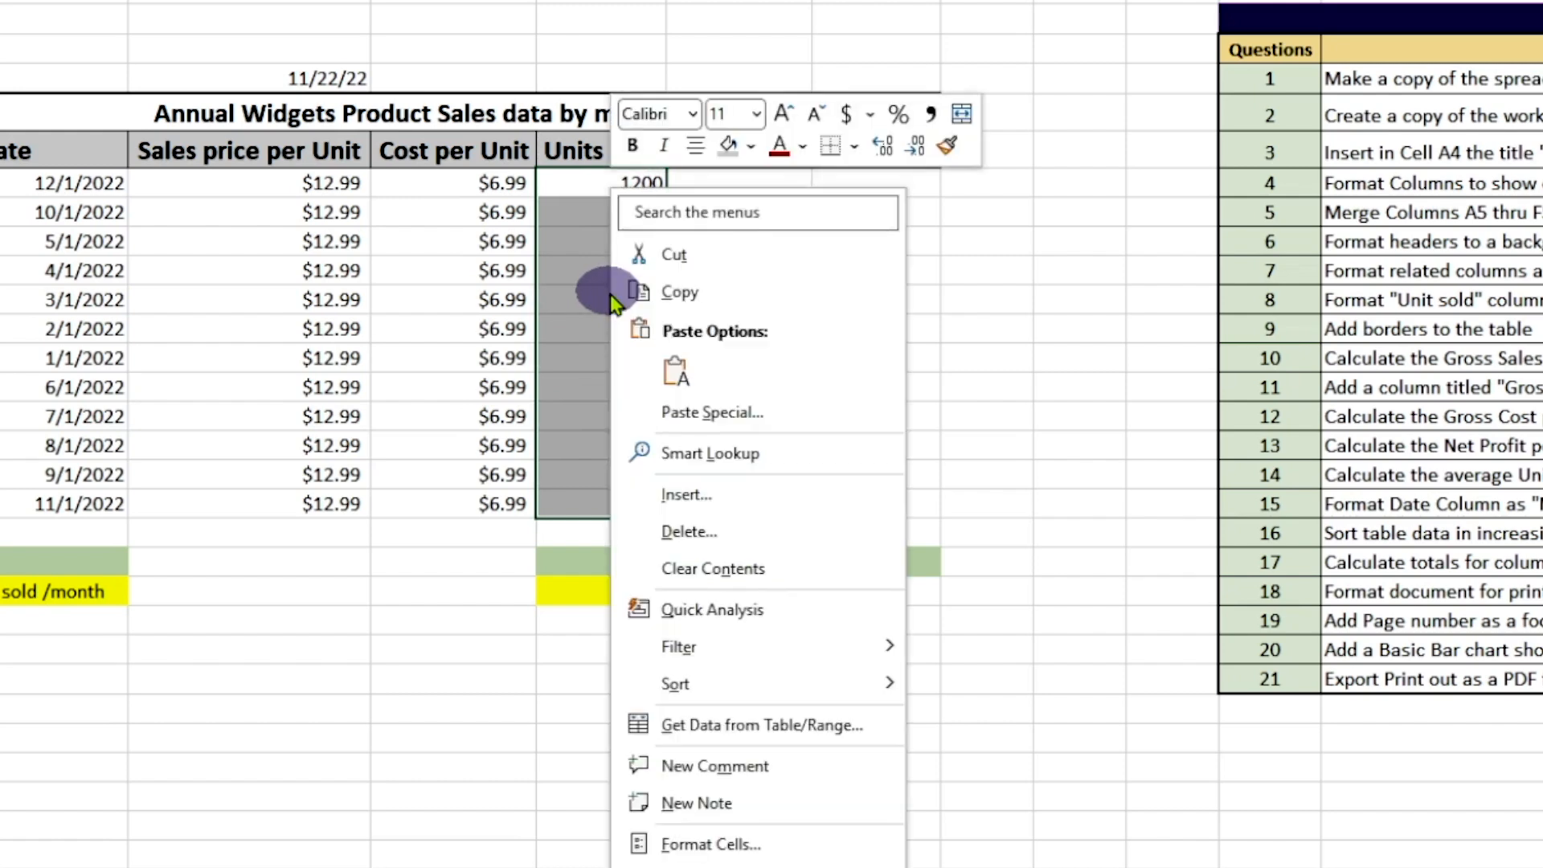
left_click(711, 846)
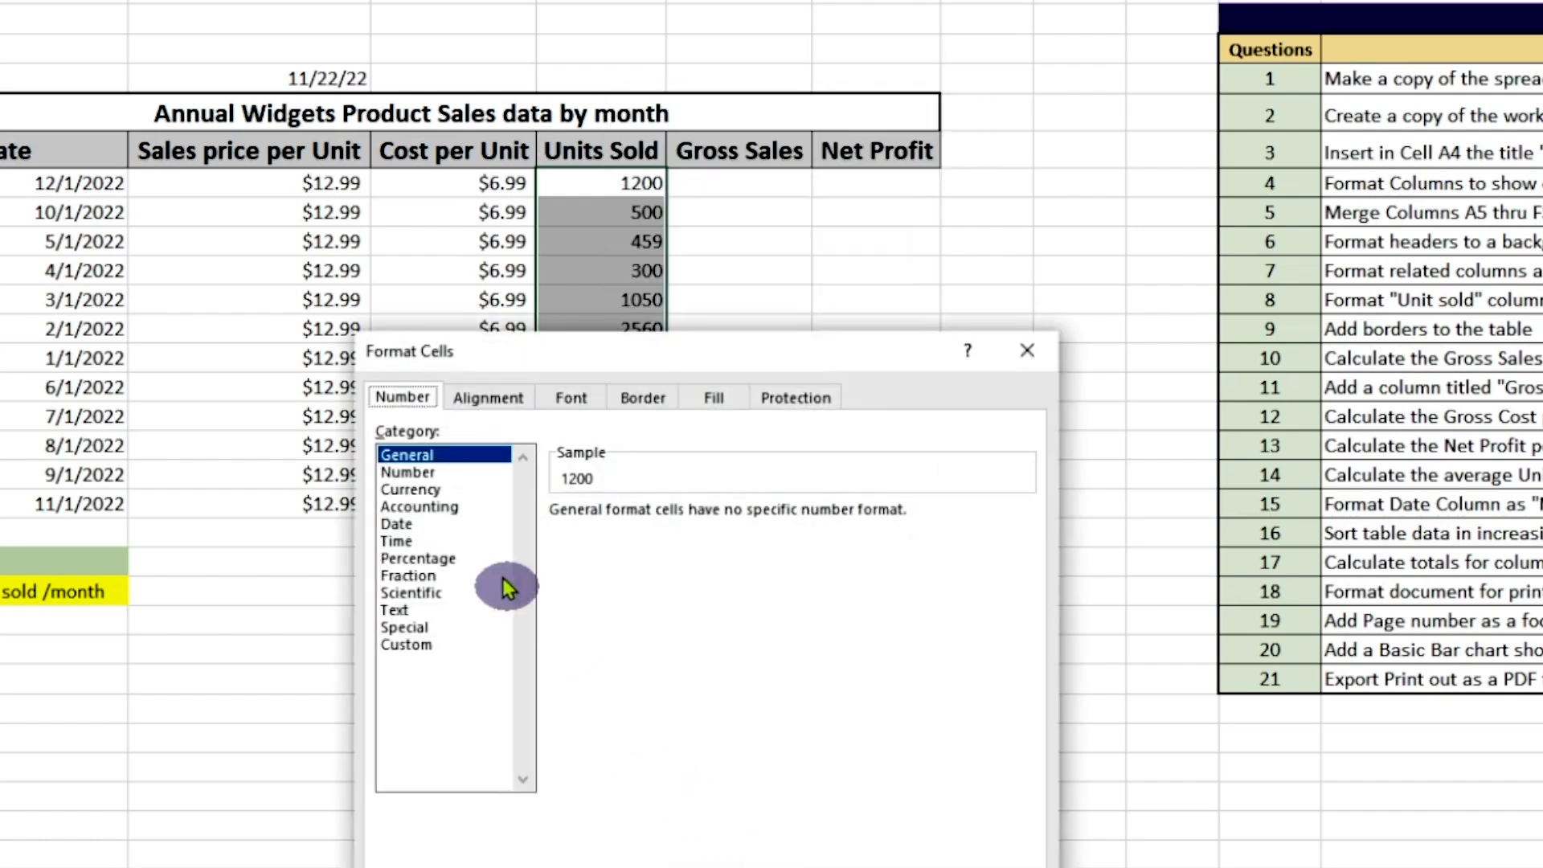
left_click(410, 473)
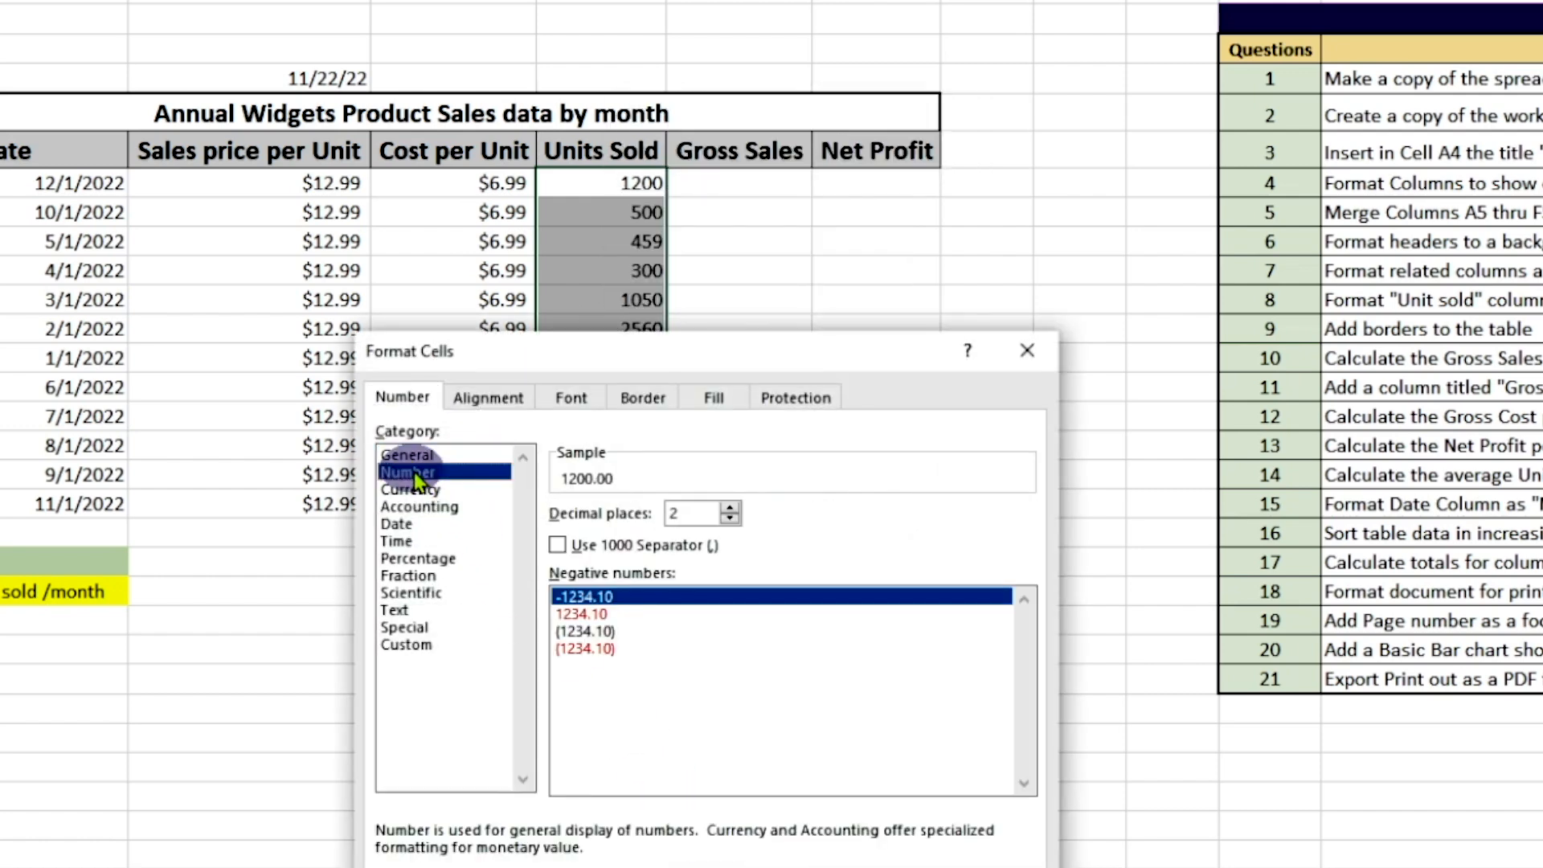
left_click(559, 548)
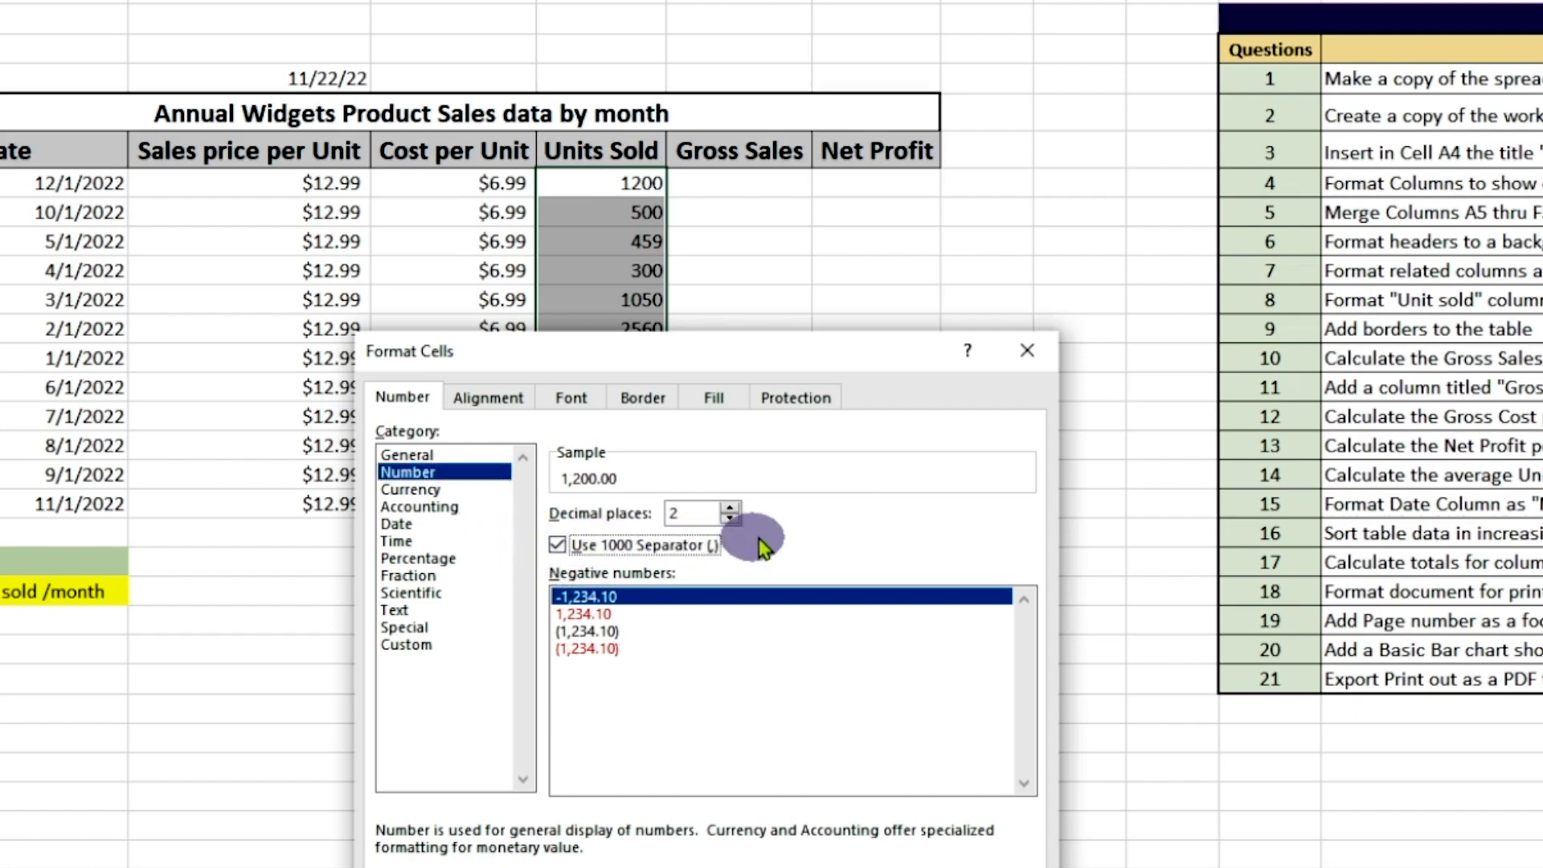
left_click(731, 518)
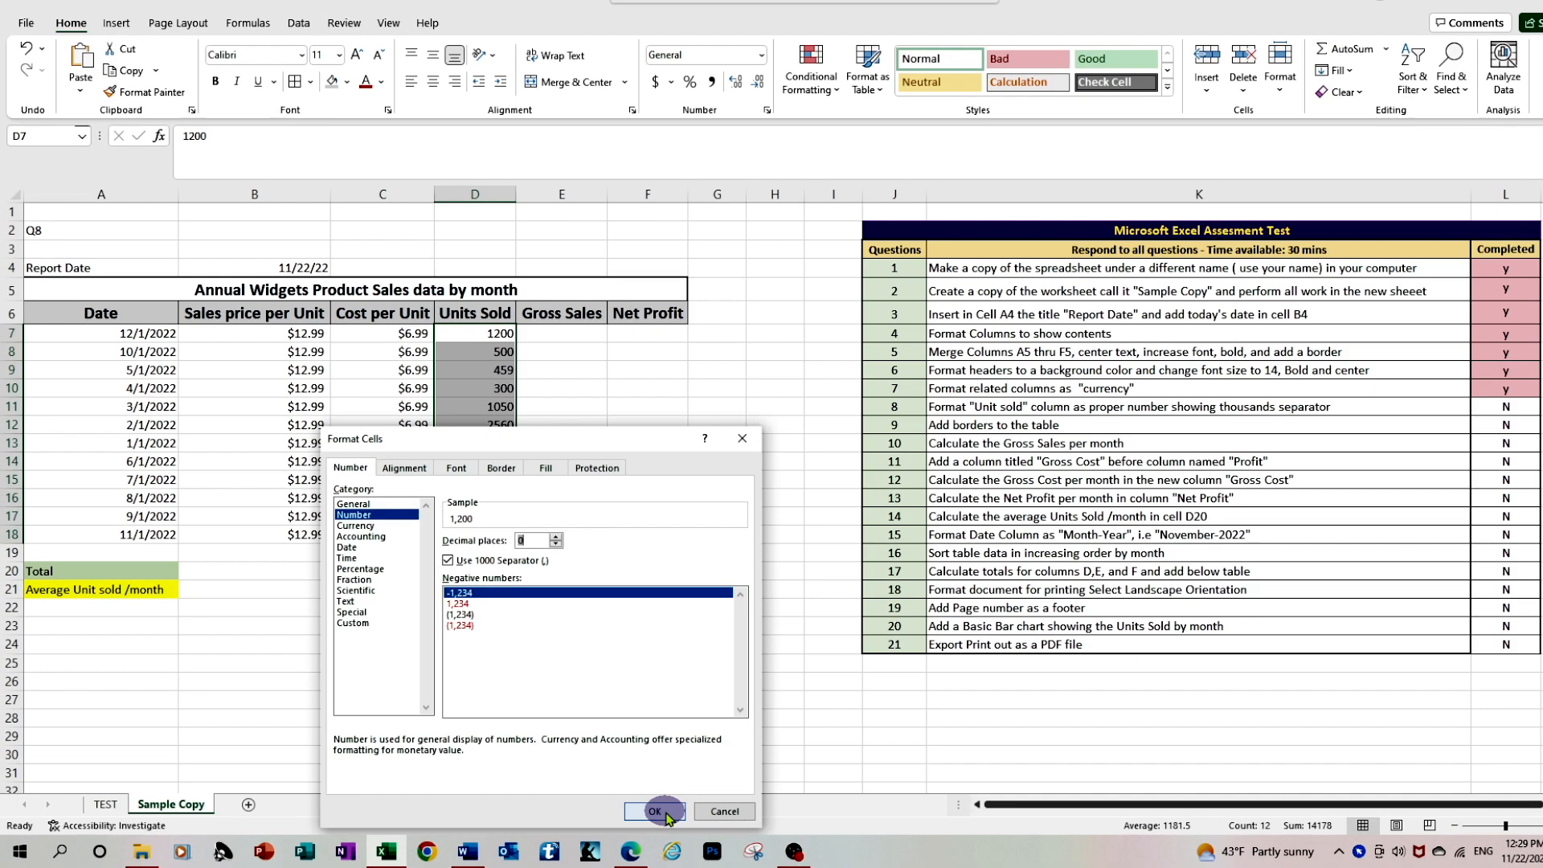
left_click(655, 810)
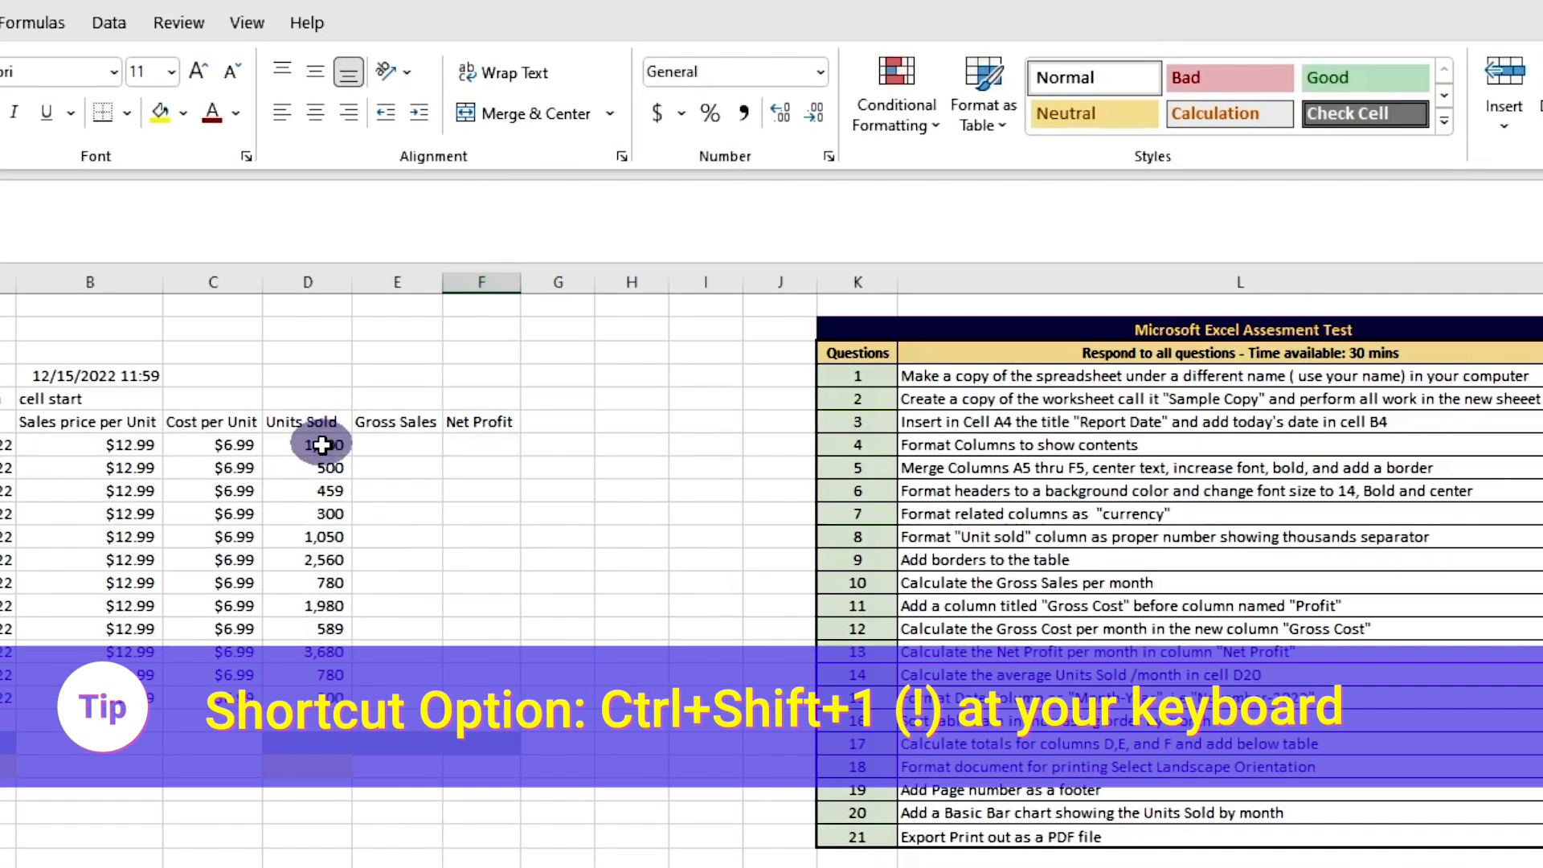
Apply Comma Style without decimals to Units Sold in the unformatted Sample Copy, and mark question 8 as completed with "y" in L11
left_click(418, 289)
left_click_drag(319, 466, 324, 699)
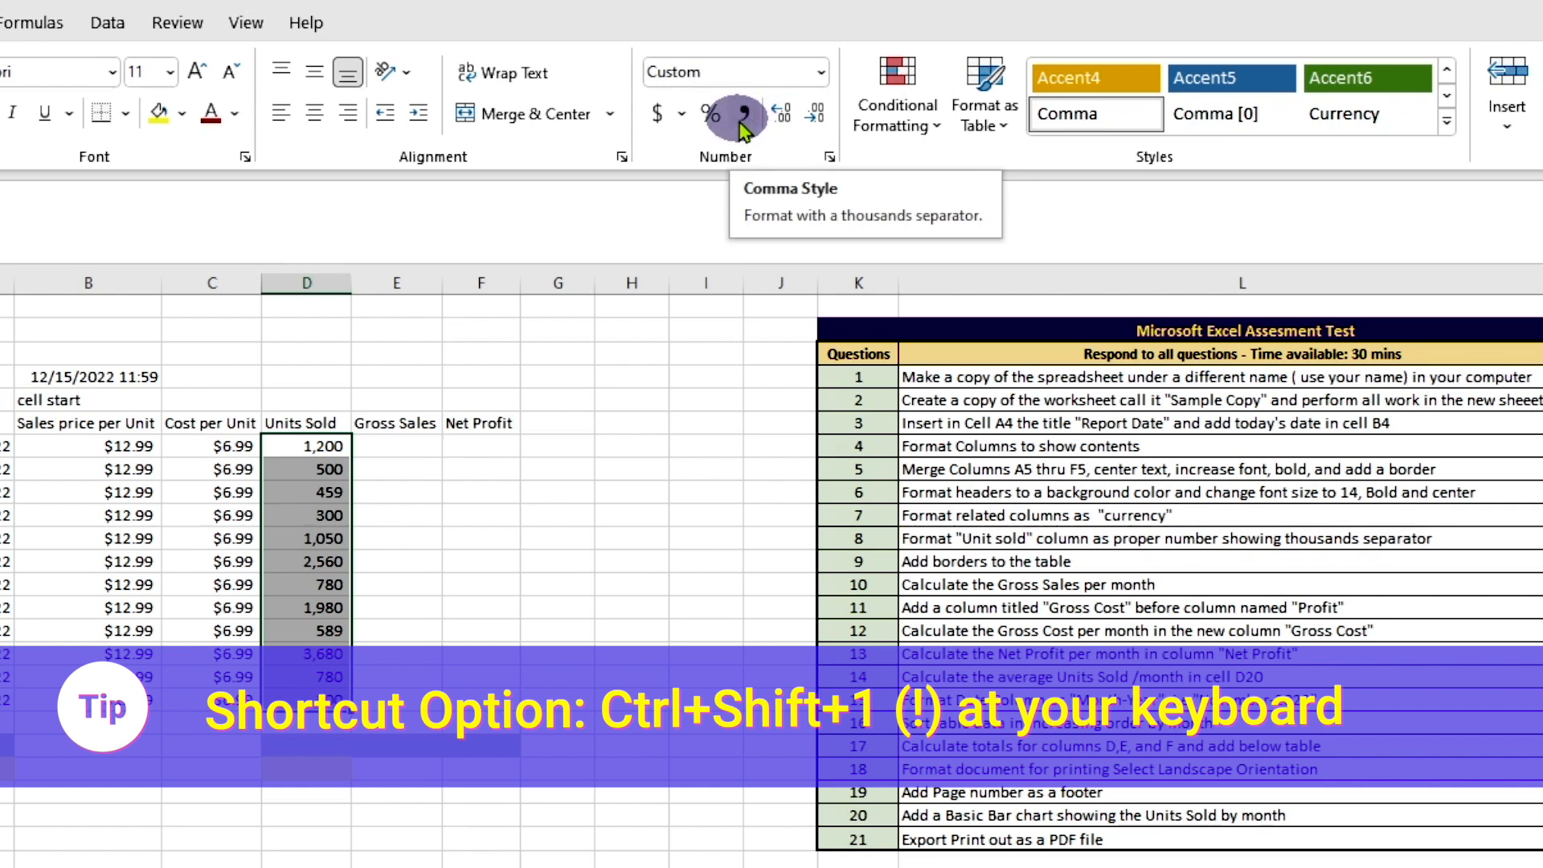
left_click(743, 121)
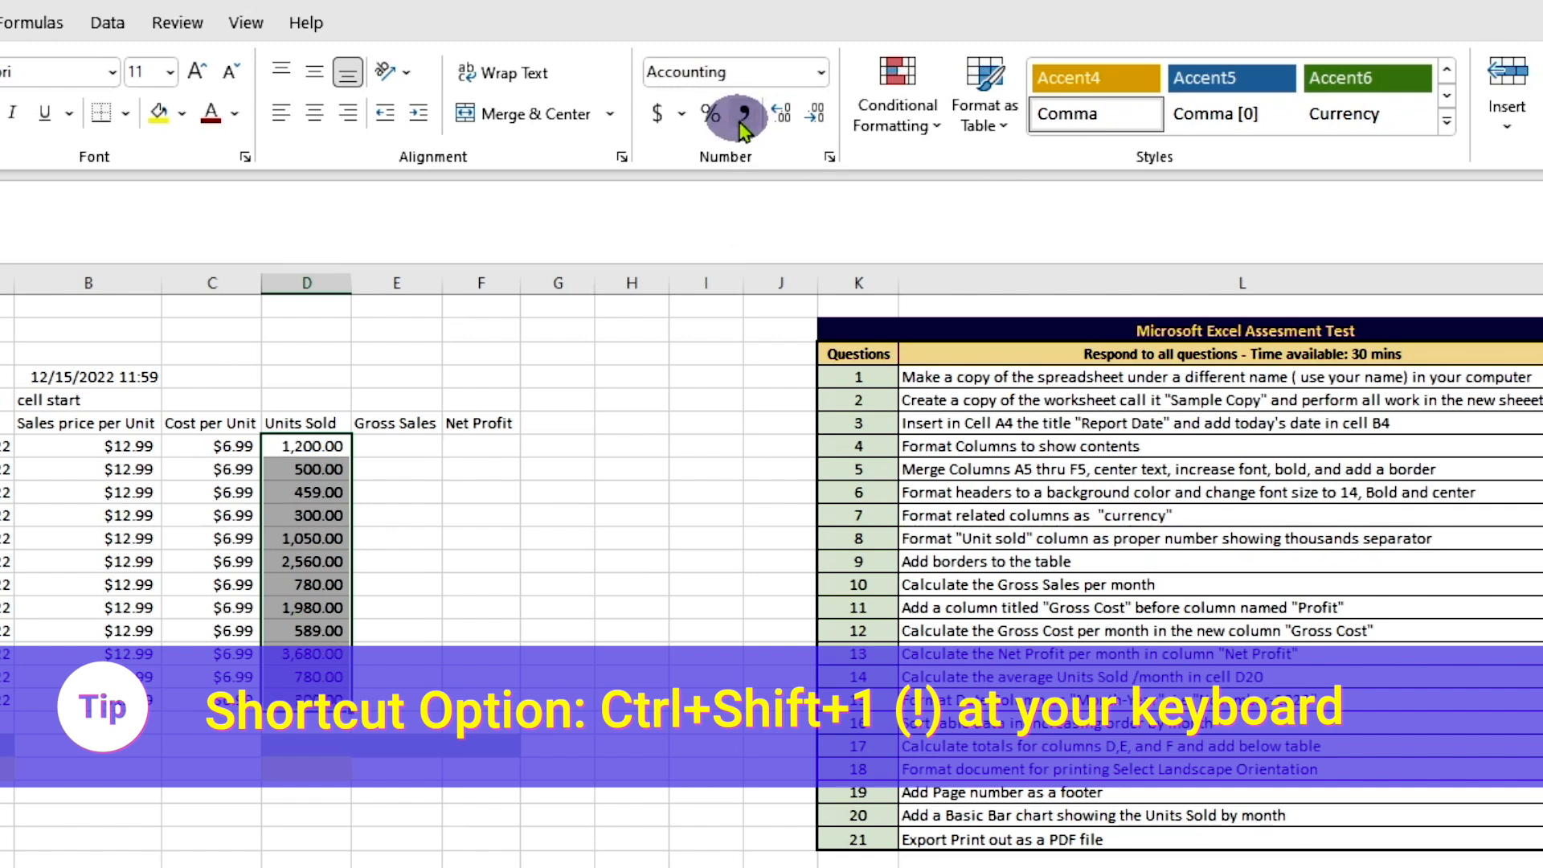
left_click(814, 127)
left_click(811, 130)
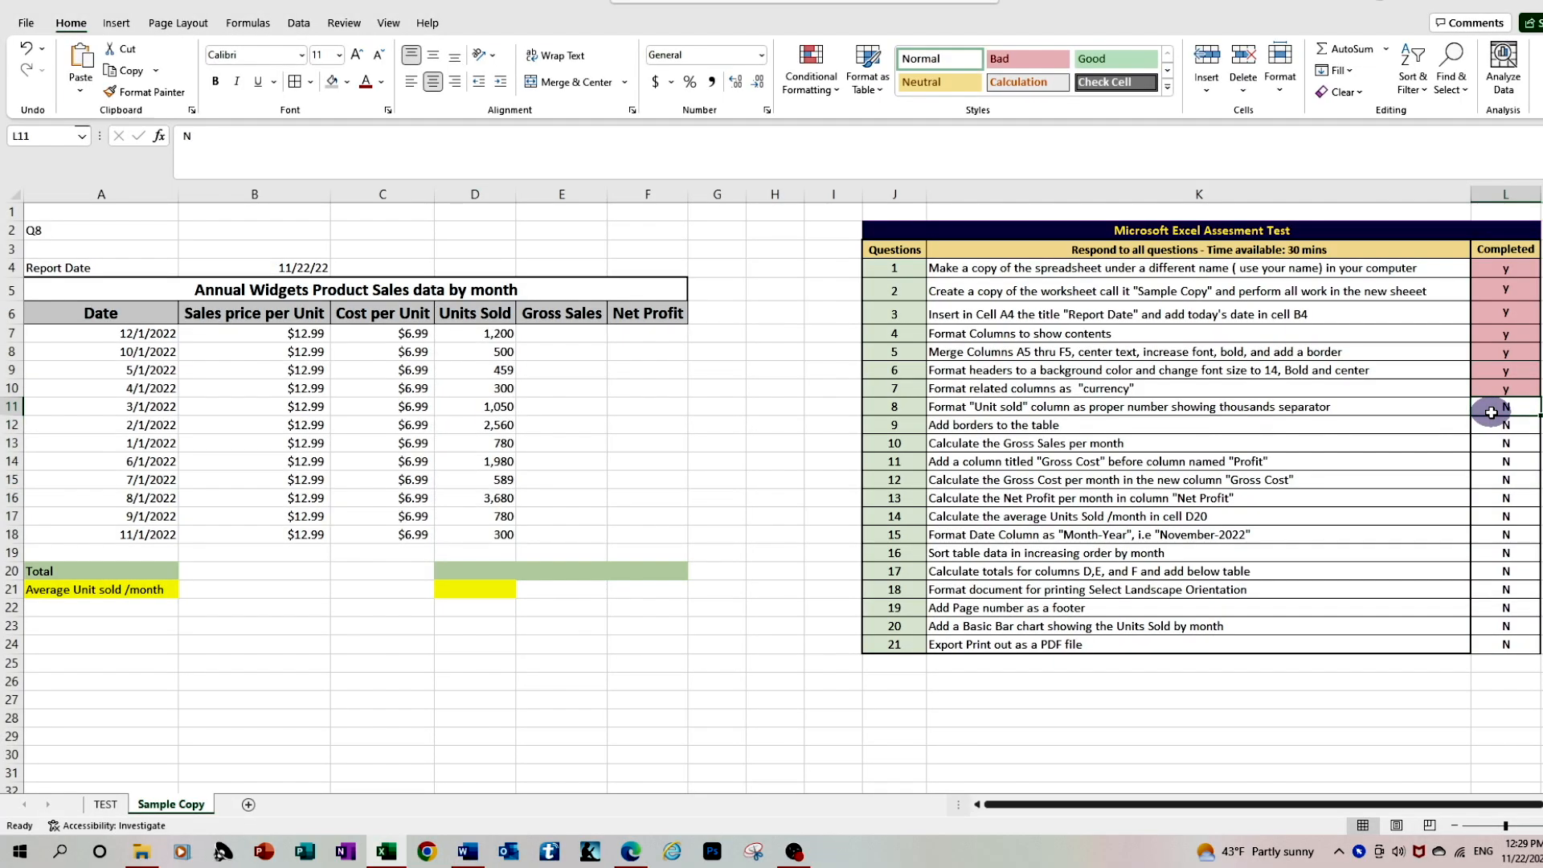
type("y")
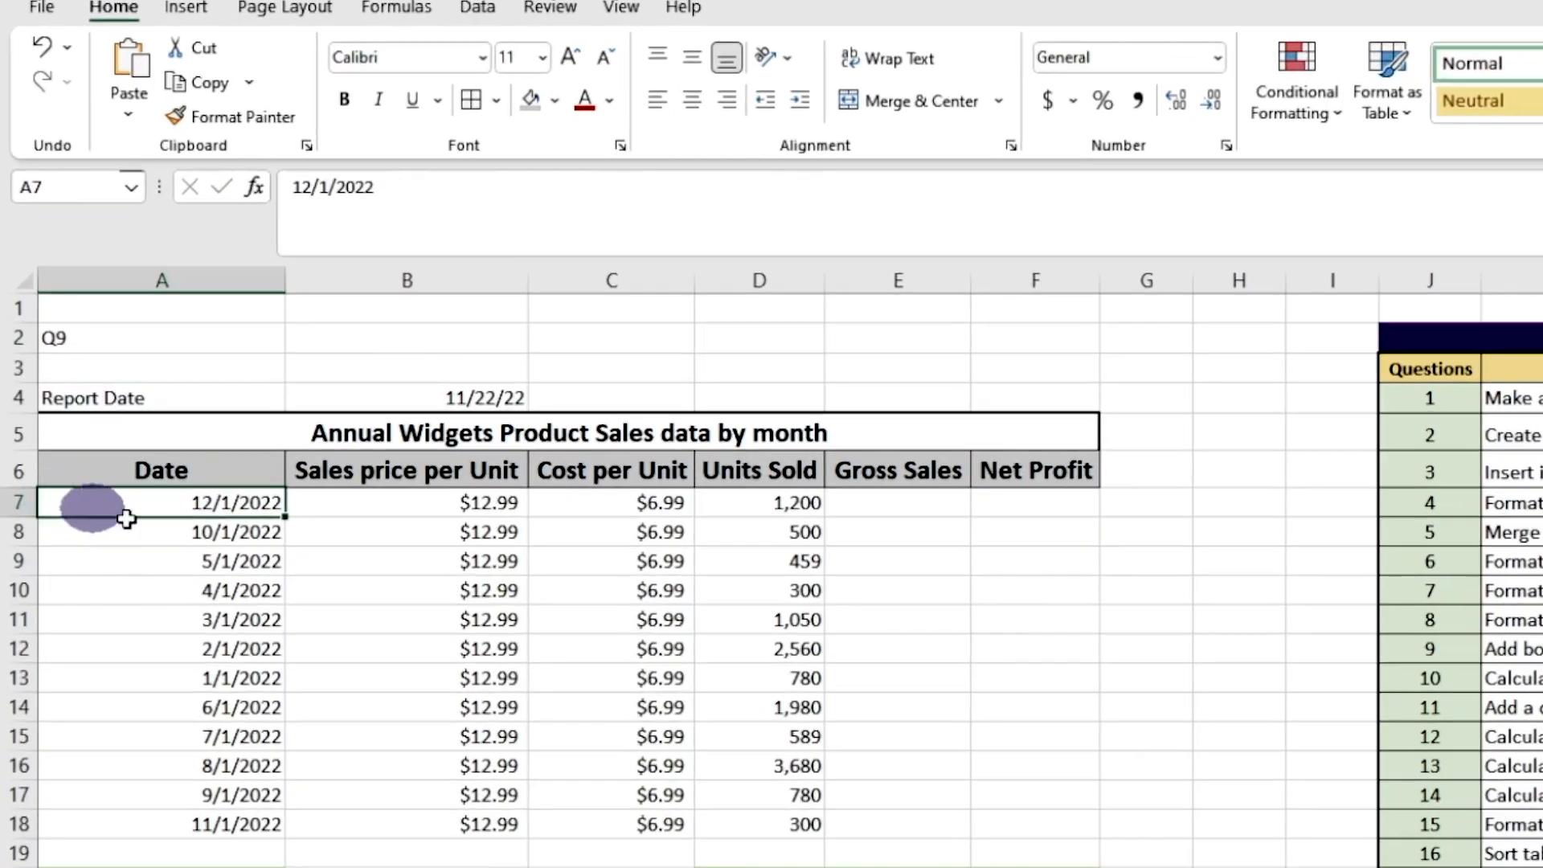
Apply All Borders and Thick Outside Borders to the sales table data A7 to F18
left_click_drag(85, 337, 458, 432)
left_click_drag(857, 701, 1089, 847)
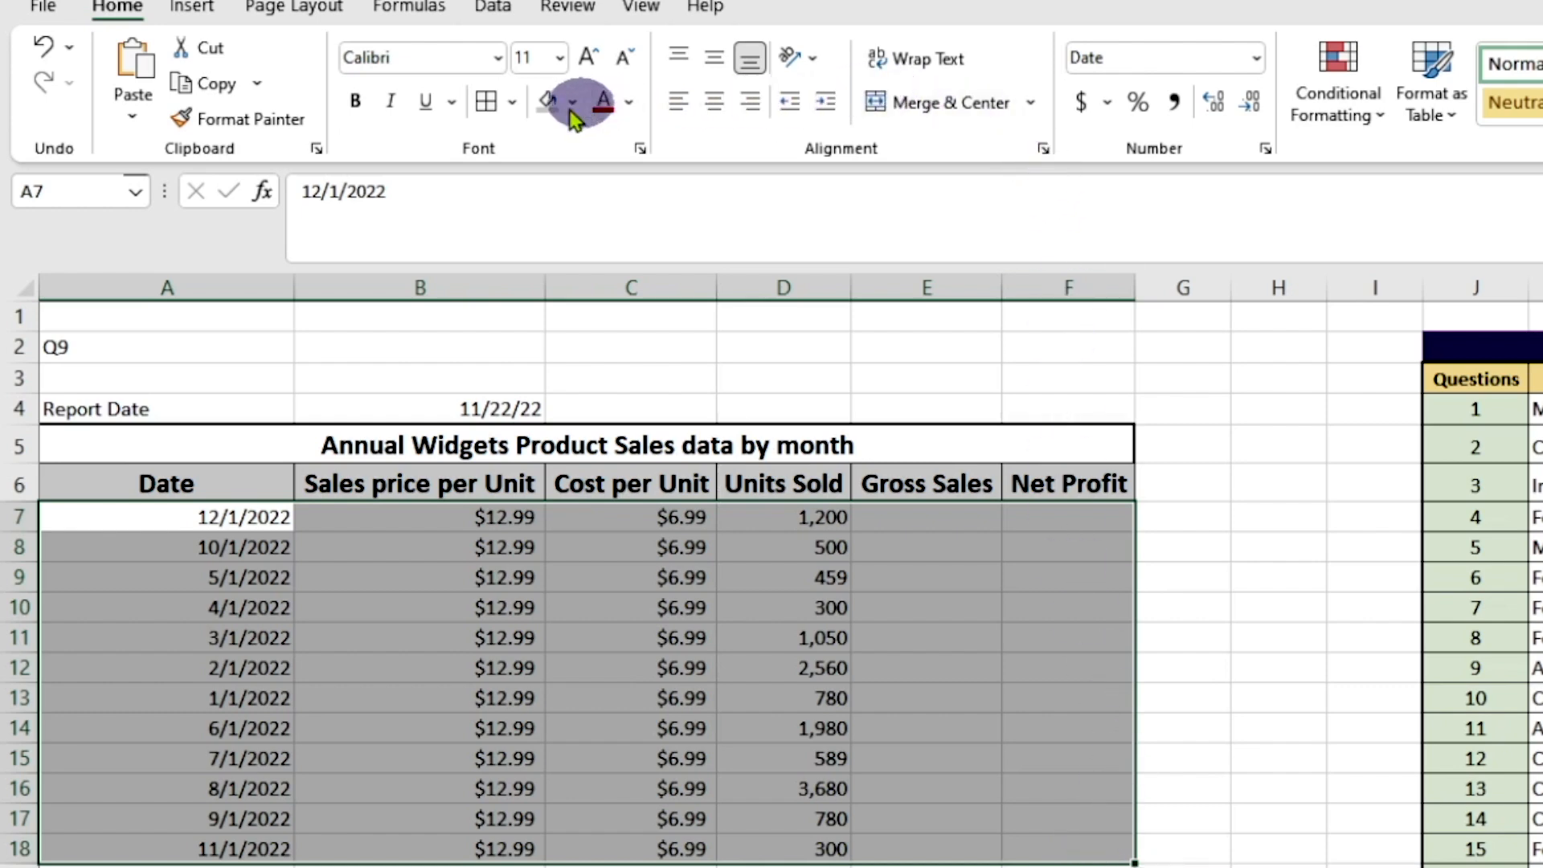
left_click(511, 102)
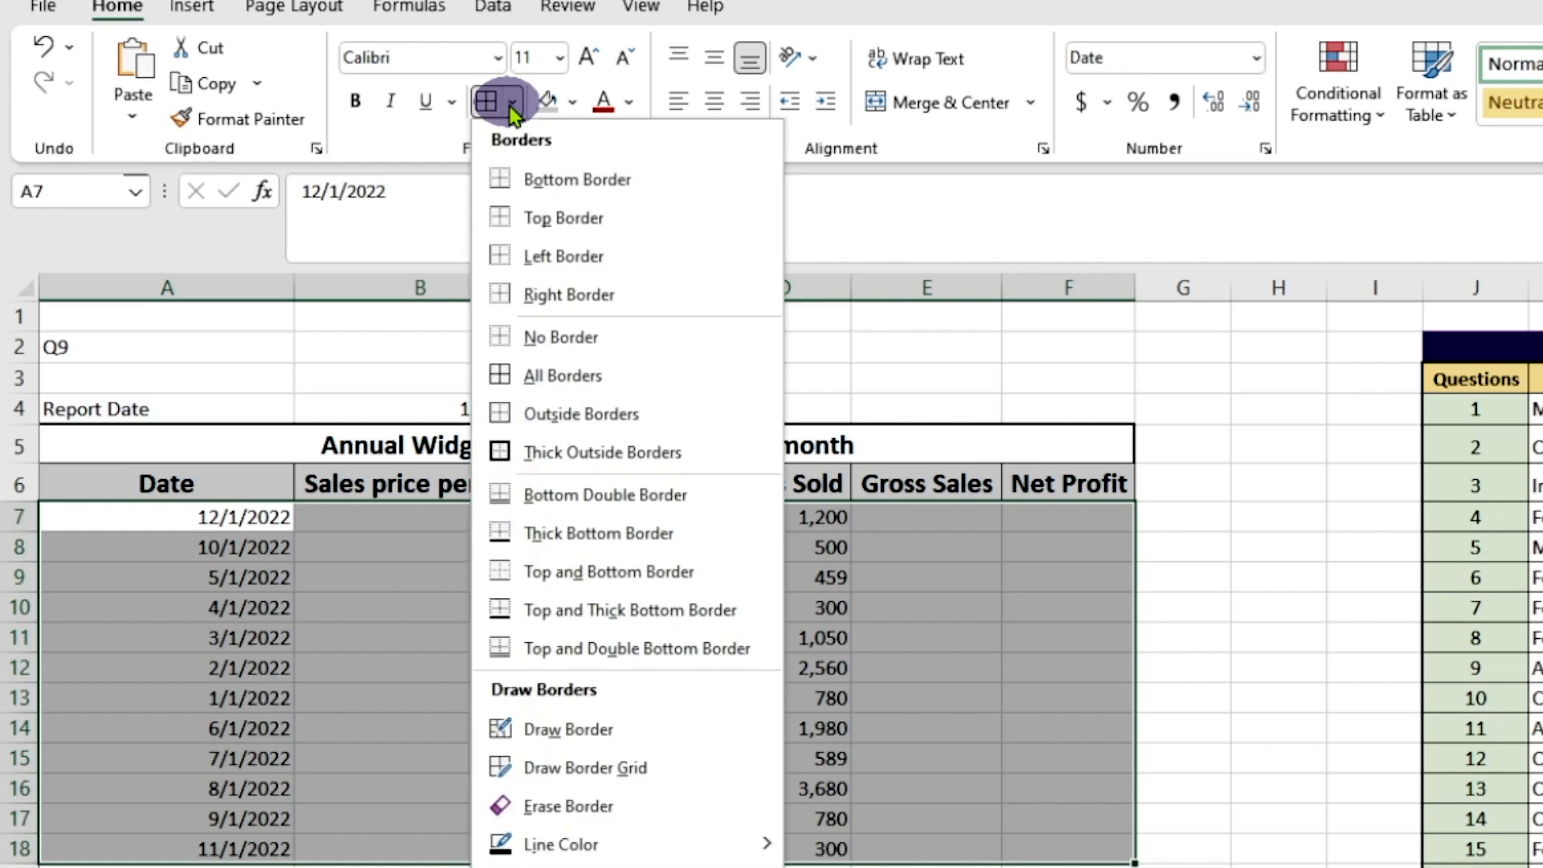
left_click(562, 375)
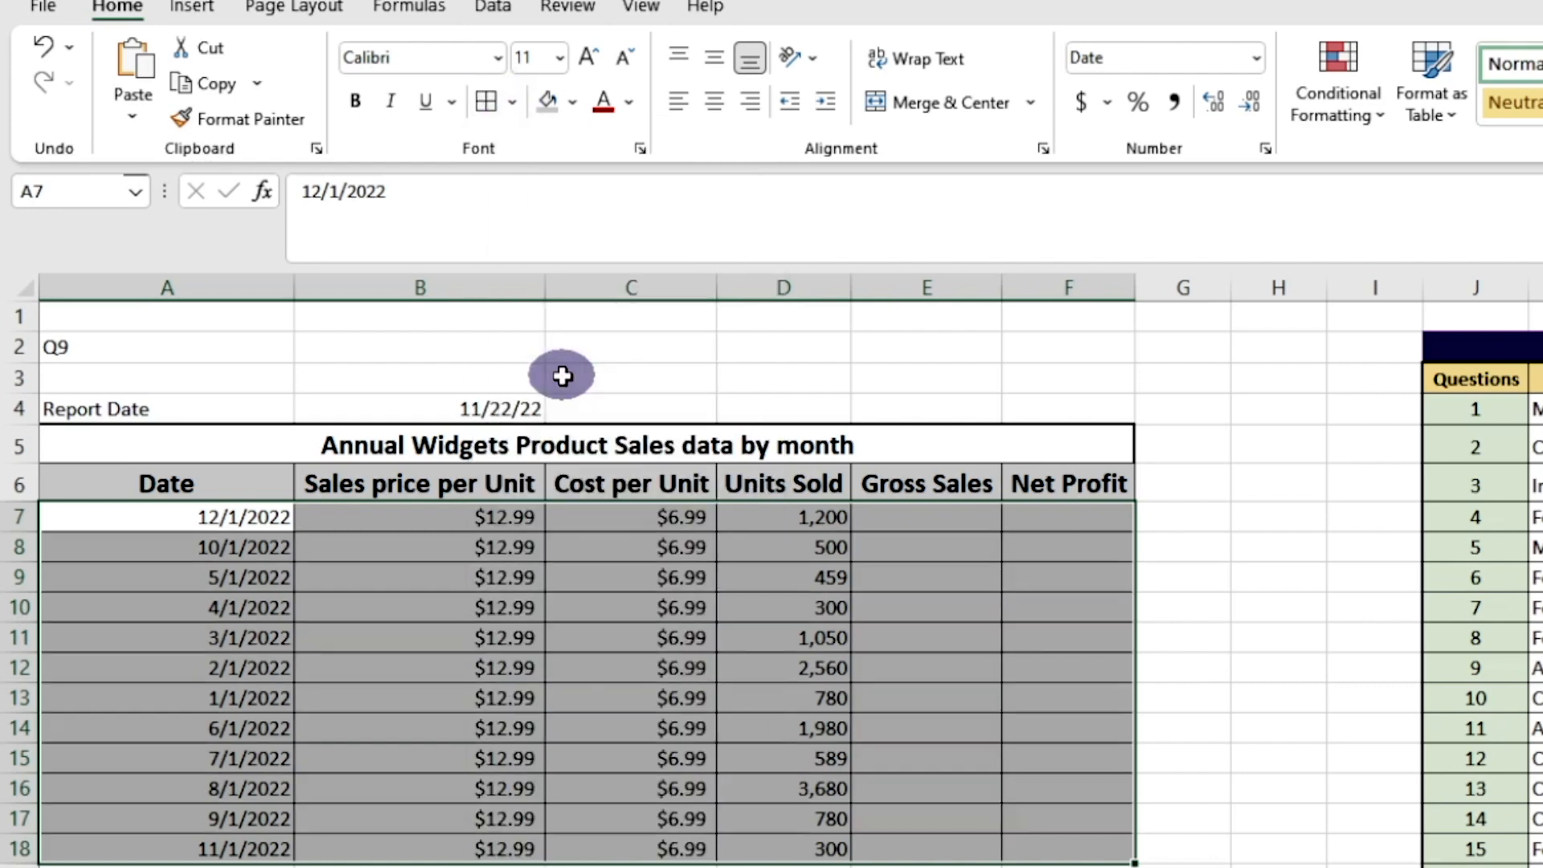
left_click(513, 102)
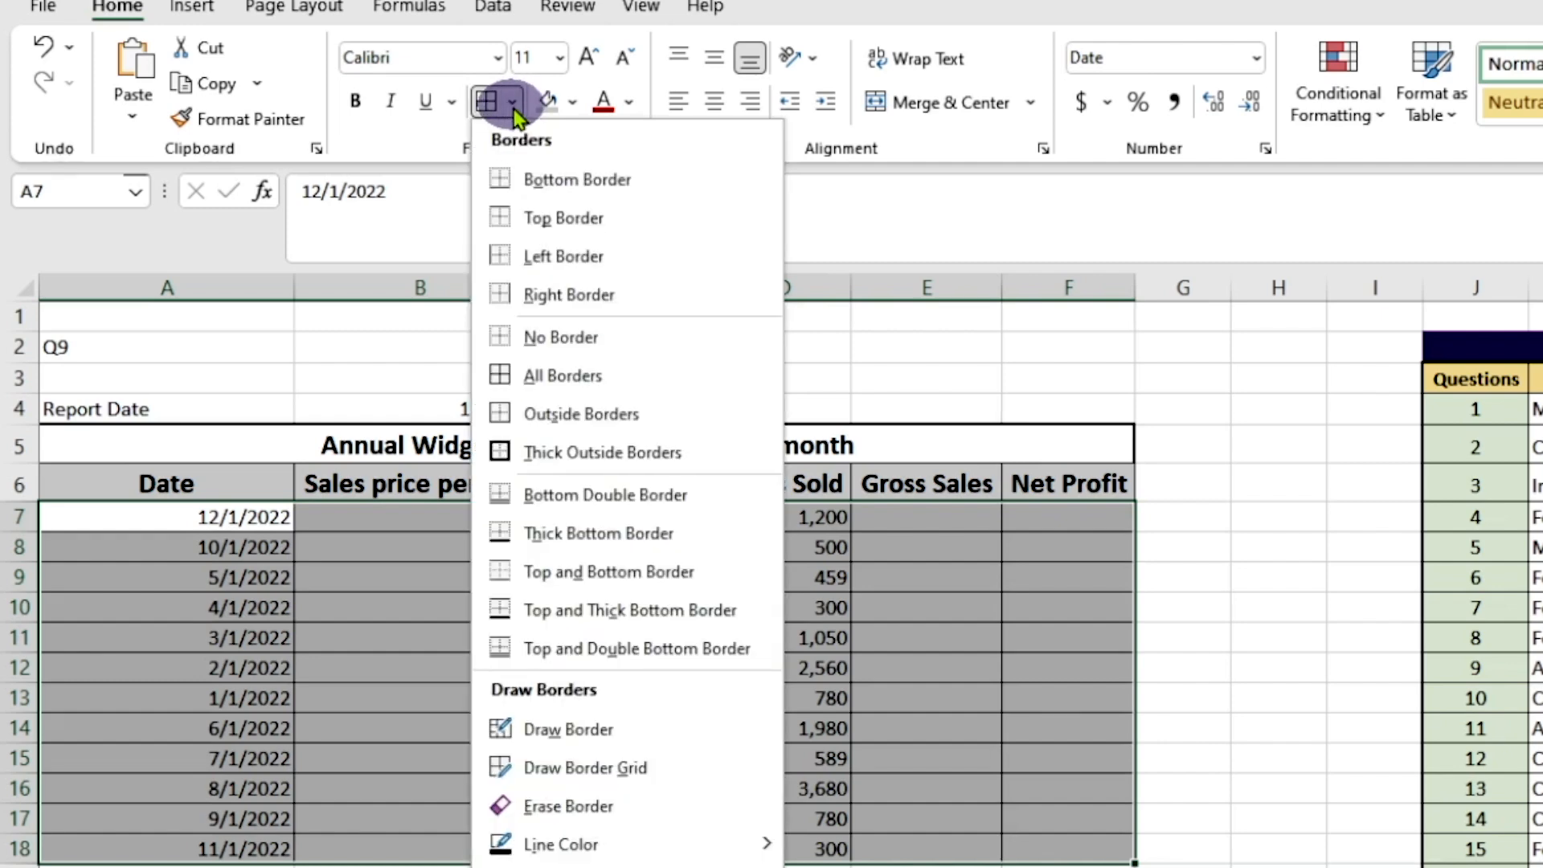
left_click(563, 452)
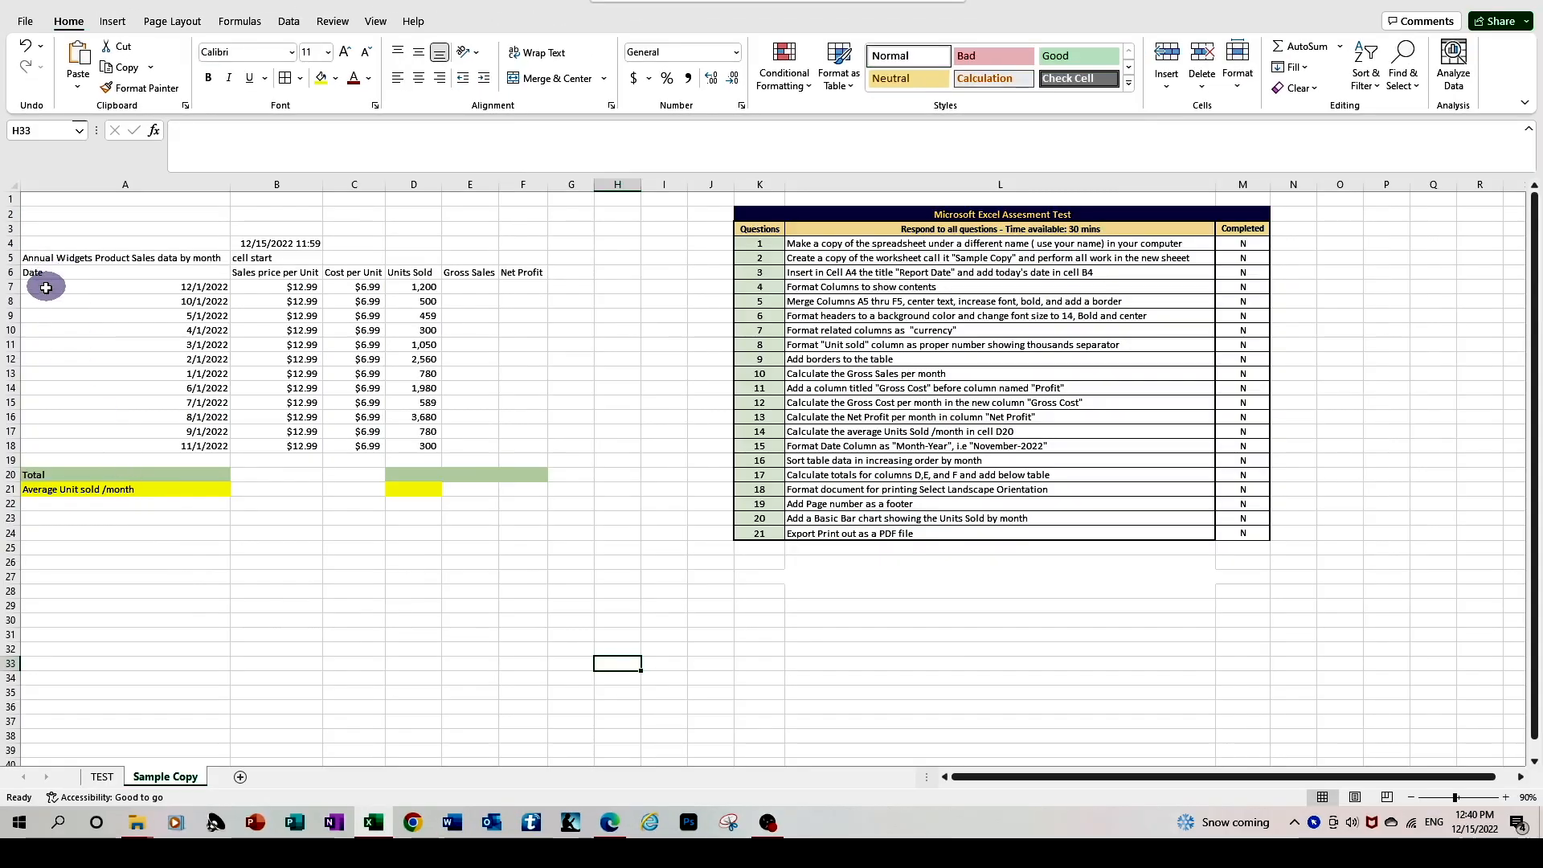
In the unformatted Sample Copy, use Format Cells to give A7 to F18 thin inside borders and a thick outline
left_click_drag(41, 286, 521, 437)
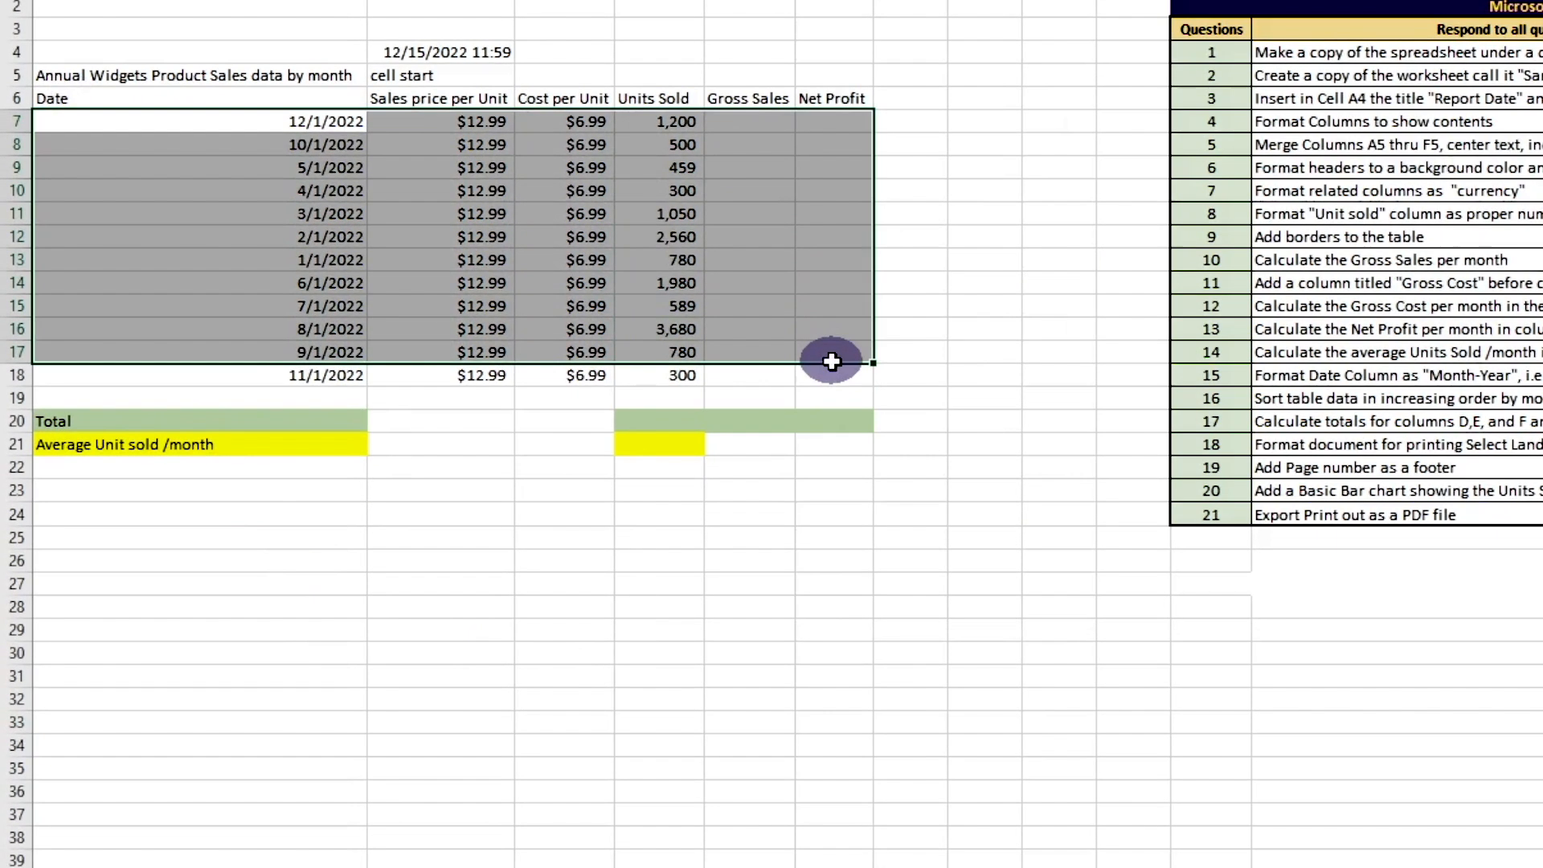
left_click_drag(831, 361, 832, 371)
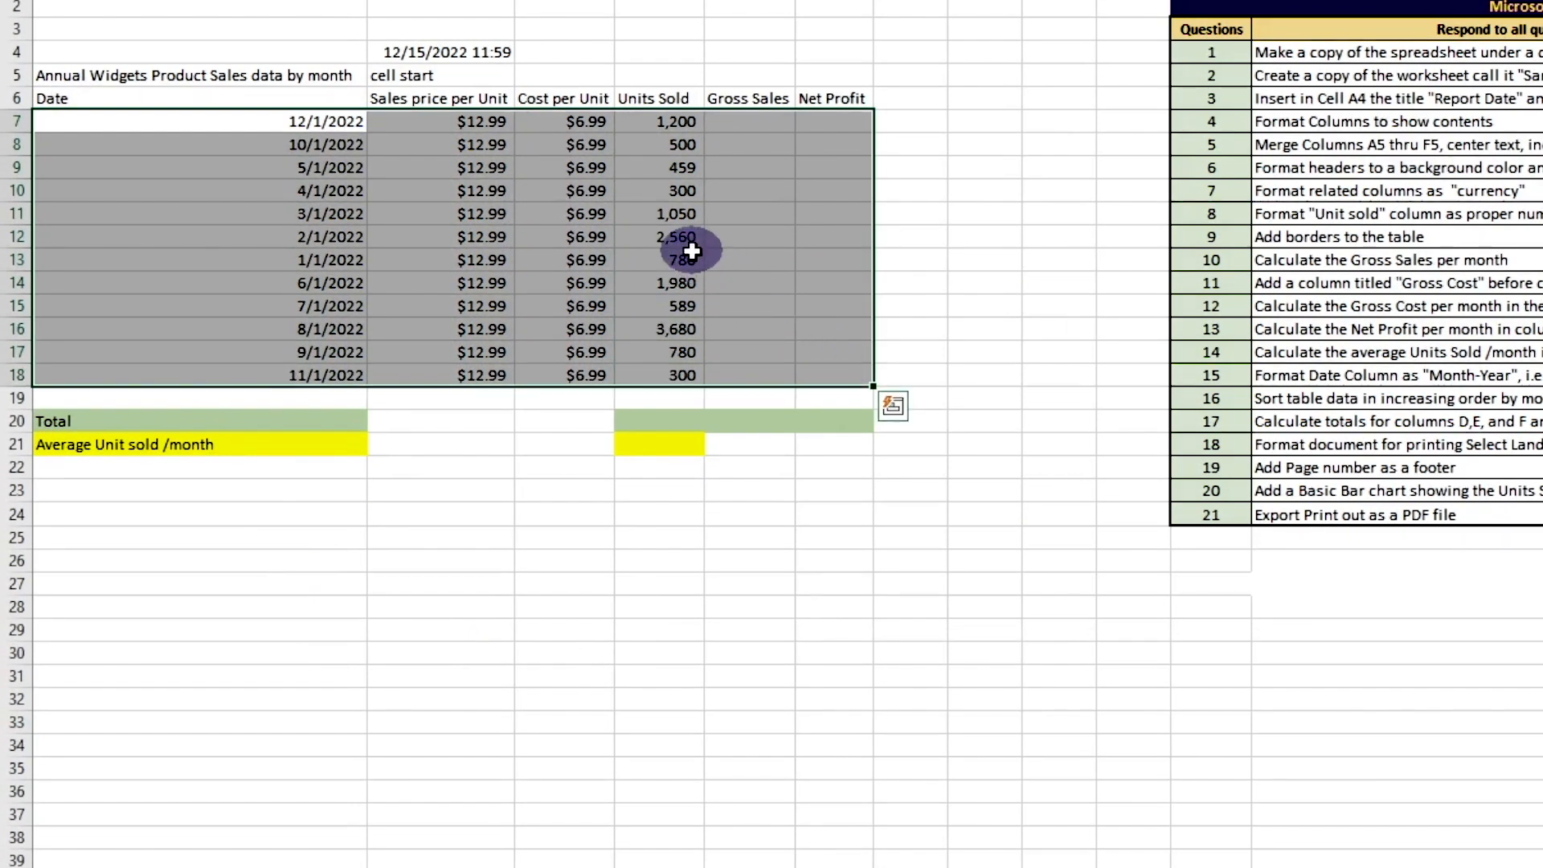
right_click(695, 259)
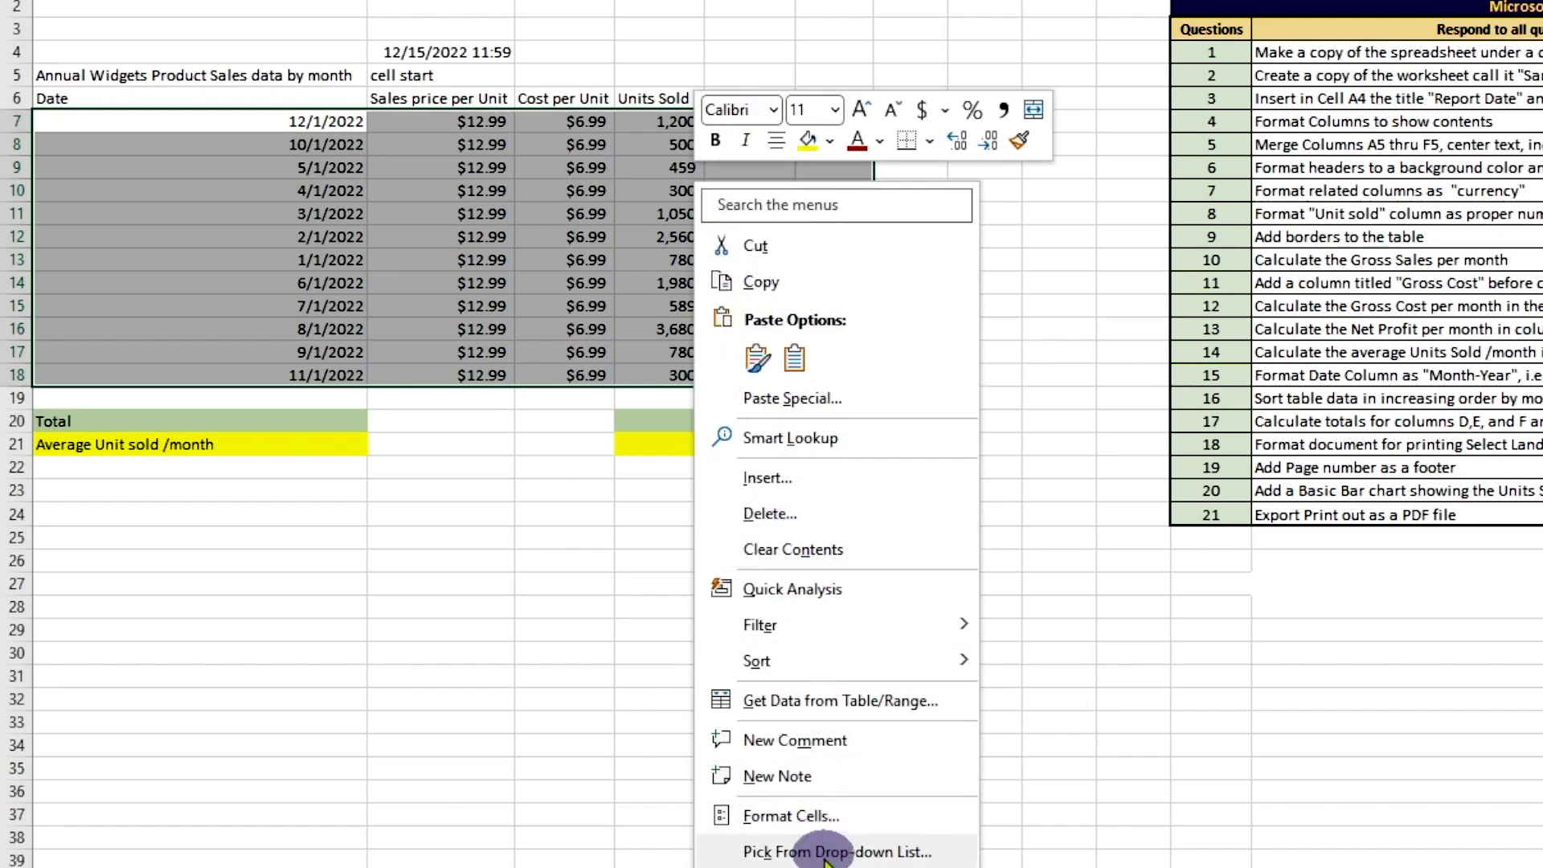
left_click(810, 815)
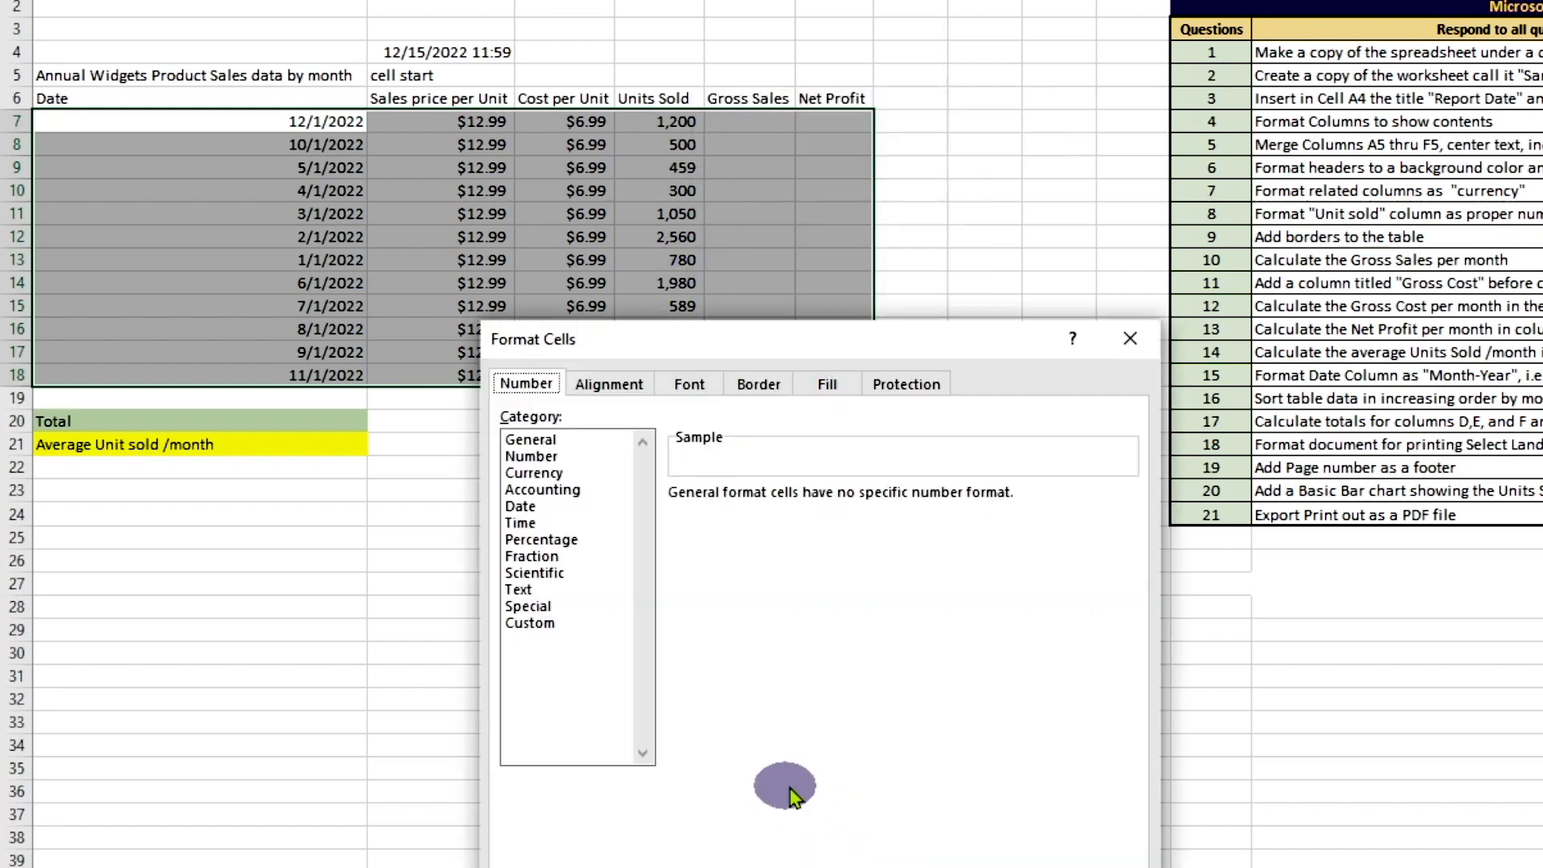
left_click(751, 393)
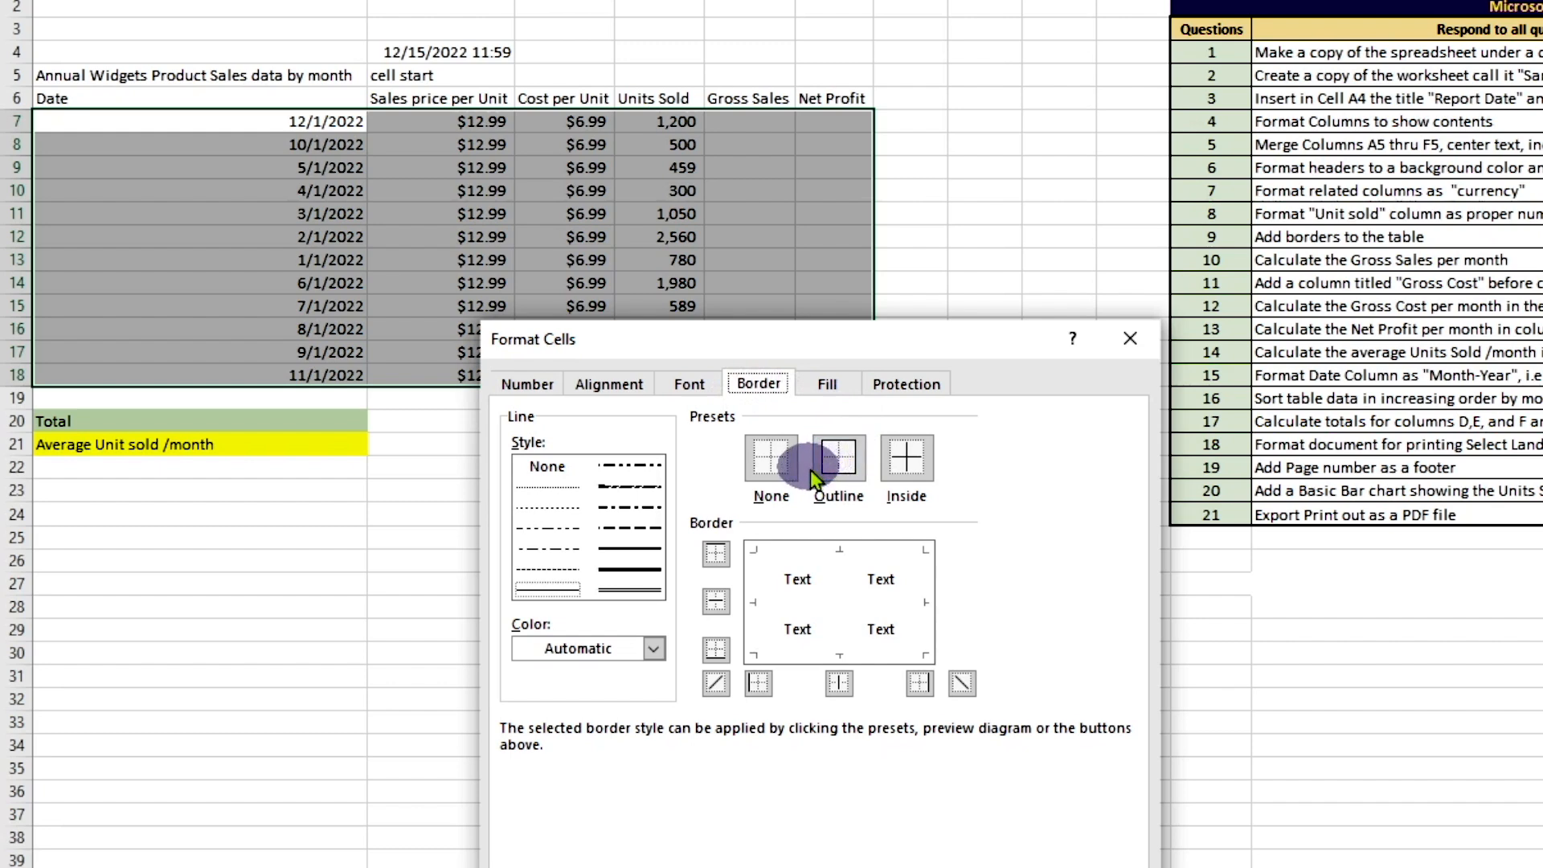
left_click(903, 460)
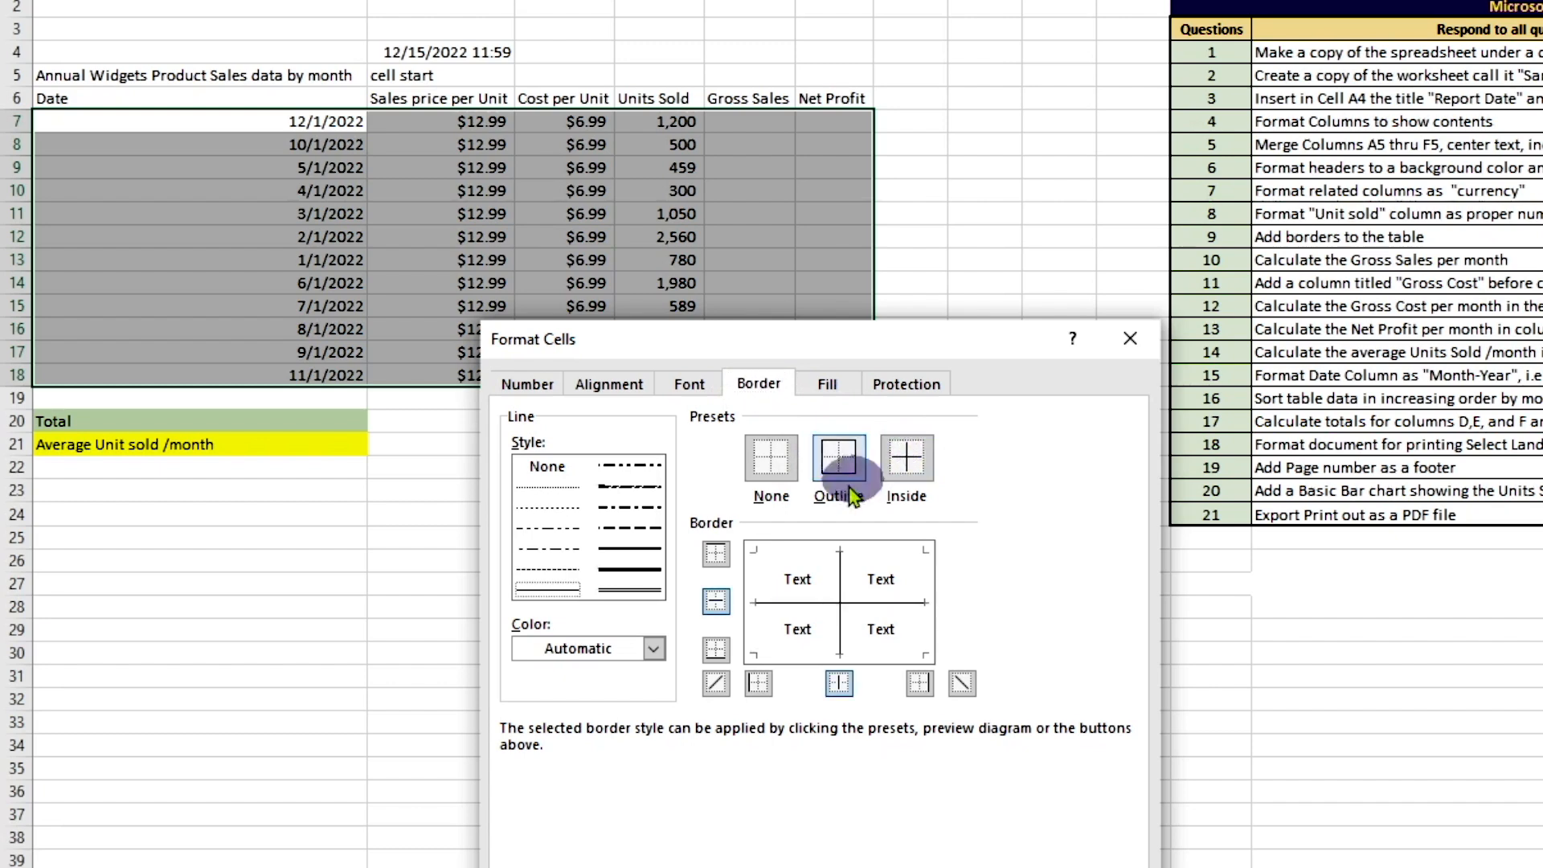
left_click(629, 569)
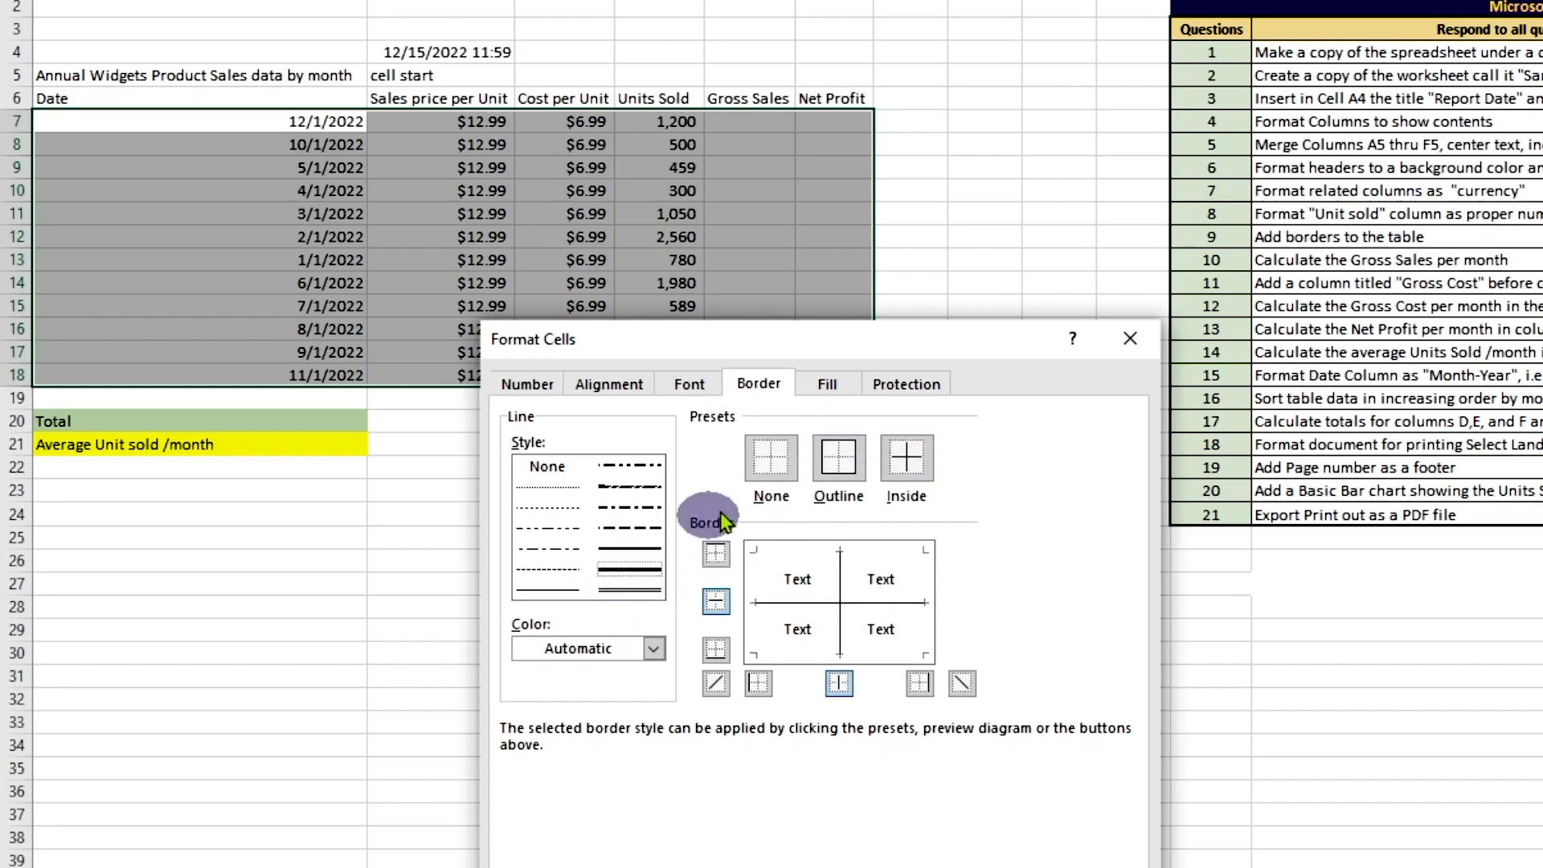
left_click(847, 461)
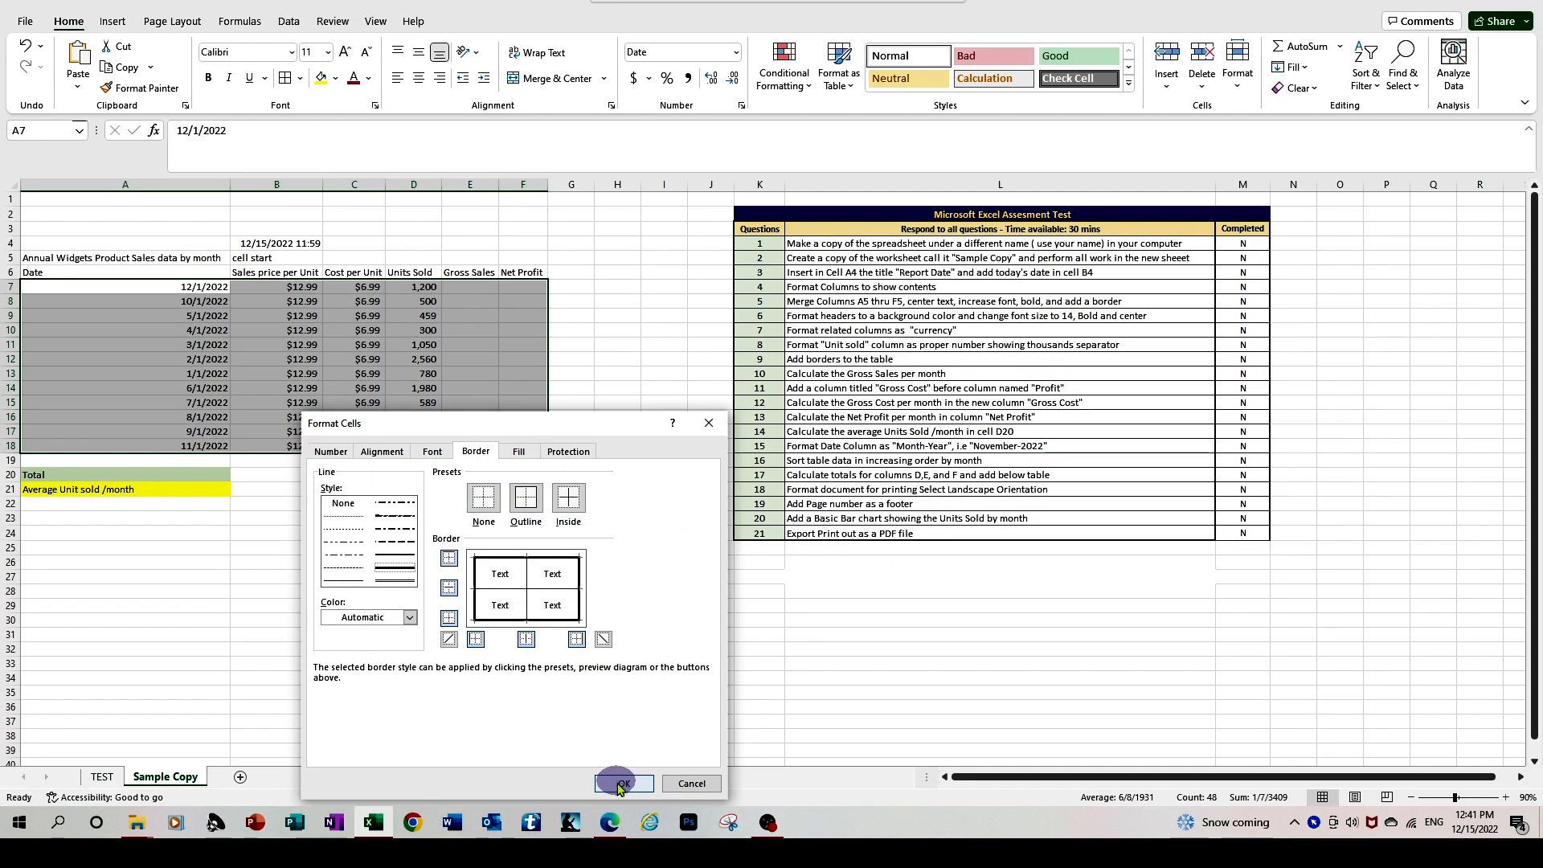
left_click(623, 783)
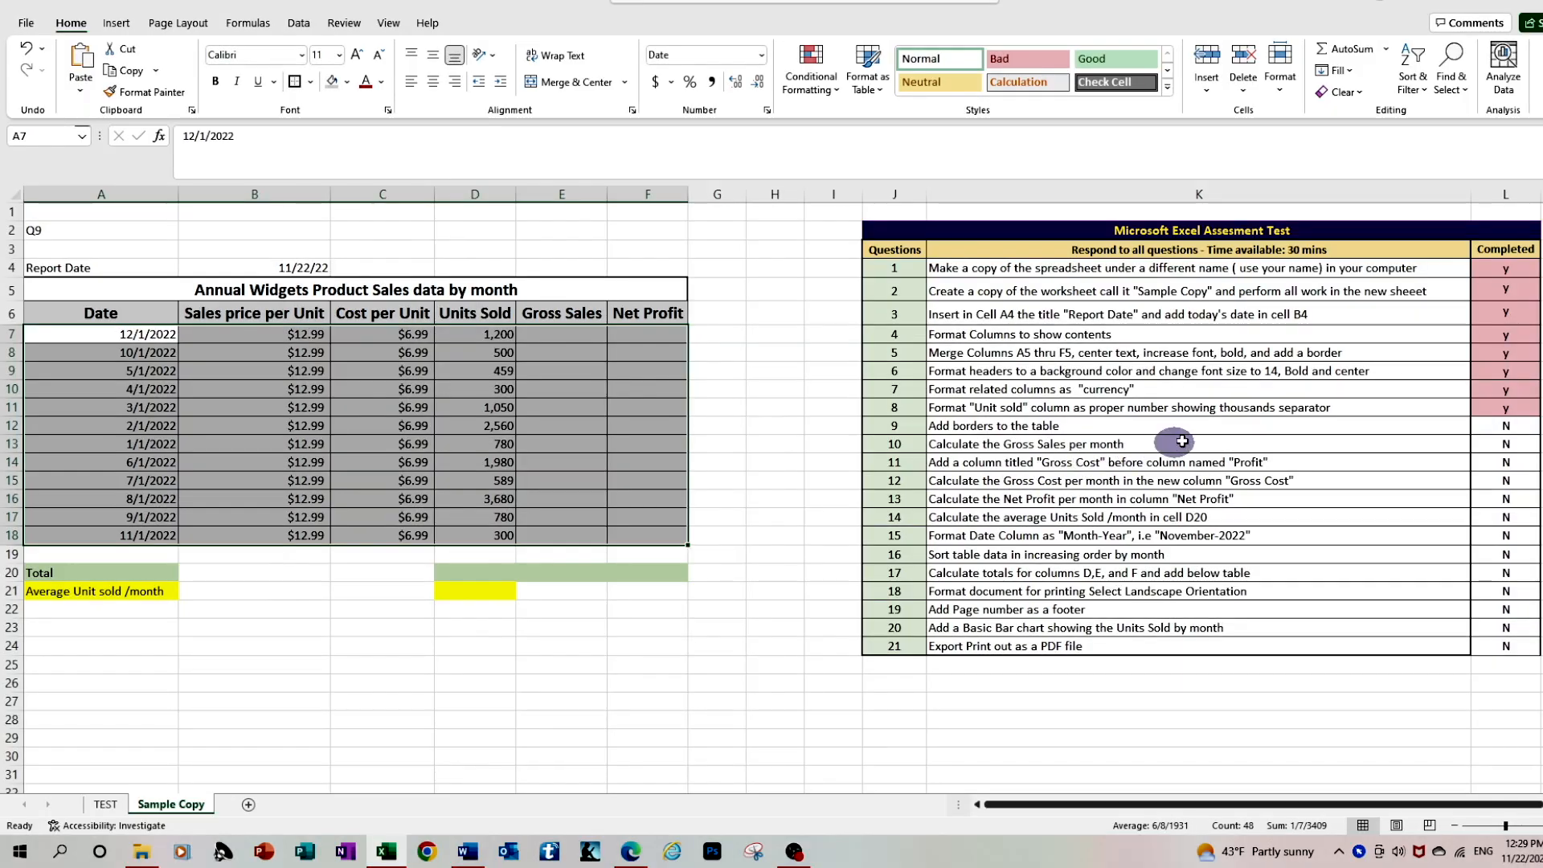
Mark question 9 as completed with "y" in cell L12 of the assessment list
left_click(1503, 427)
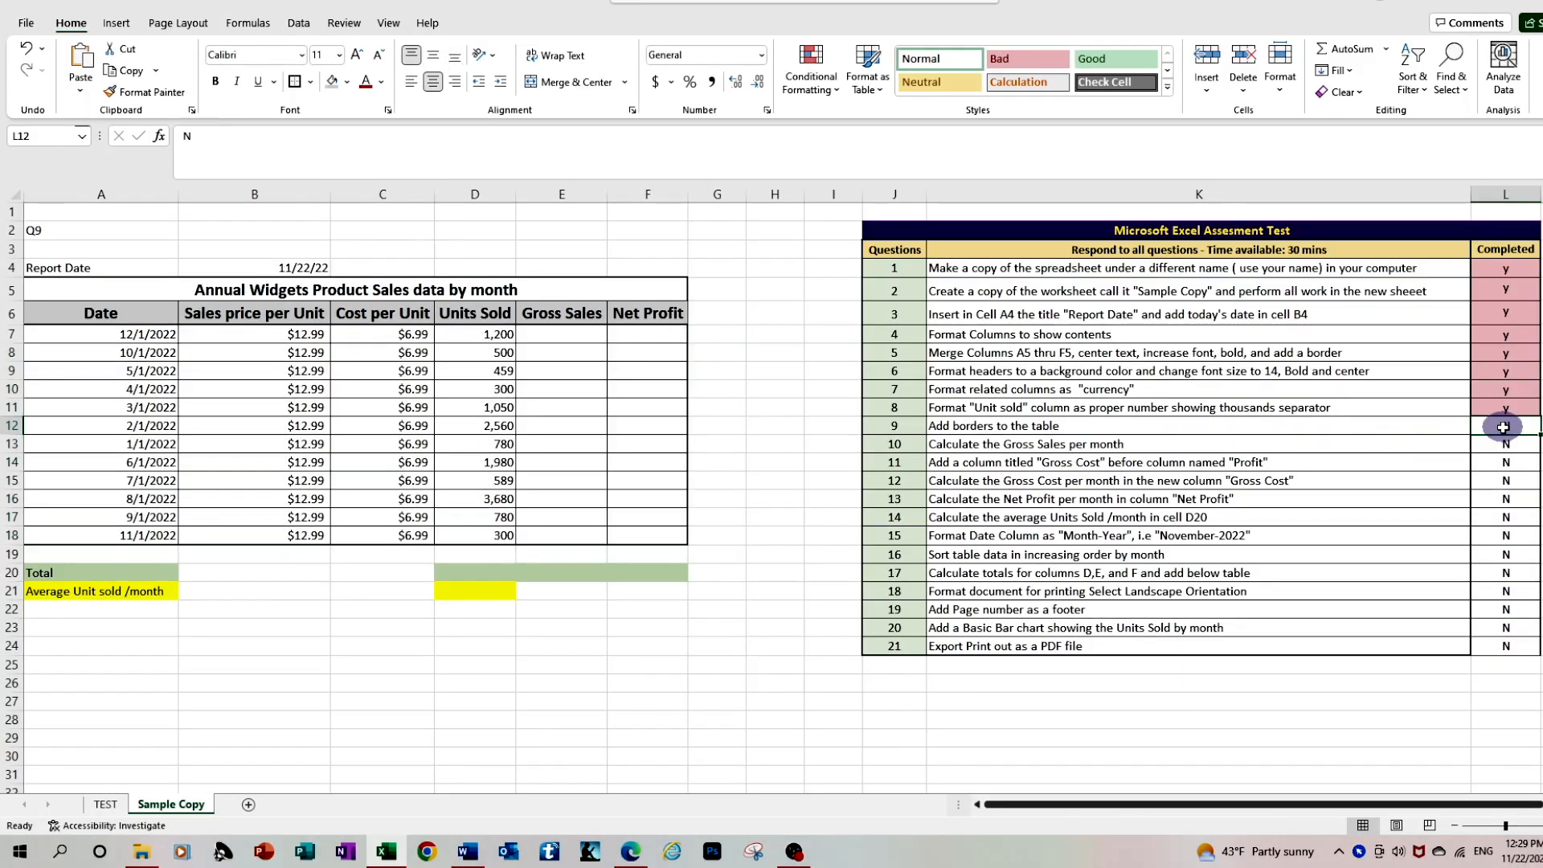
type("y")
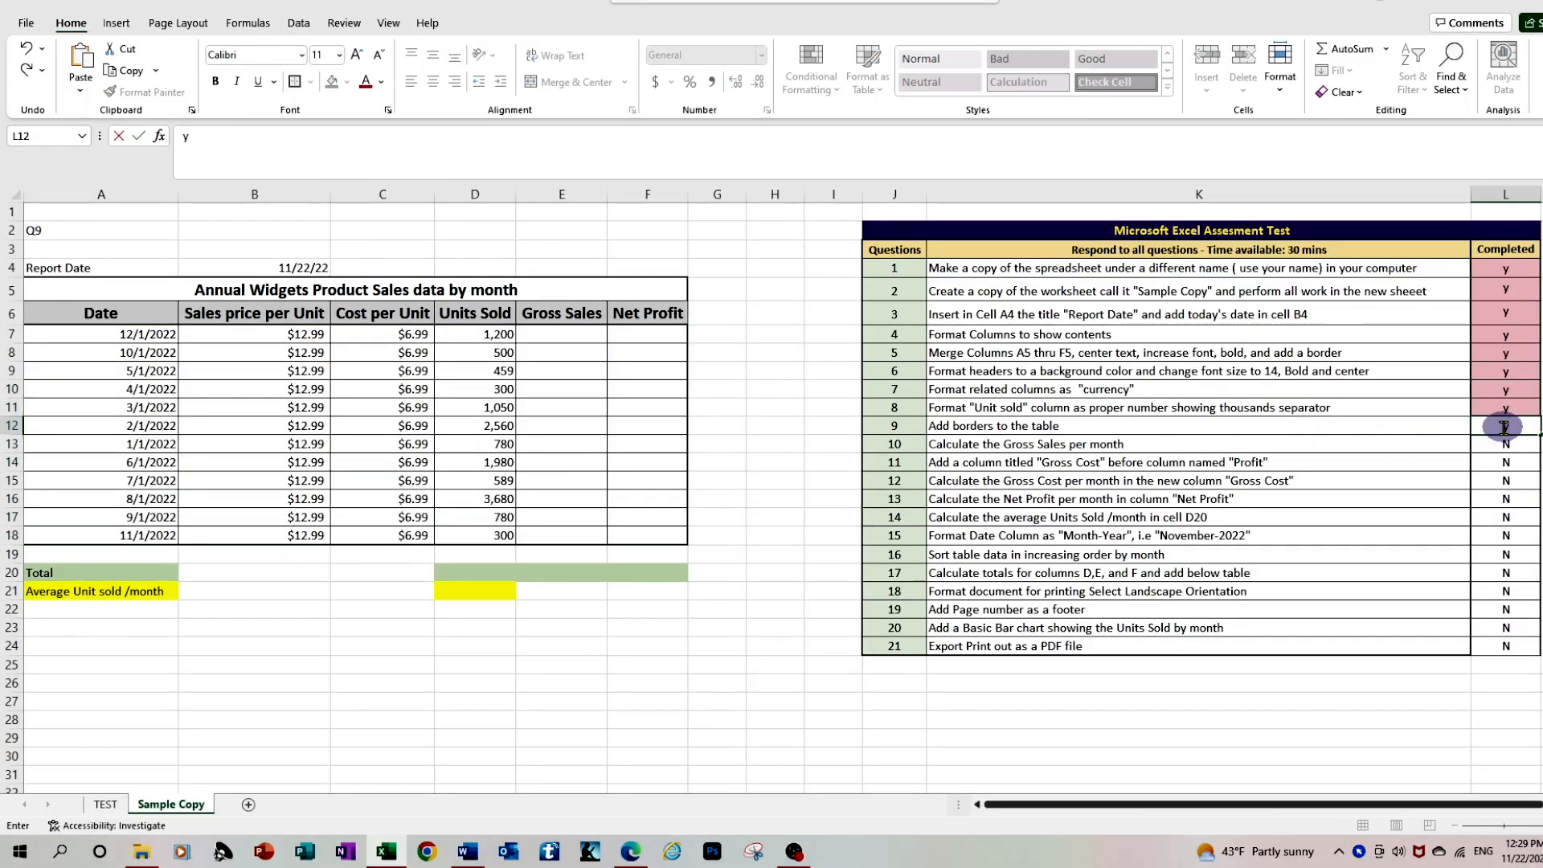
key("Return")
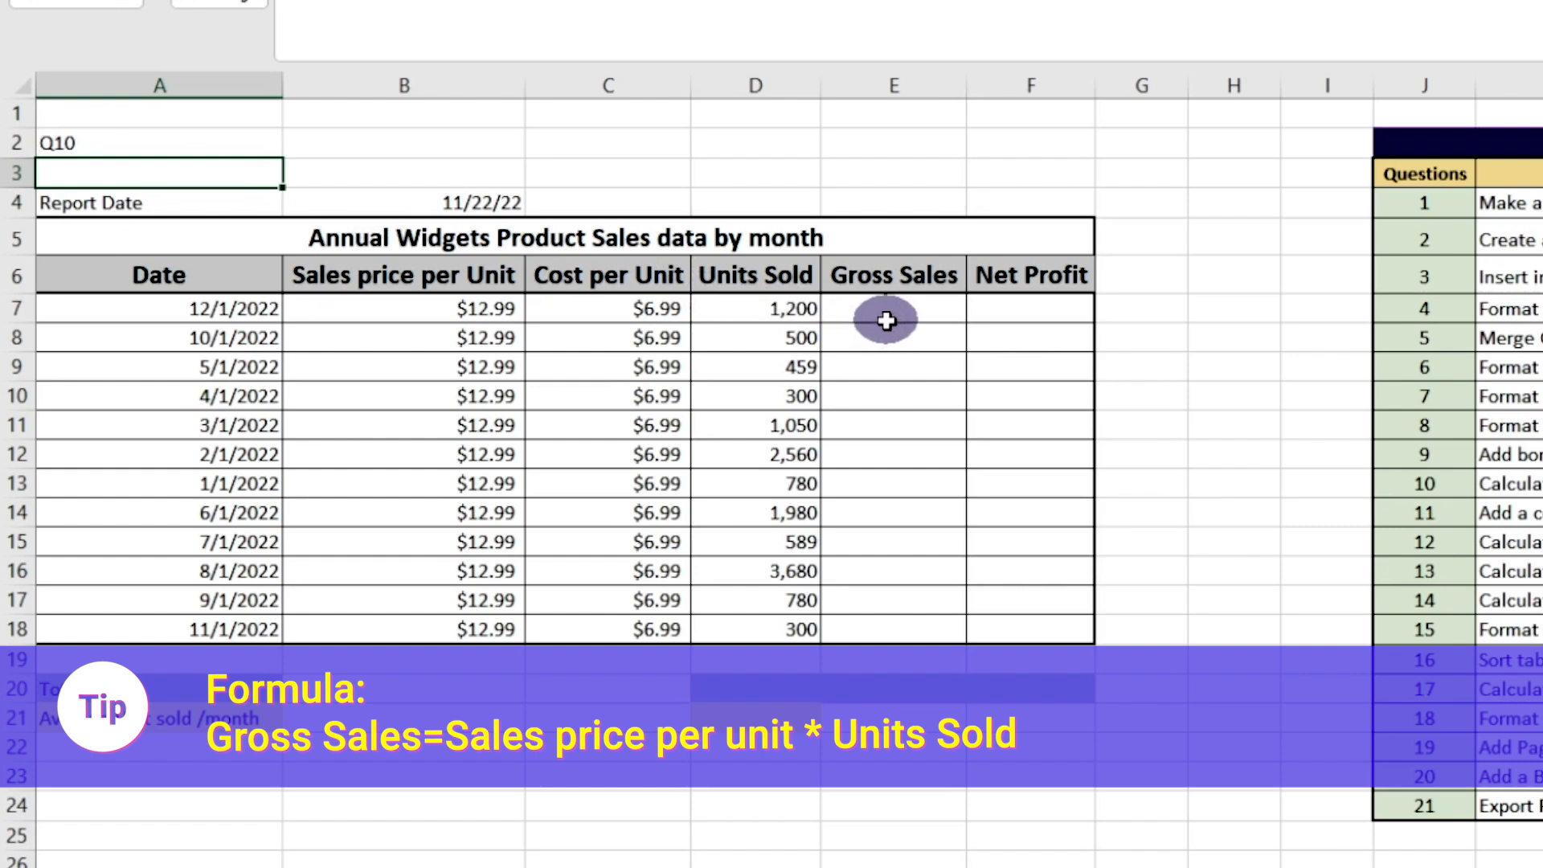
Calculate the first month's gross sales in E7 with the formula =B7*D7
left_click(895, 309)
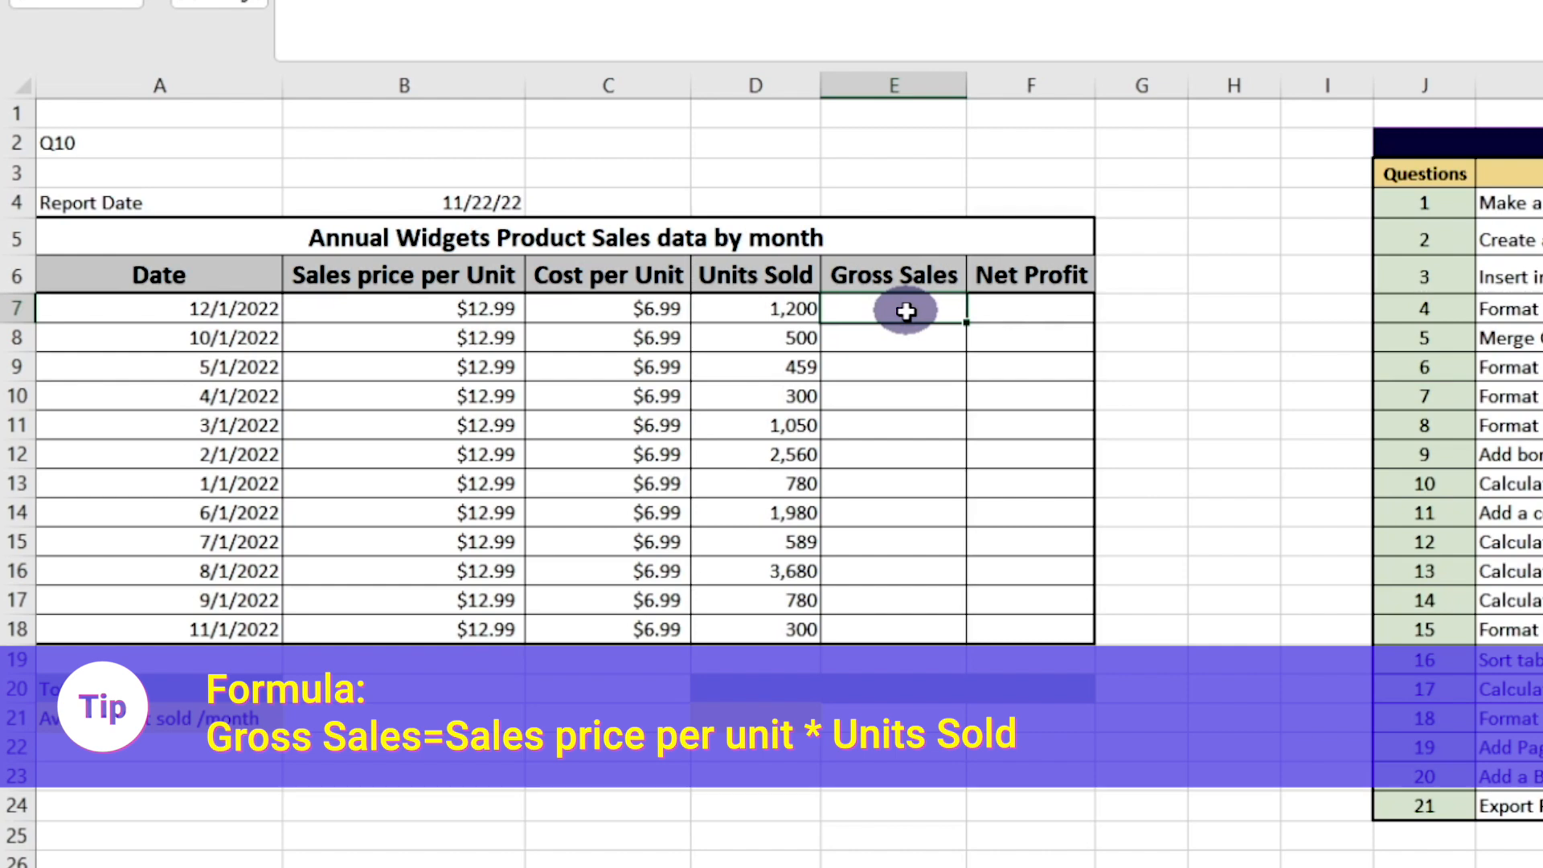
double_click(907, 311)
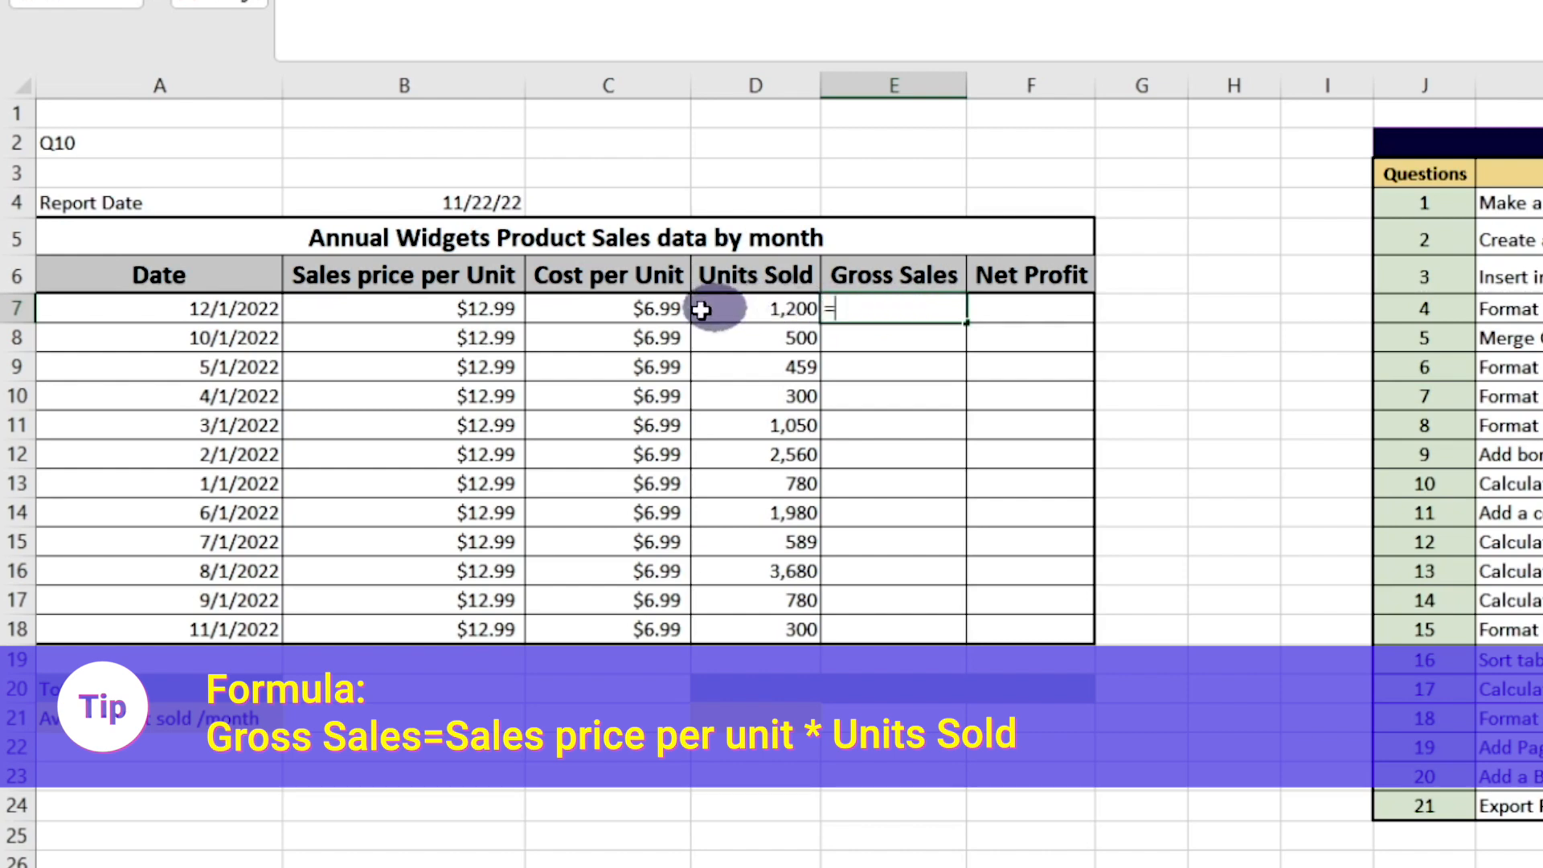
left_click(444, 311)
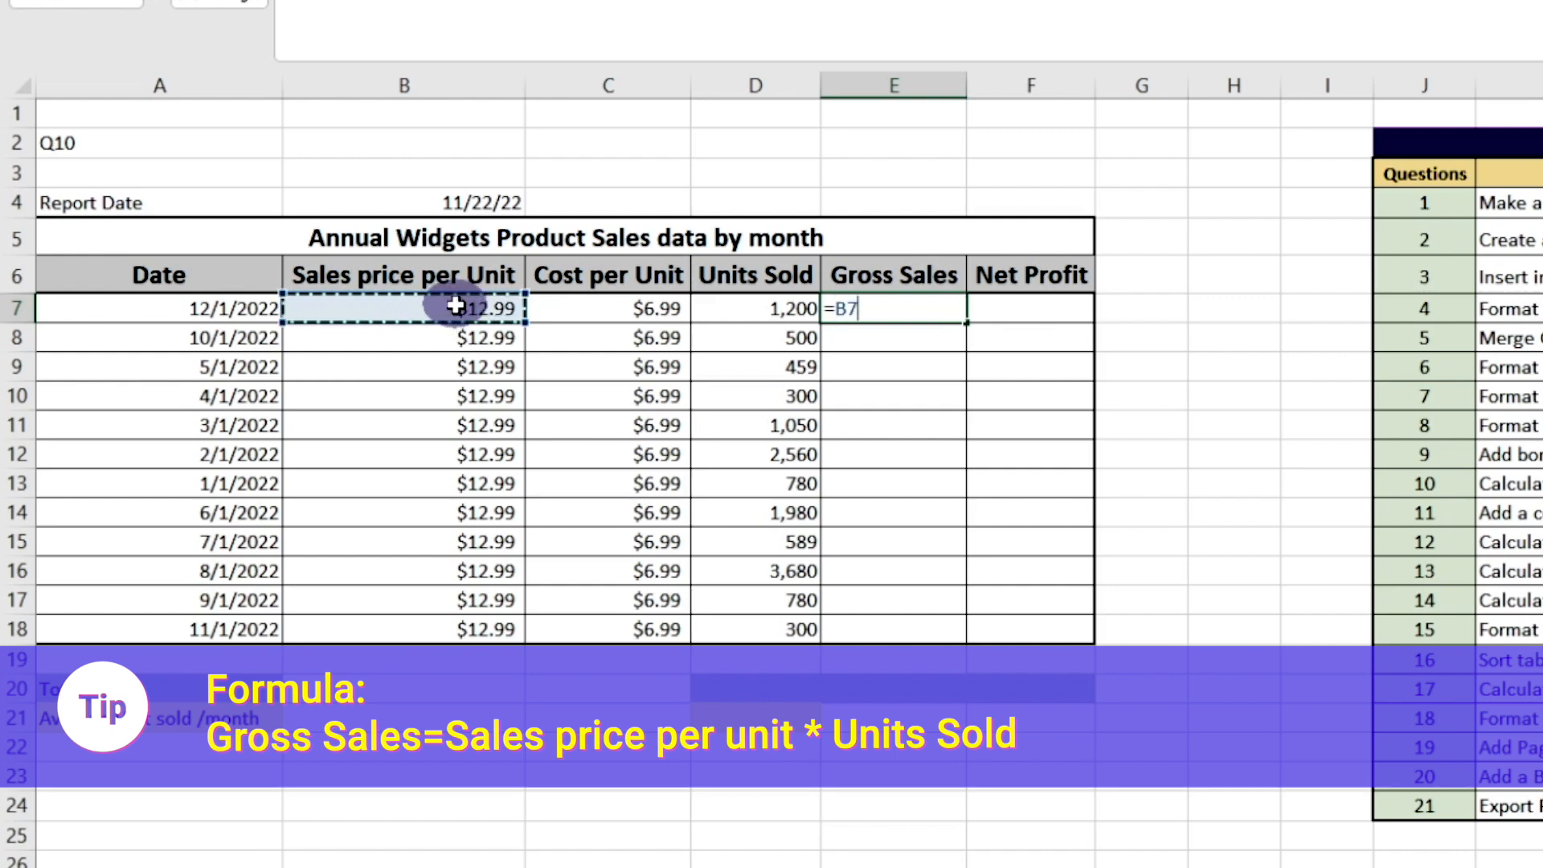
type("*")
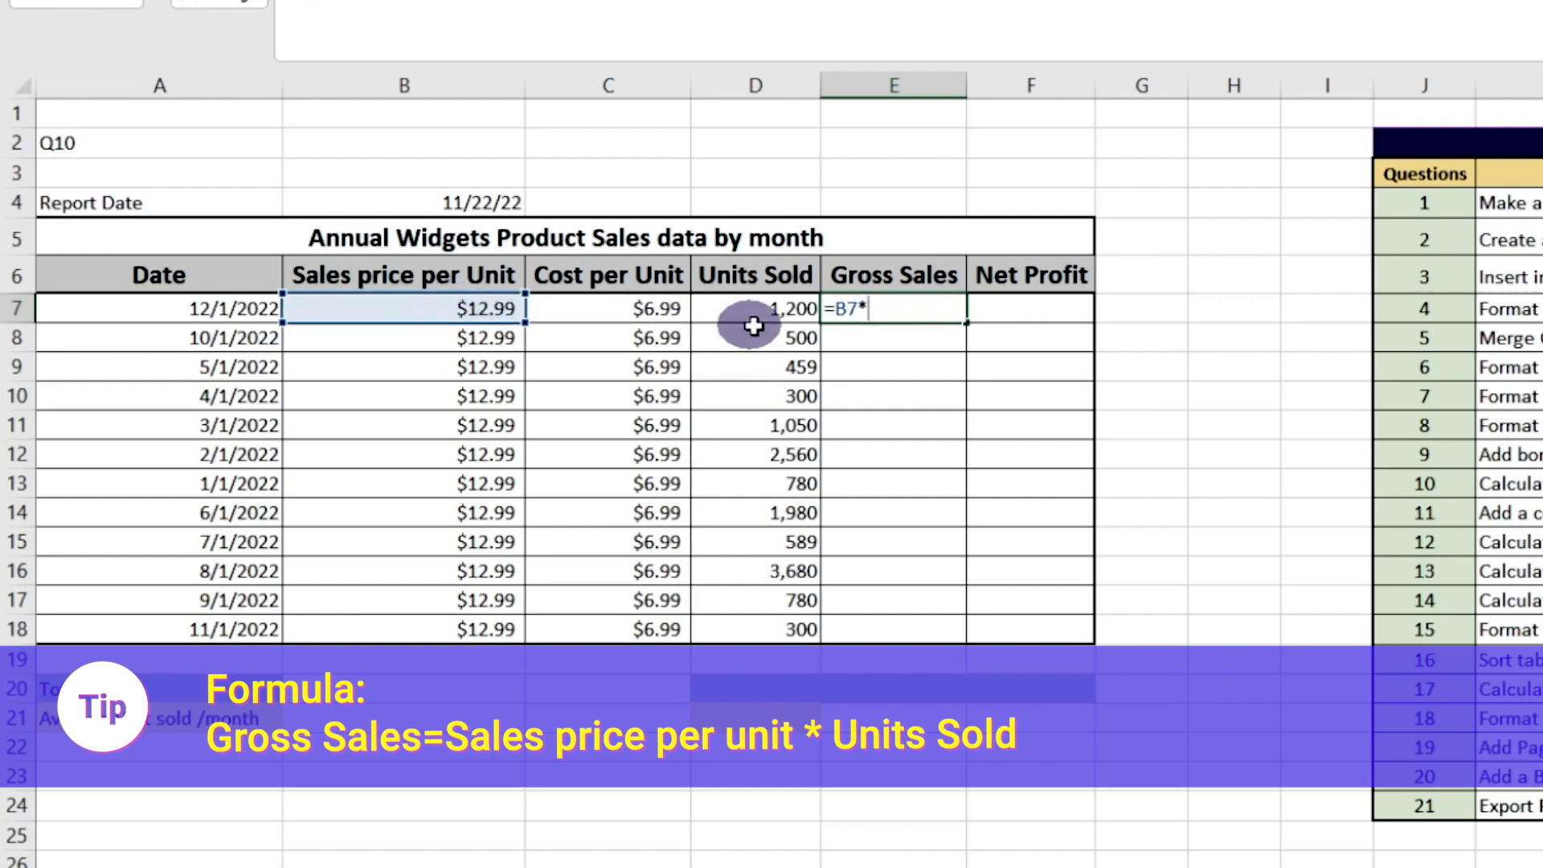
left_click(787, 308)
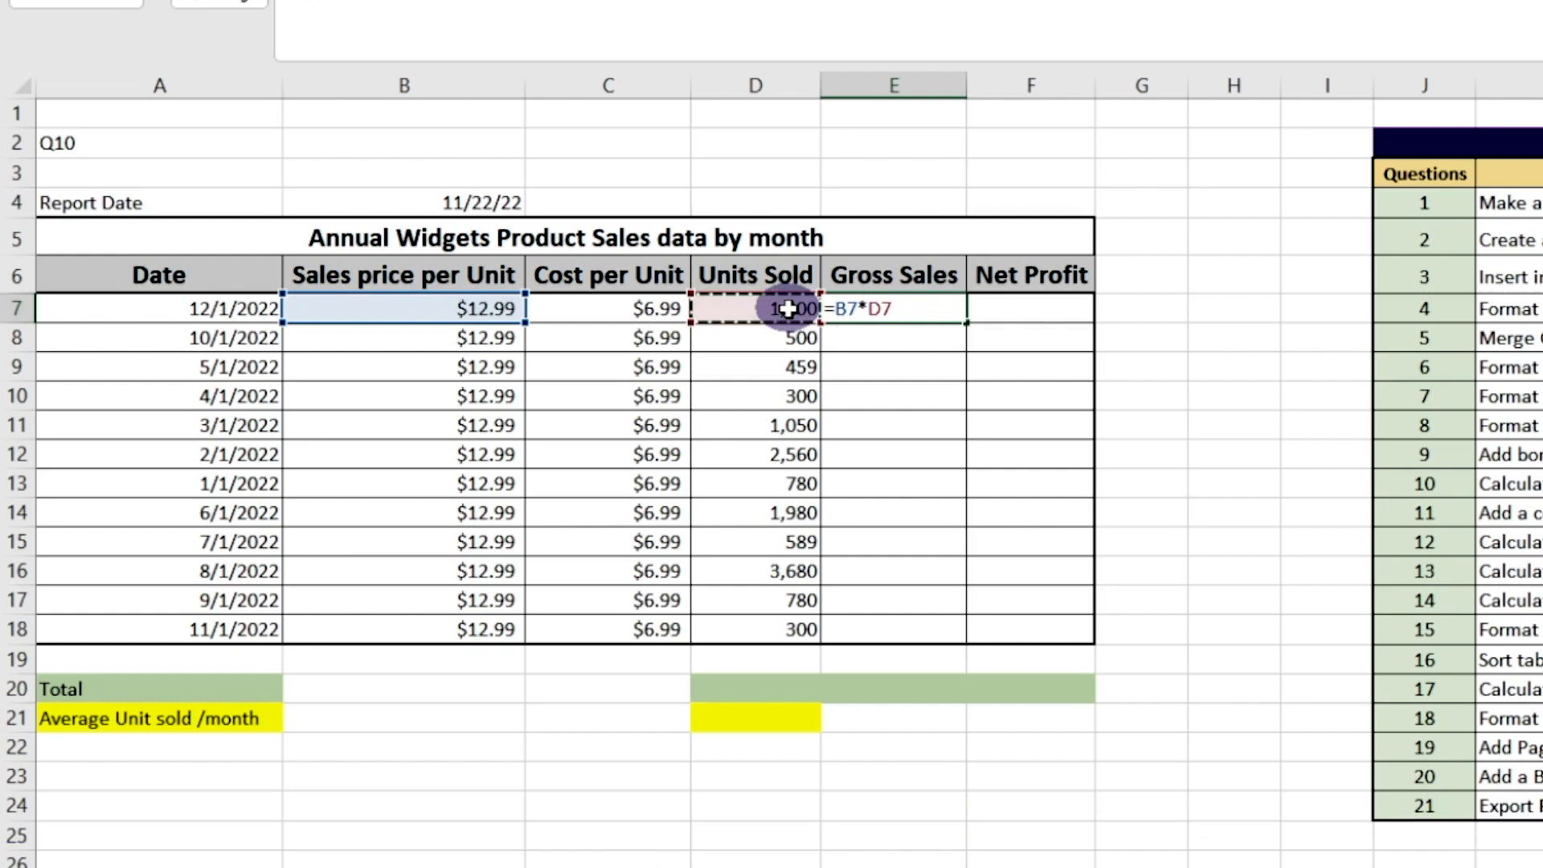
key("Return")
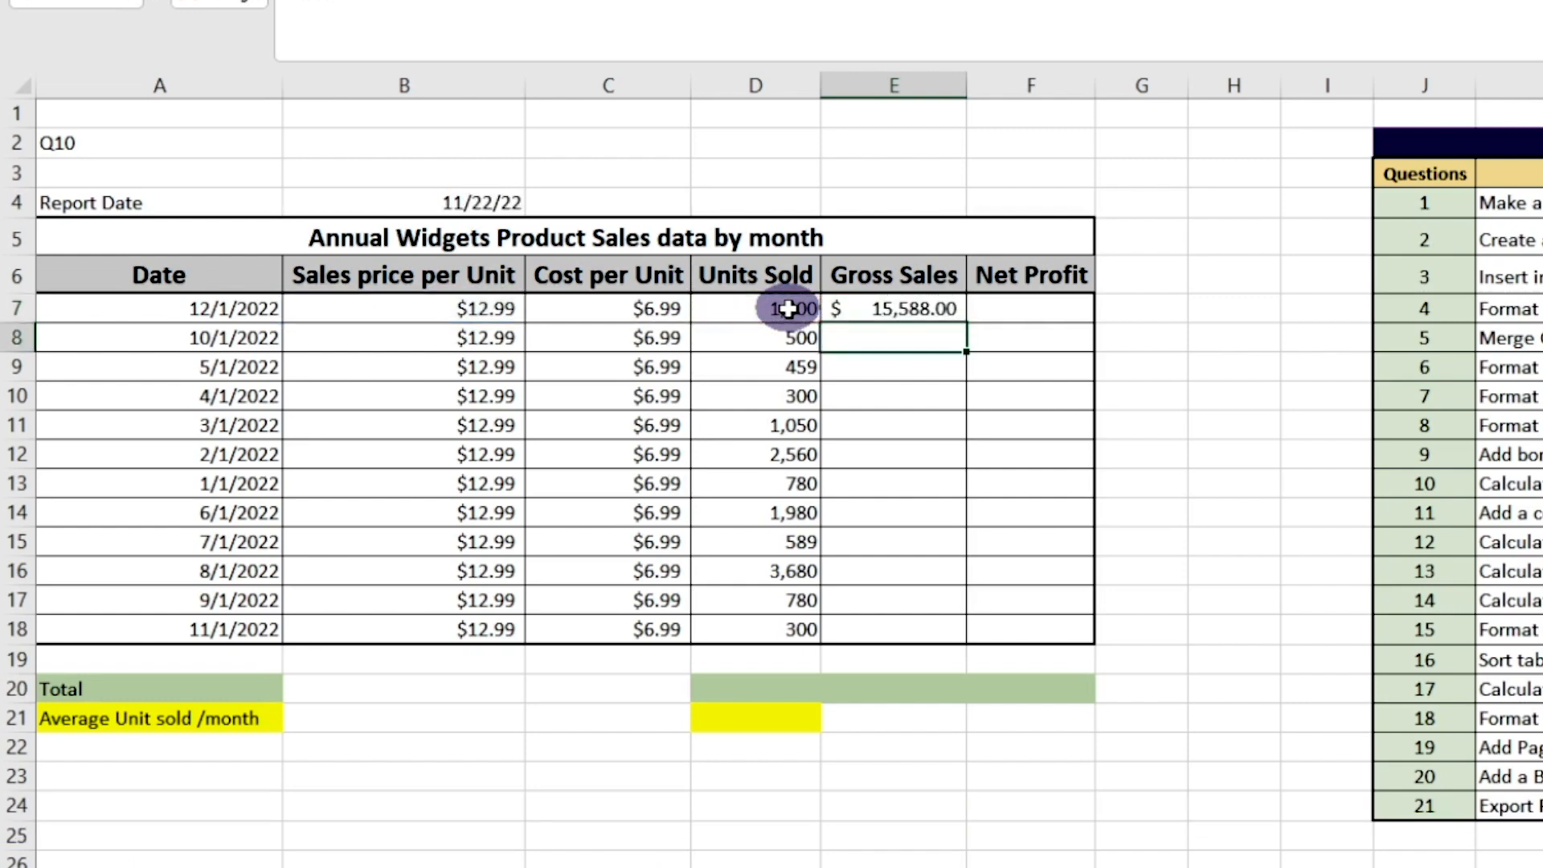
left_click(875, 307)
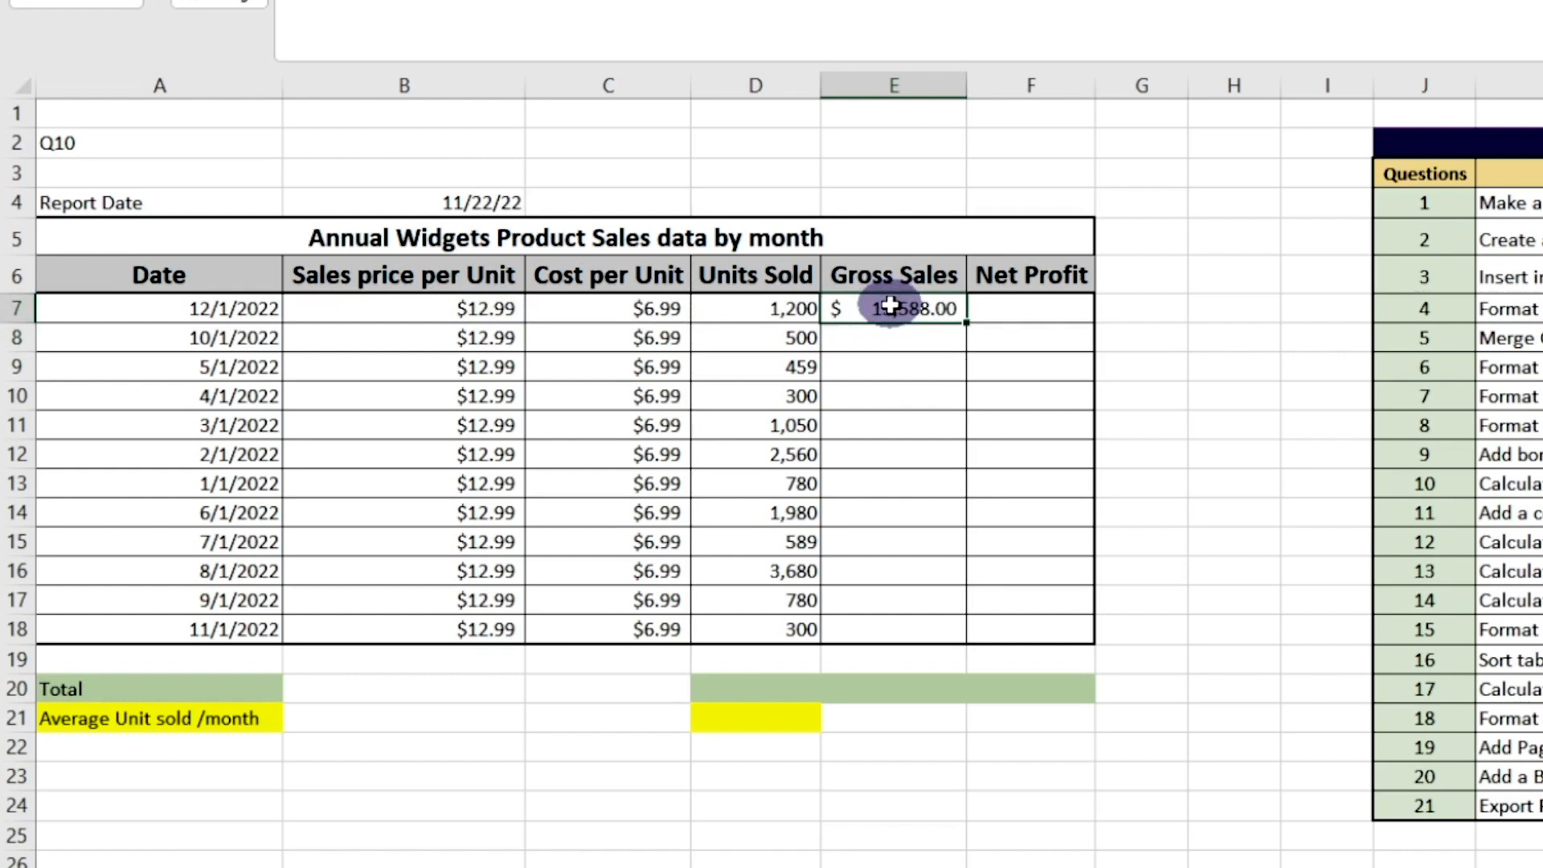
Copy the gross sales formula from E7 and paste it into E8 to E18 for the remaining months
right_click(890, 306)
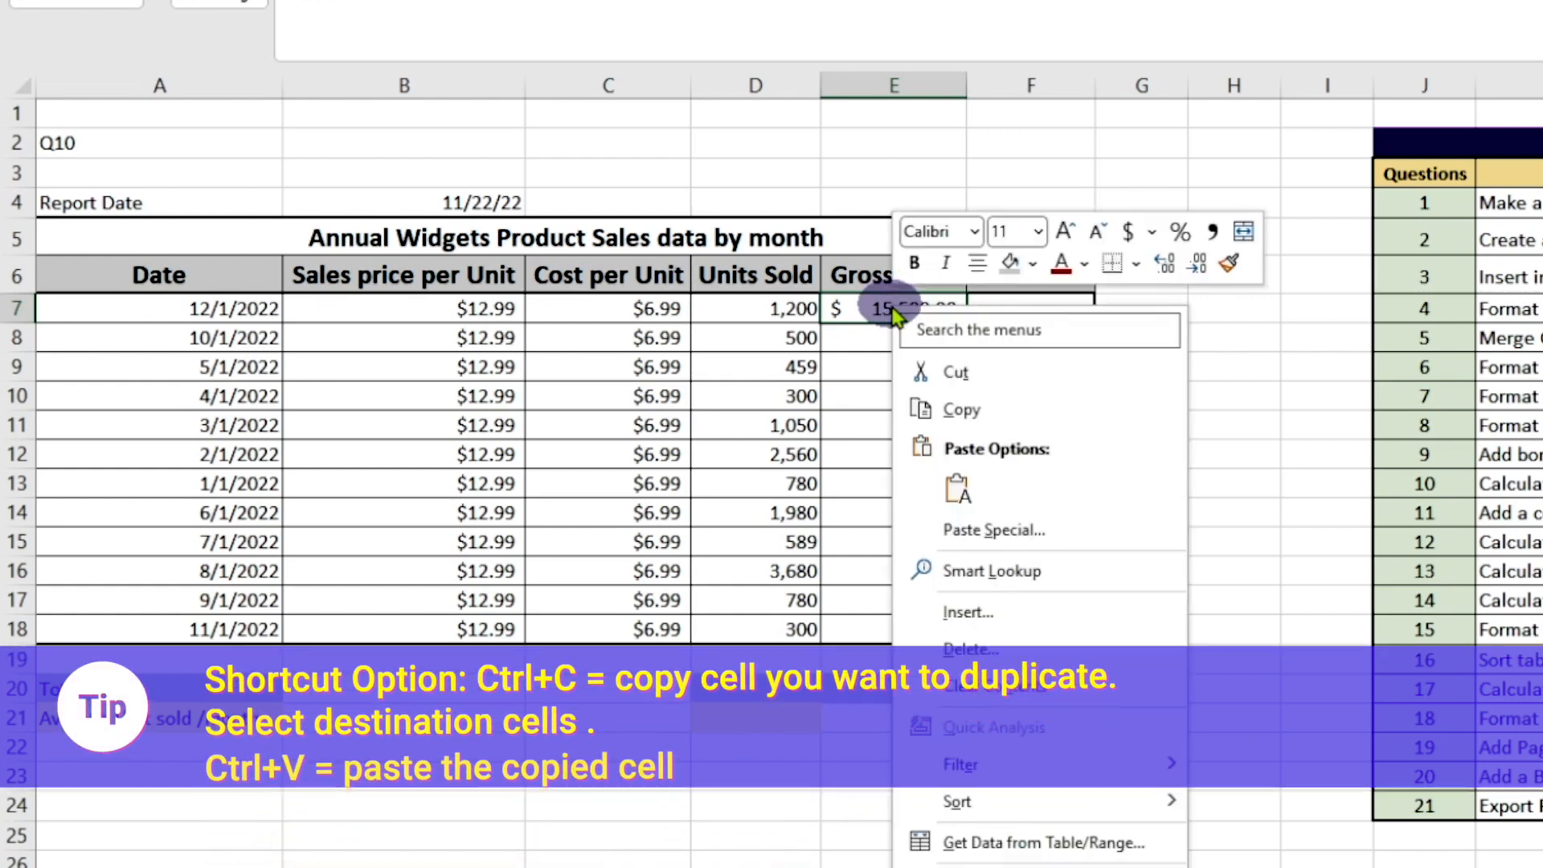
left_click(958, 409)
left_click_drag(881, 343, 891, 636)
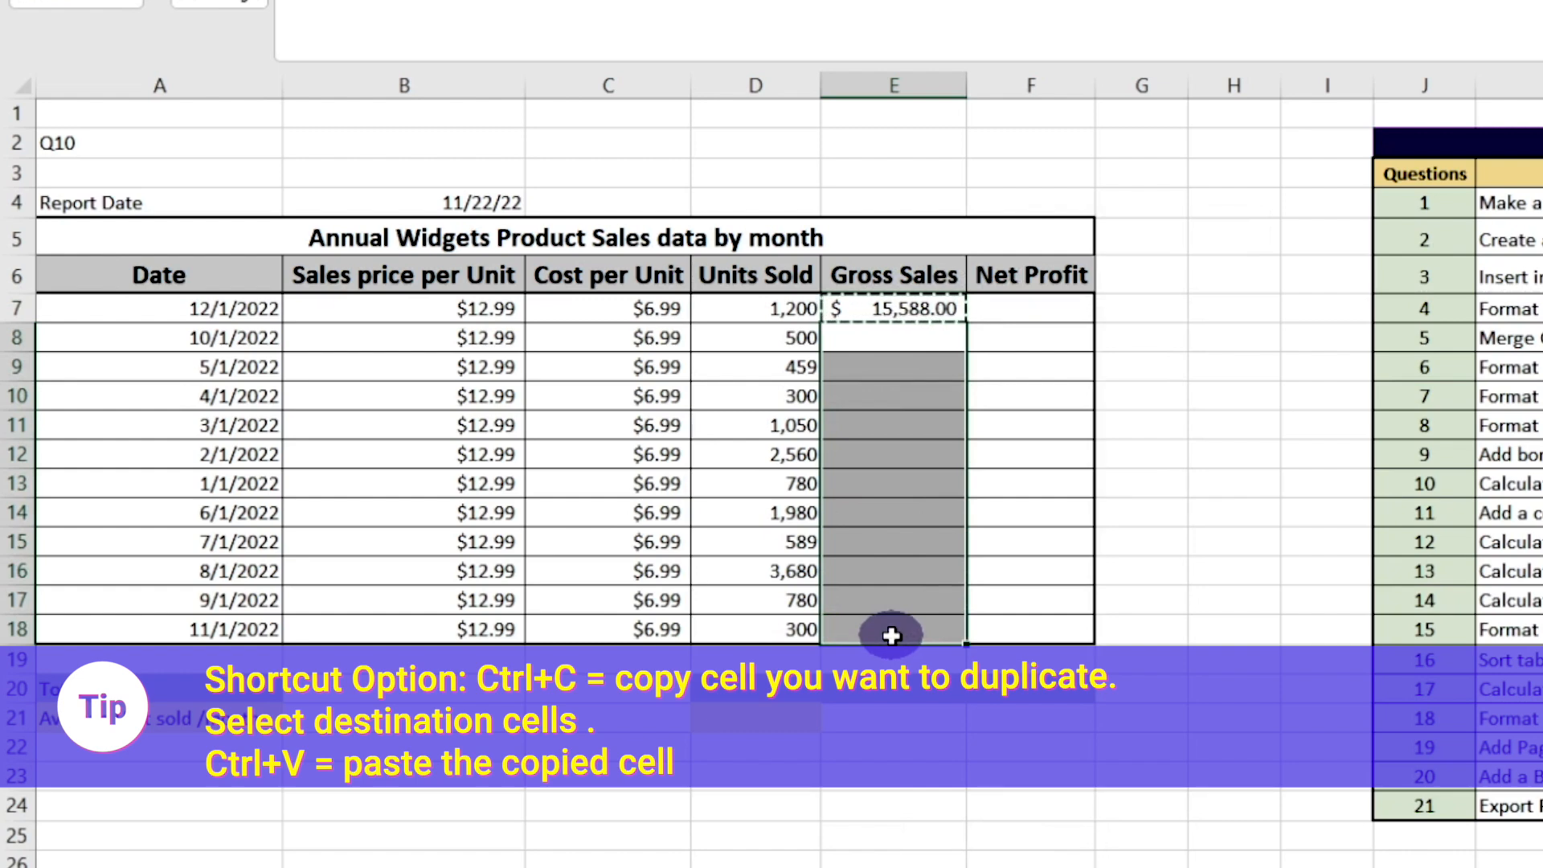
right_click(894, 634)
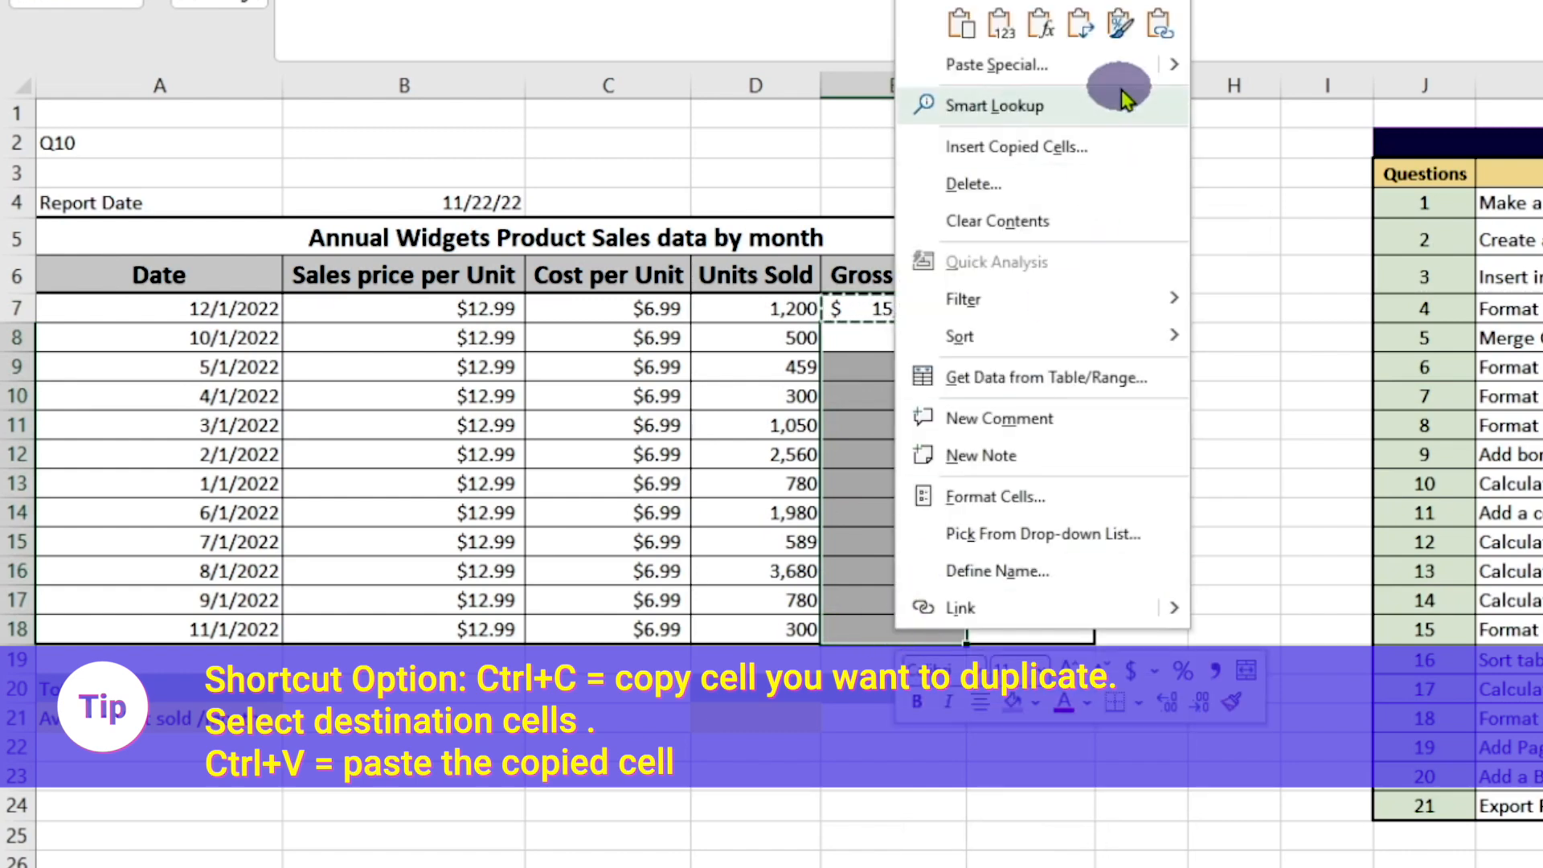
left_click(957, 25)
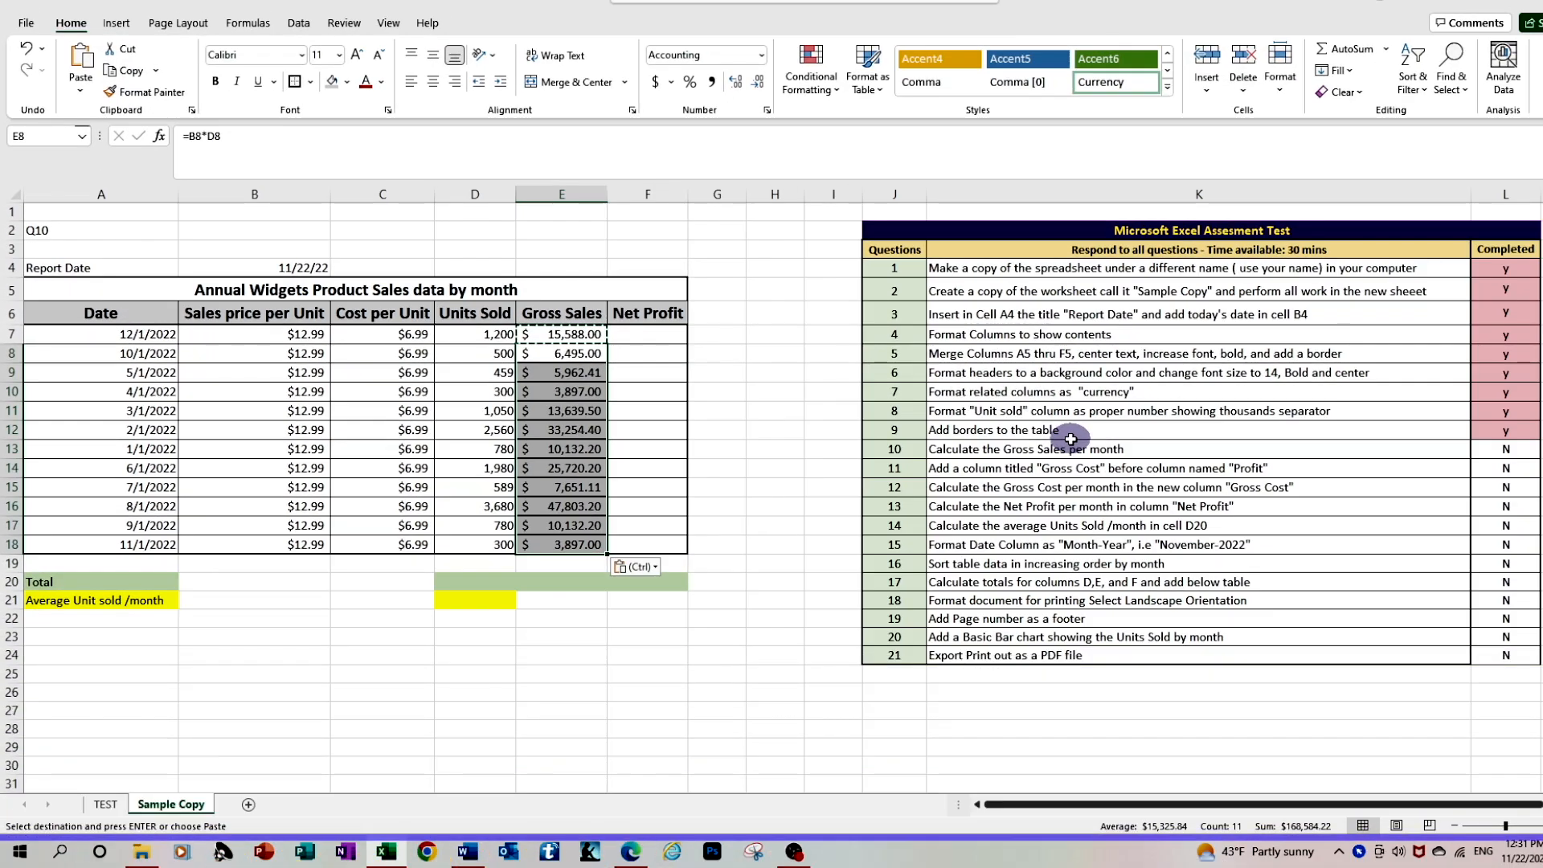
Mark question 10 as completed with "y" in cell L13 of the assessment list
left_click(1515, 453)
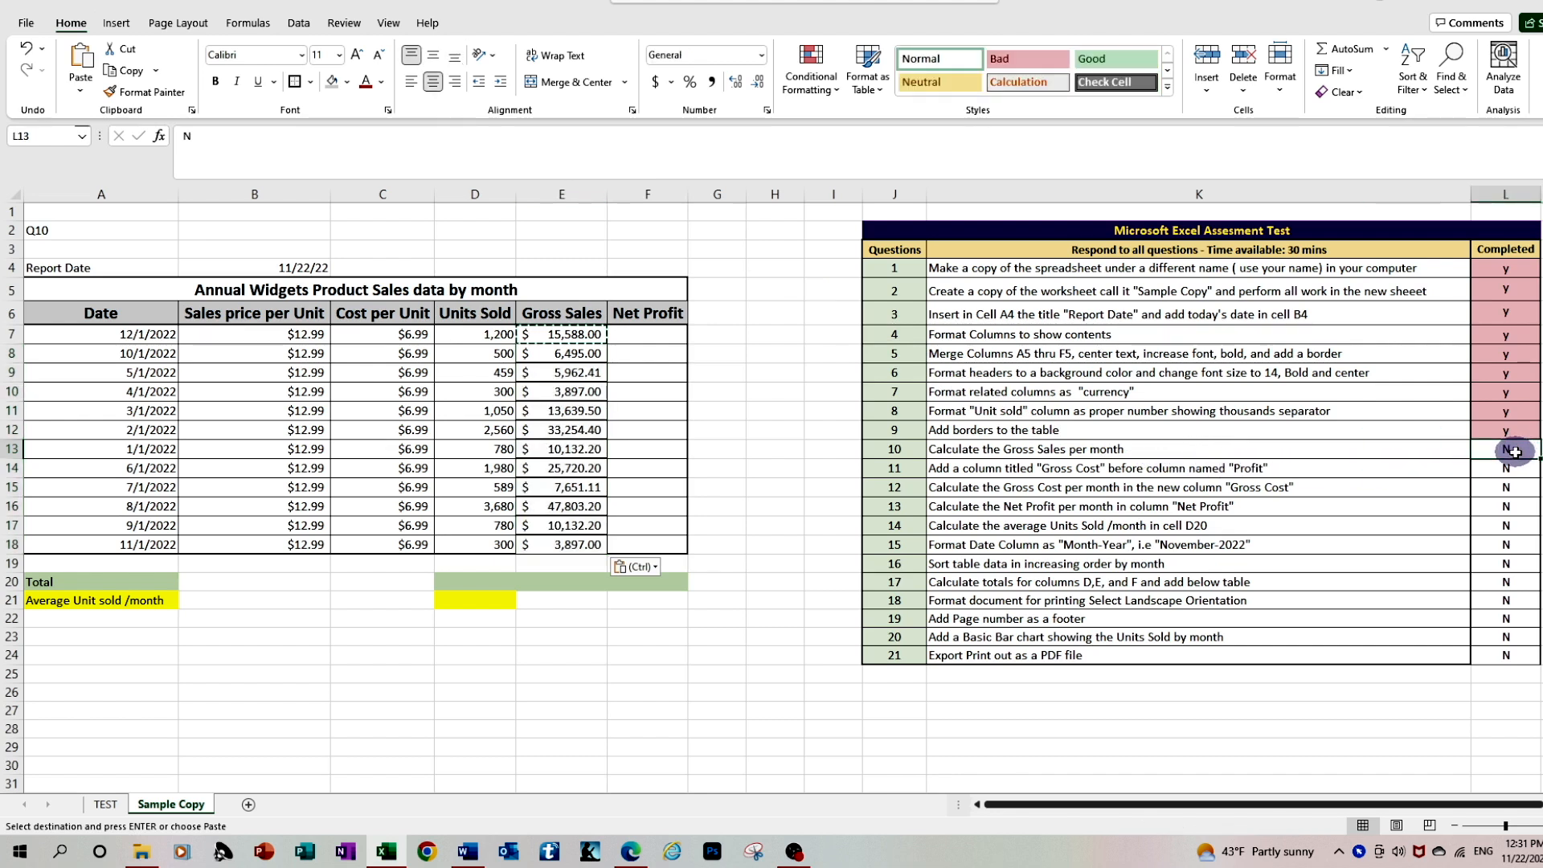
type("y")
key("Return")
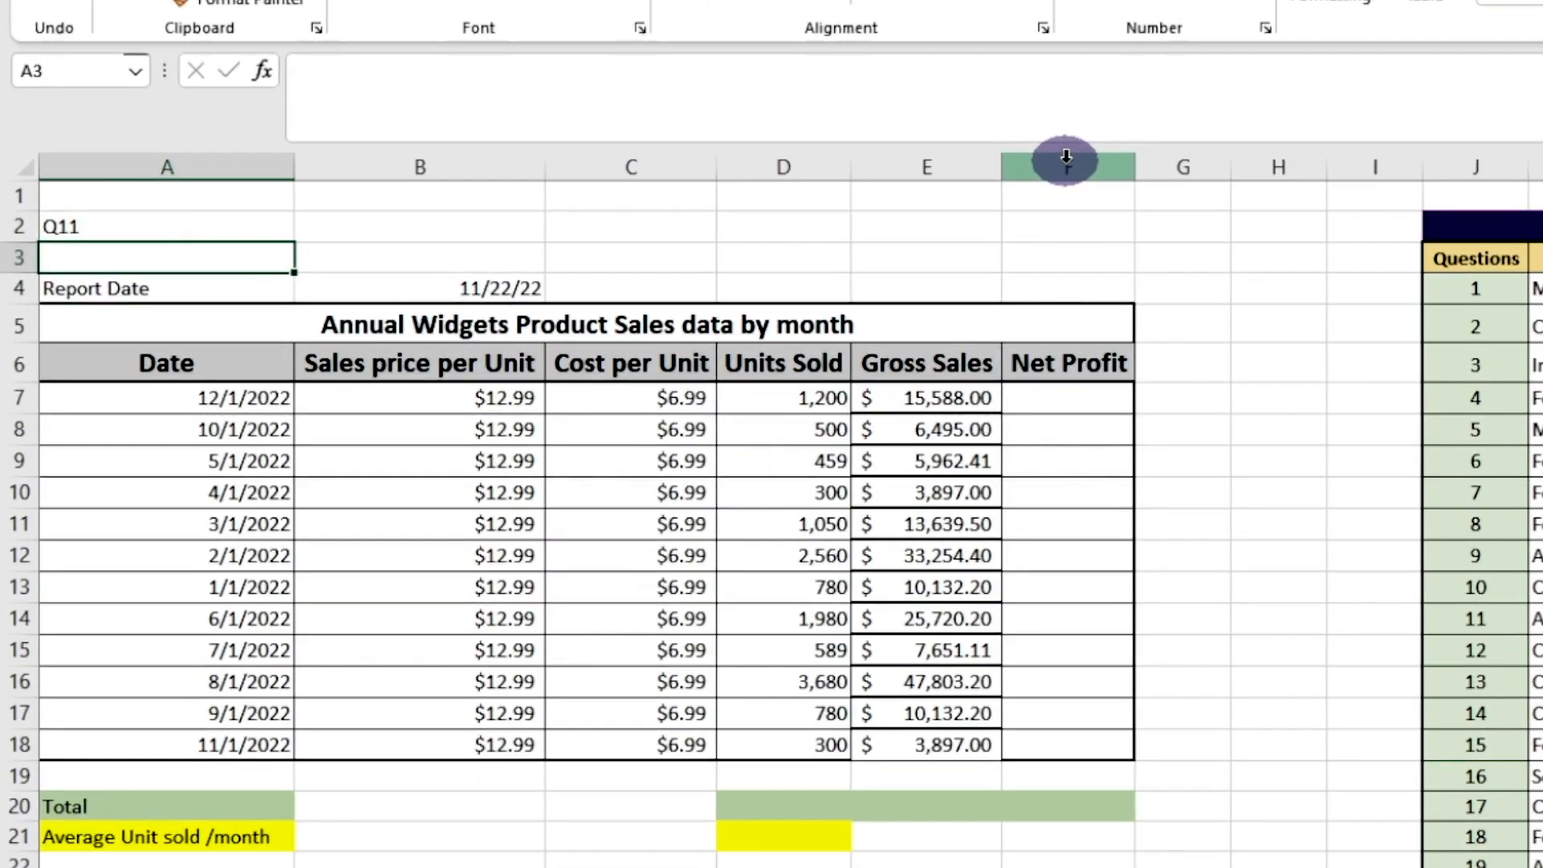
Insert a new column F before the Net Profit column
left_click(1066, 158)
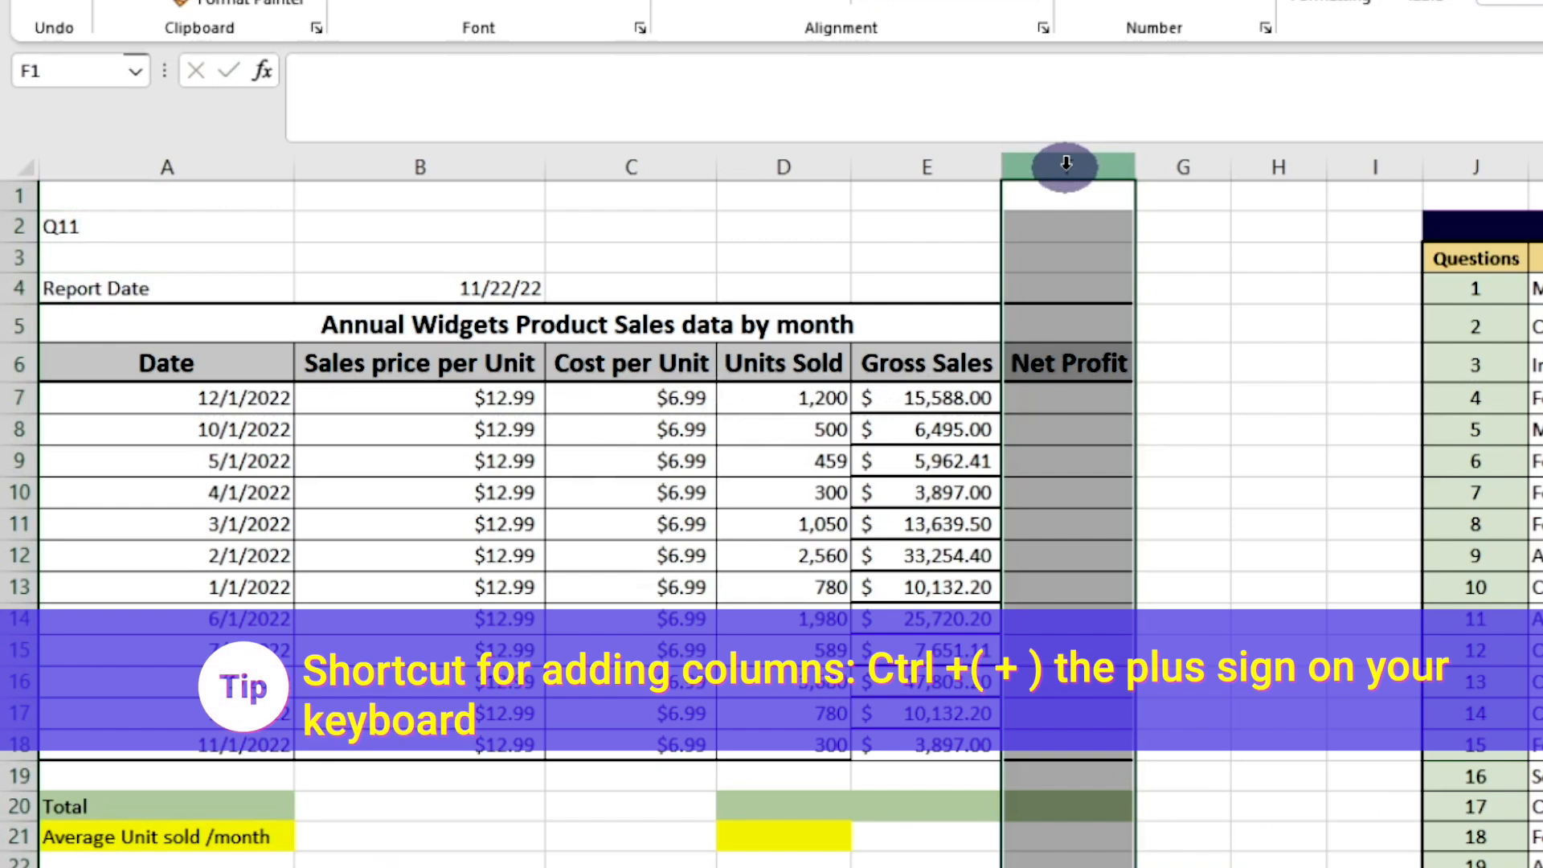
right_click(1066, 165)
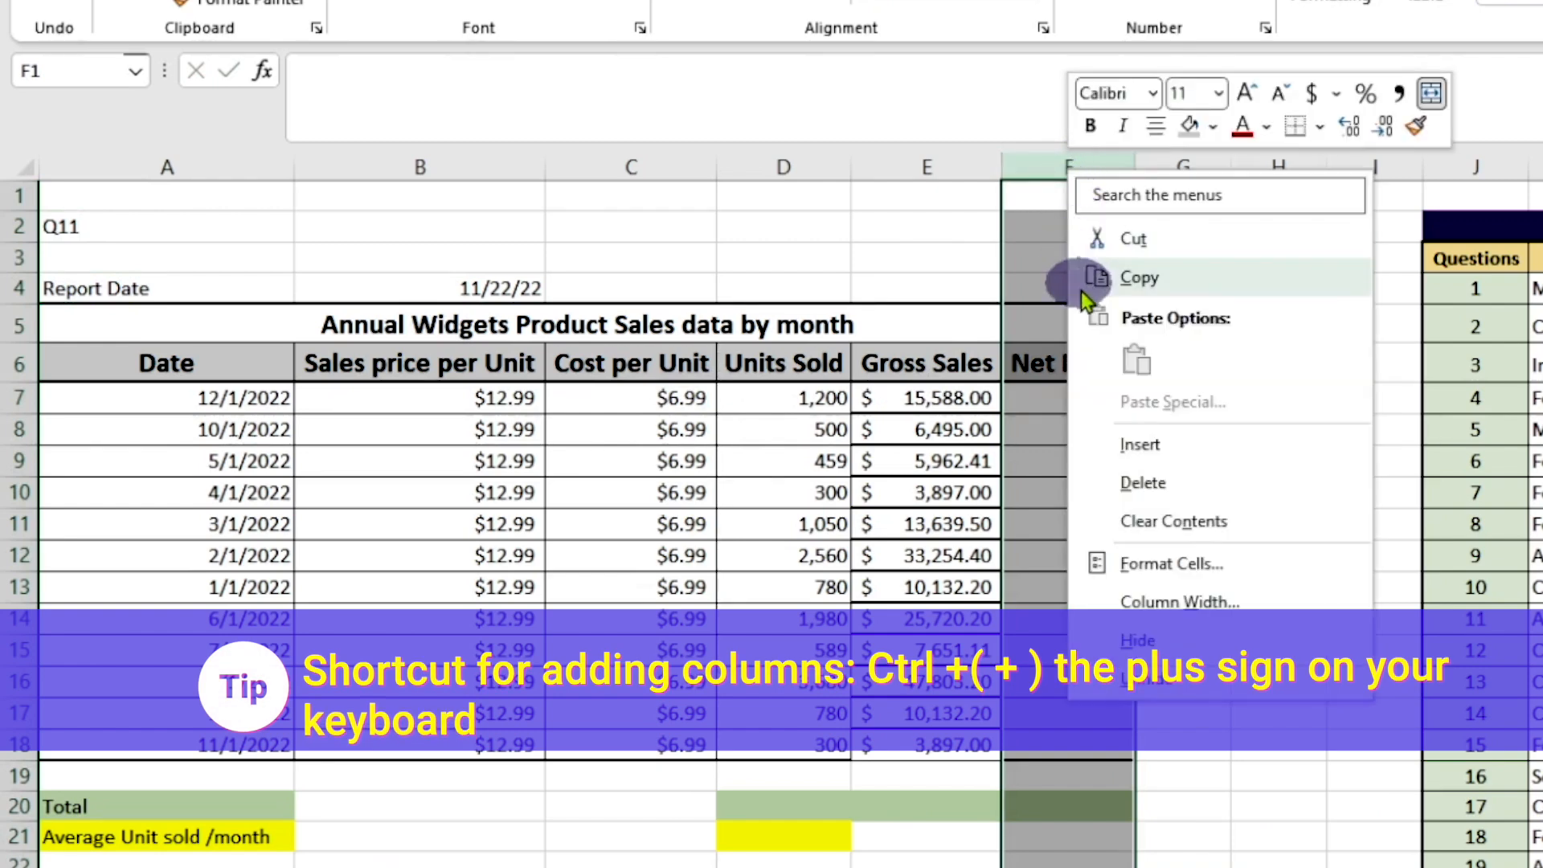
left_click(1128, 454)
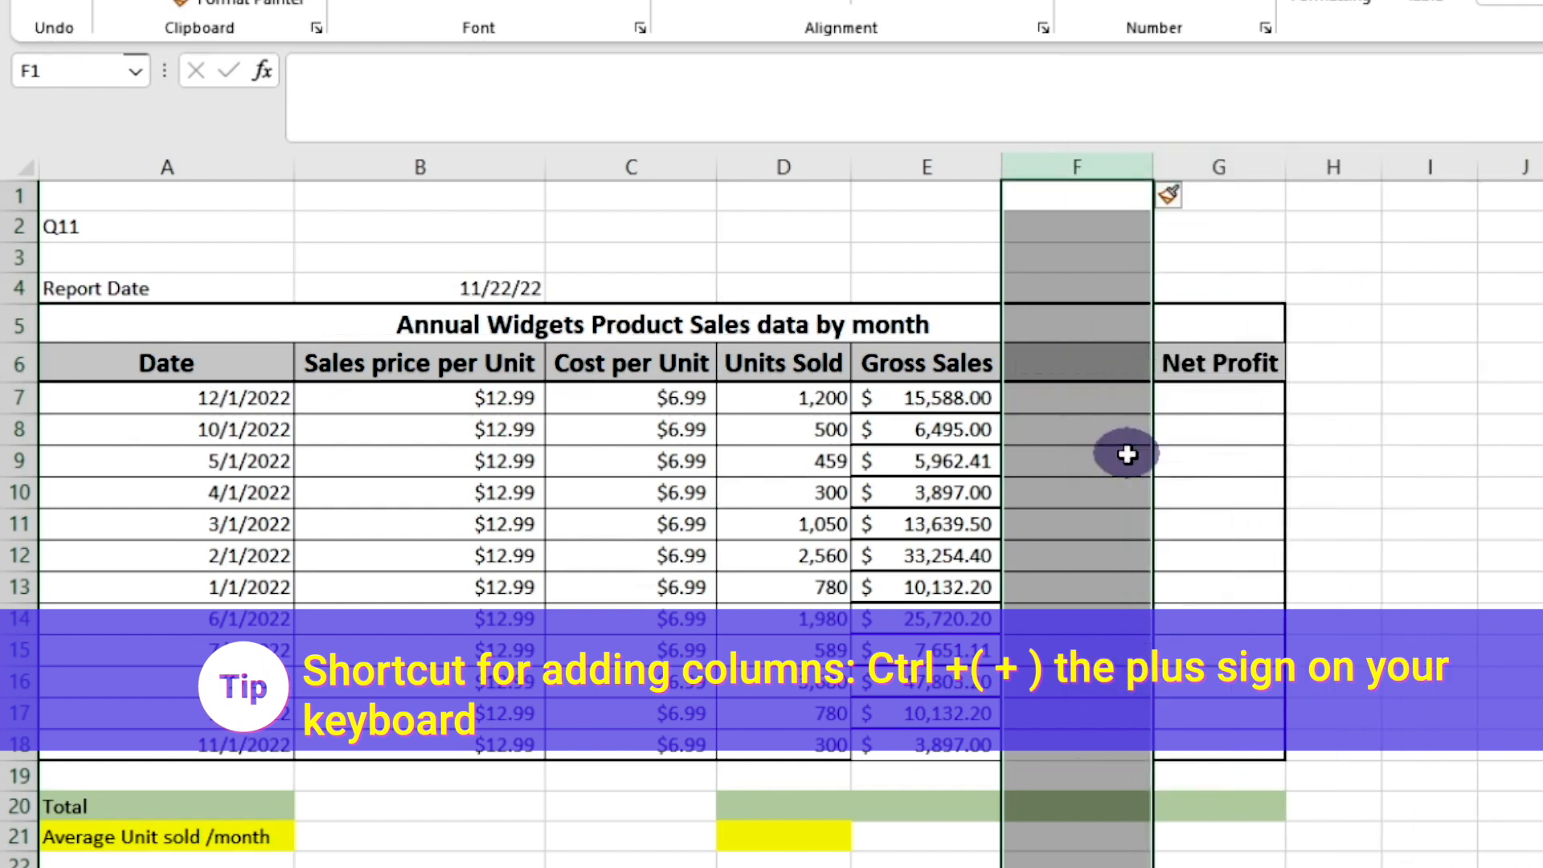
Enter the header "Gross Cost" in F6 and select question 11's Completed cell in the assessment list
left_click(1086, 365)
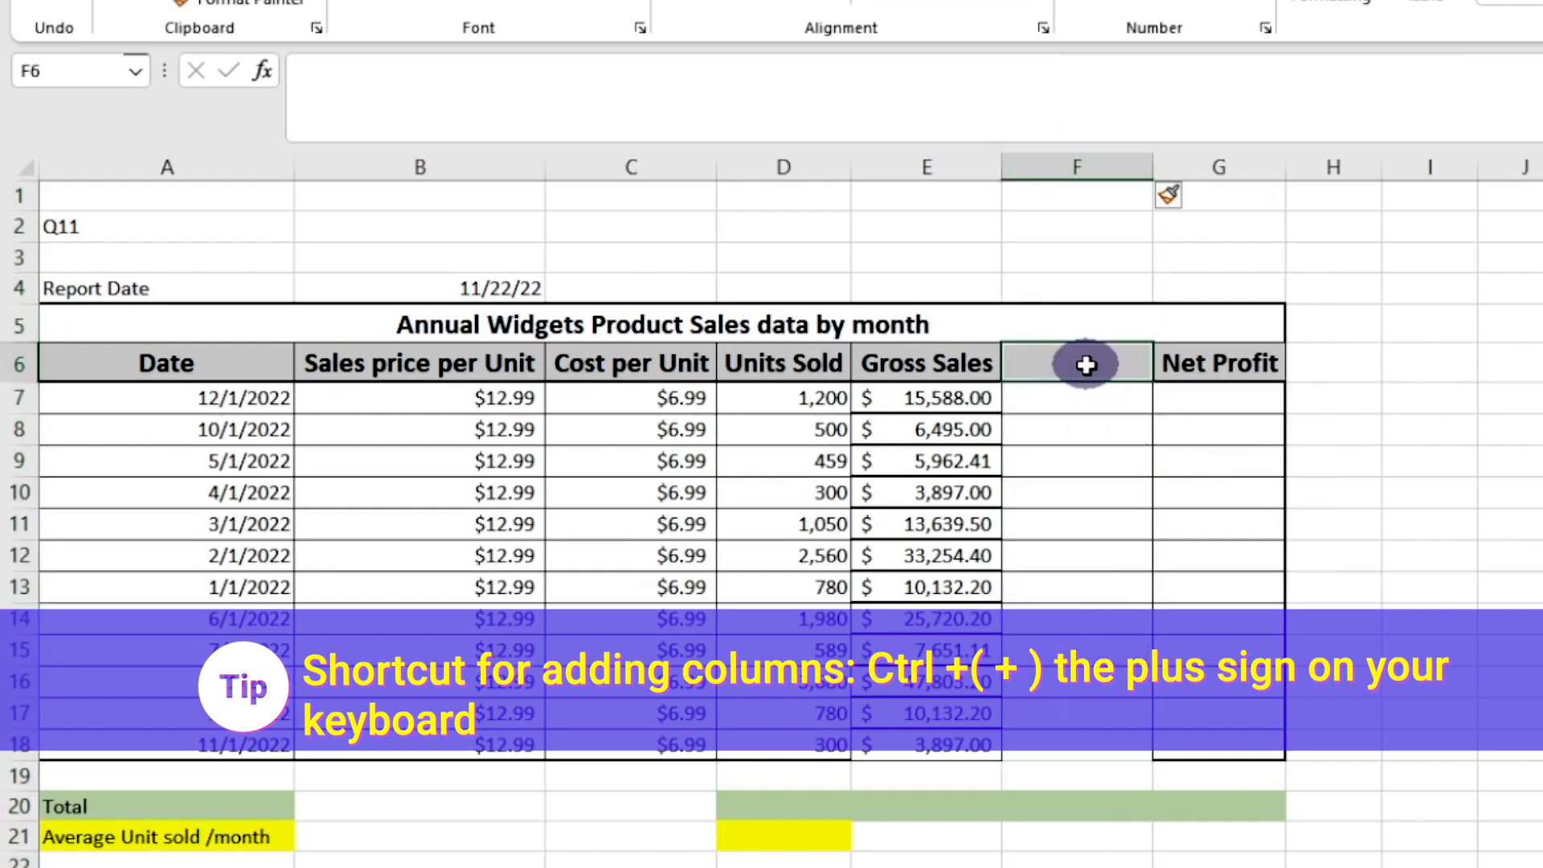
type("Gro")
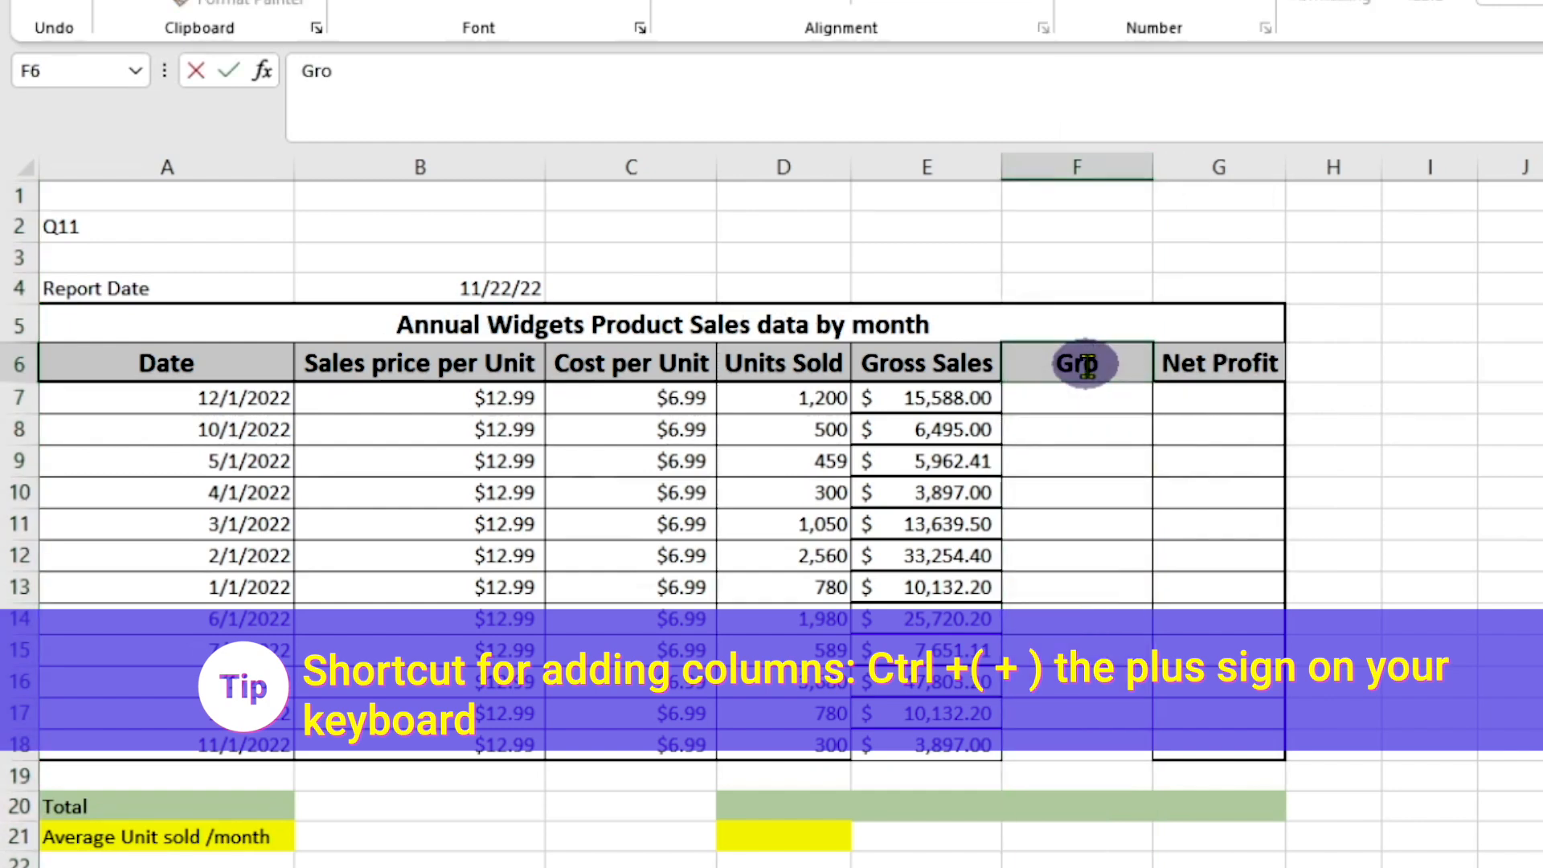
type("ss Co")
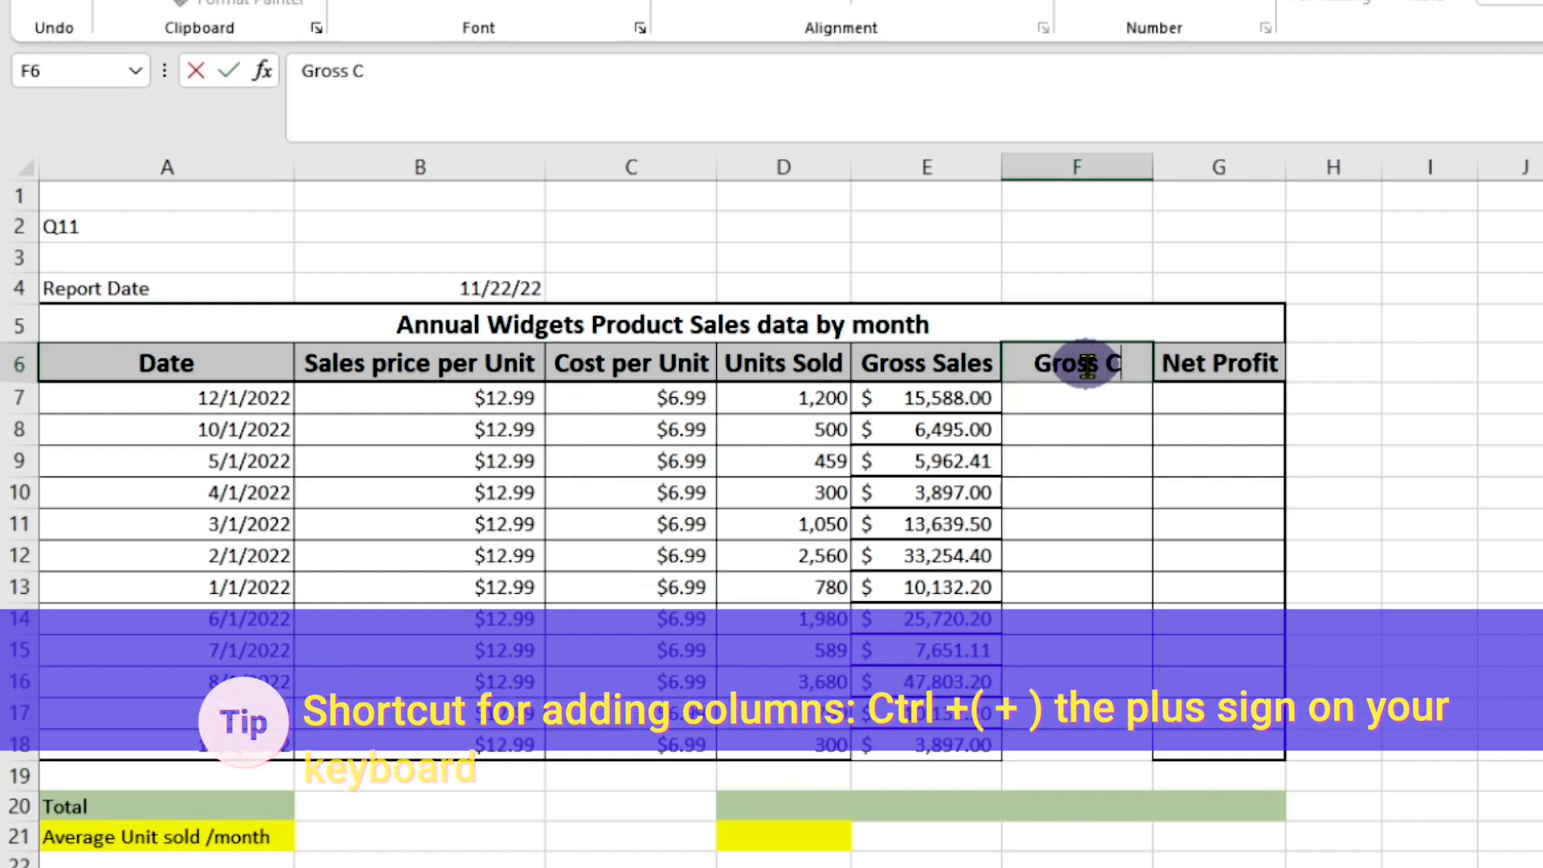
type("st")
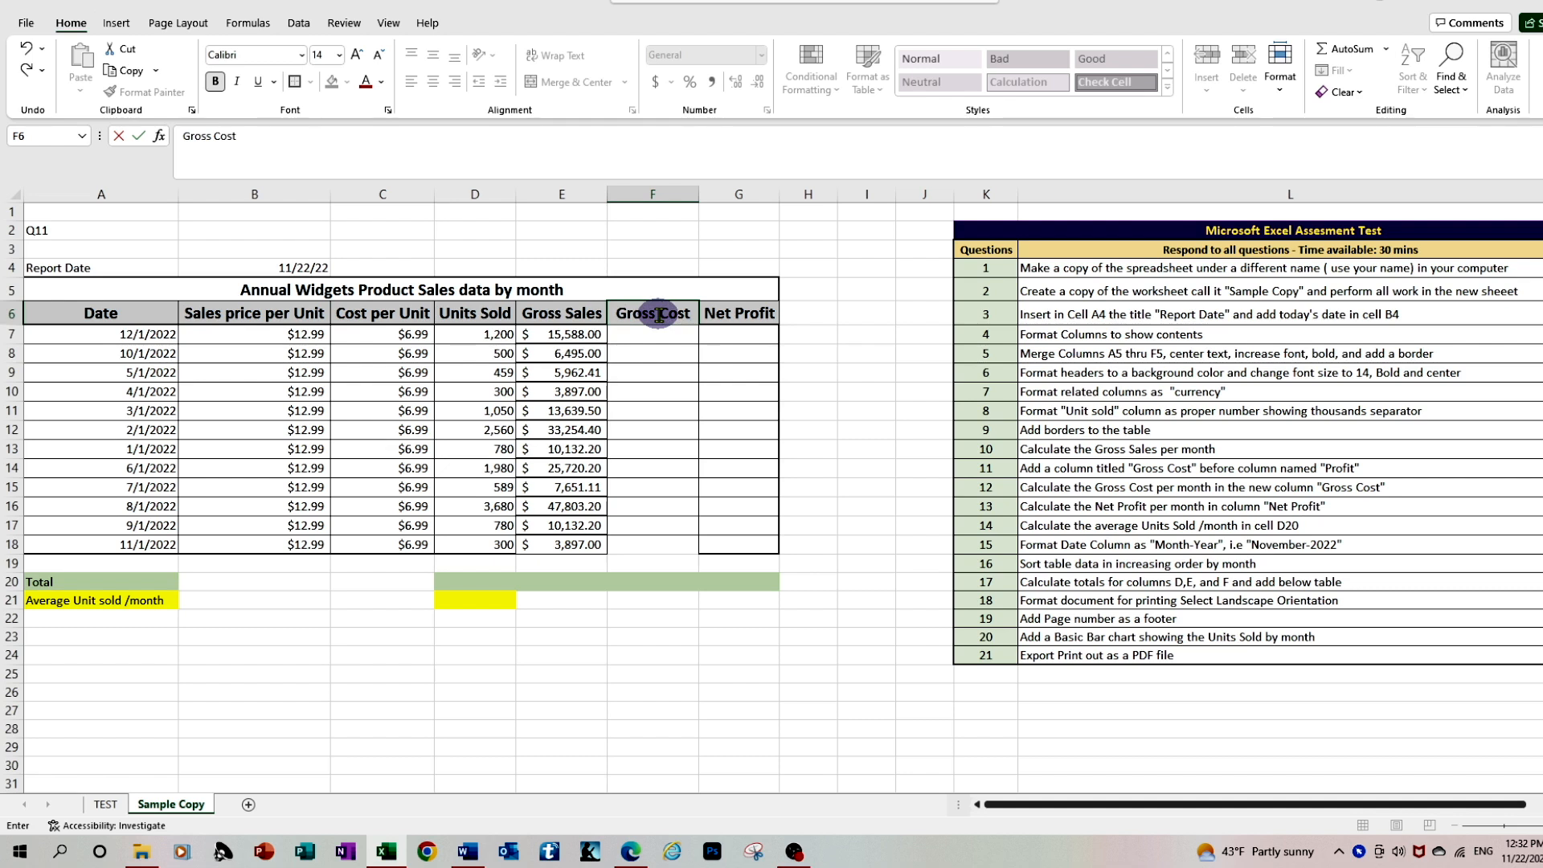
key("Return")
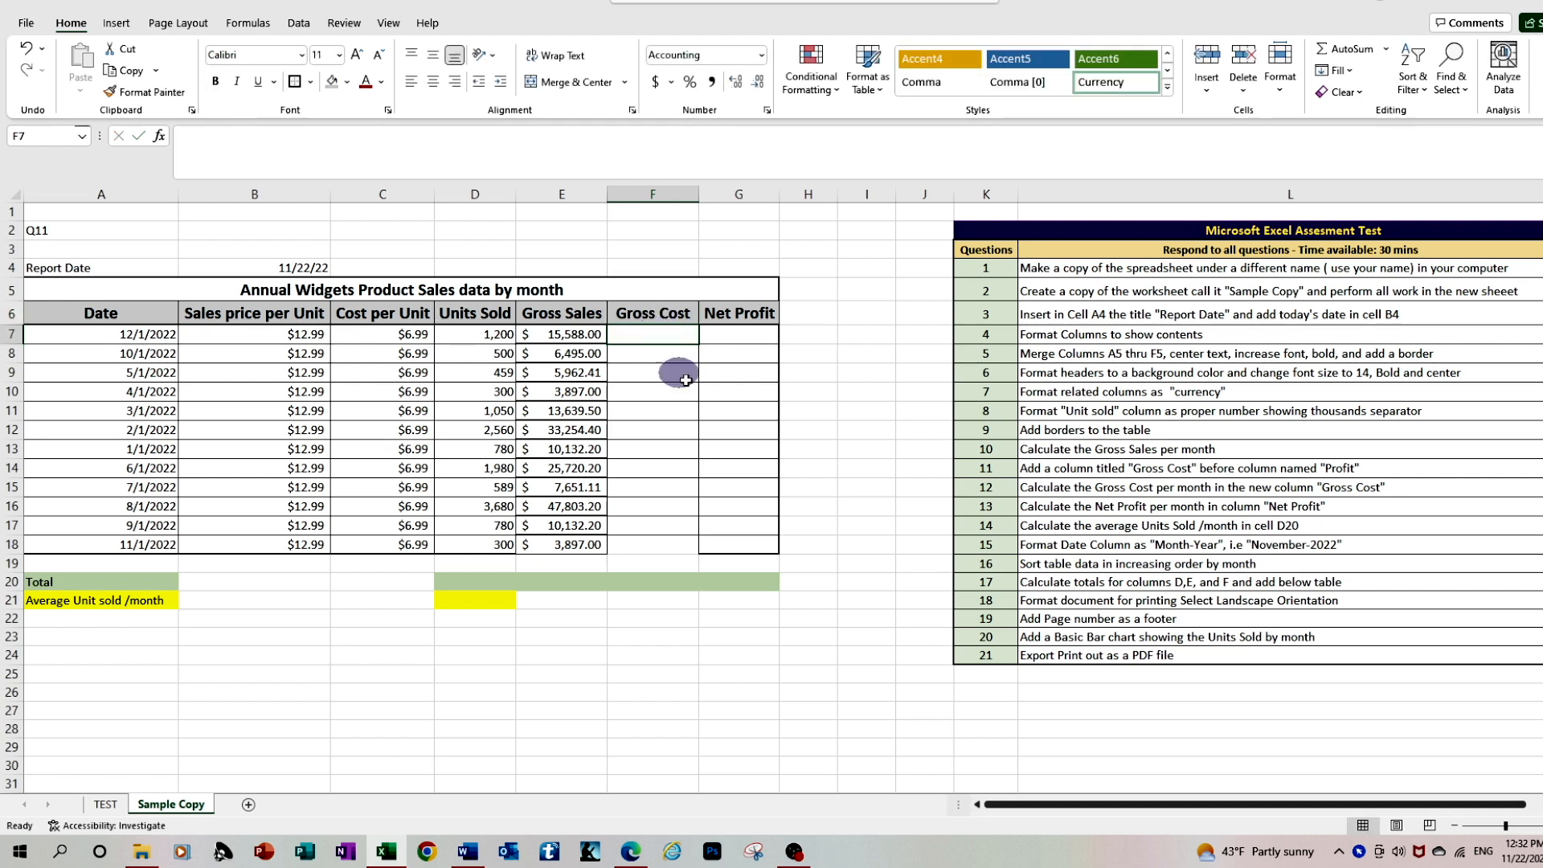
scroll(1034, 799, "right", 2)
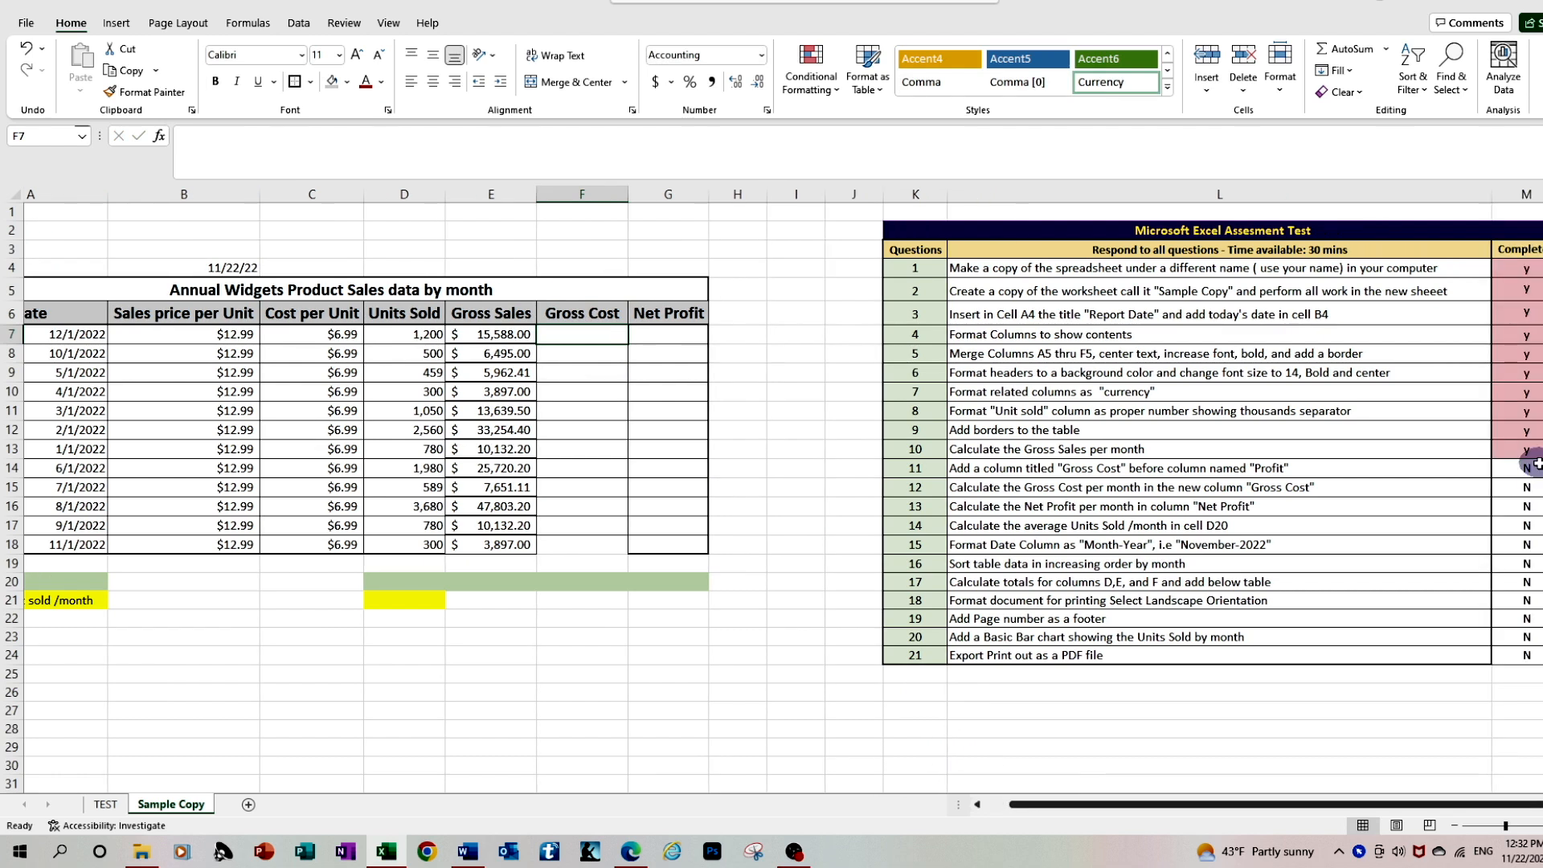
left_click(1529, 467)
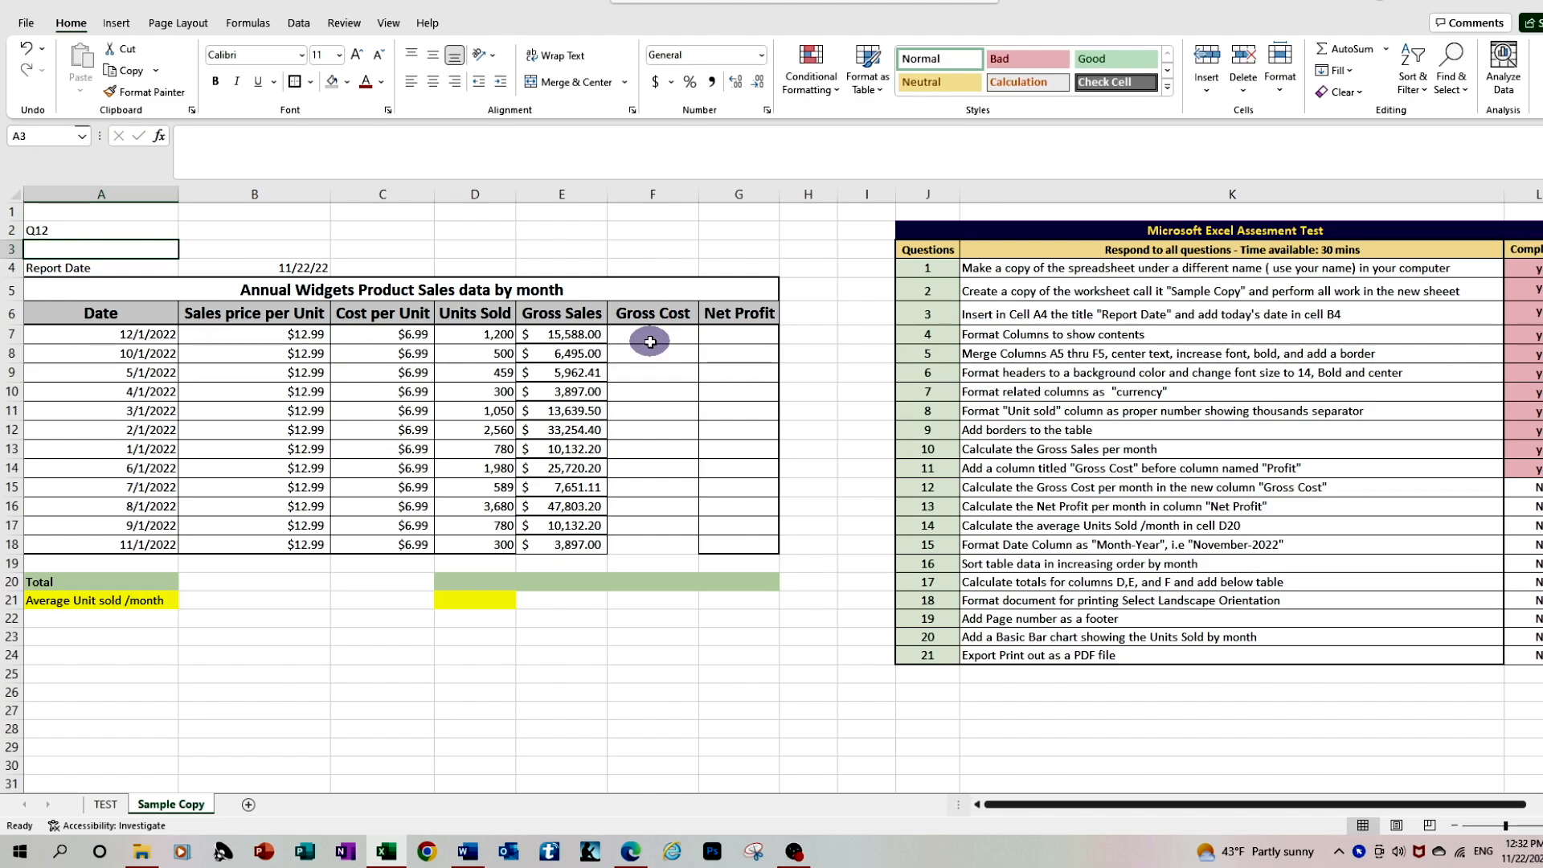
Calculate the first month's gross cost in F7 with the formula =C7*D7
left_click(650, 342)
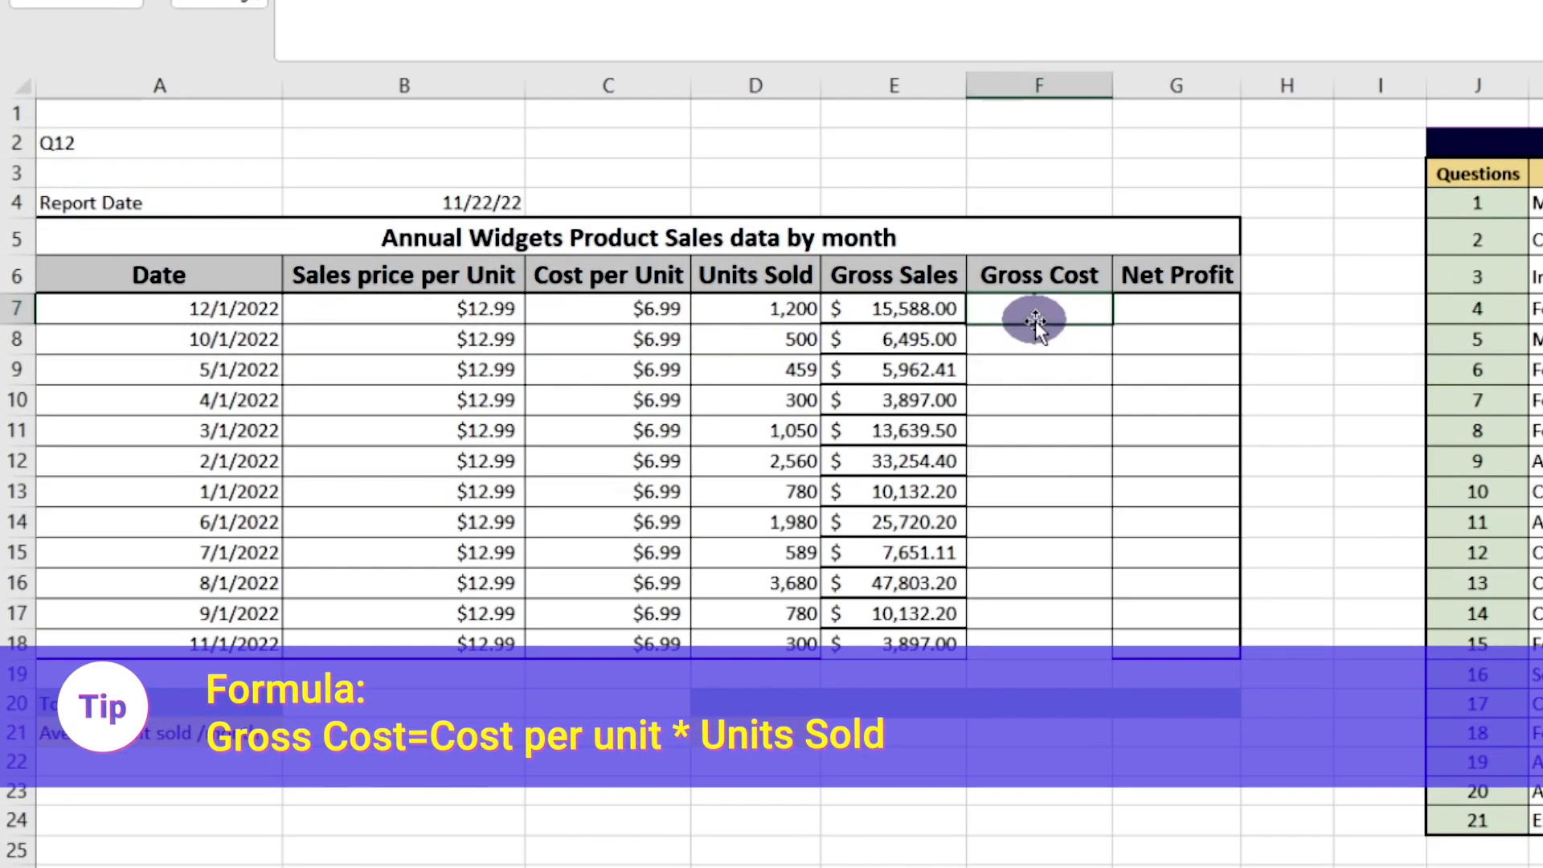
type("=")
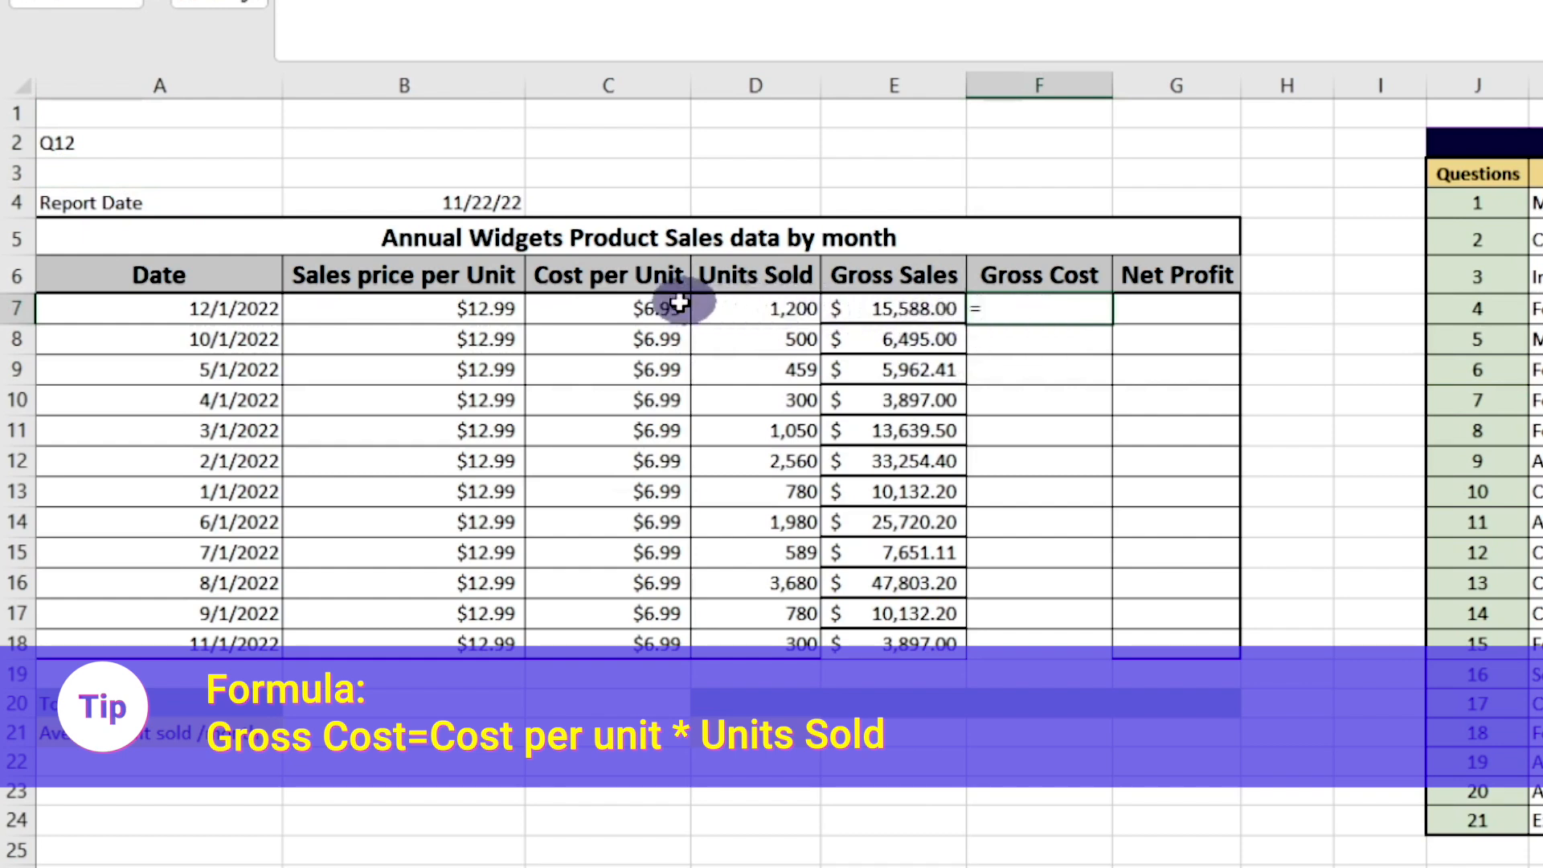
left_click(641, 307)
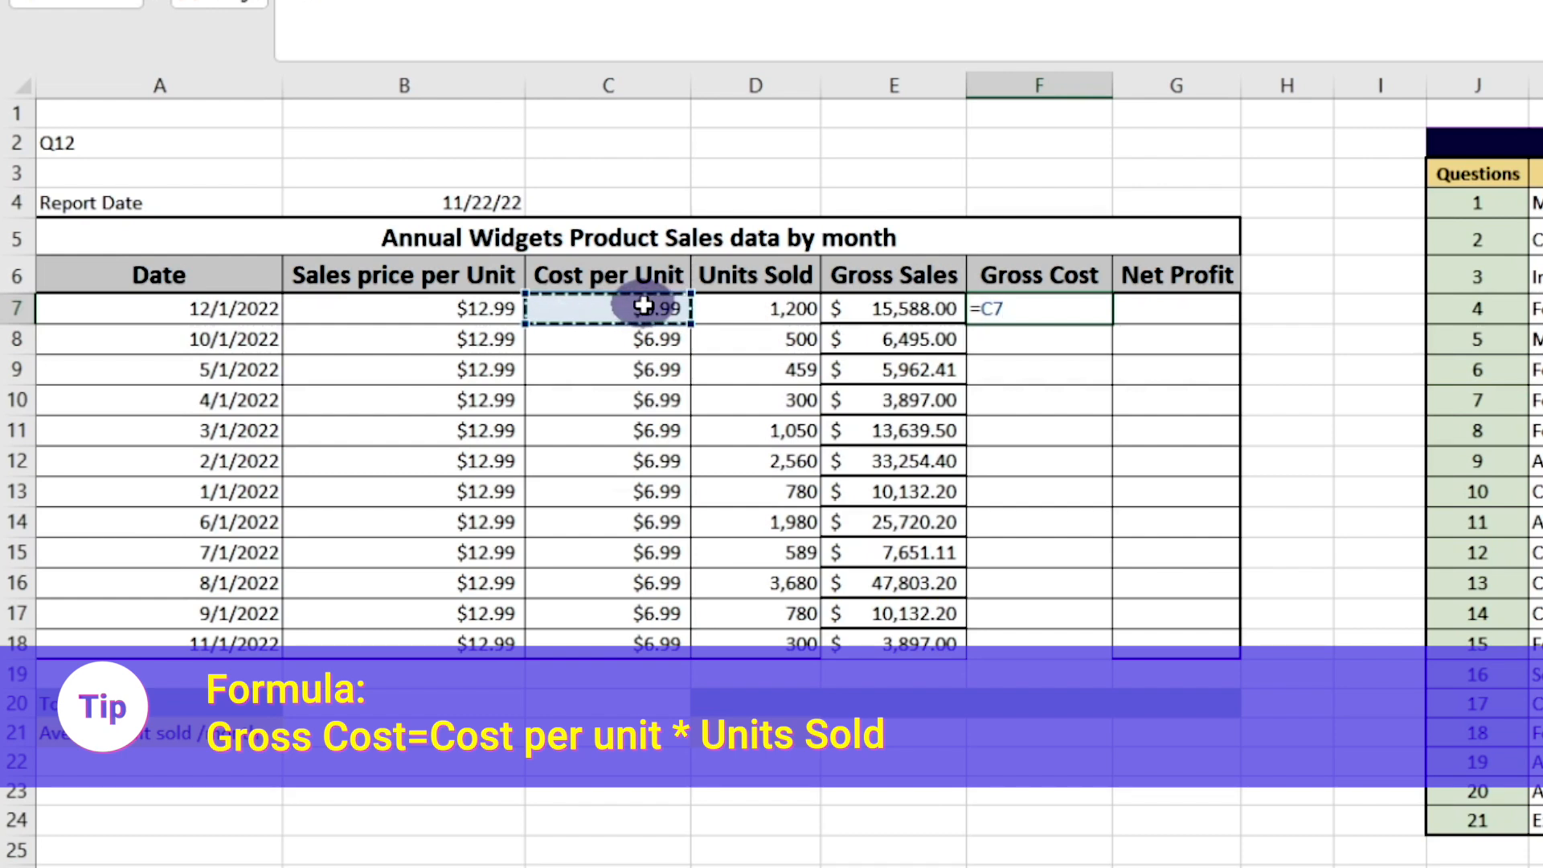
type("*")
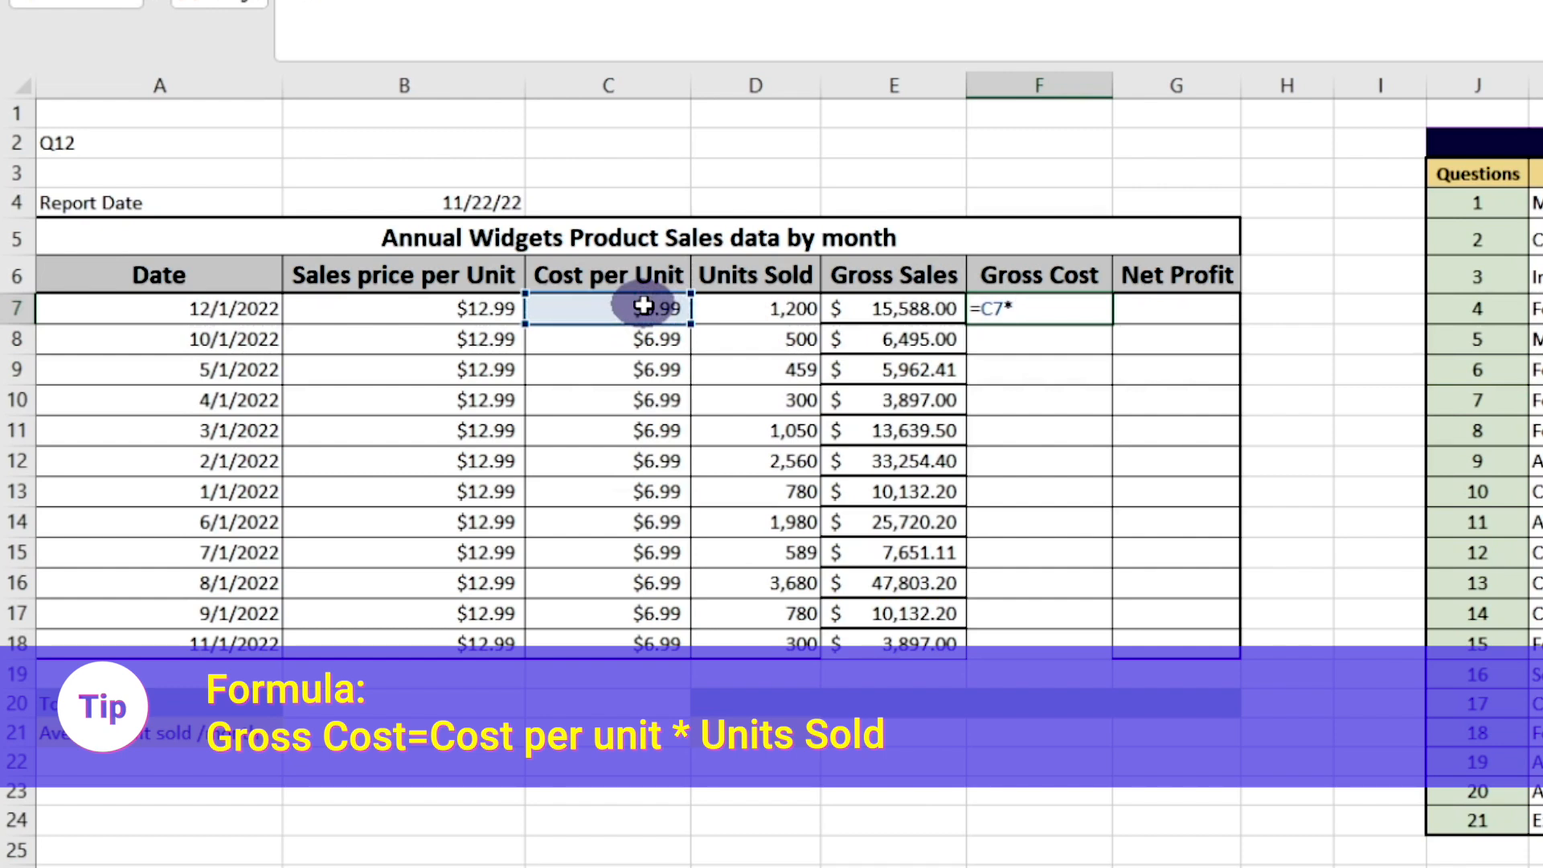
left_click(733, 317)
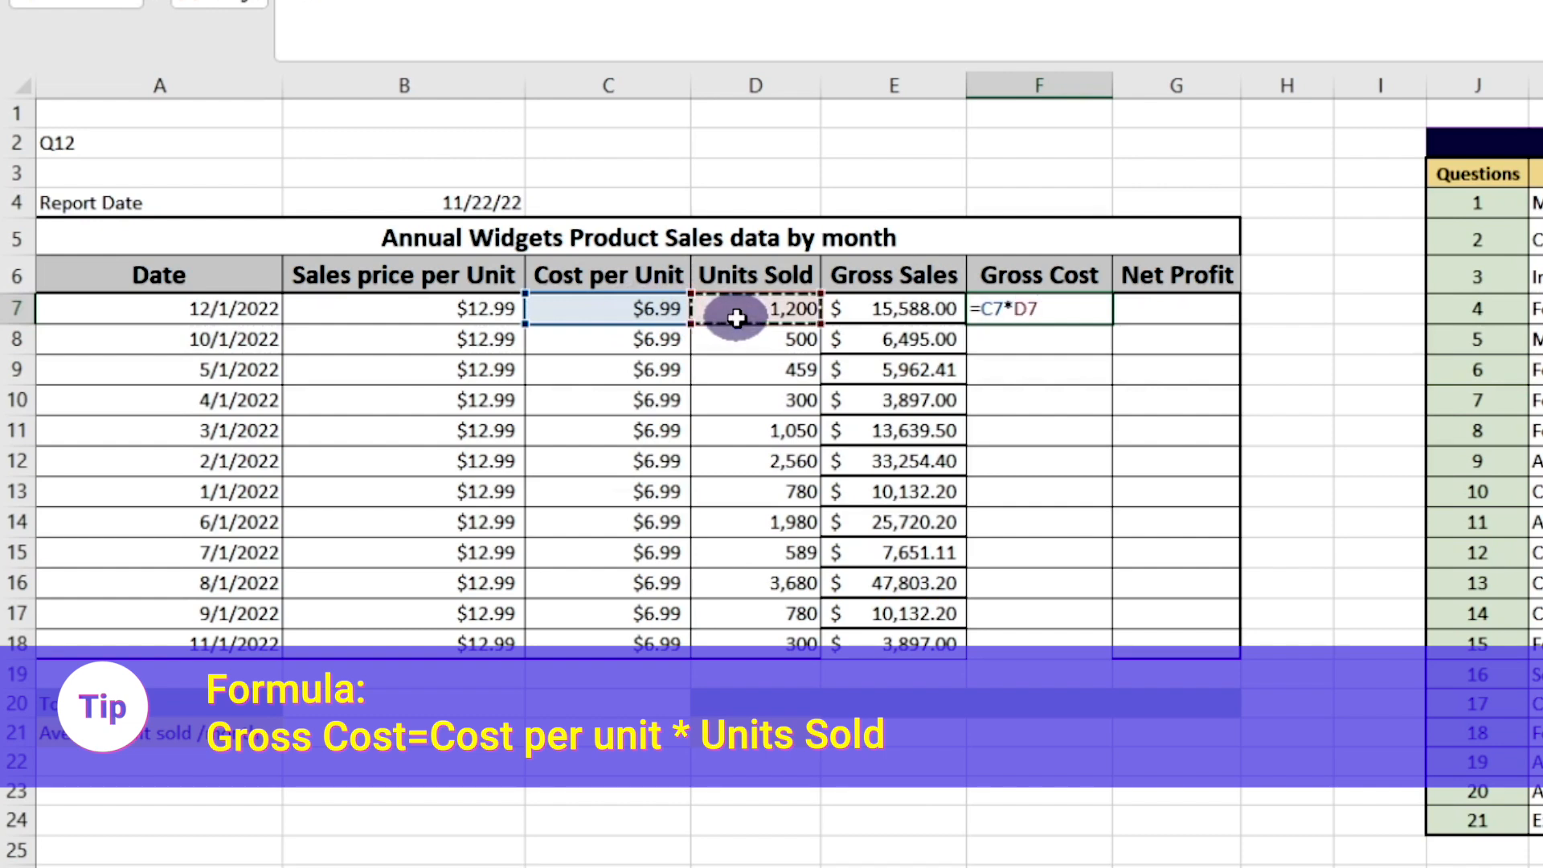
key("Return")
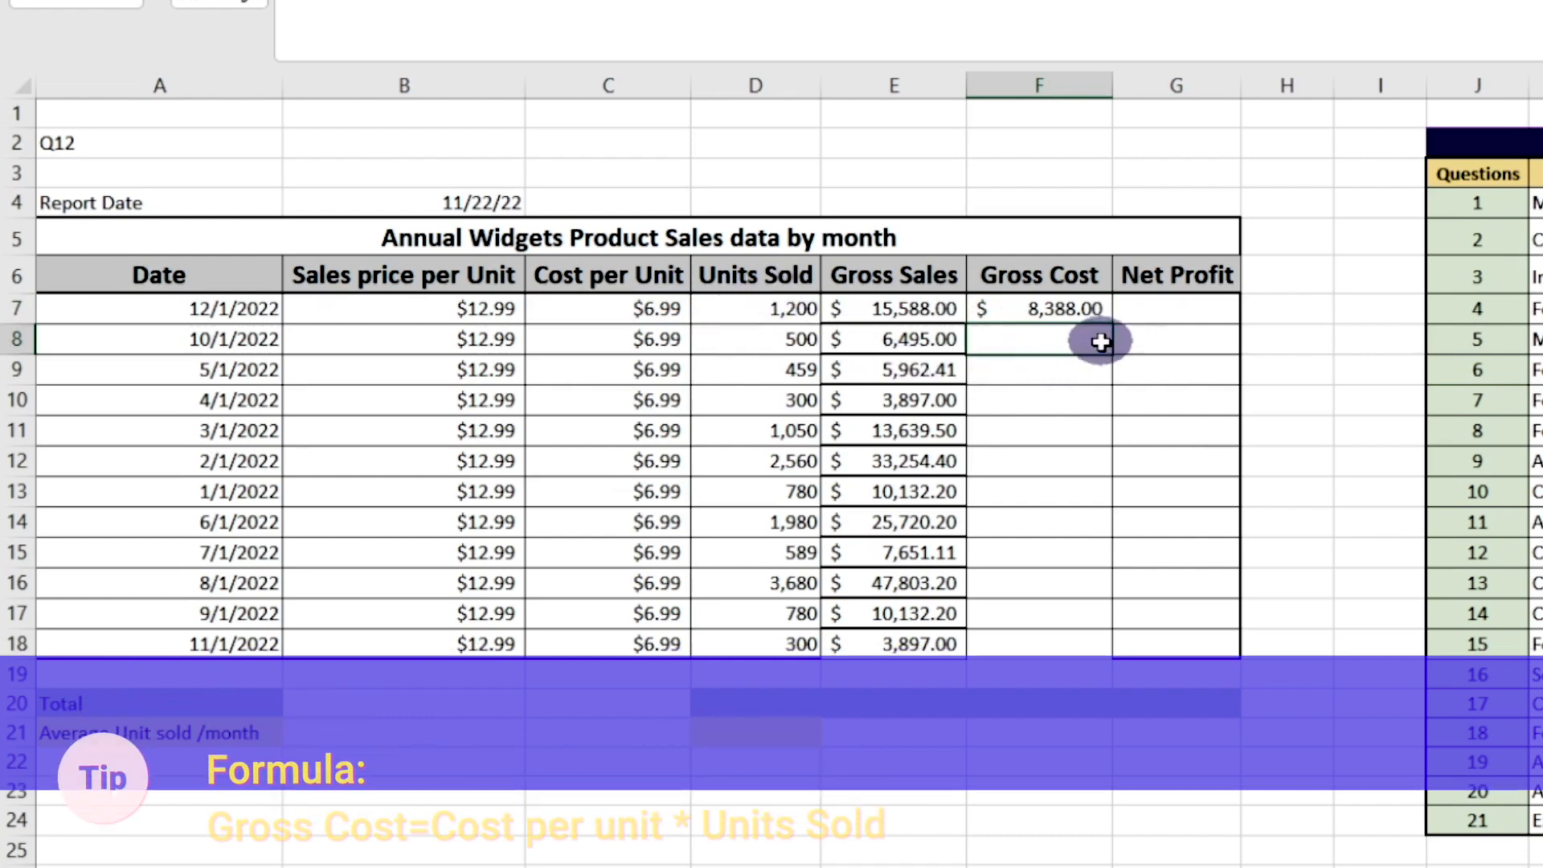
Copy the gross cost formula from F7 and paste it into F8 to F18 for the remaining months
left_click(1077, 305)
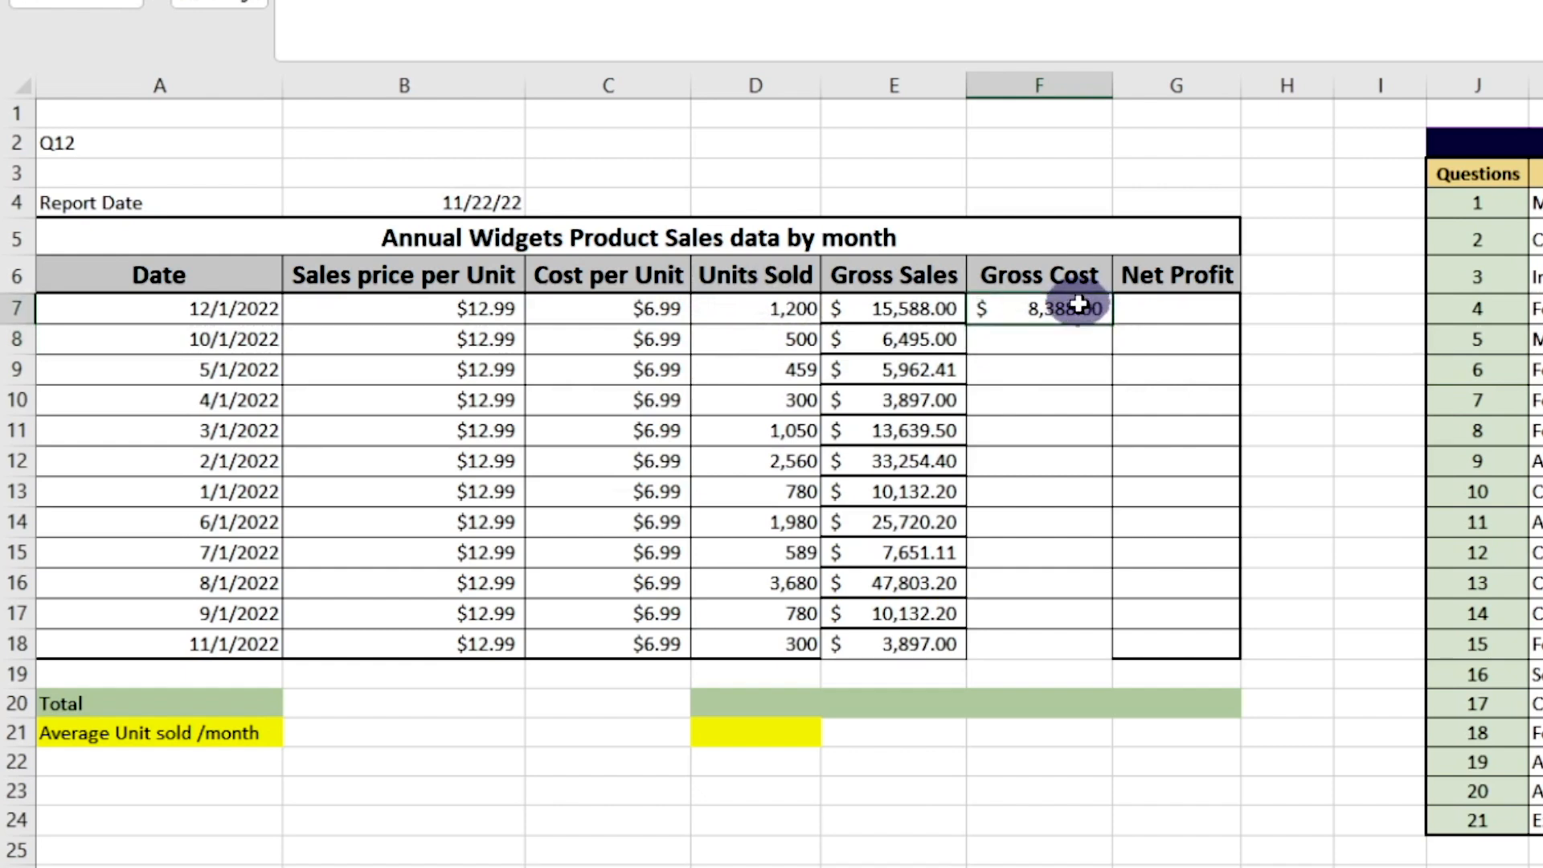
right_click(1079, 309)
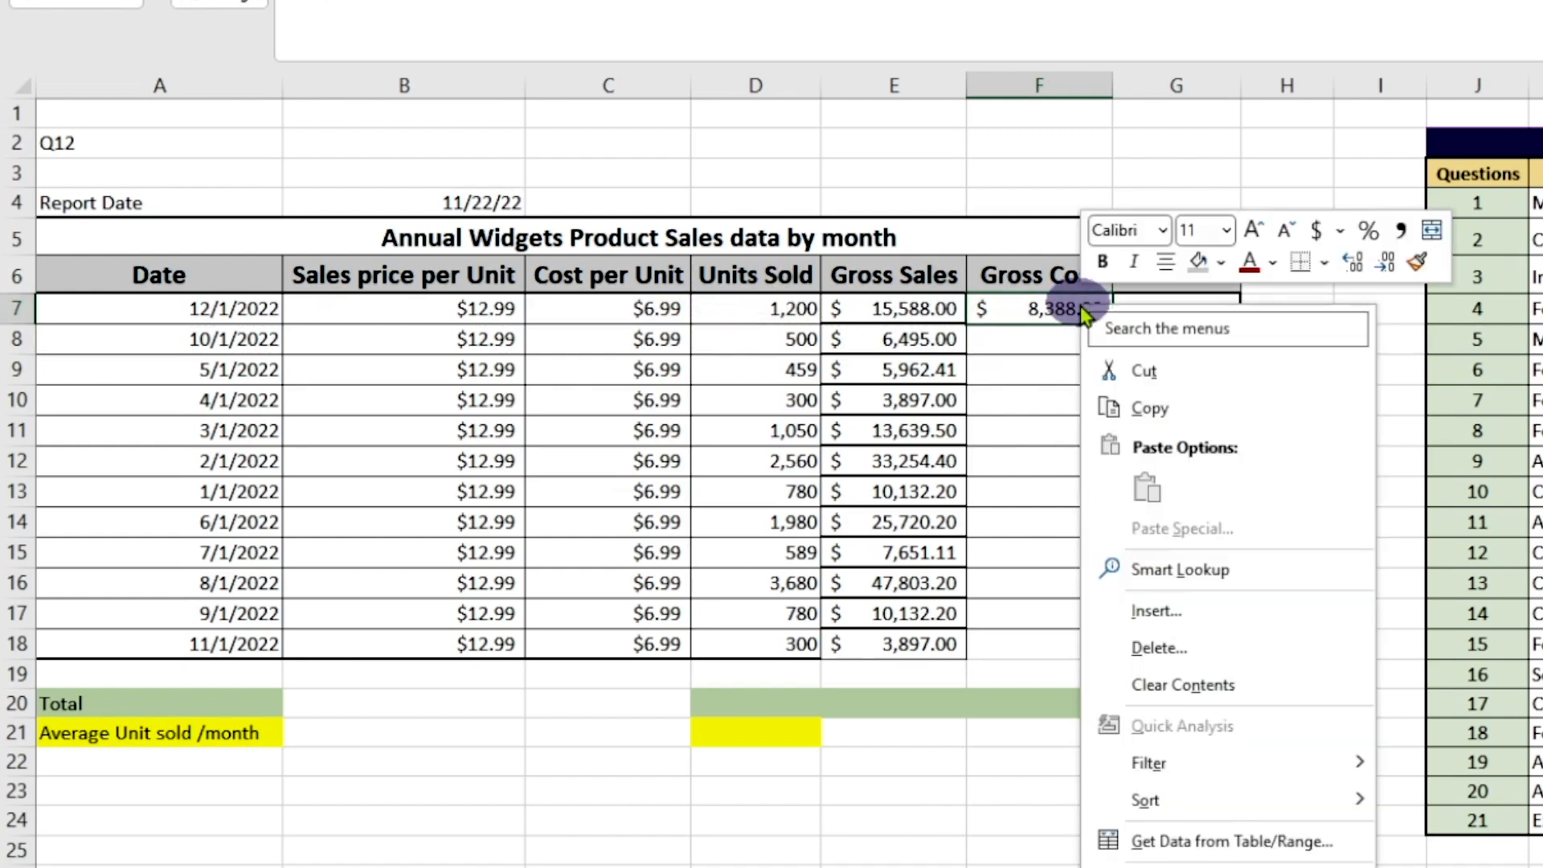
left_click(1147, 410)
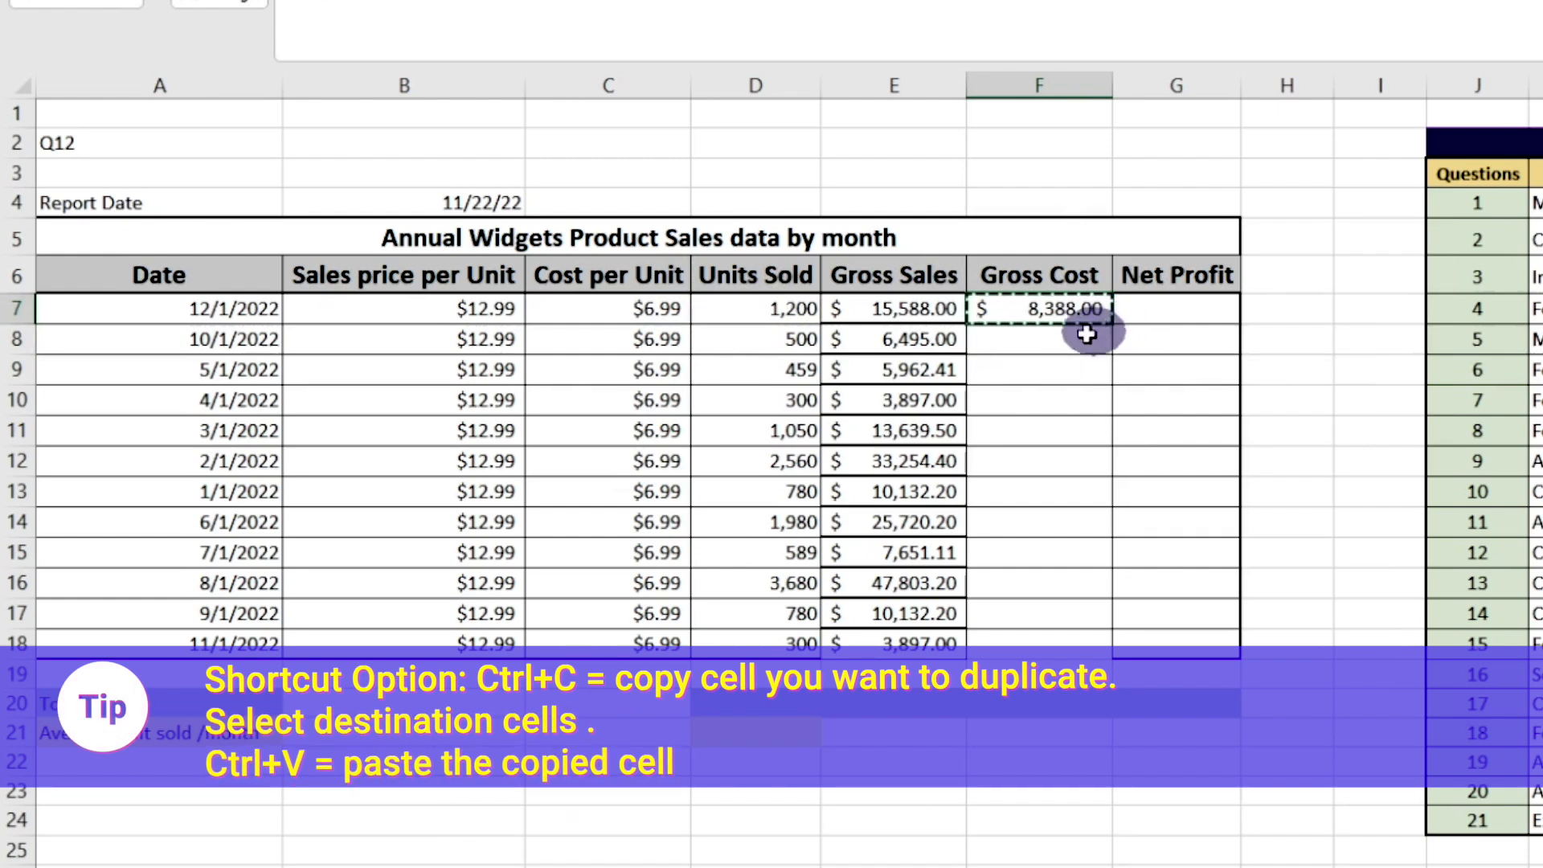
left_click(1076, 354)
mouse_move(1076, 354)
left_mouse_down()
mouse_move(1053, 465)
mouse_move(1056, 649)
left_mouse_up()
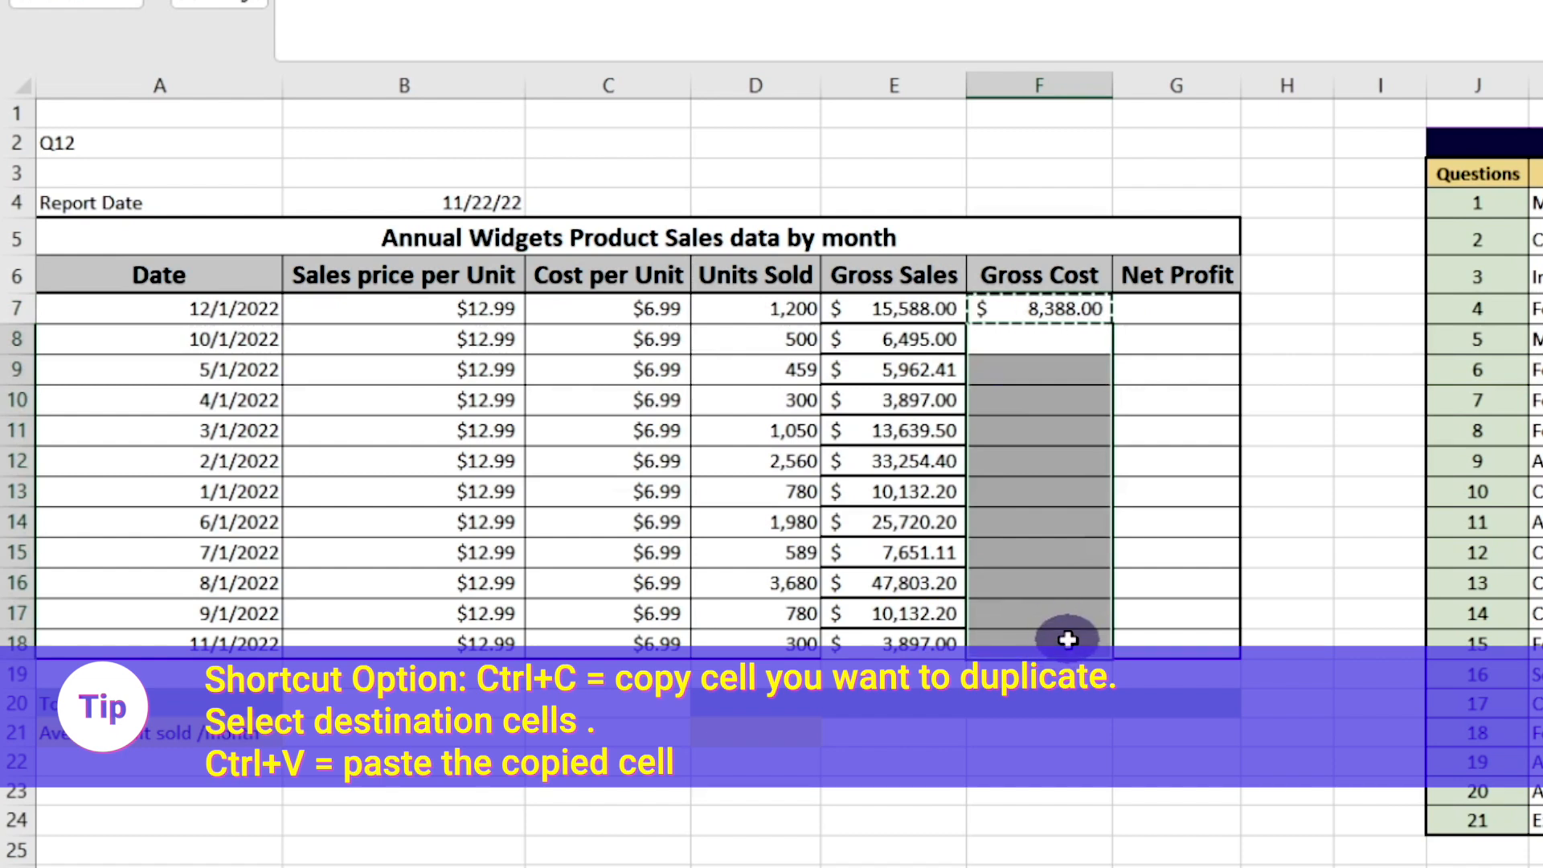
right_click(1075, 642)
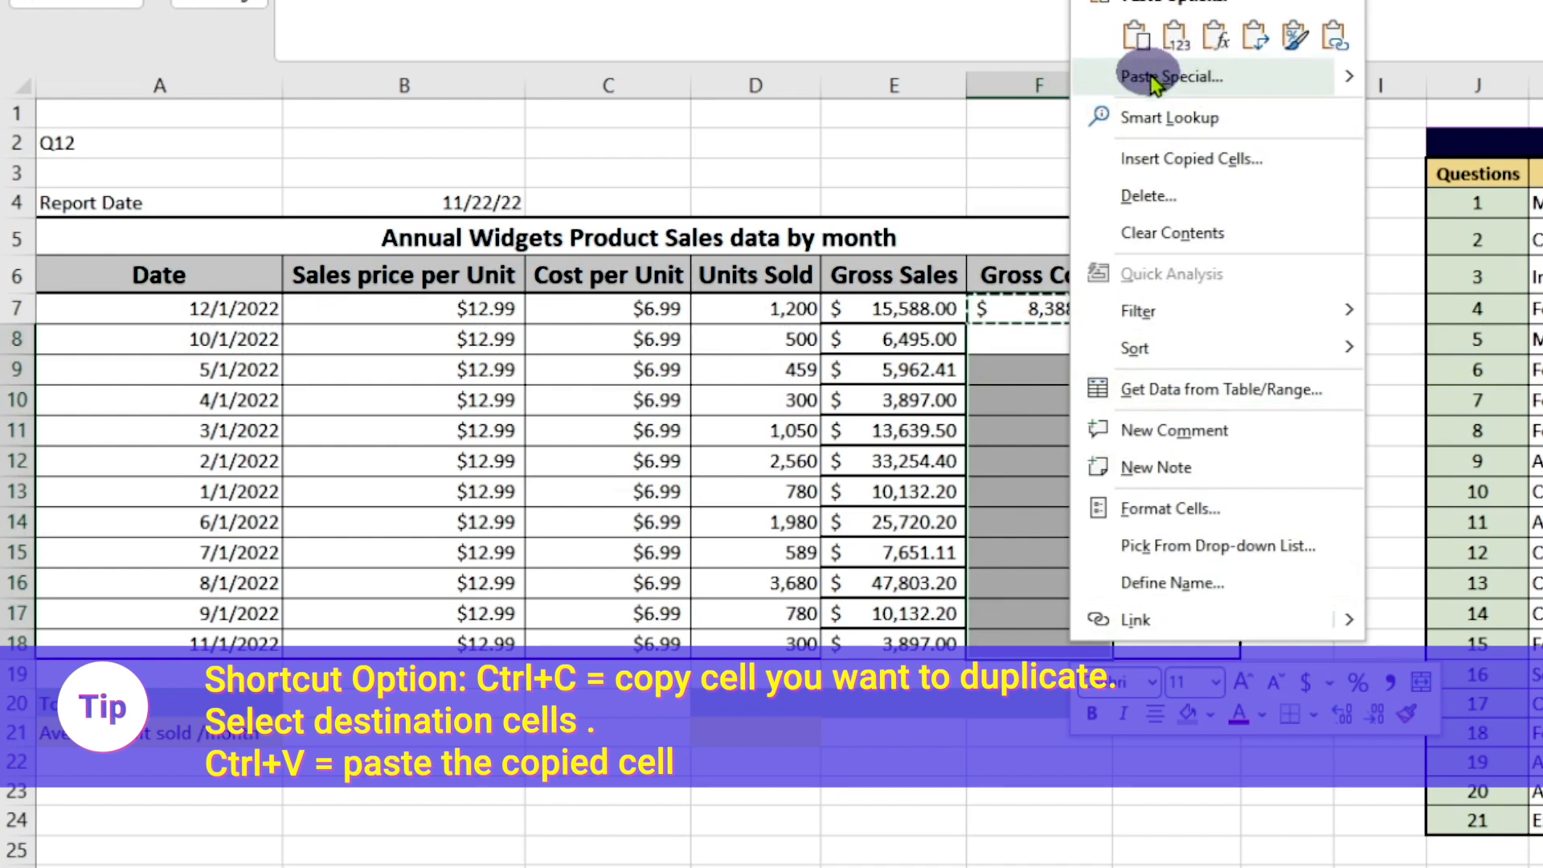
left_click(1135, 34)
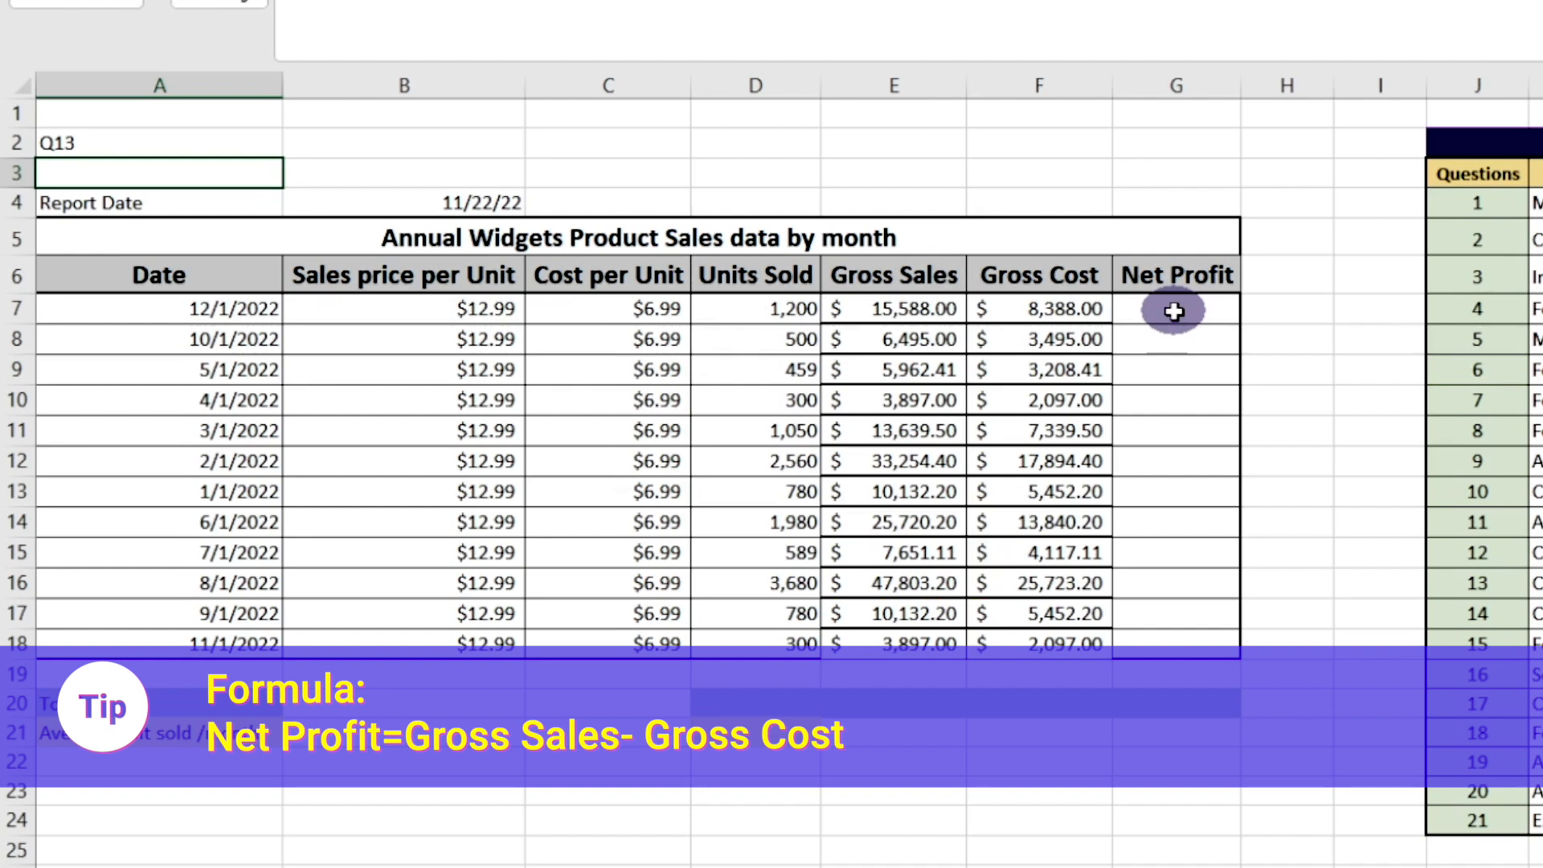
Calculate the first month's net profit in G7 with the formula =E7-F7
left_click(1174, 311)
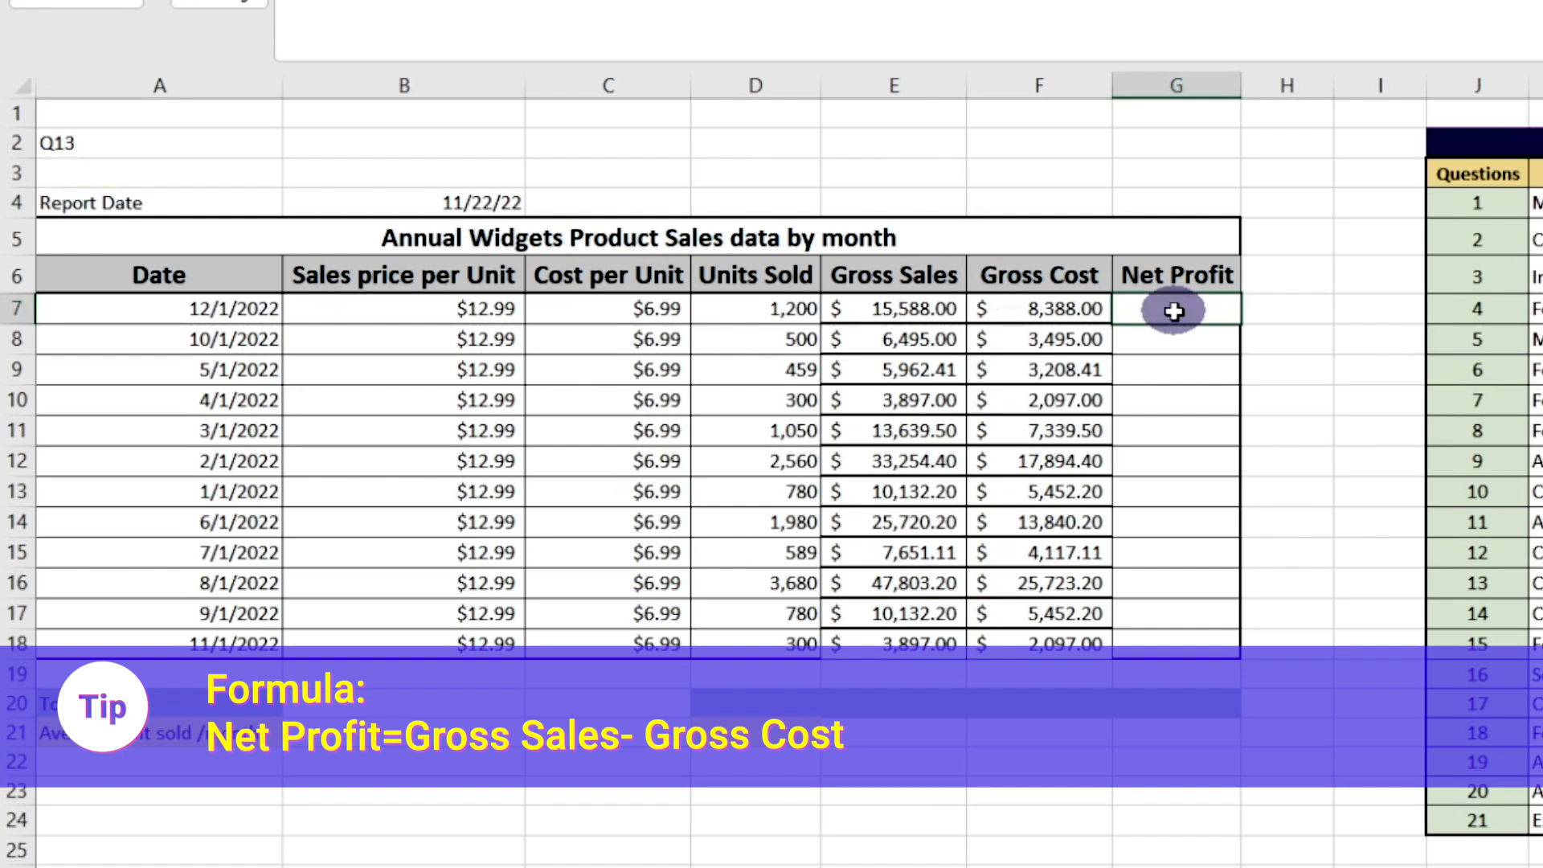
type("=")
left_click(933, 311)
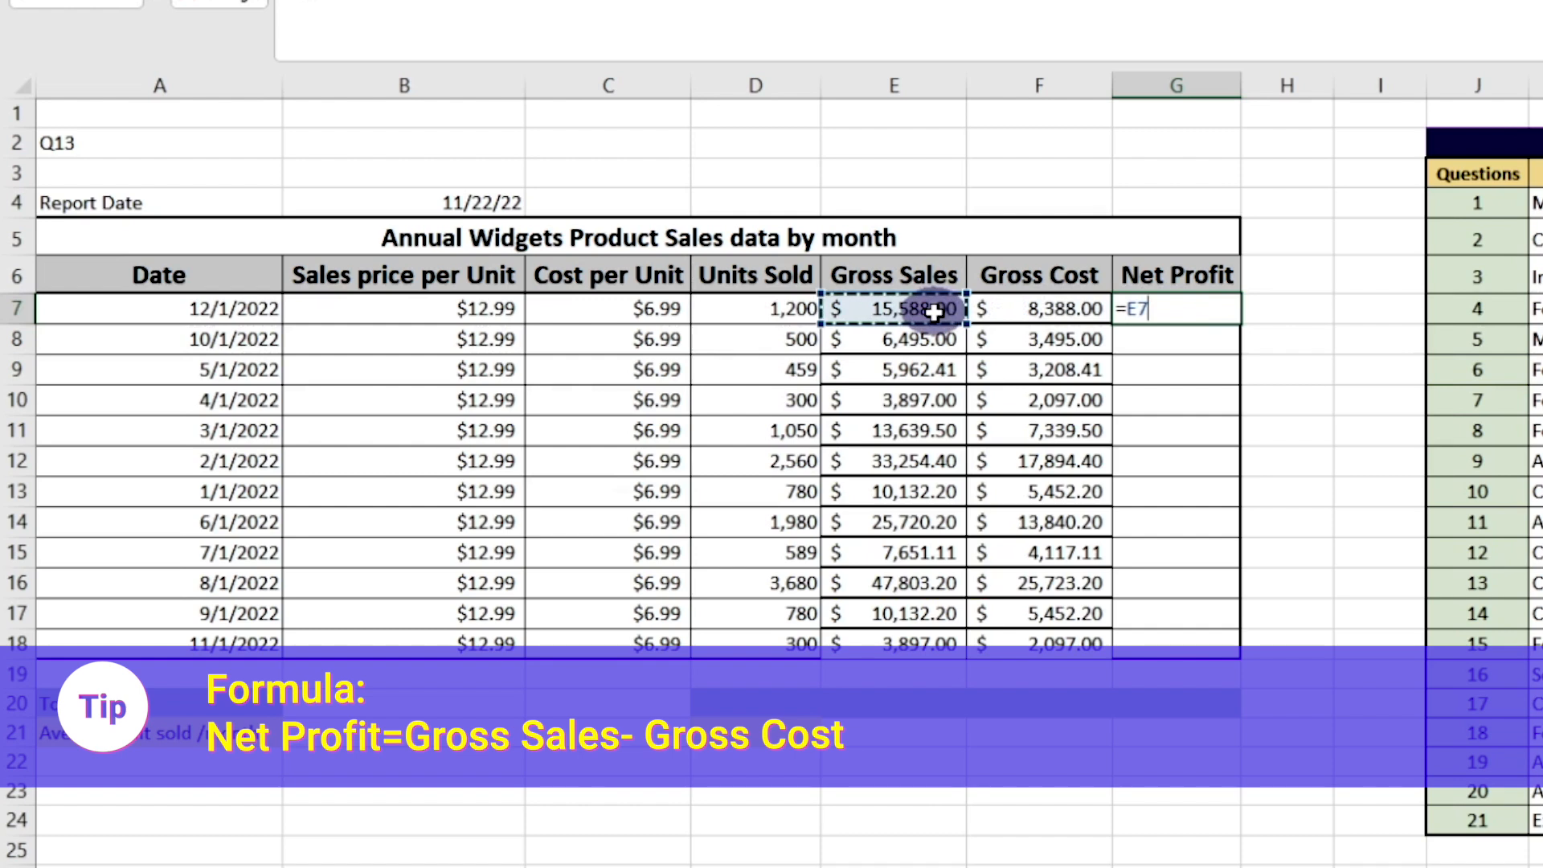
type("-")
left_click(1008, 313)
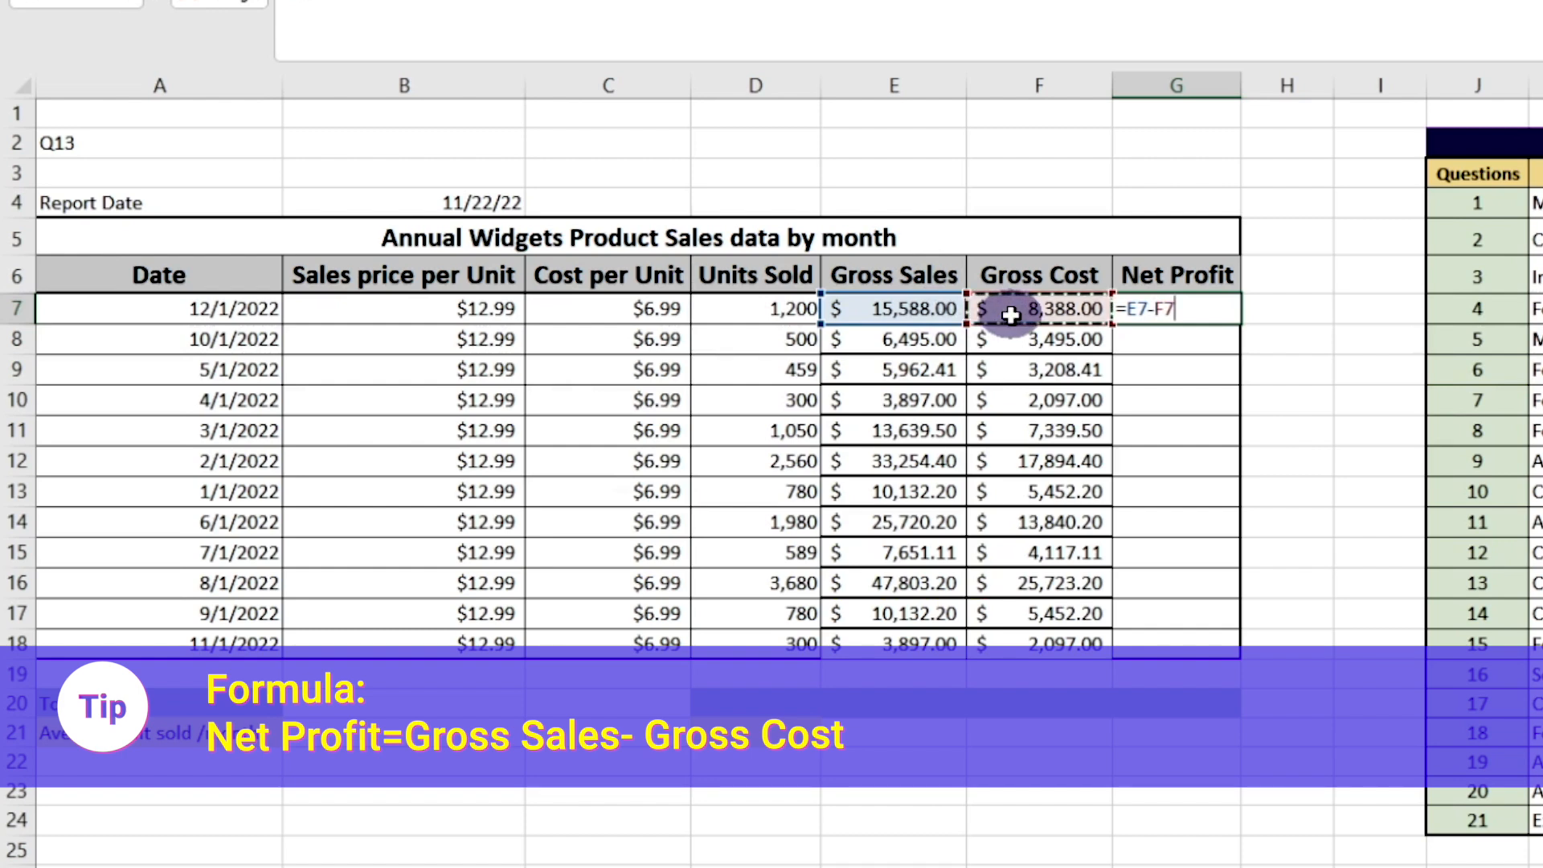
key("Return")
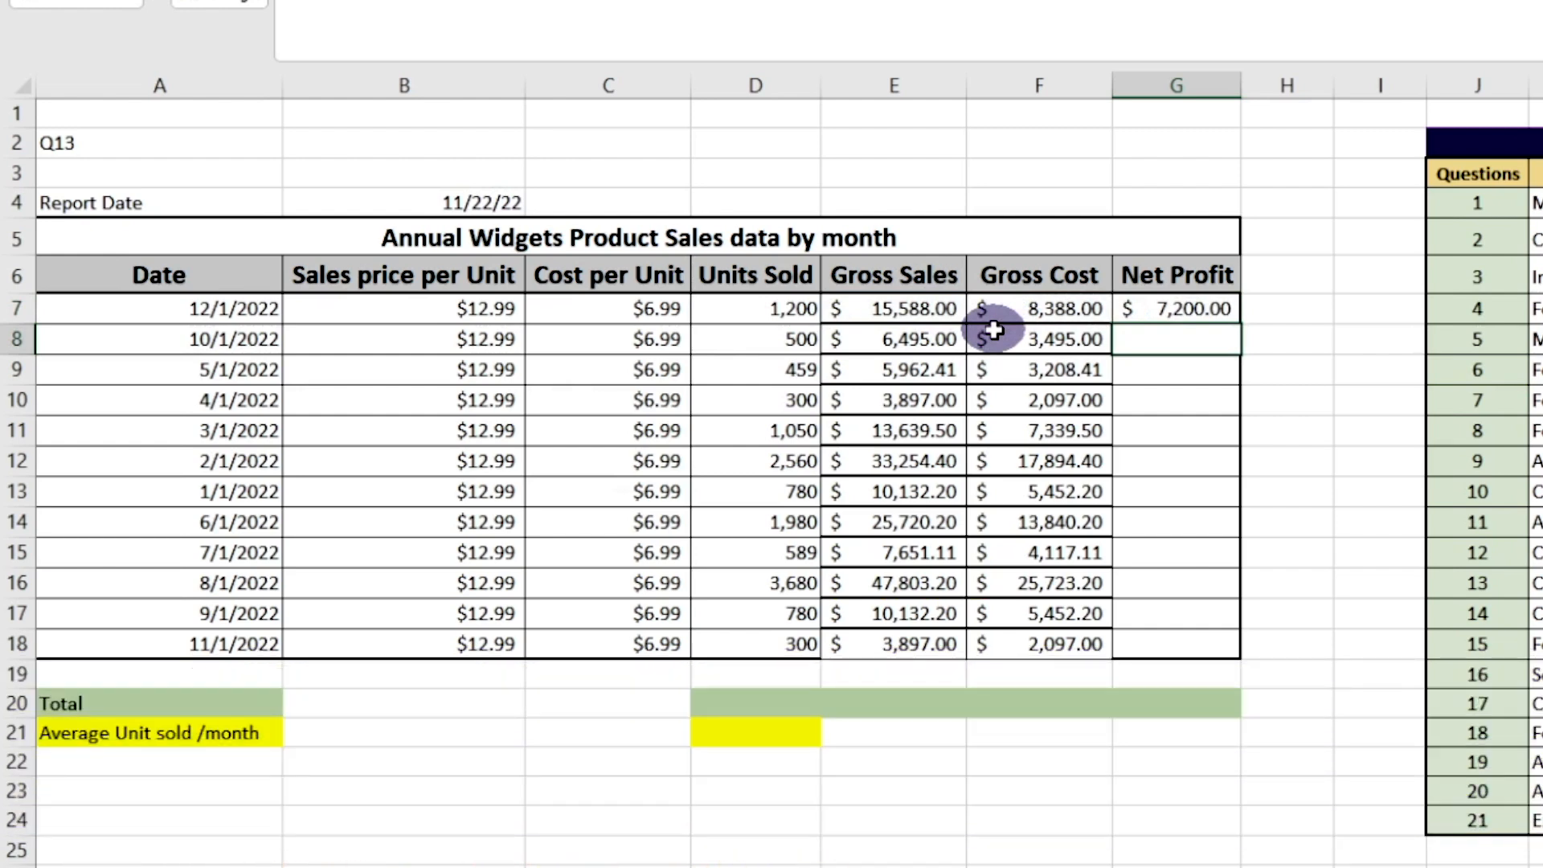
Copy the net profit formula from G7 into G8 to G18 and mark question 13 completed with "y"
right_click(1170, 311)
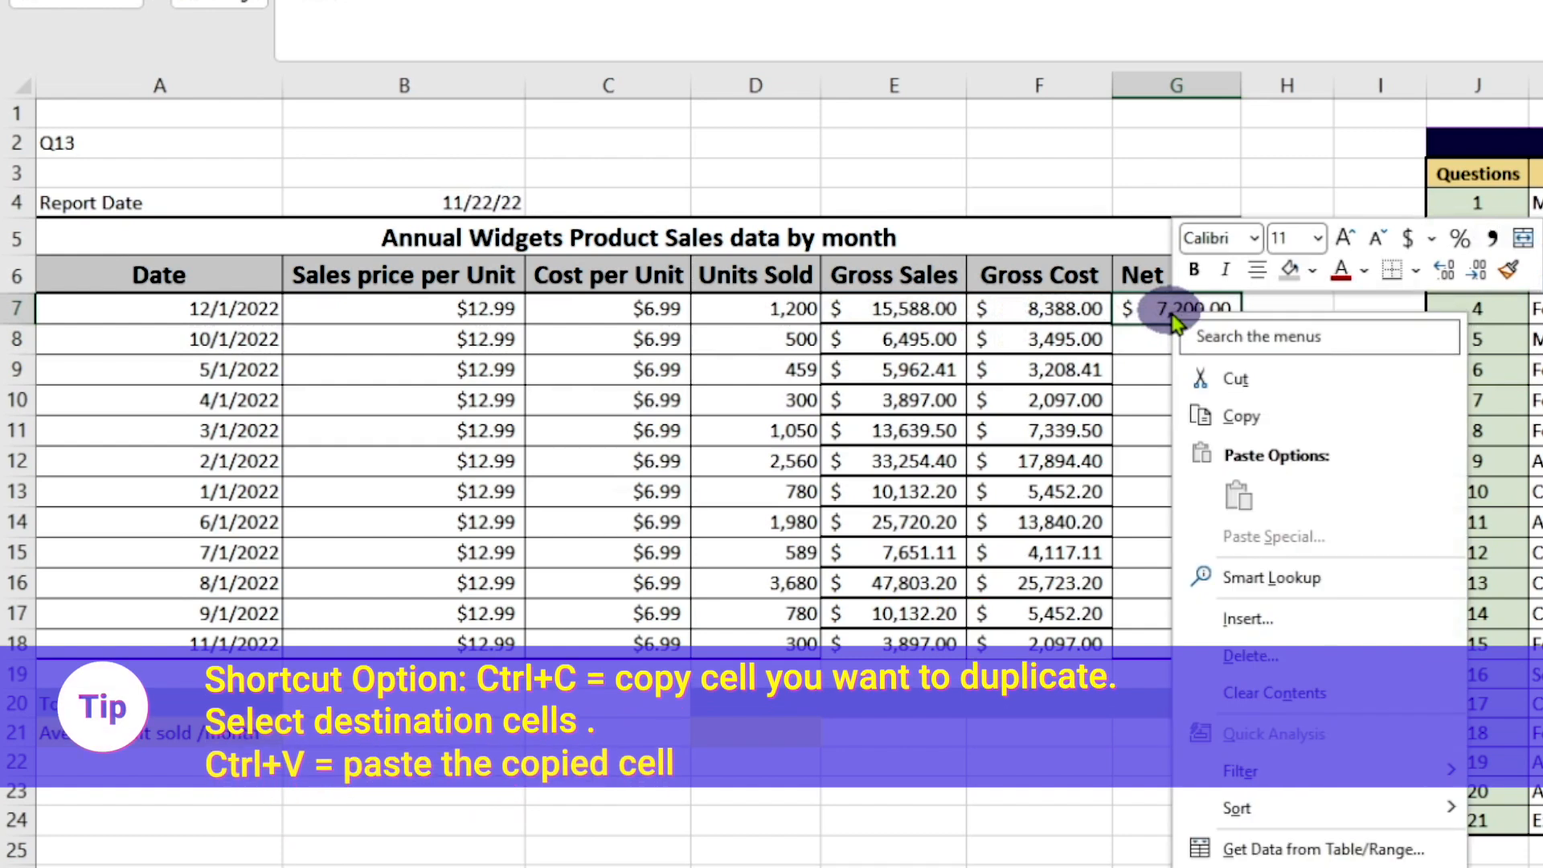
left_click(1256, 438)
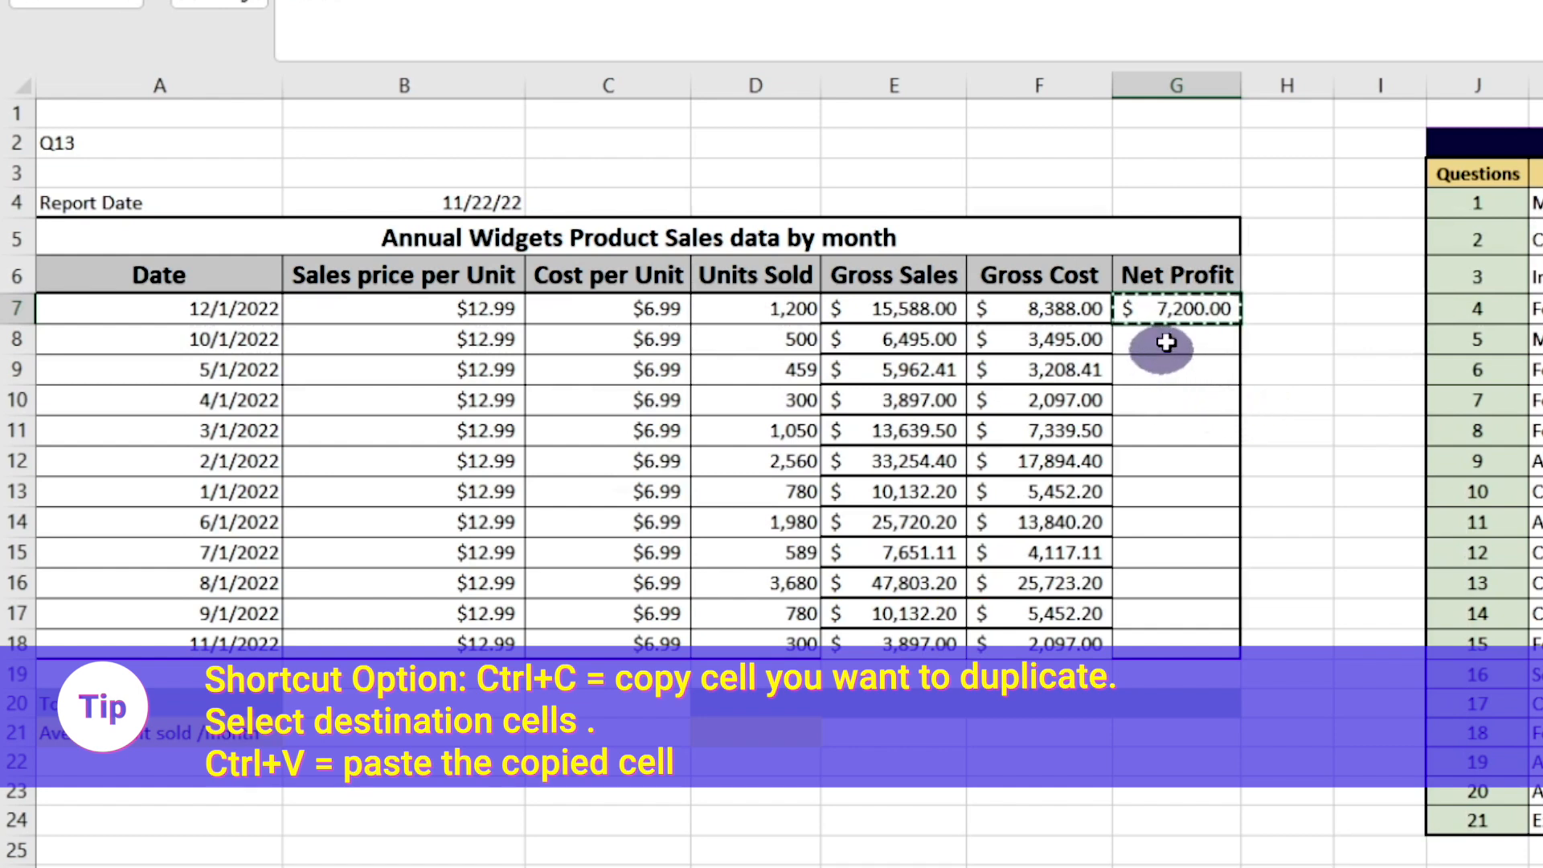
left_click_drag(1169, 339, 1170, 645)
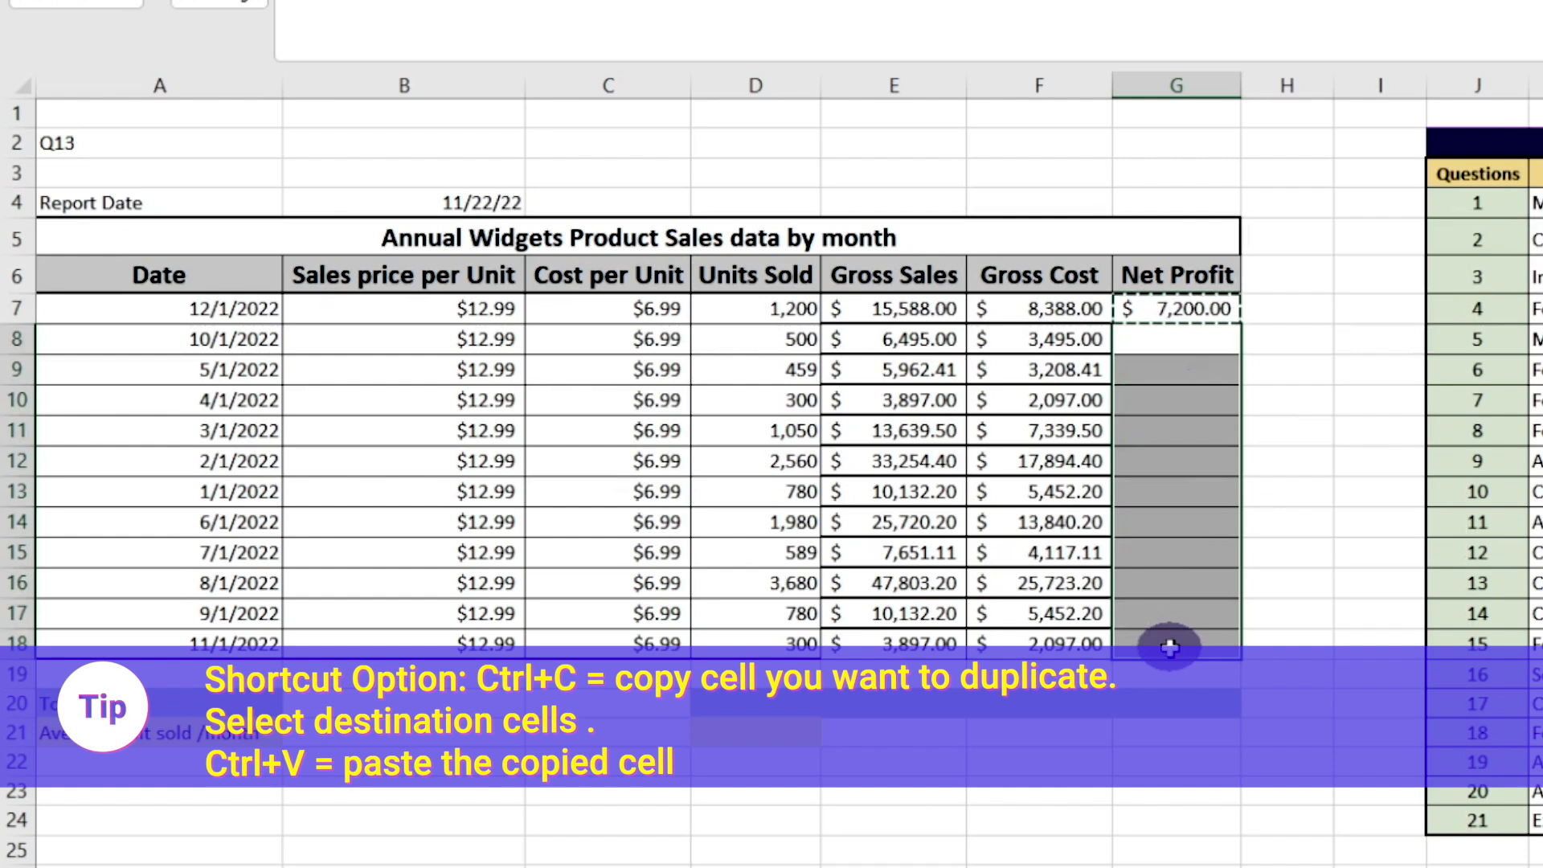
right_click(1169, 647)
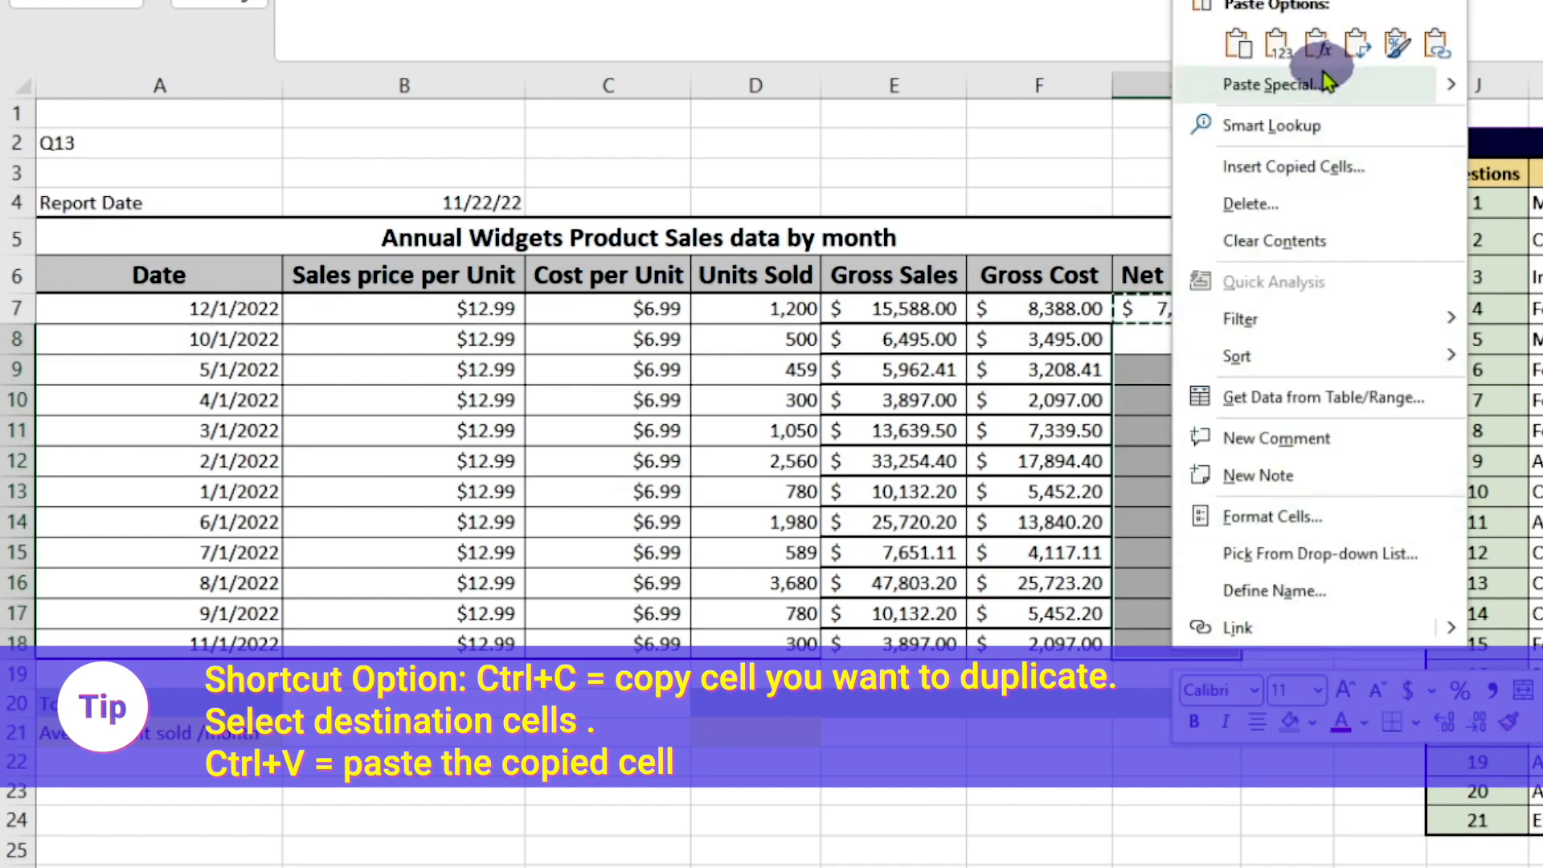
left_click(1237, 64)
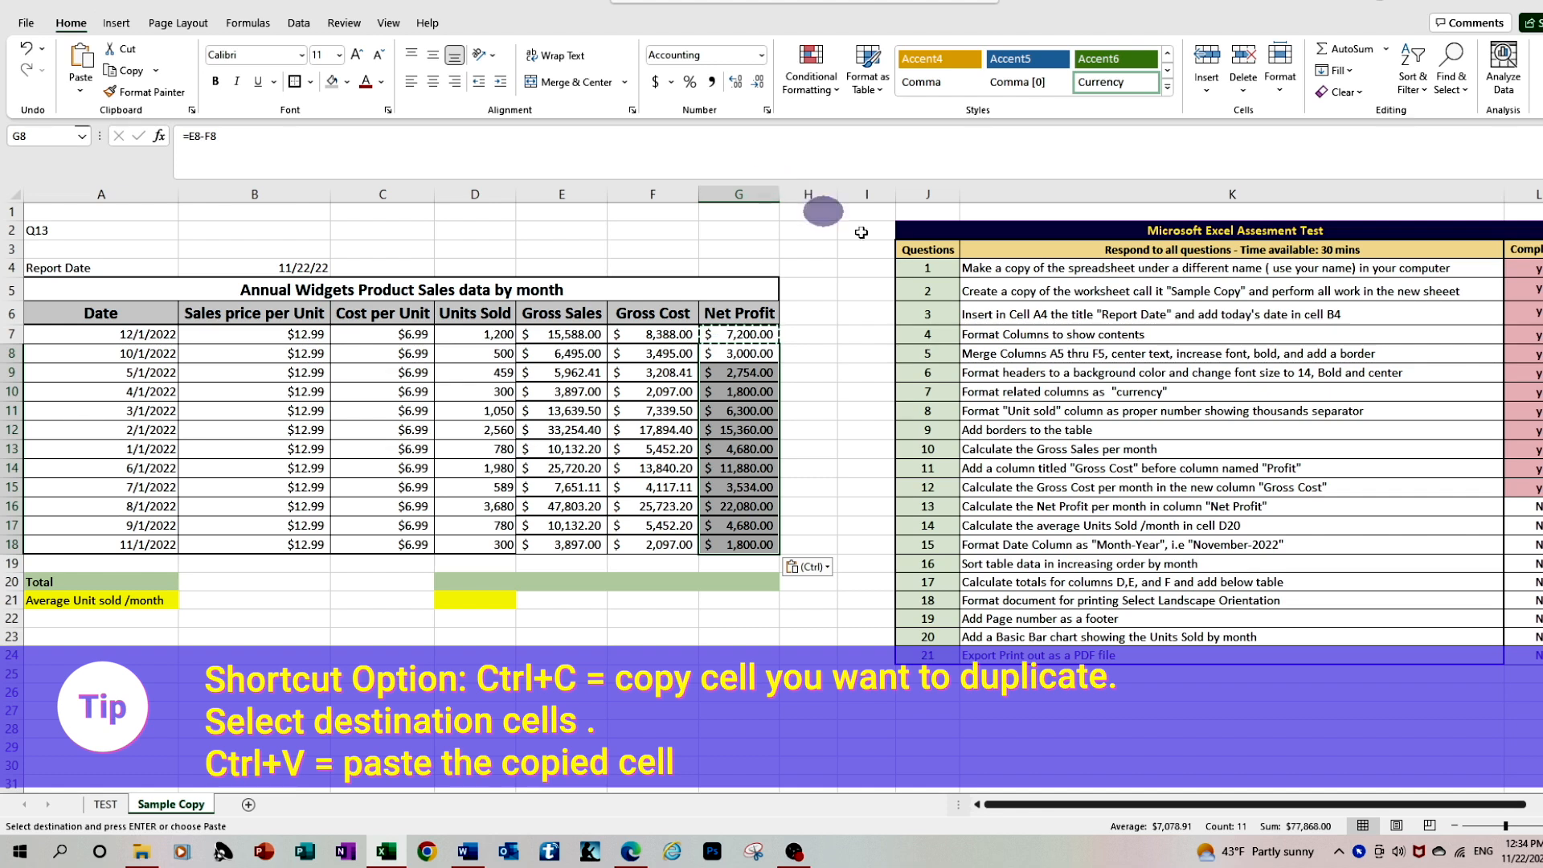
left_click(1522, 506)
type("y")
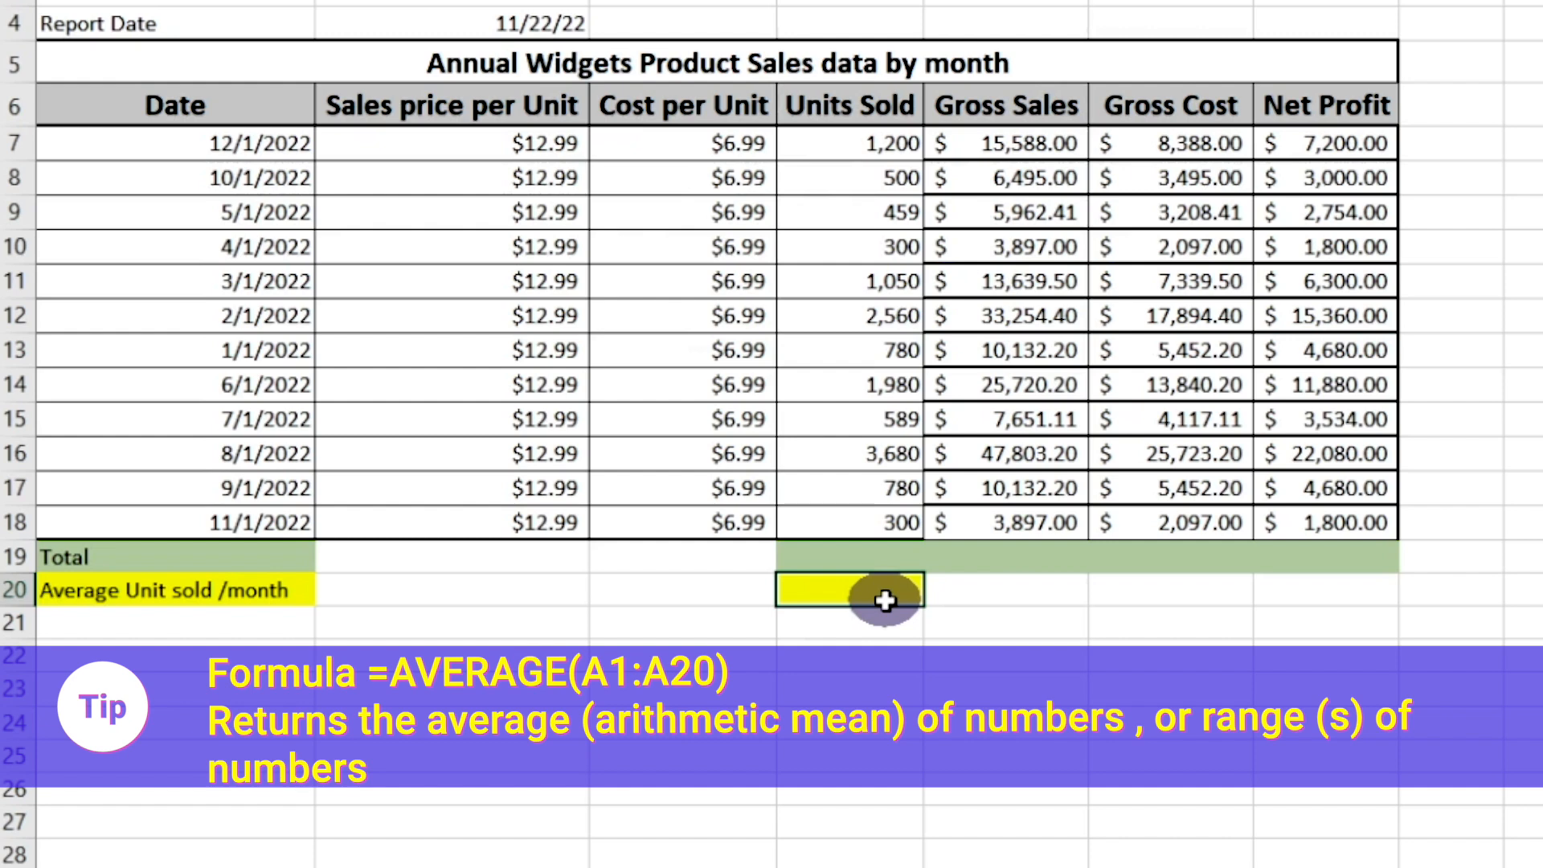
Calculate the average units sold per month in D20 with =AVERAGE(D7:D18) and mark question 14 completed
type("=a")
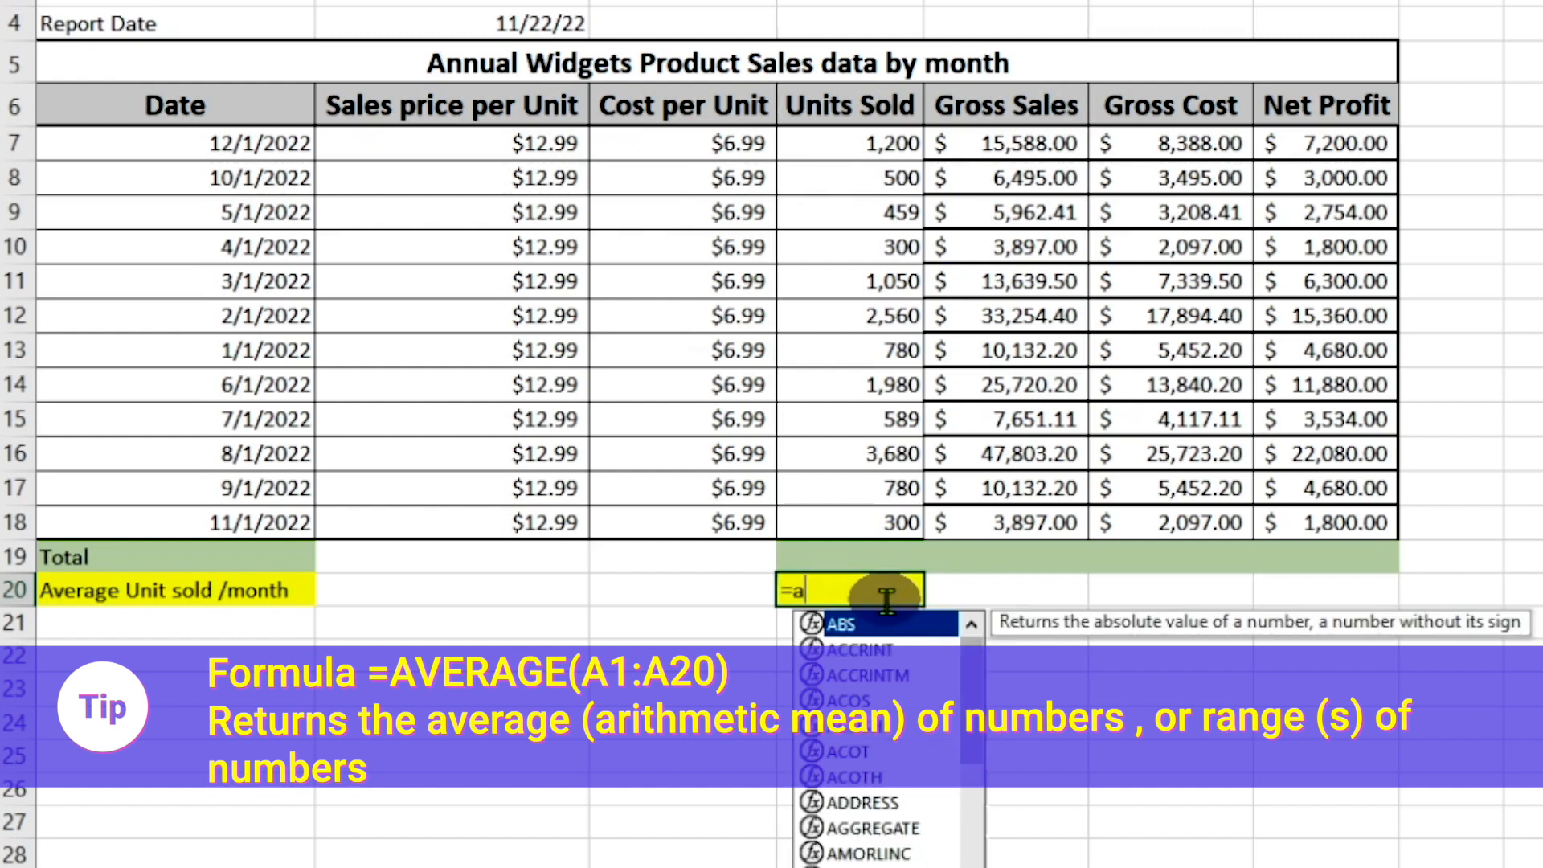
type("ver")
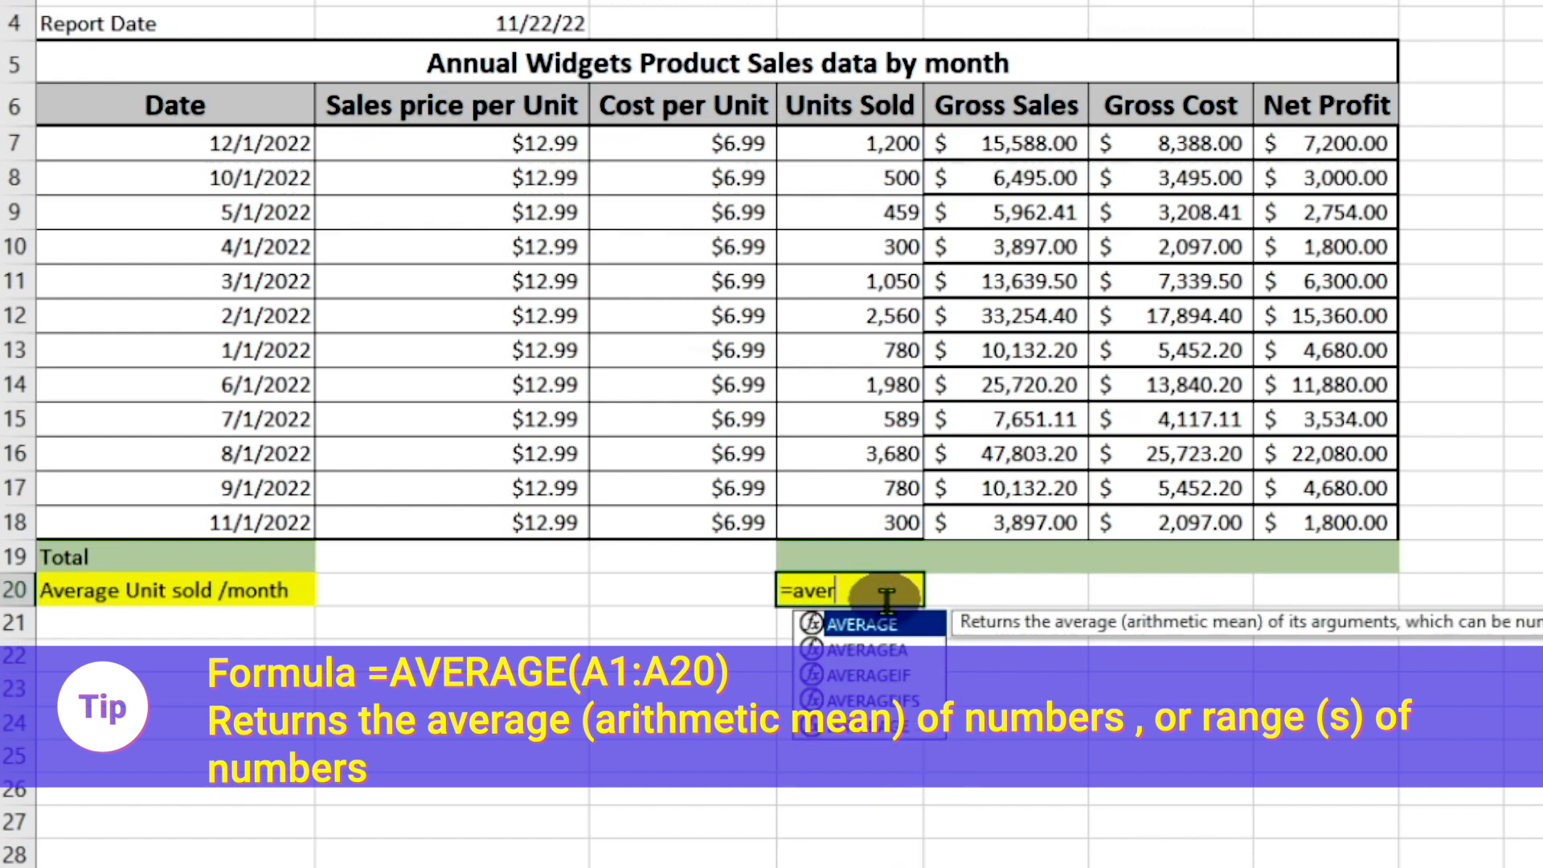
type("ages")
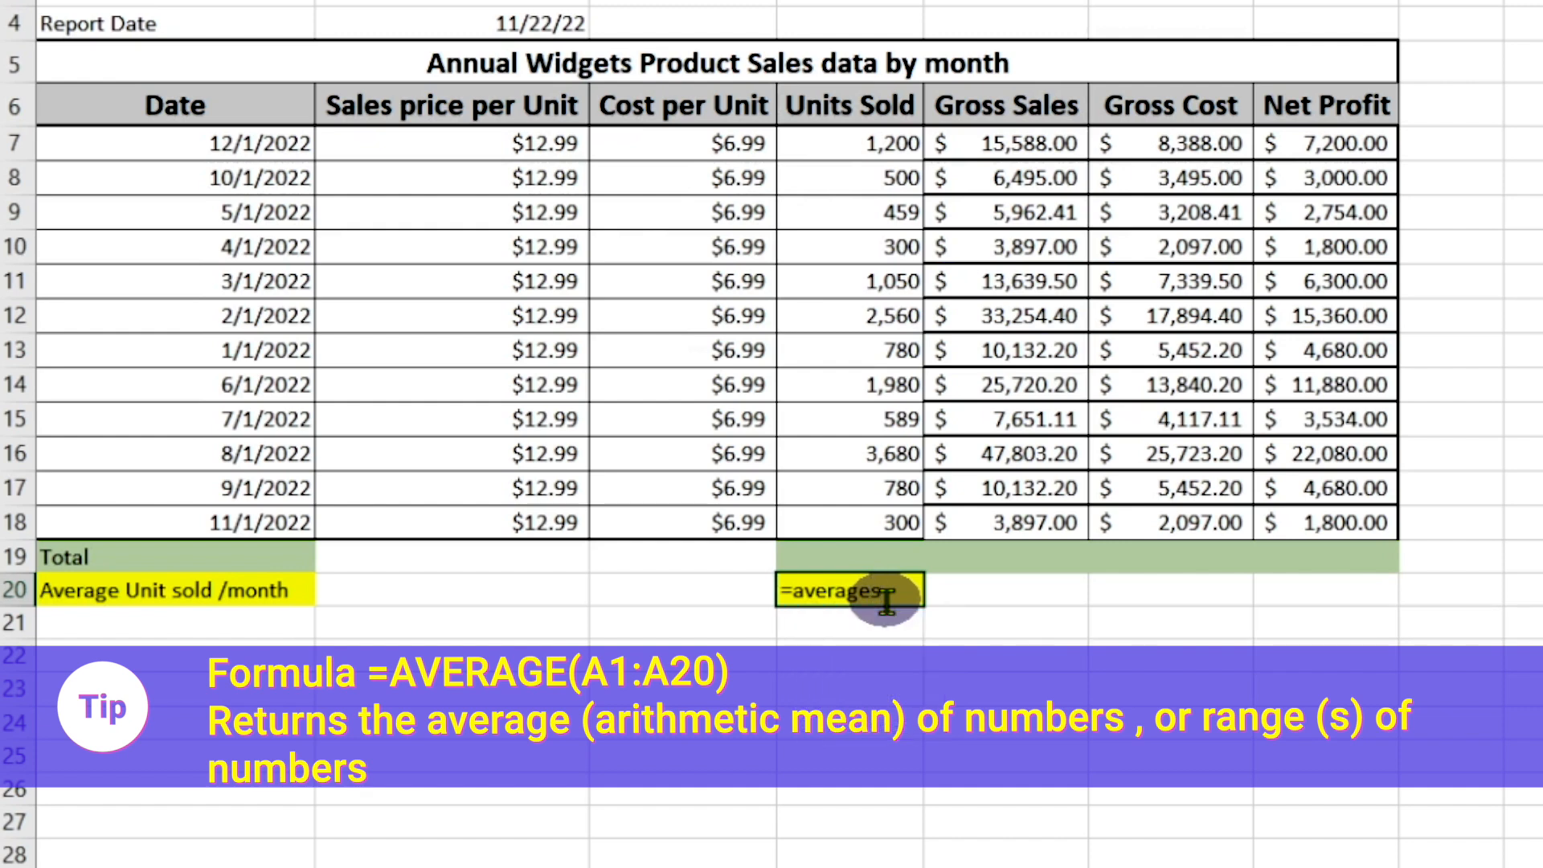
key("BackSpace")
type("(")
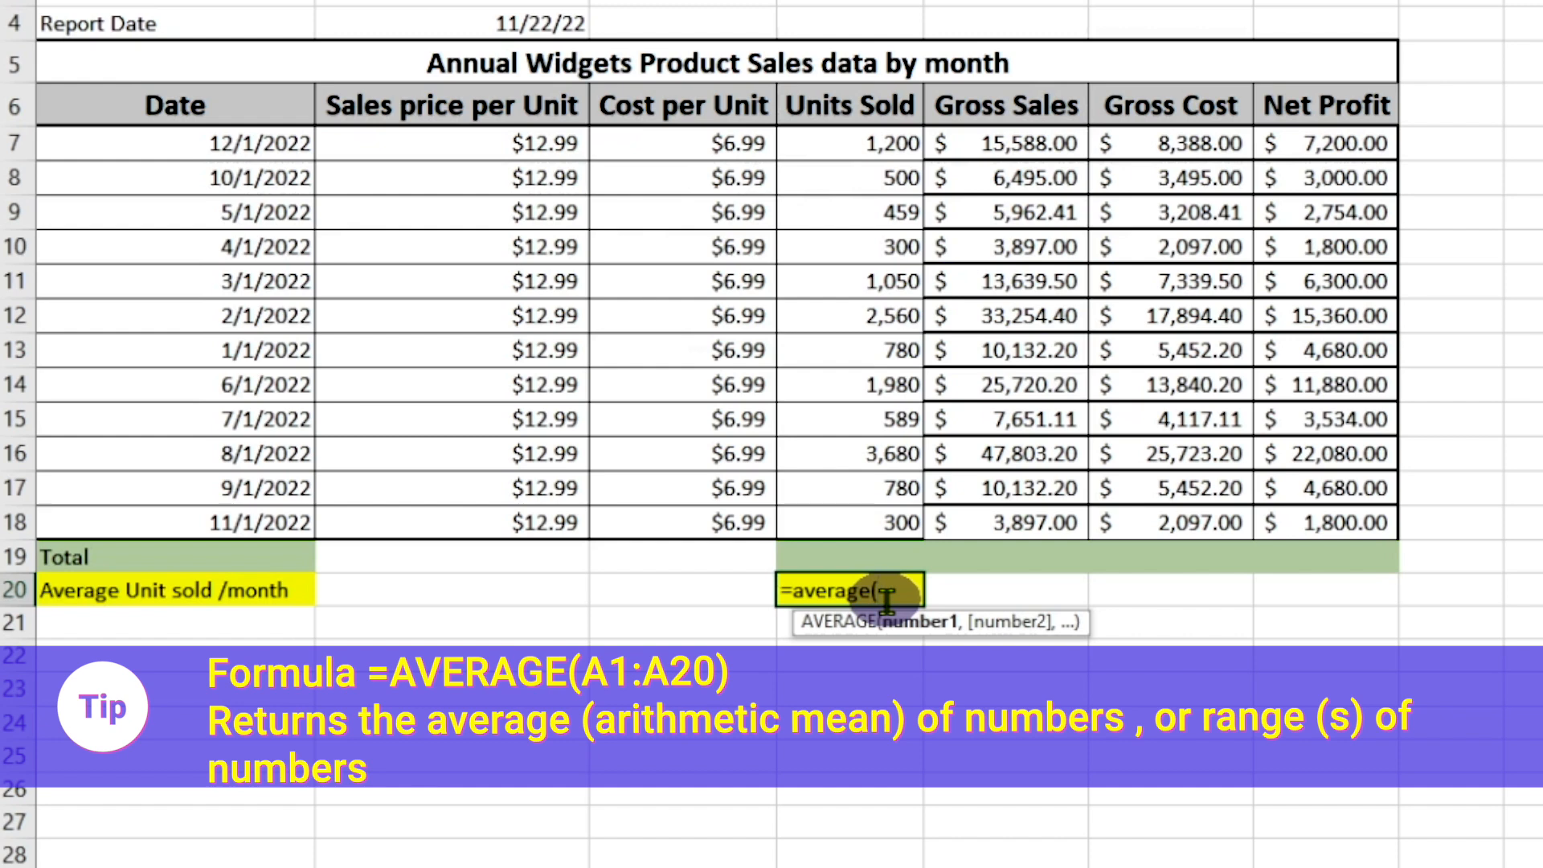
left_click_drag(856, 143, 847, 508)
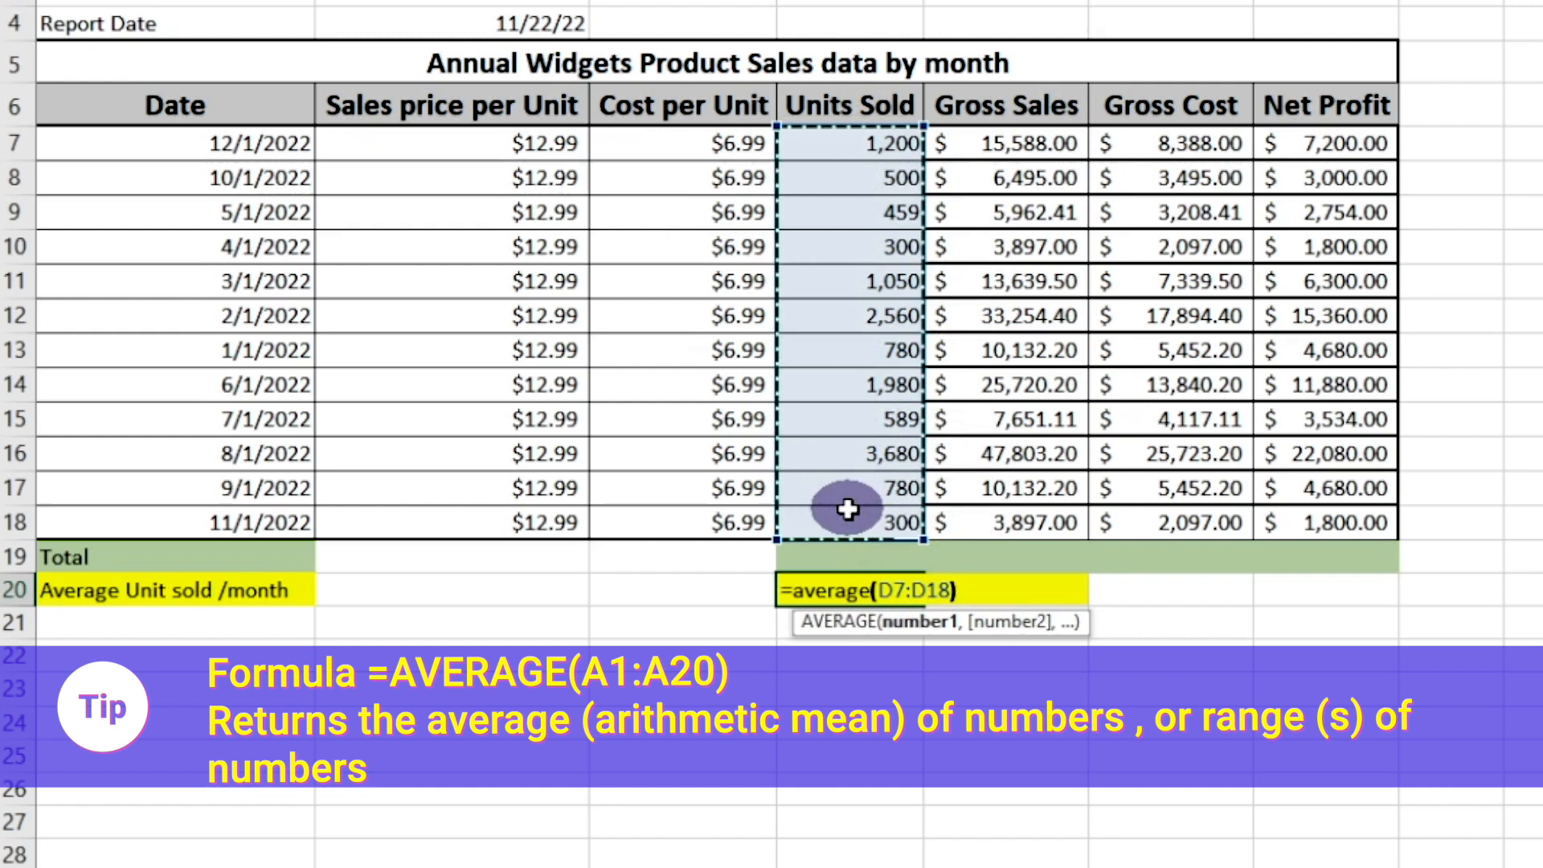
type(")")
key("Return")
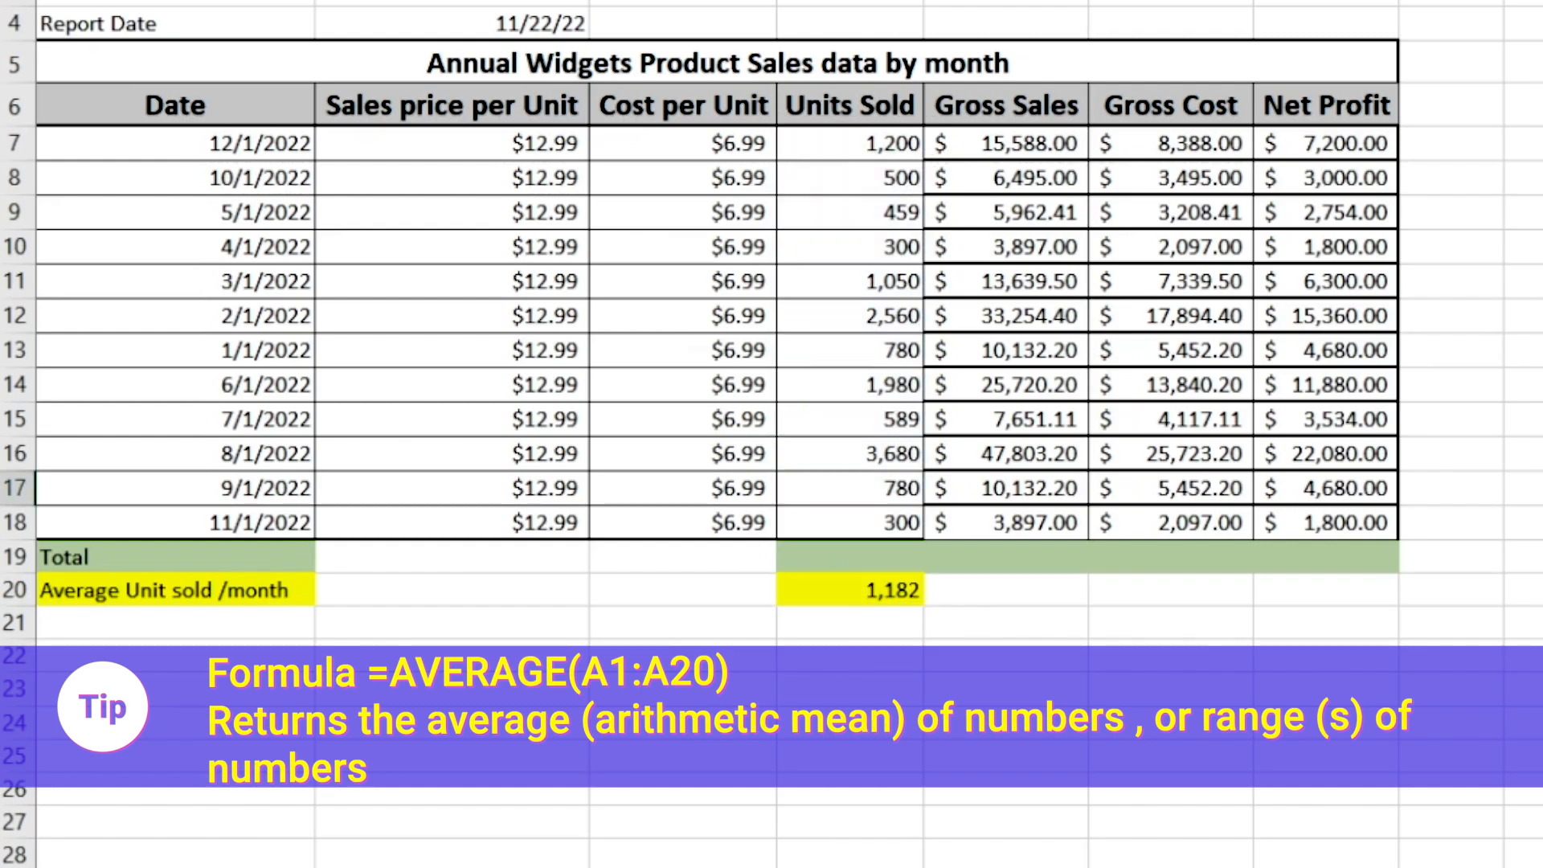
key("Down")
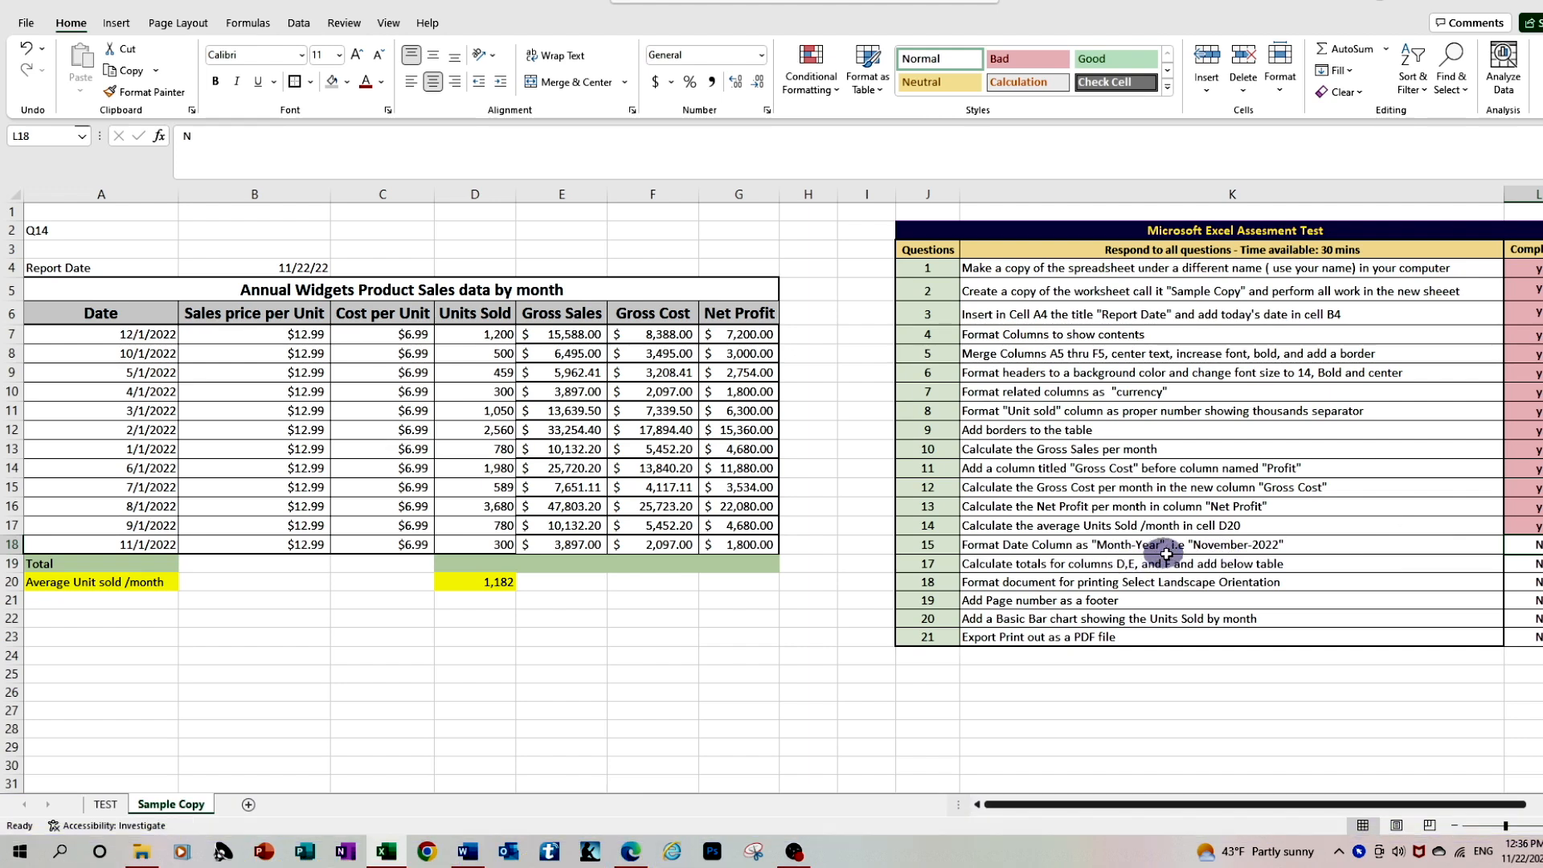
Change the question label in A2 to "Q15"
left_click(59, 230)
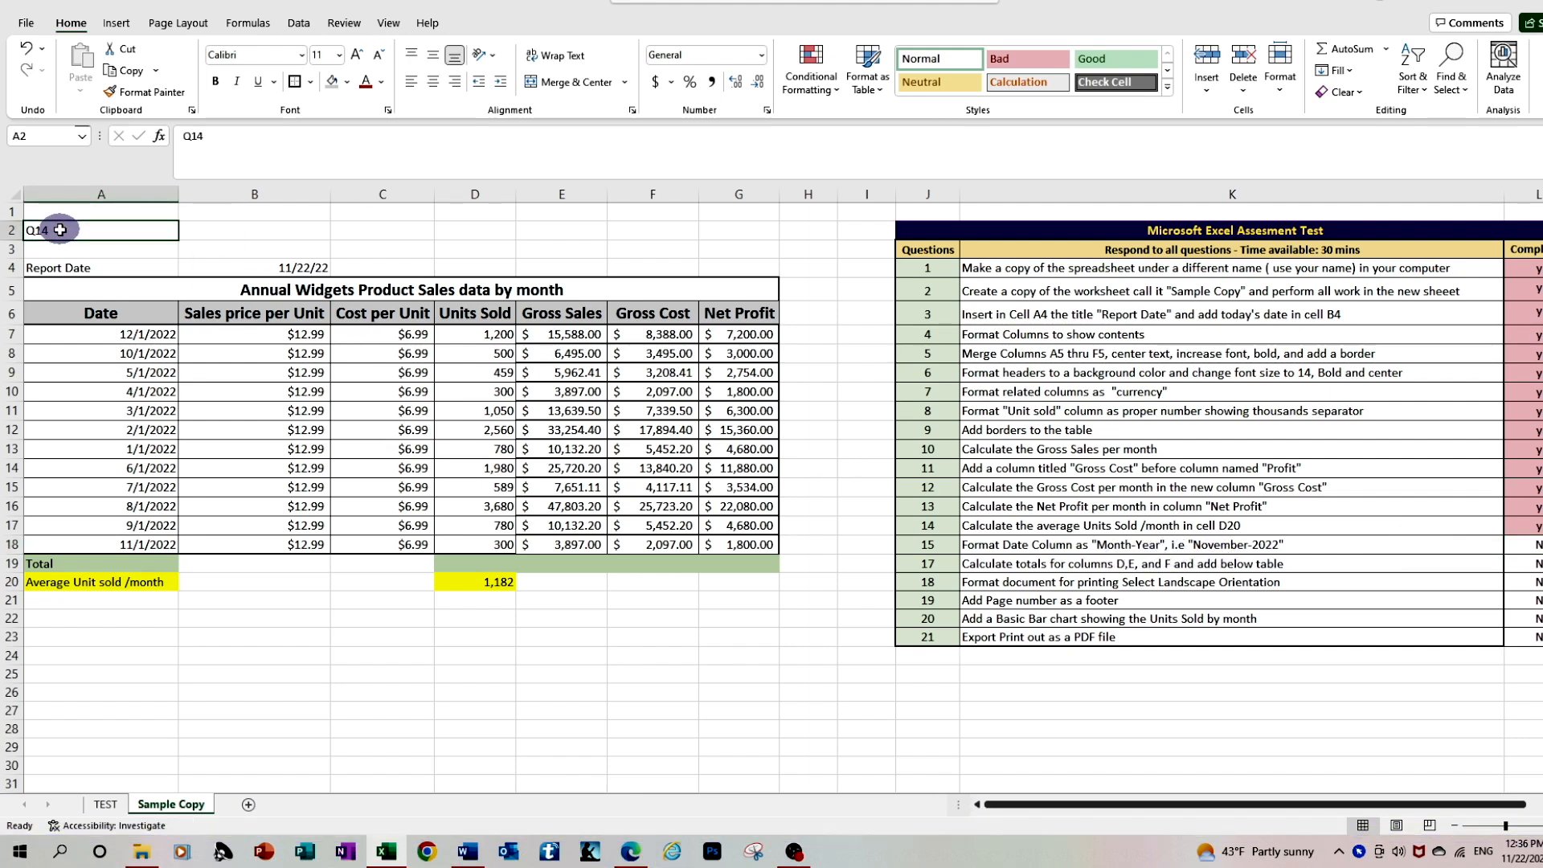
type("Q15")
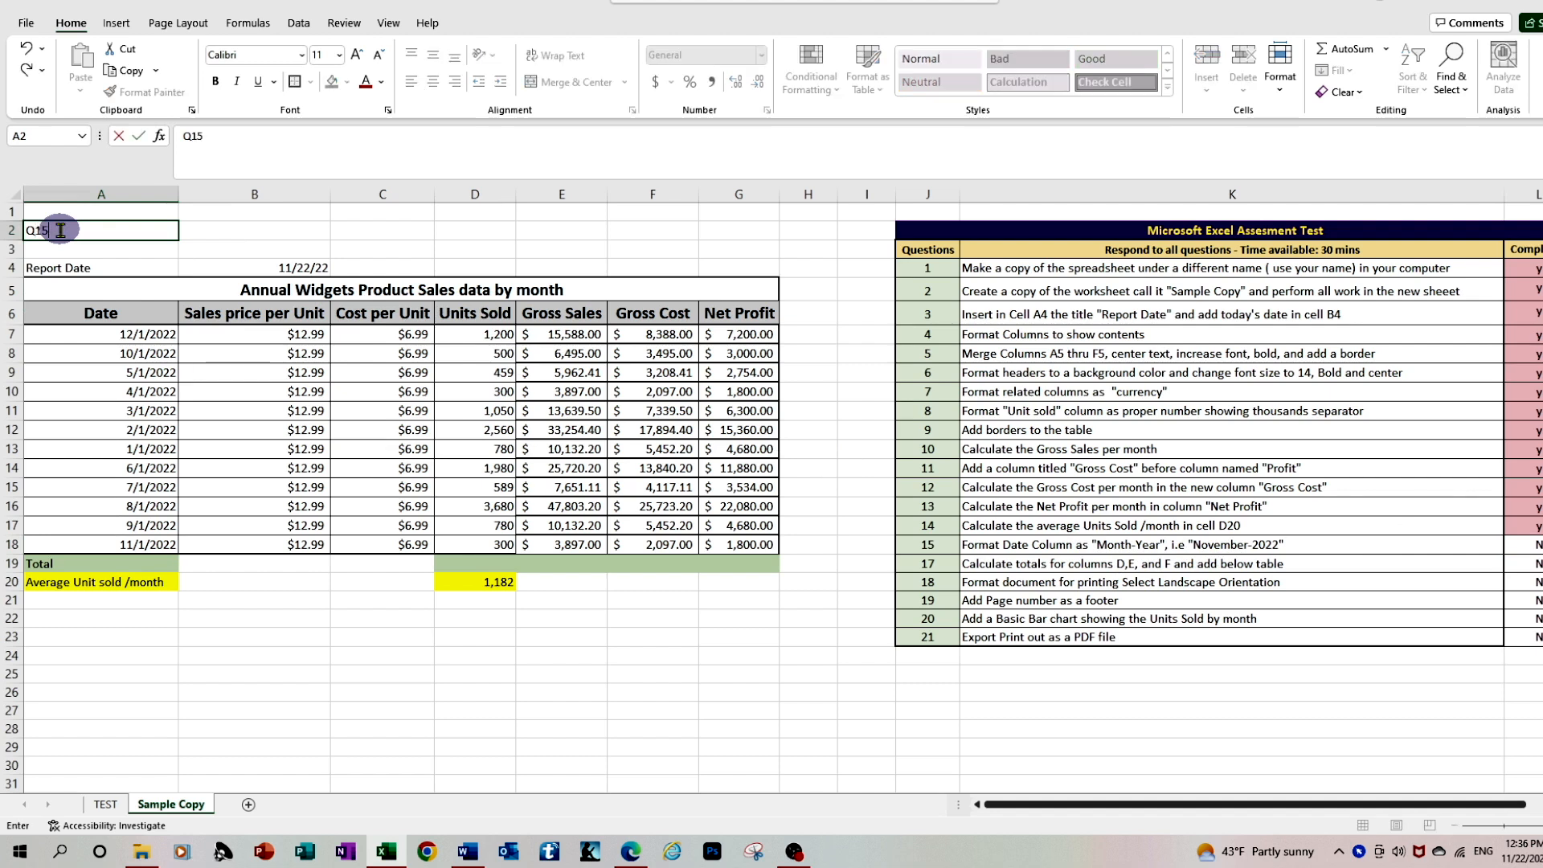
key("Return")
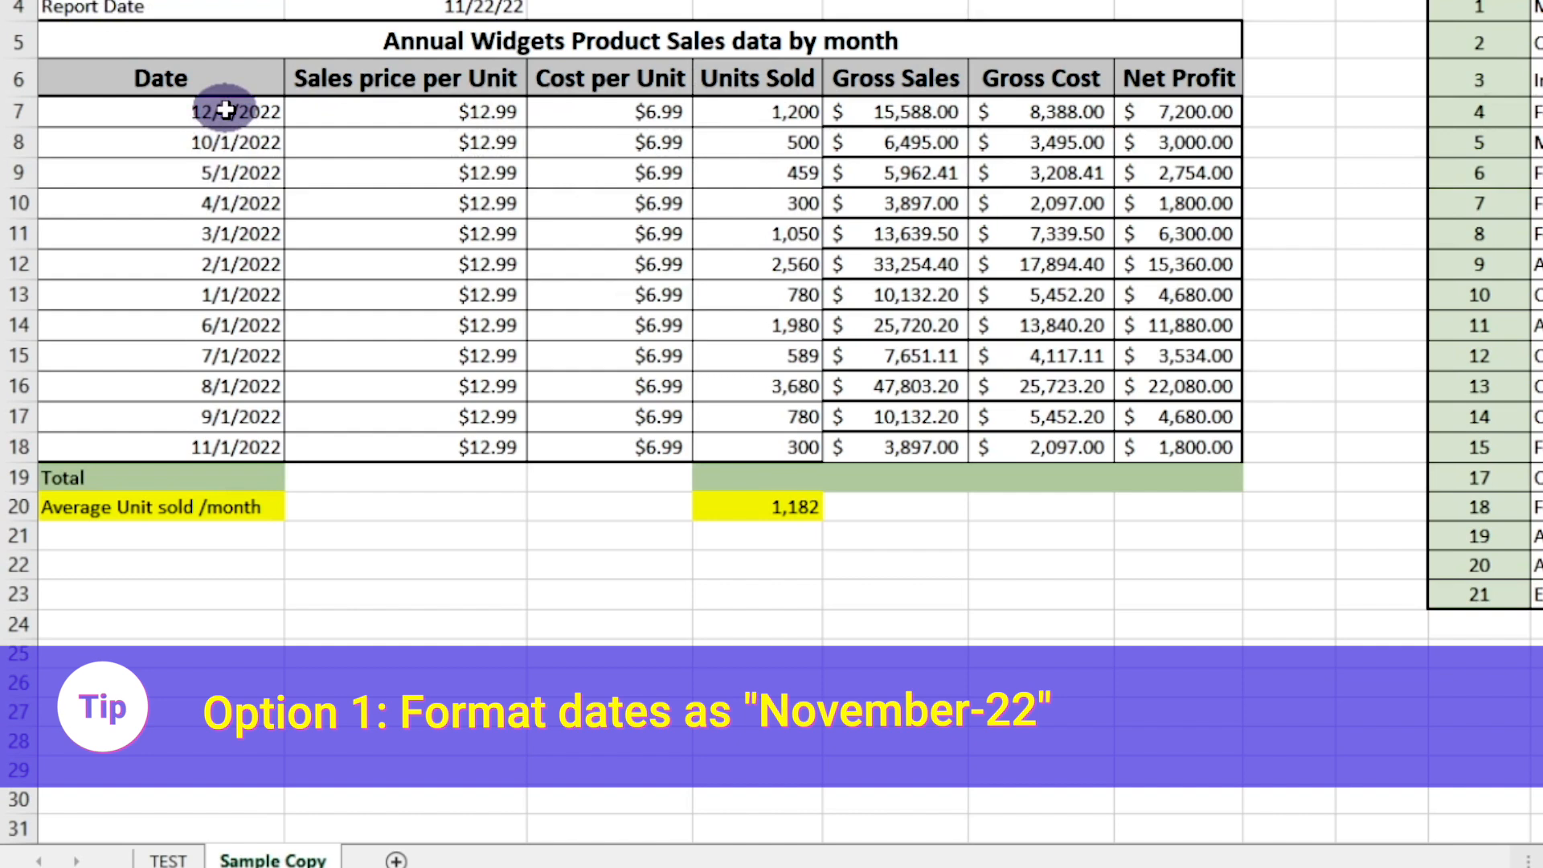
Format the dates in A7 to A18 with the "March-12" date type, showing full month name and two-digit year
left_click_drag(226, 110, 233, 441)
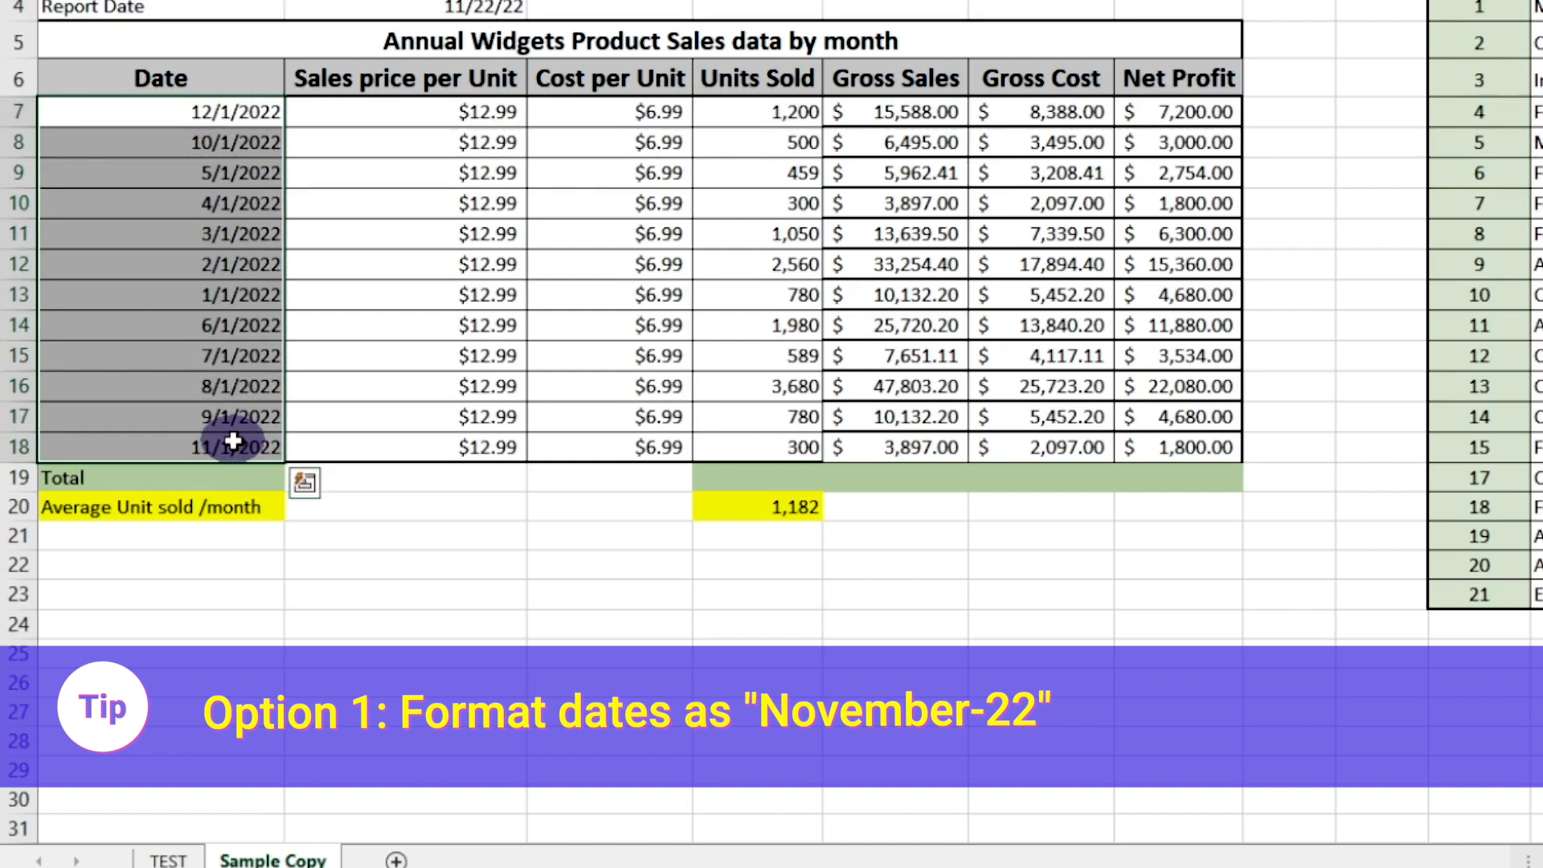
right_click(216, 121)
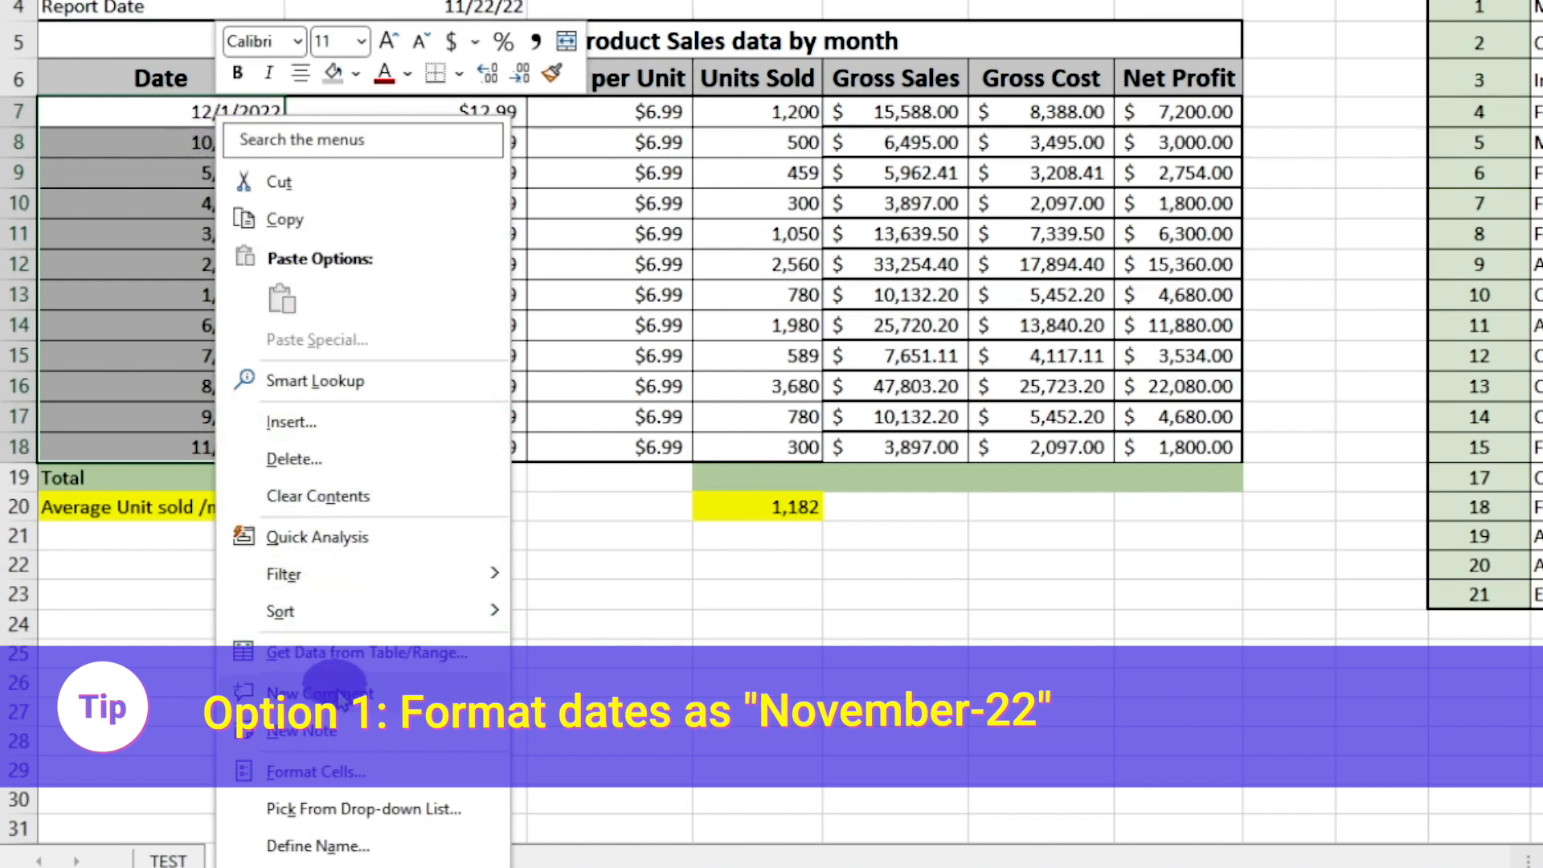
left_click(341, 770)
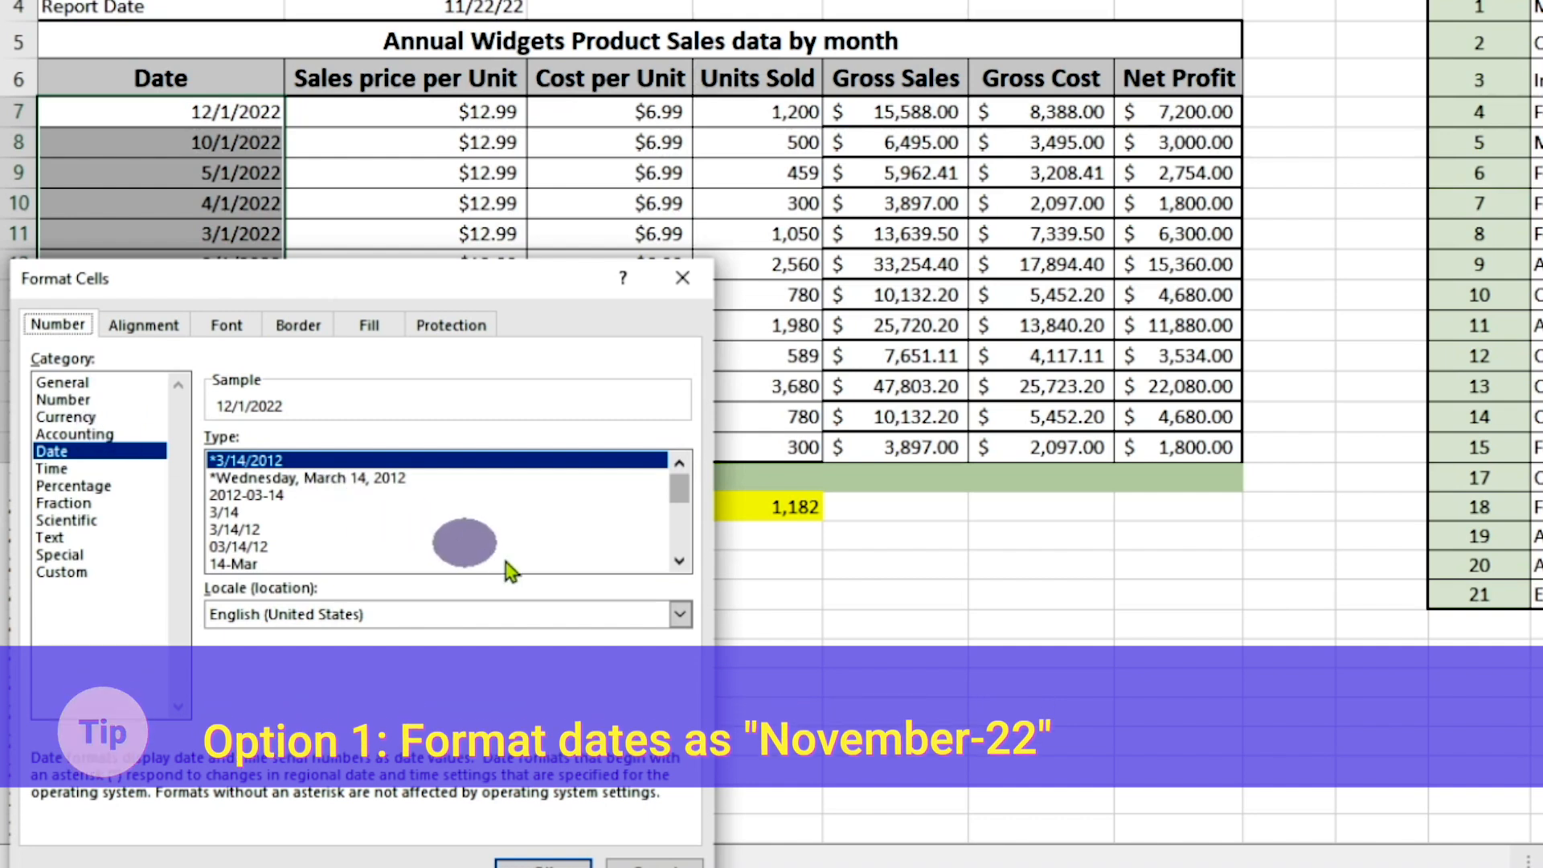
left_click(679, 562)
left_click(679, 562)
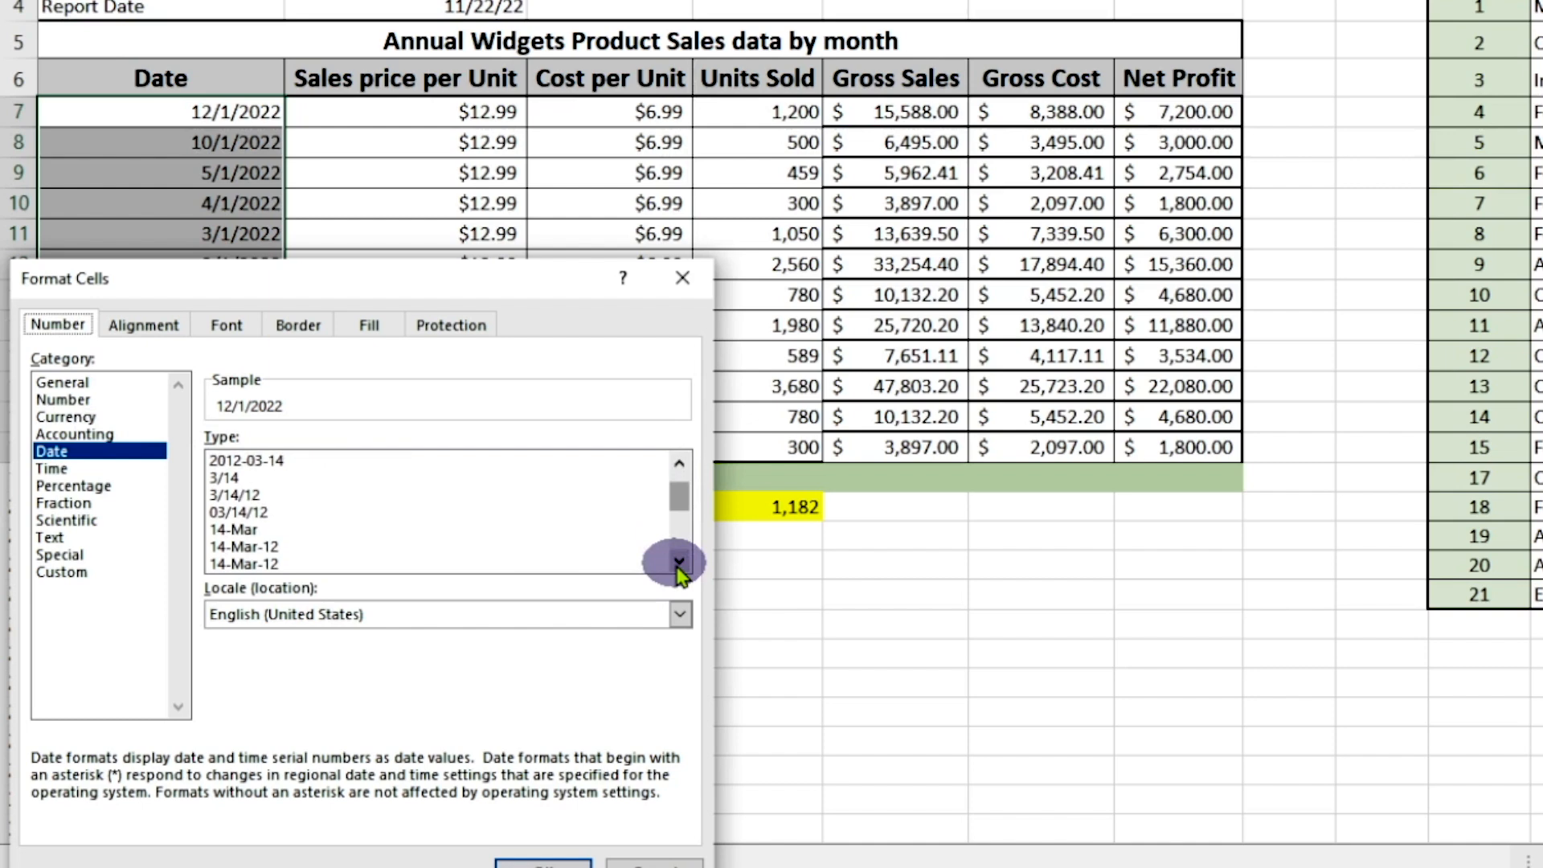
left_click(679, 563)
left_click(679, 562)
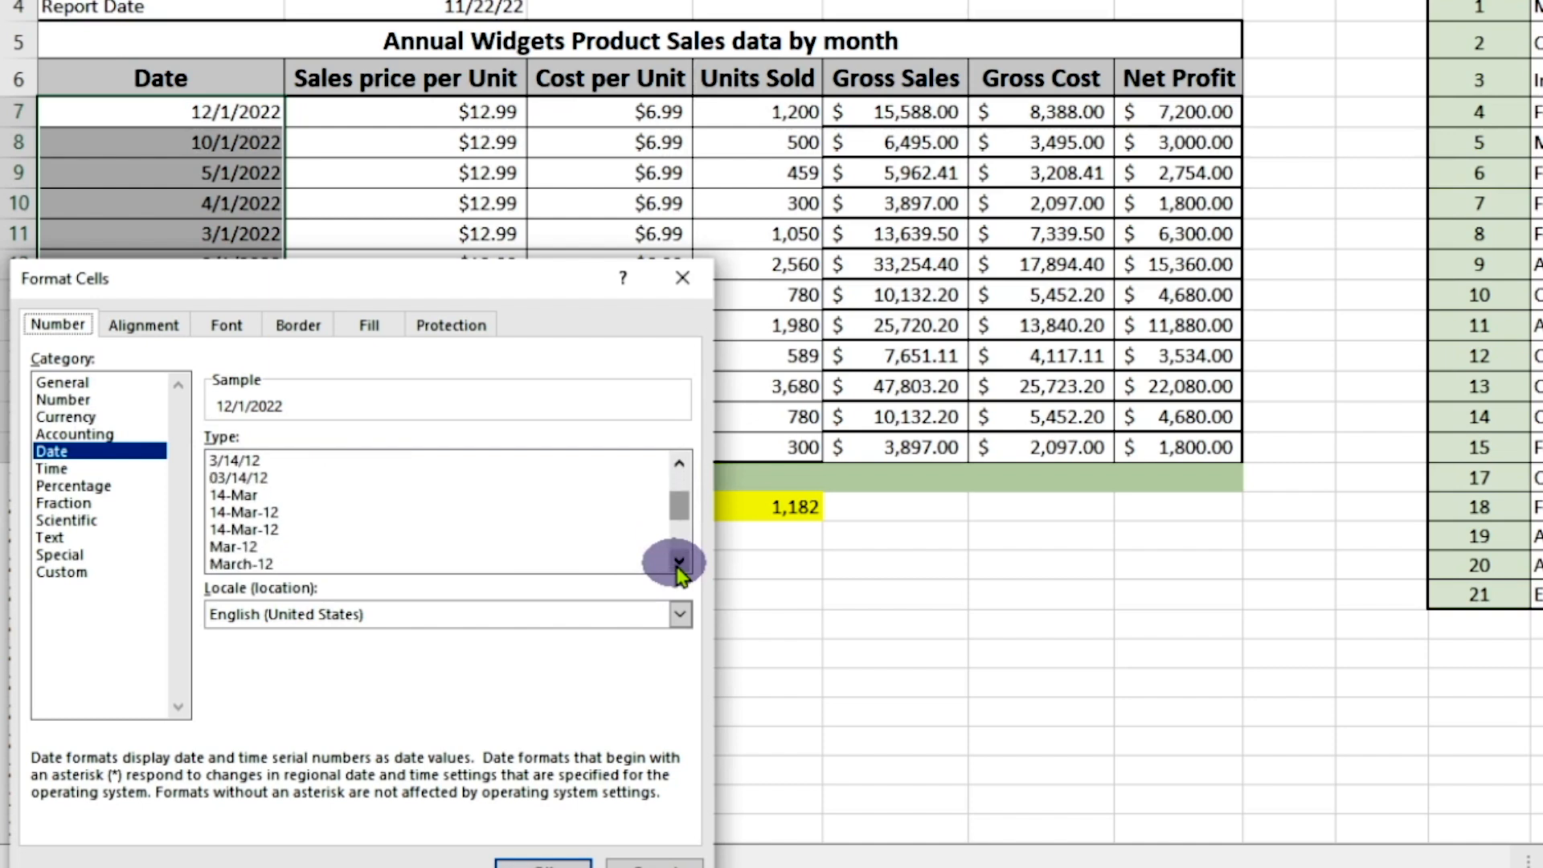
left_click(679, 563)
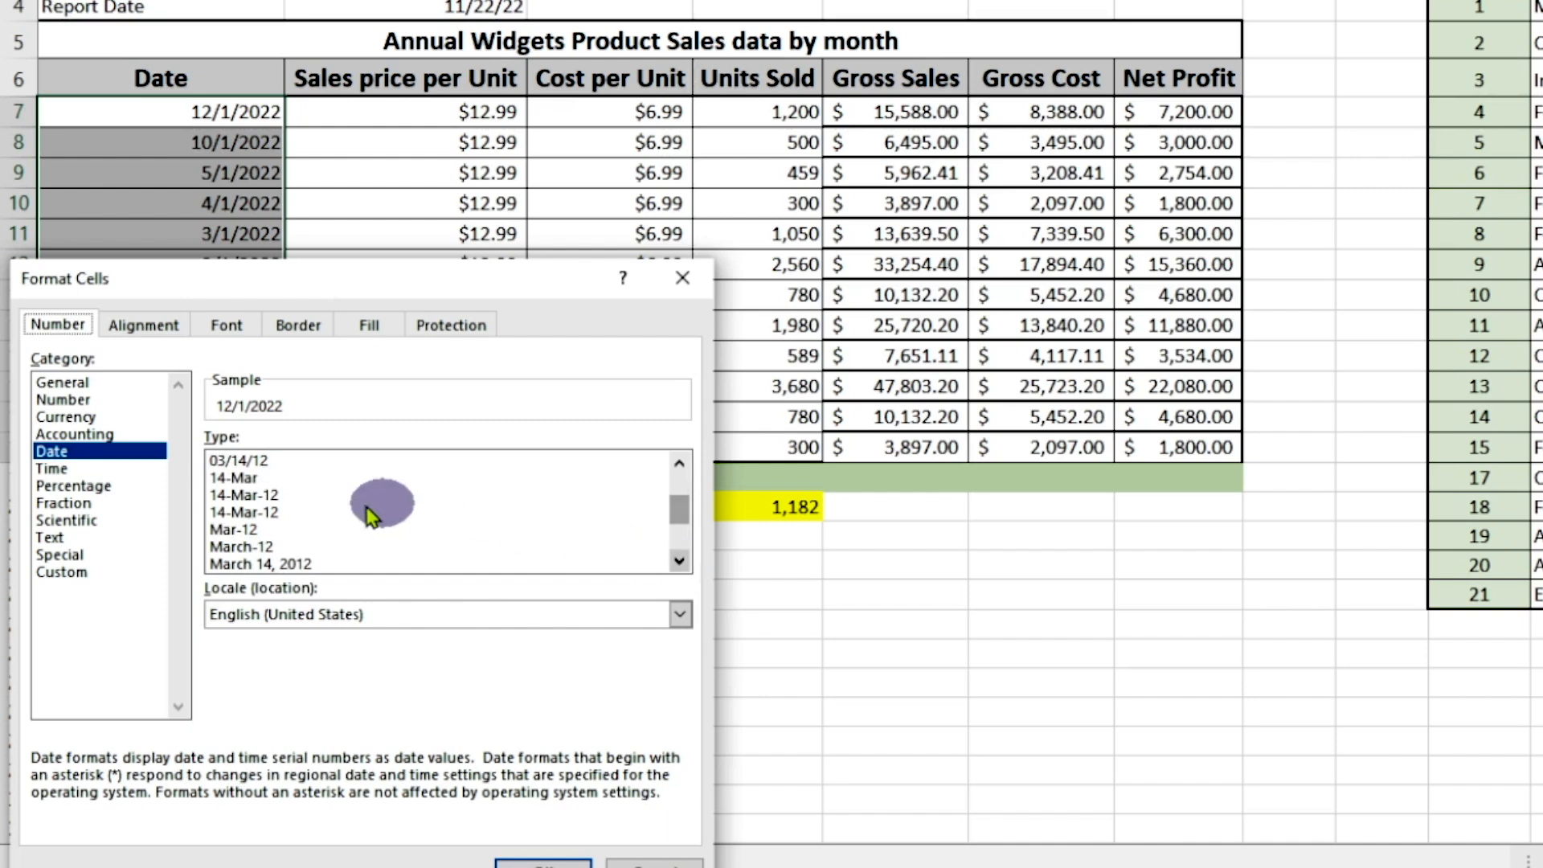
left_click(247, 547)
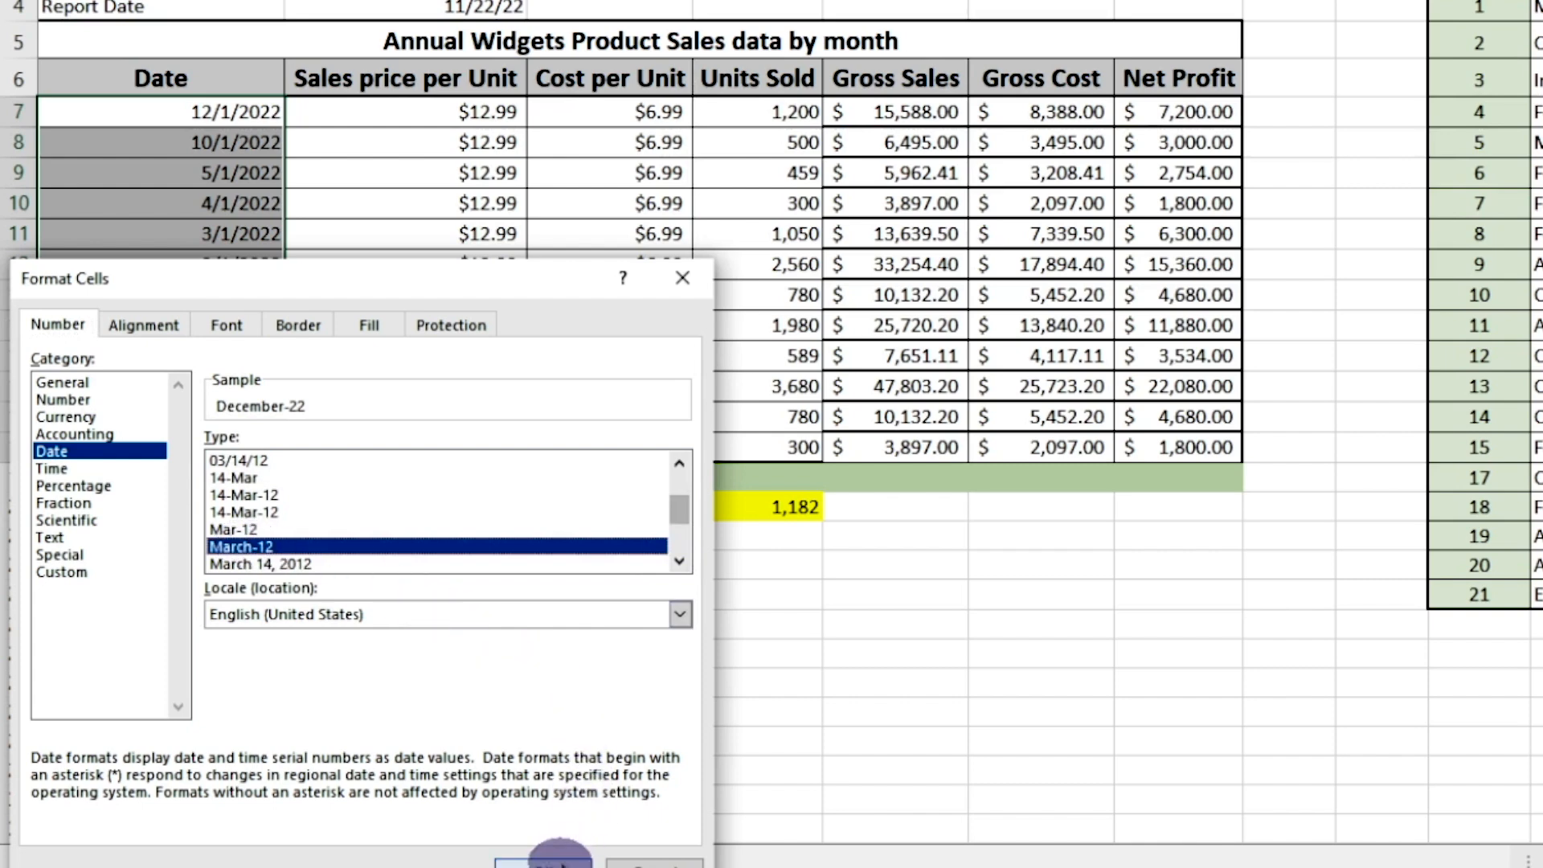
left_click(560, 858)
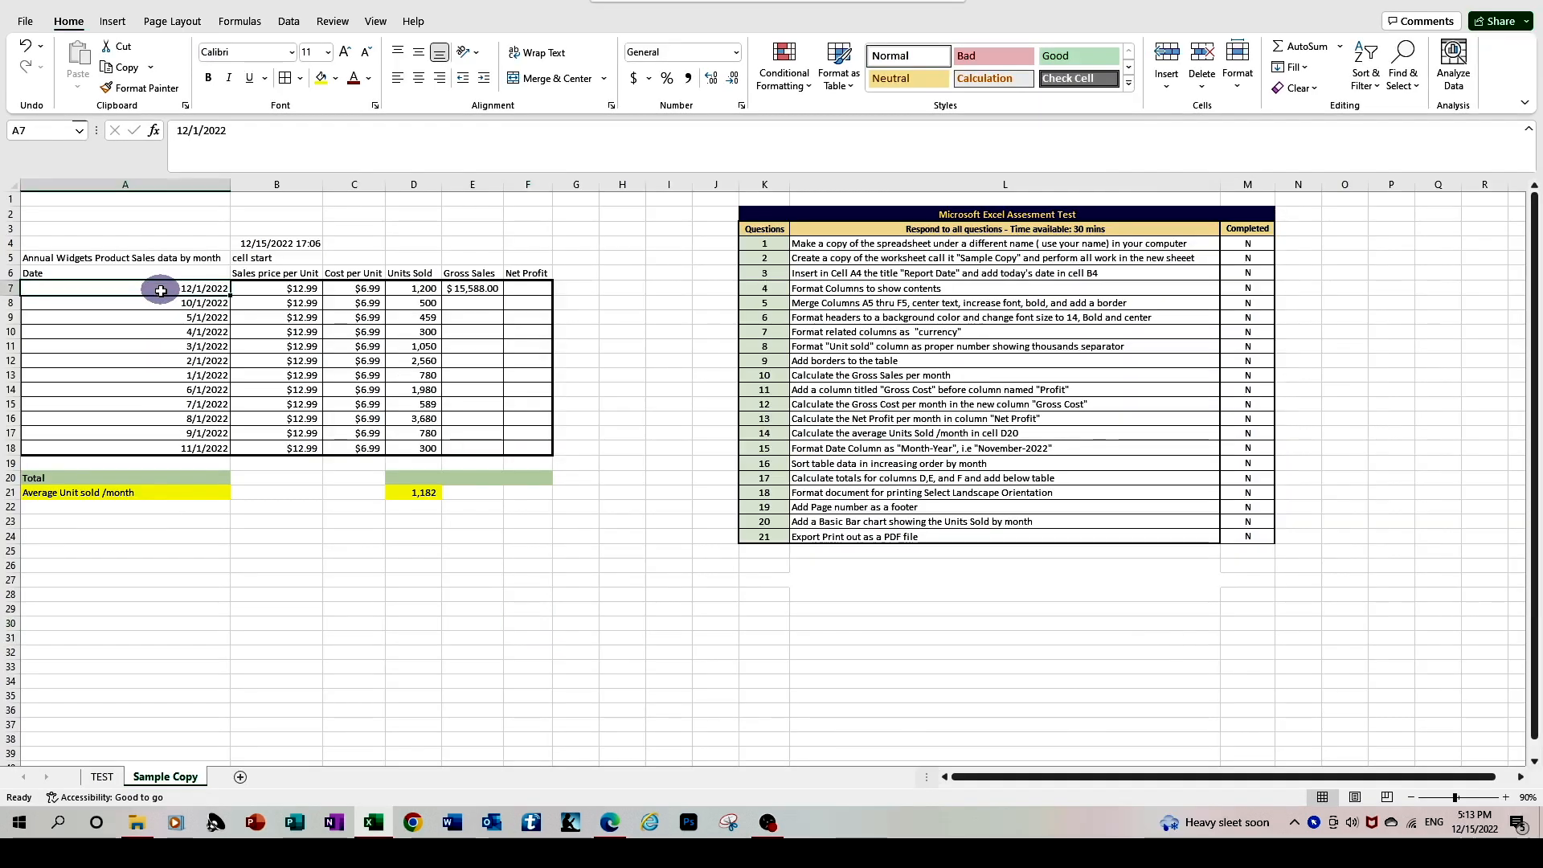
For the dates in A7 to A18, choose the custom number format code mmm-yy as a starting point
left_click_drag(161, 291, 165, 445)
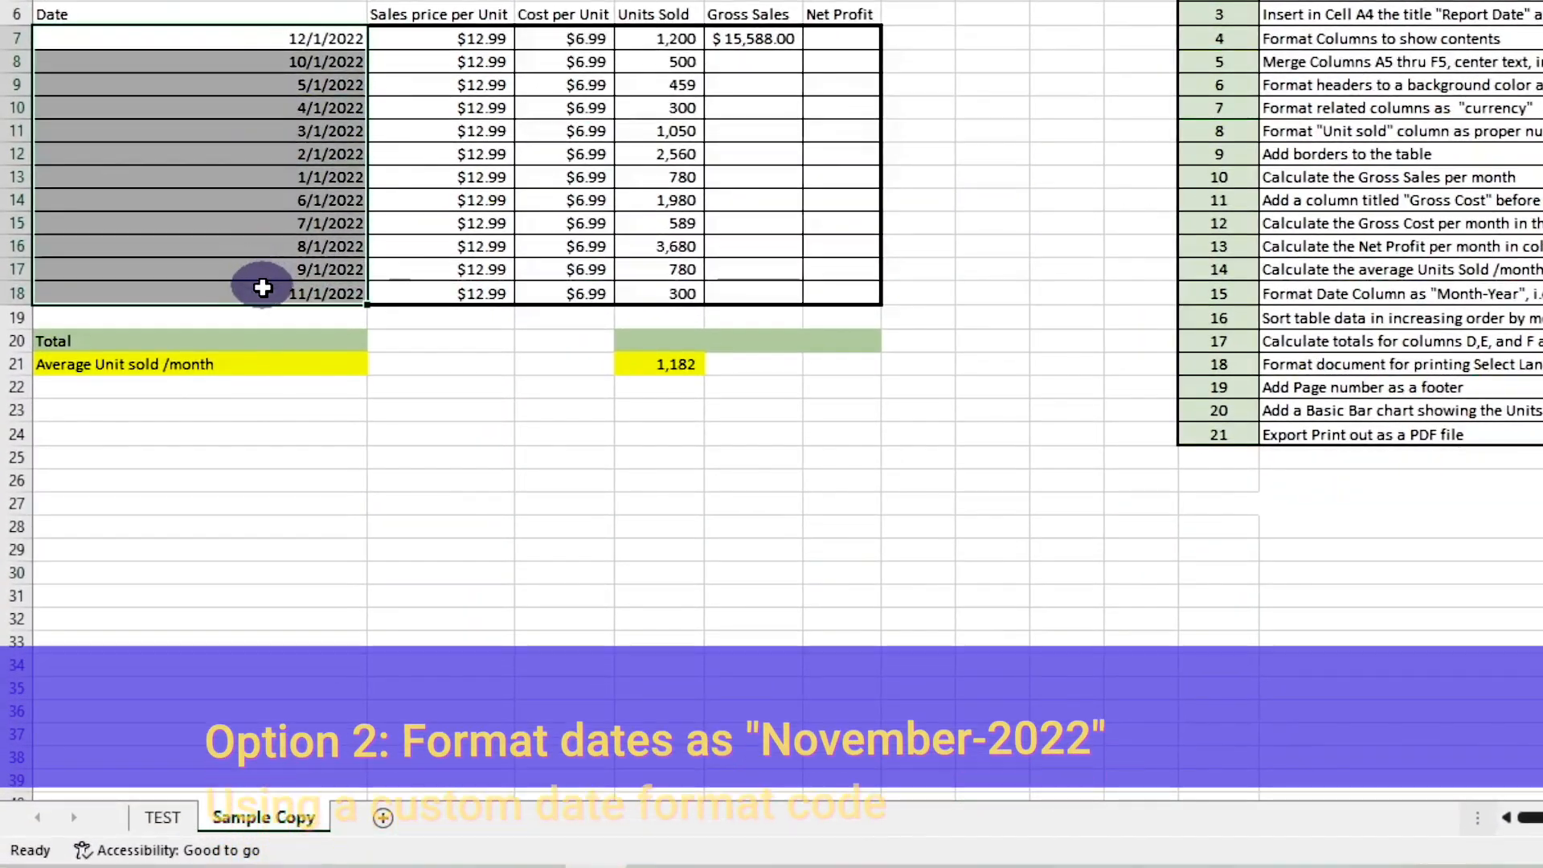
left_click_drag(263, 288, 258, 289)
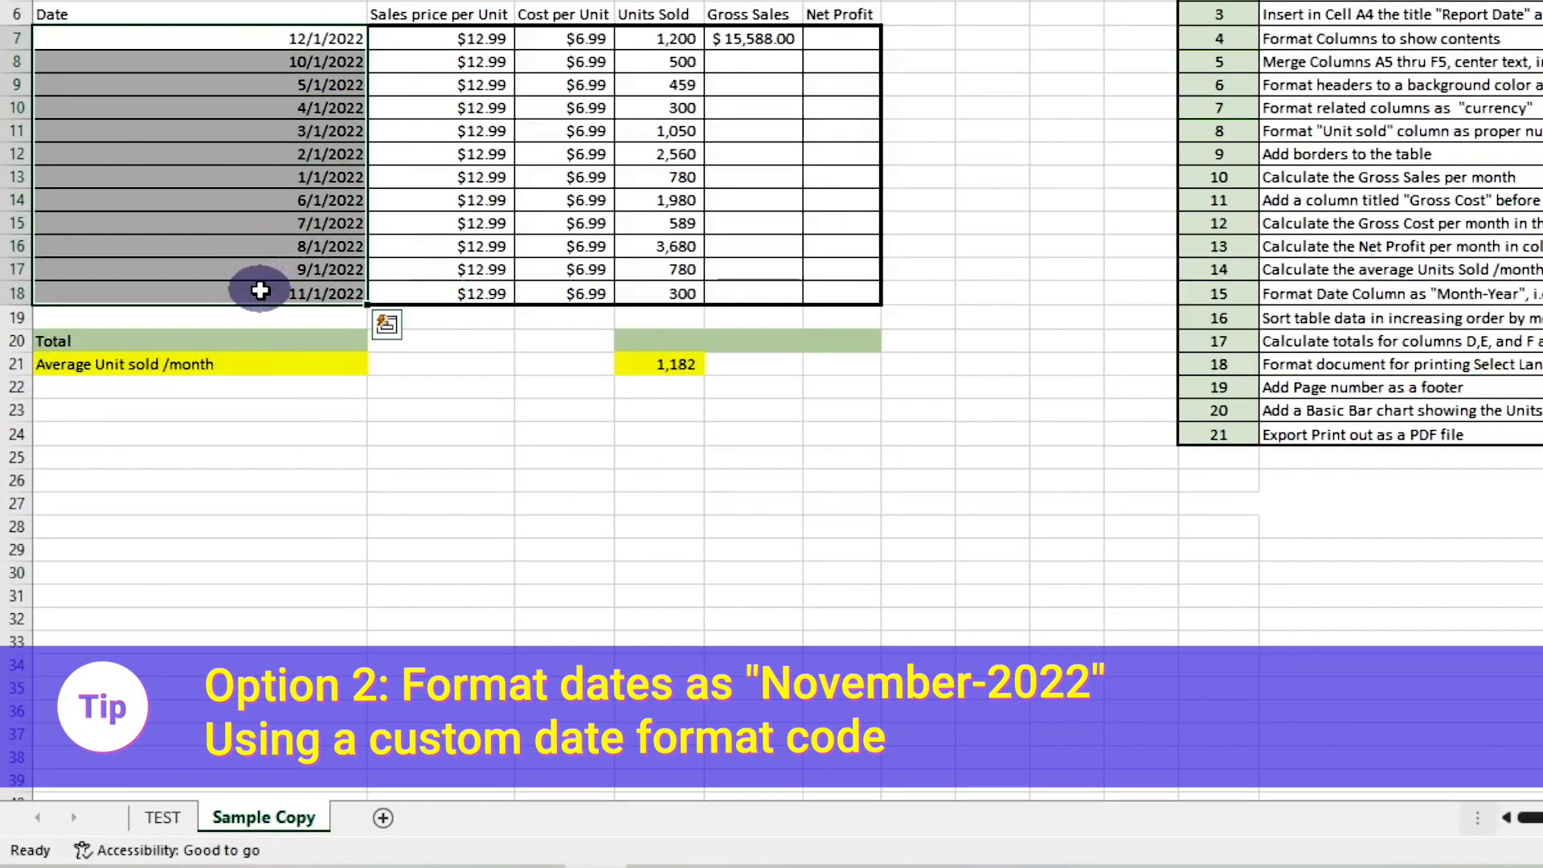
right_click(202, 141)
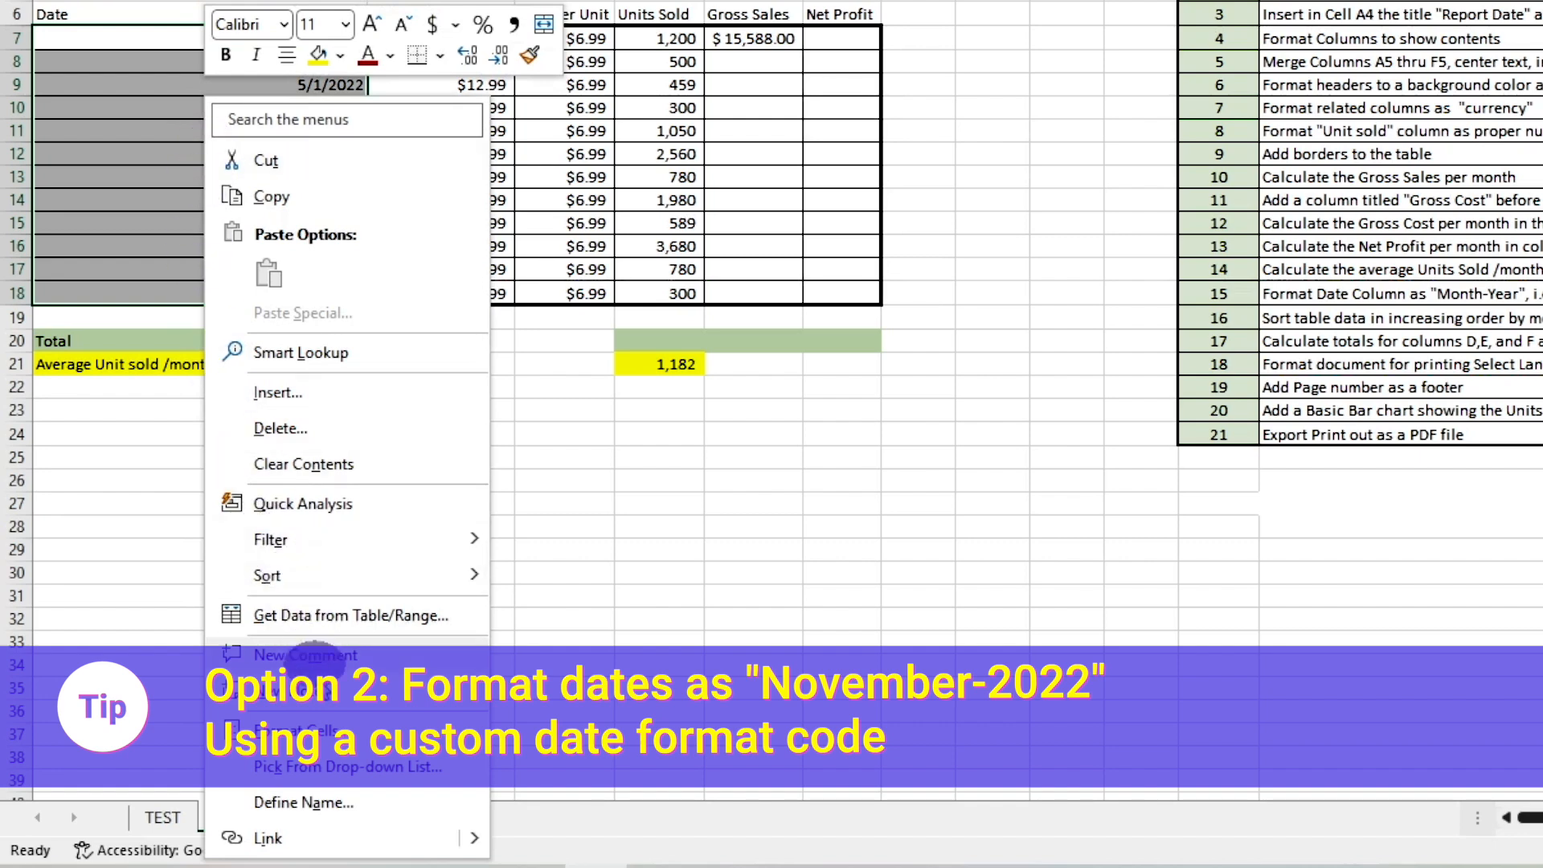
left_click(325, 731)
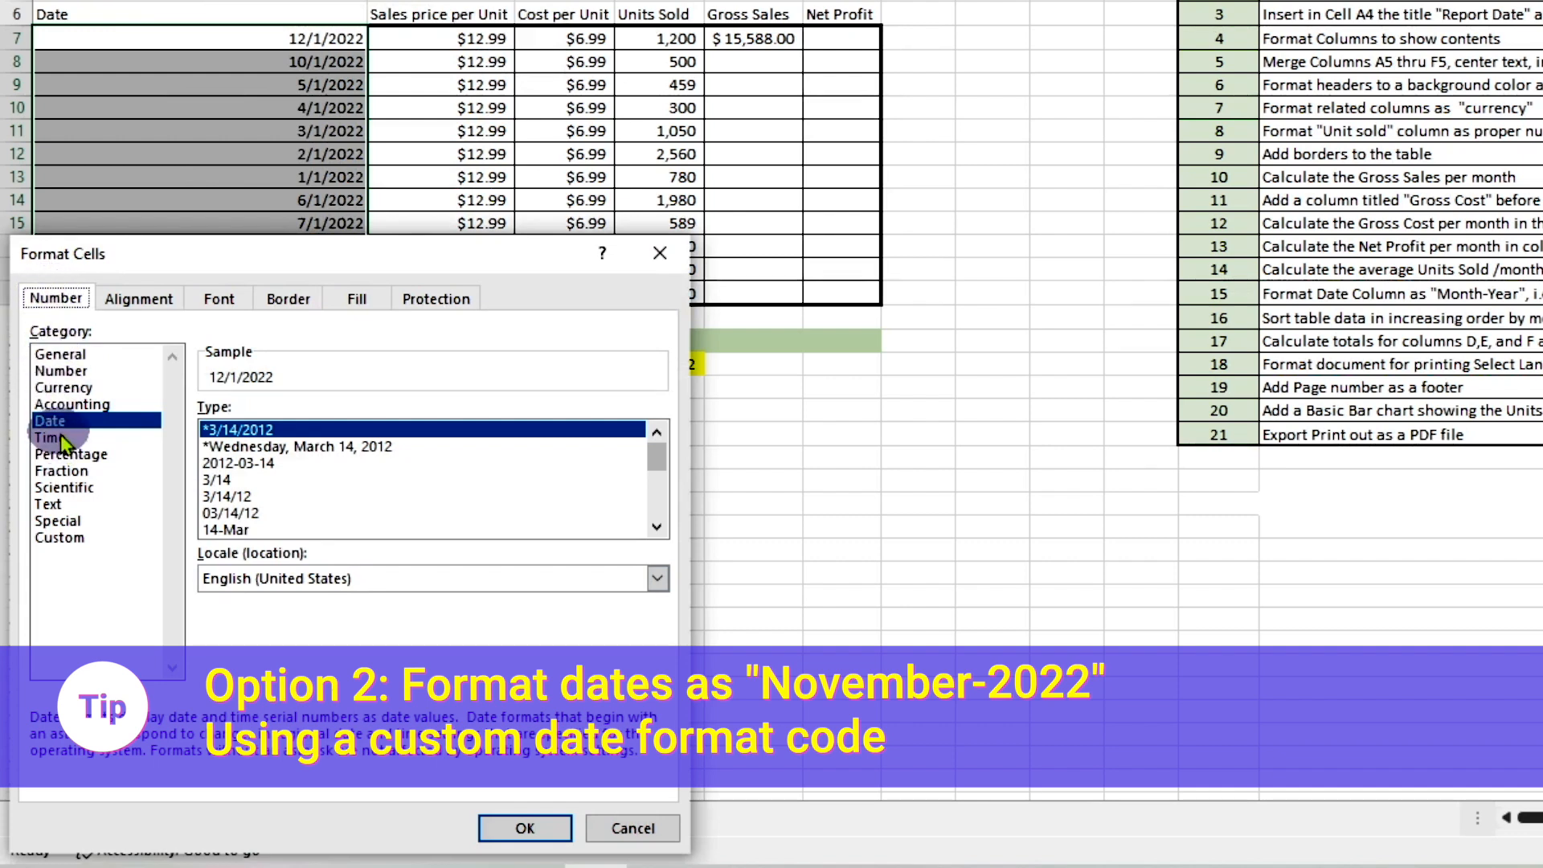
left_click(58, 540)
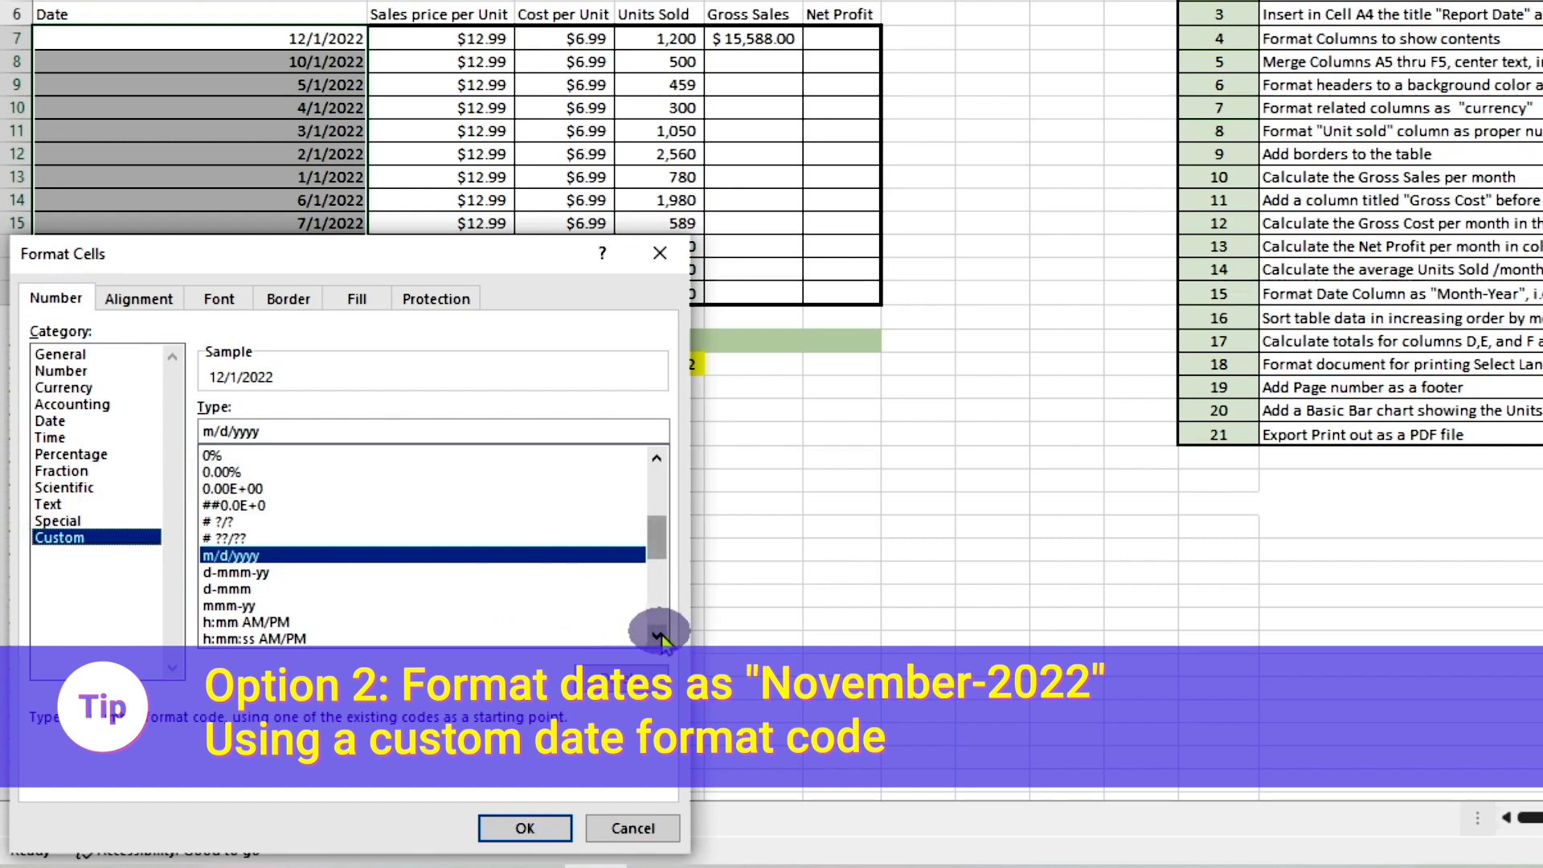
left_click(659, 636)
left_click(659, 636)
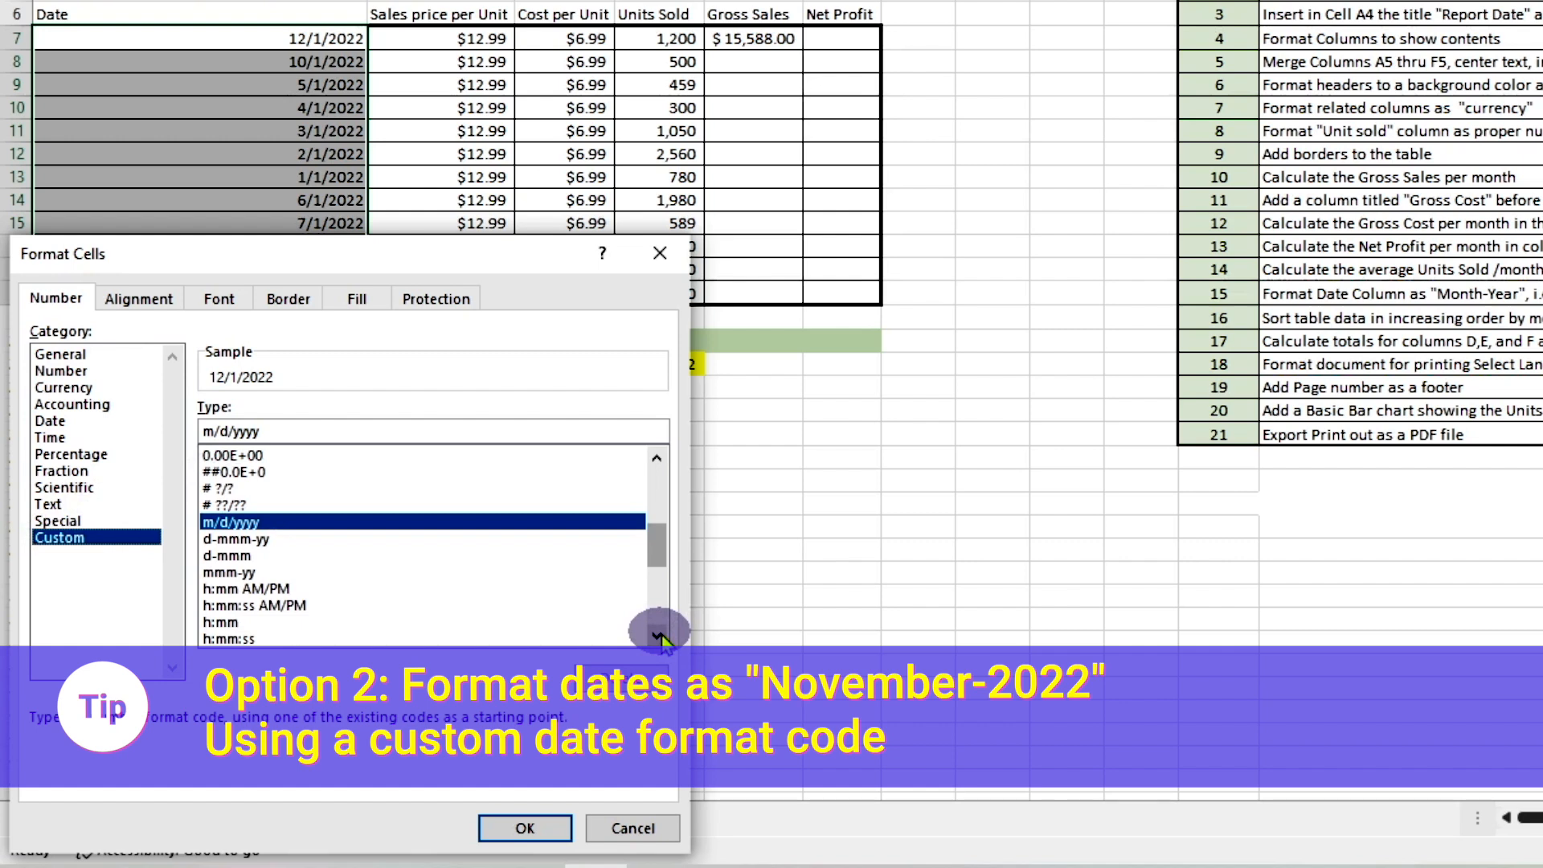
left_click(595, 574)
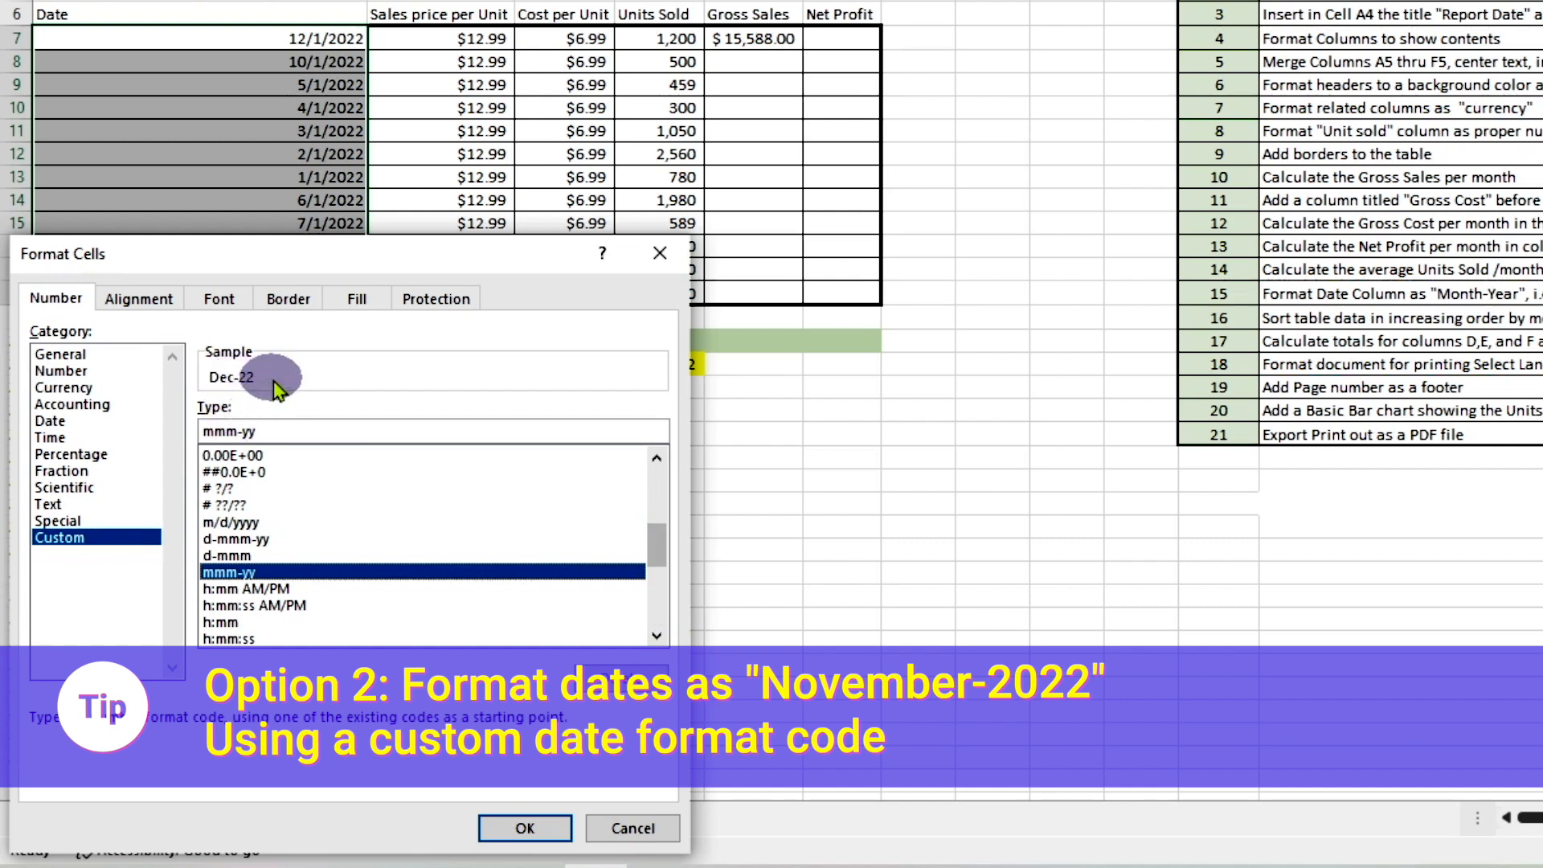
Edit the custom format code to mmmm-yyy, apply it to the dates, and select cell A7
left_click(237, 431)
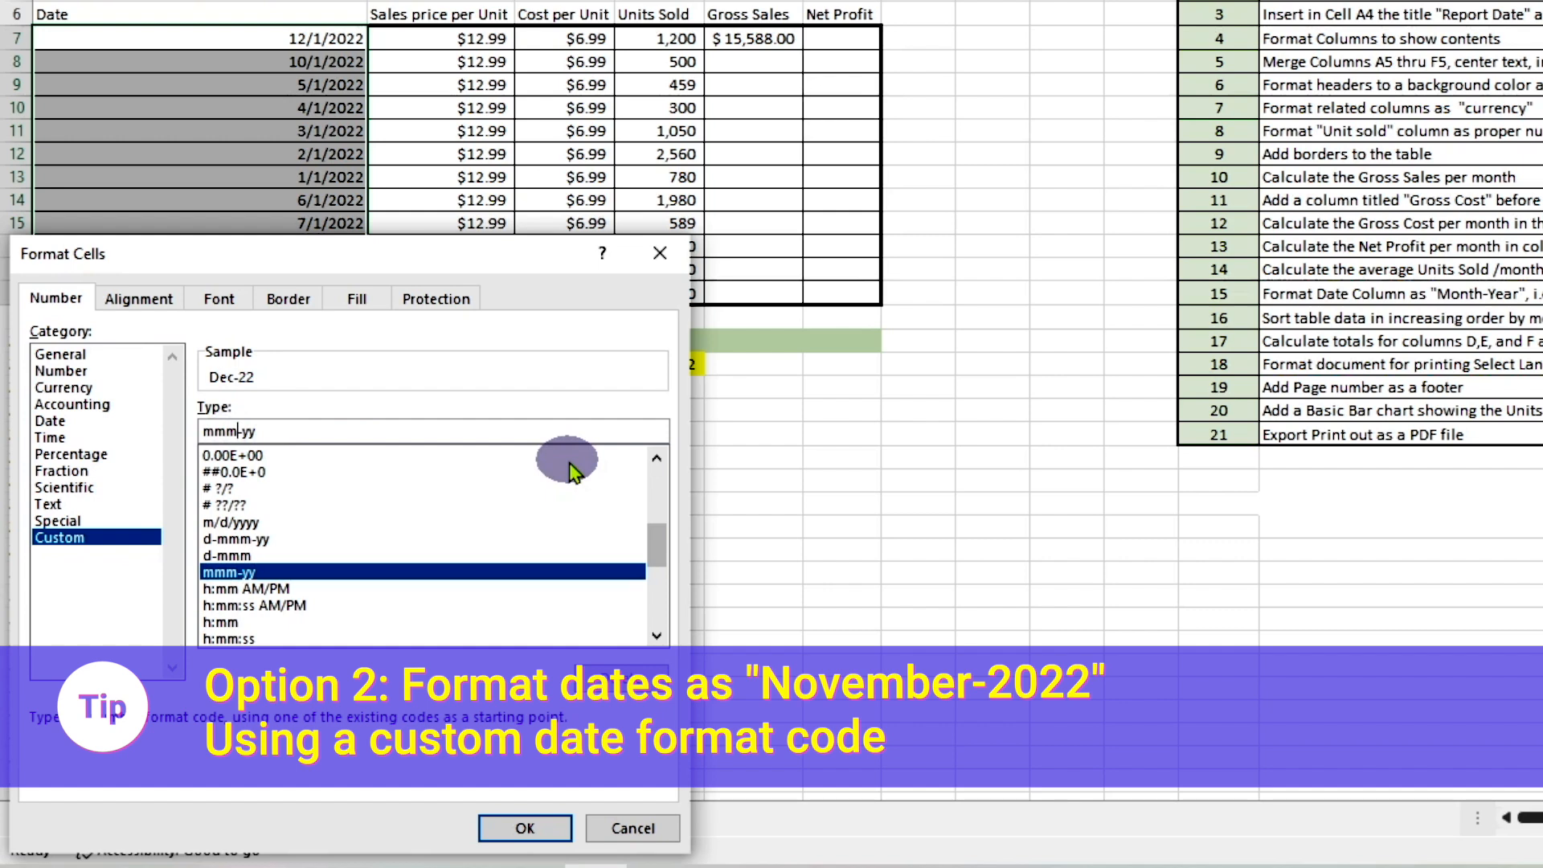
type("m")
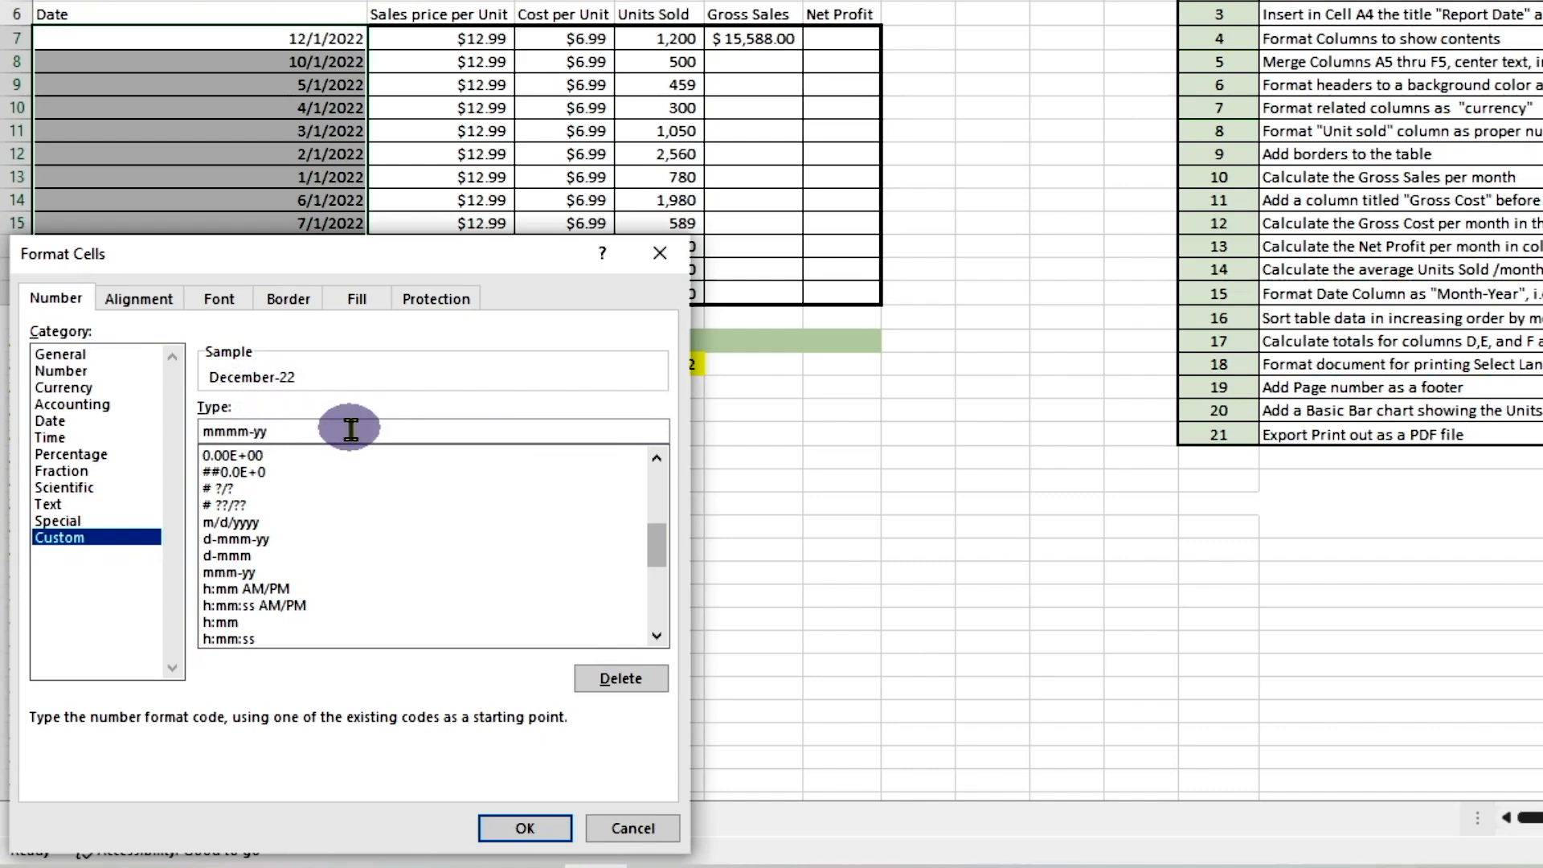
type("y")
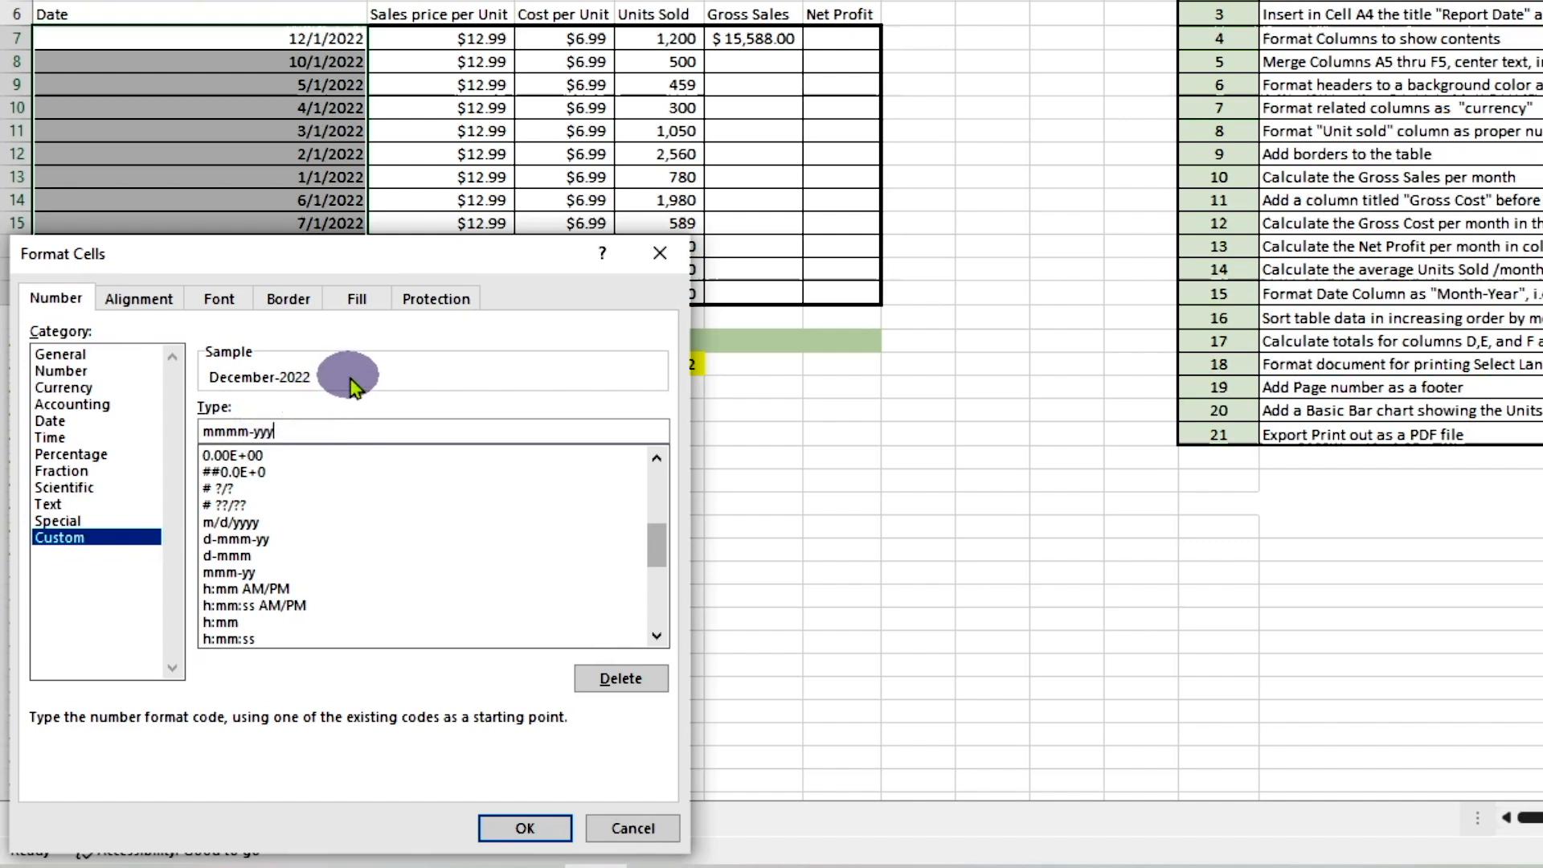
left_click(514, 829)
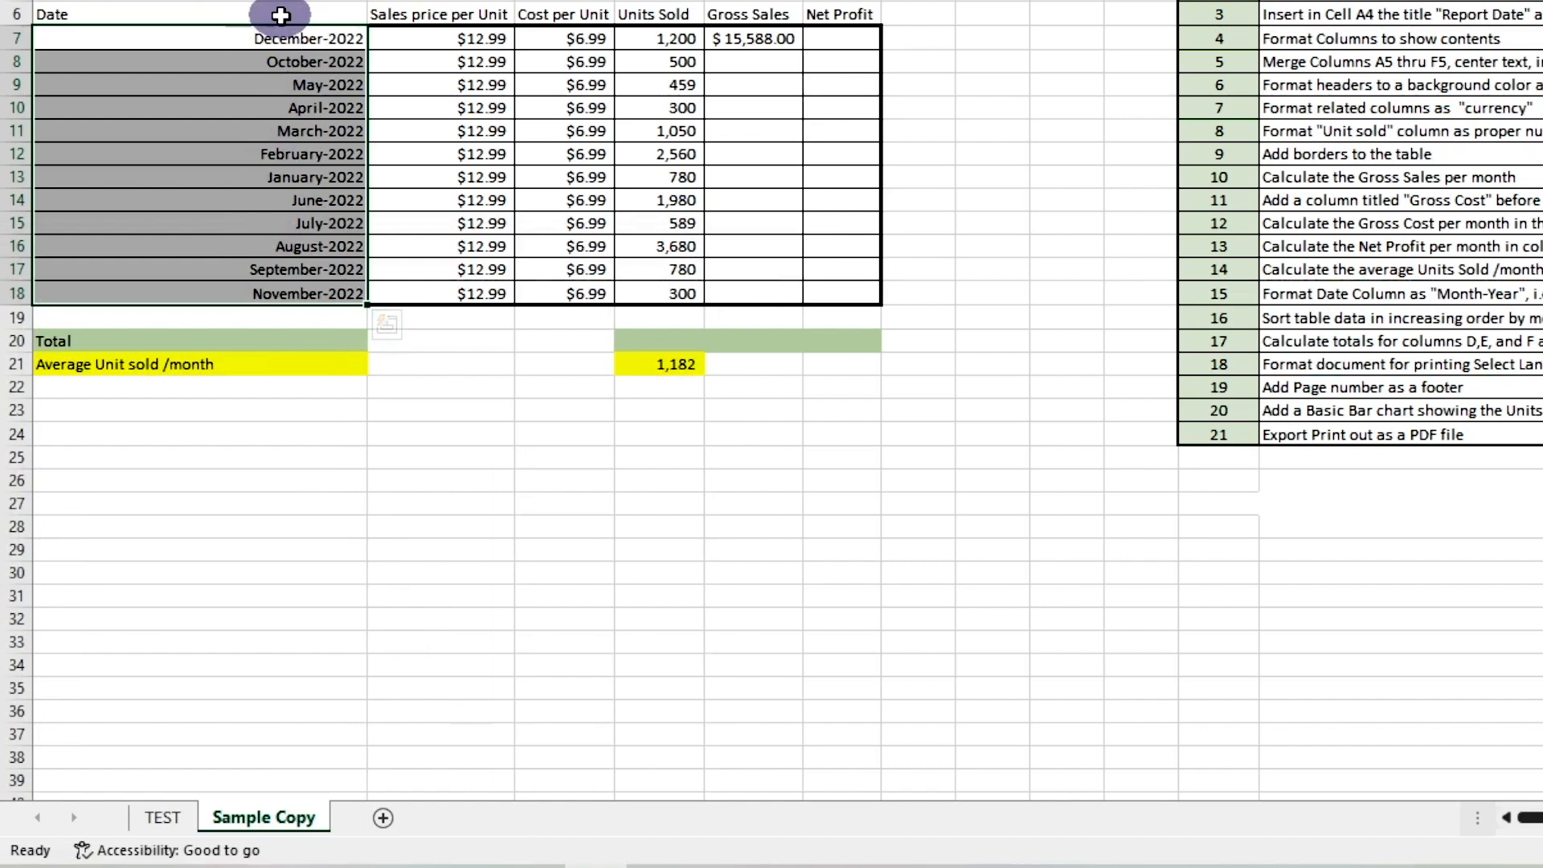
left_click(281, 39)
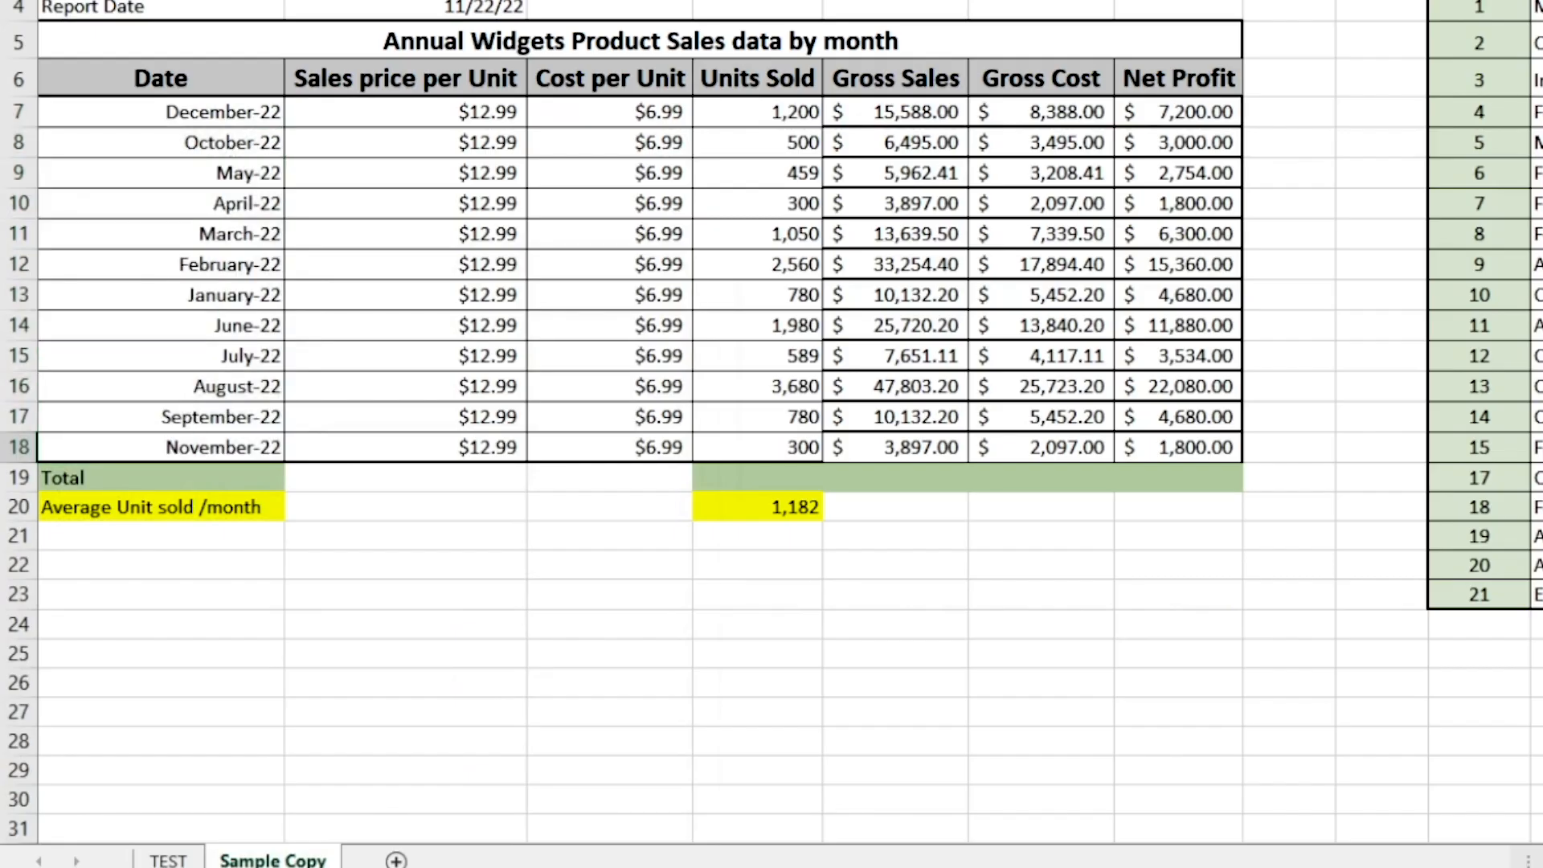
Change the question label in A2 to "Q16" and select the sales table with its headers, A6 to G18
key("Down")
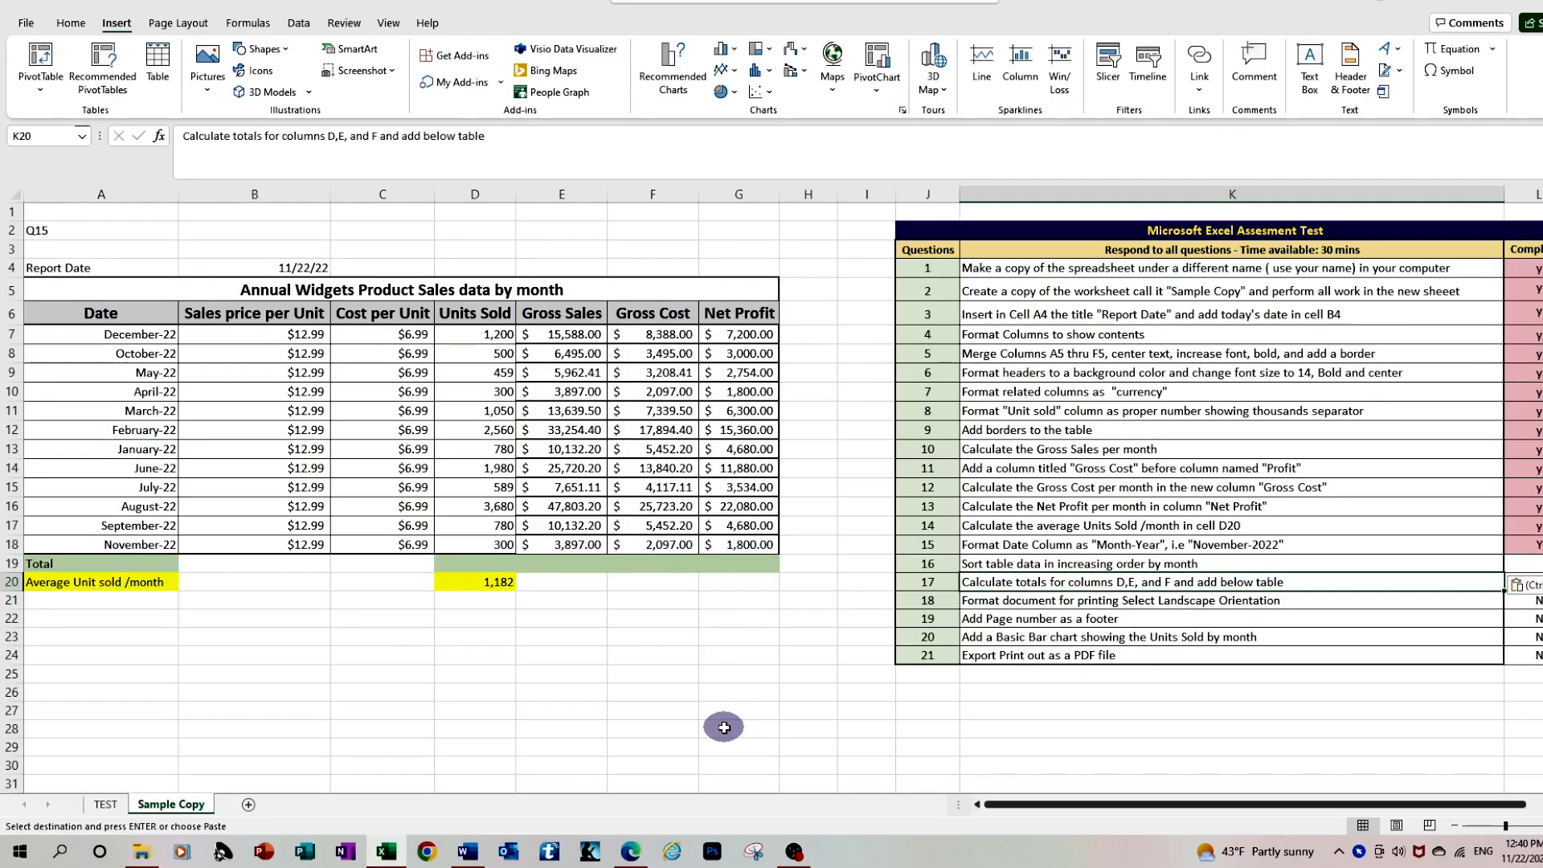
left_click(98, 228)
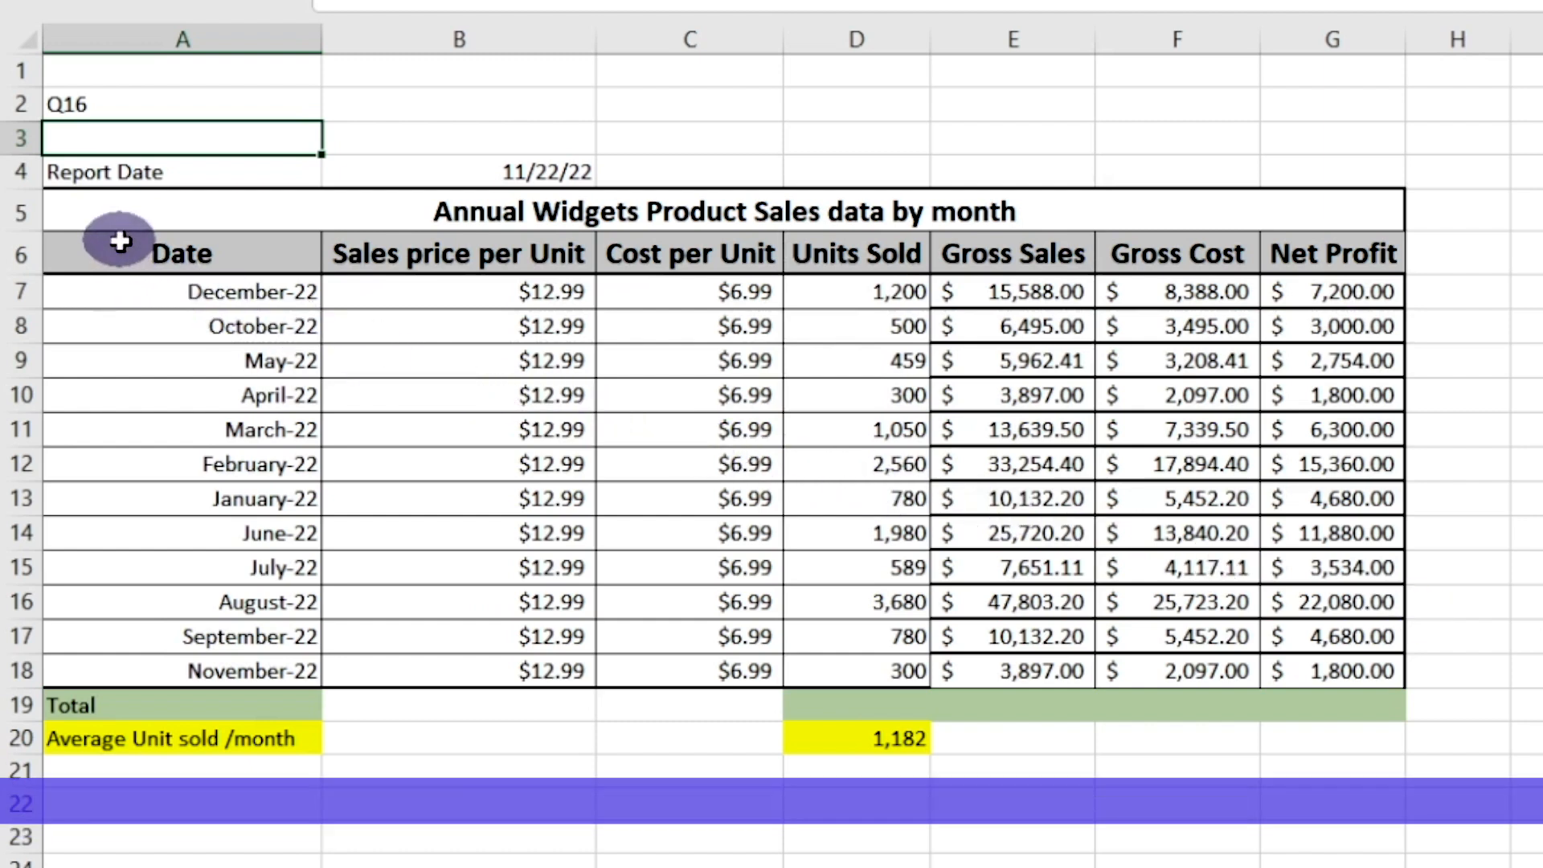
left_click_drag(121, 243, 1356, 659)
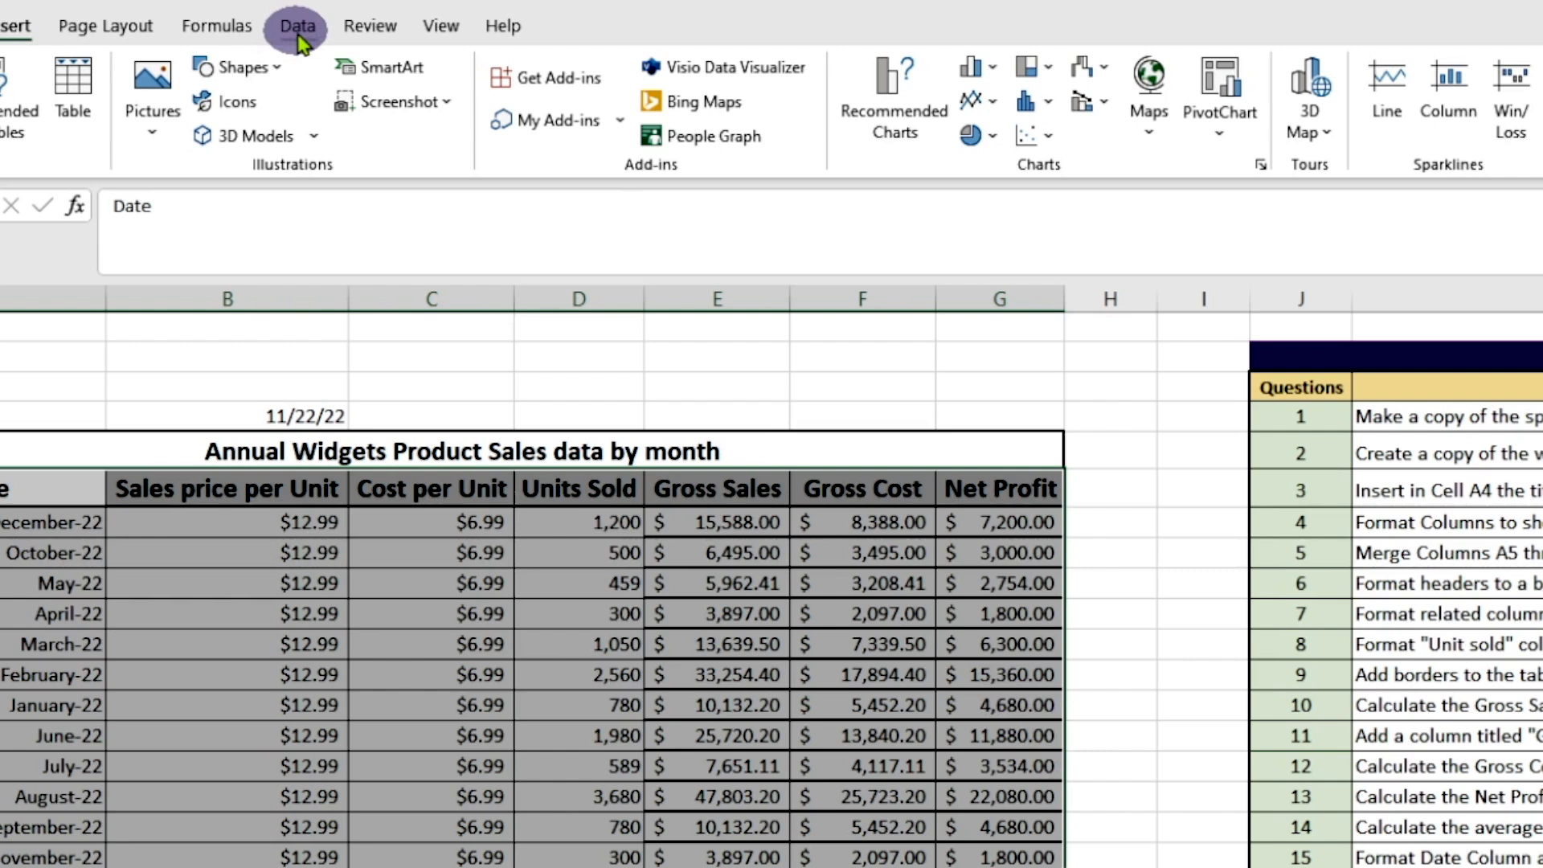
Try sorting the selected table in increasing date order, and undo the sort
left_click(298, 32)
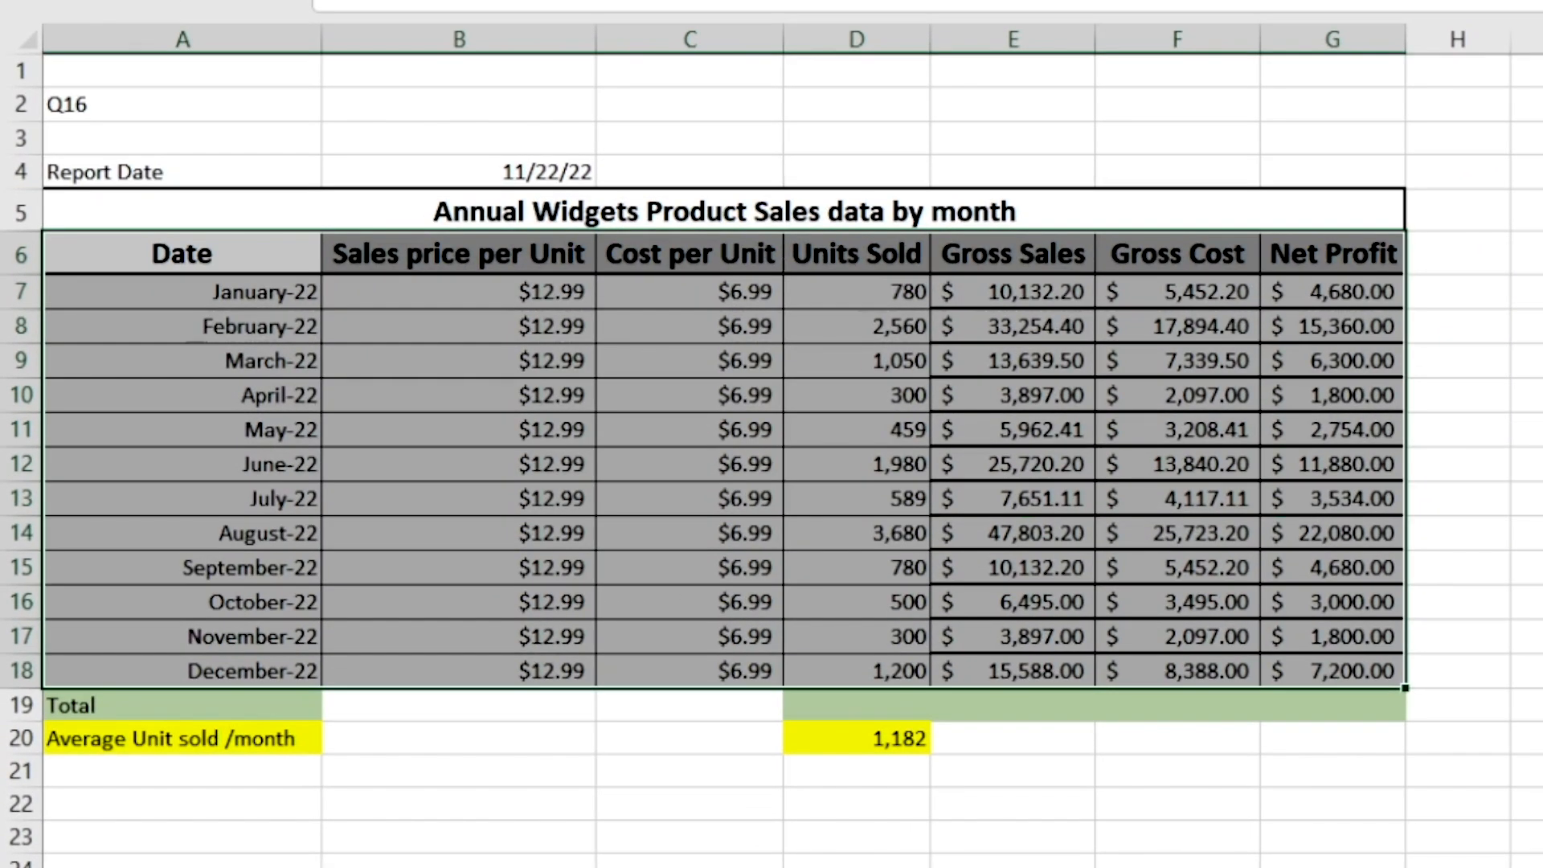
left_click(1534, 705)
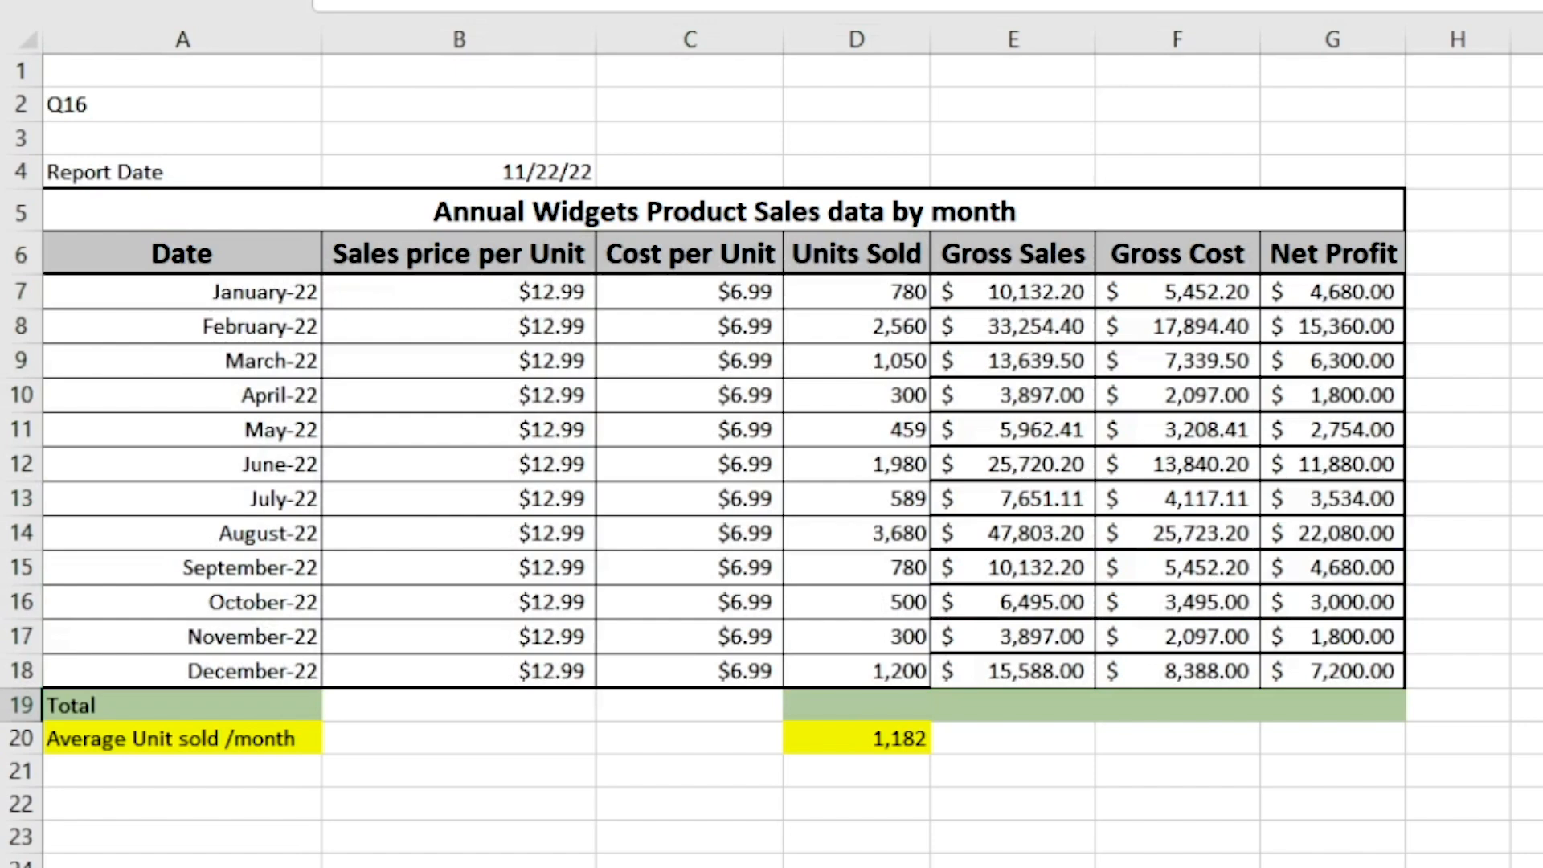
key("ctrl+z")
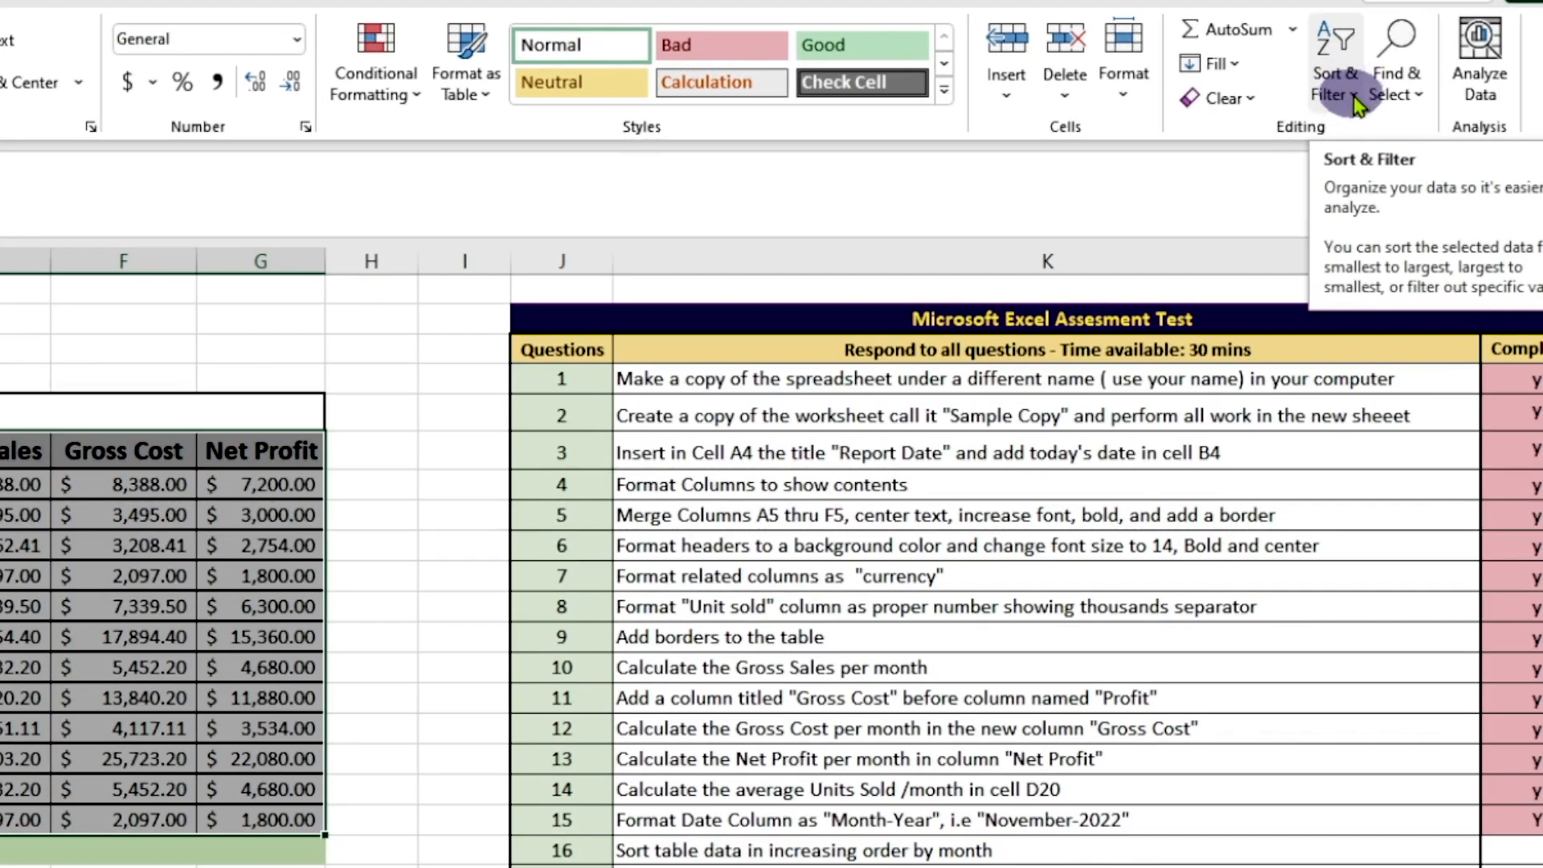
Sort the selected sales table by date from oldest to newest
left_click(1424, 88)
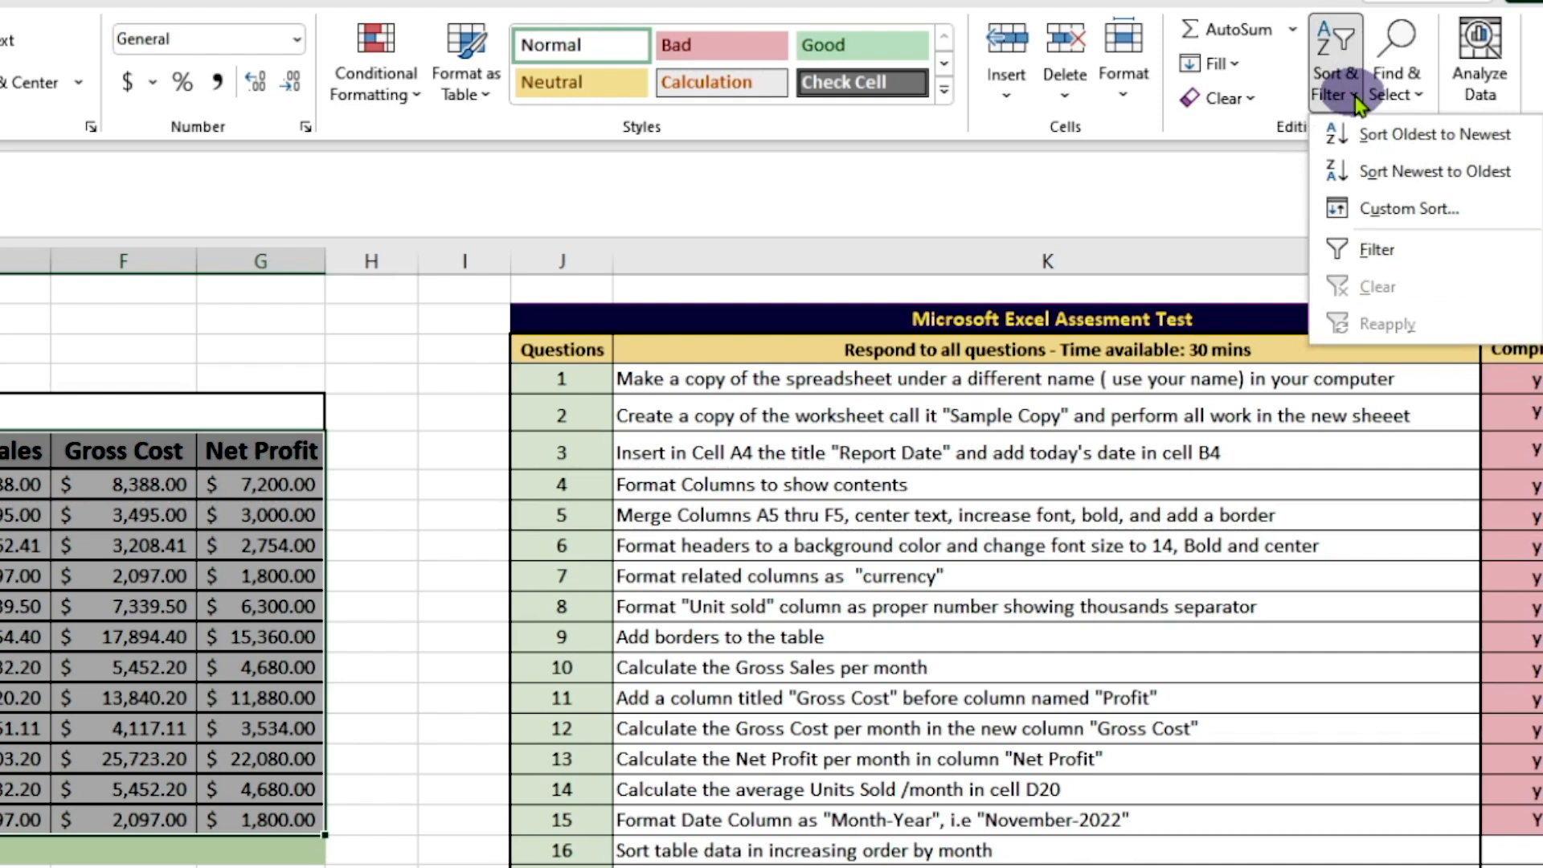
left_click(1367, 137)
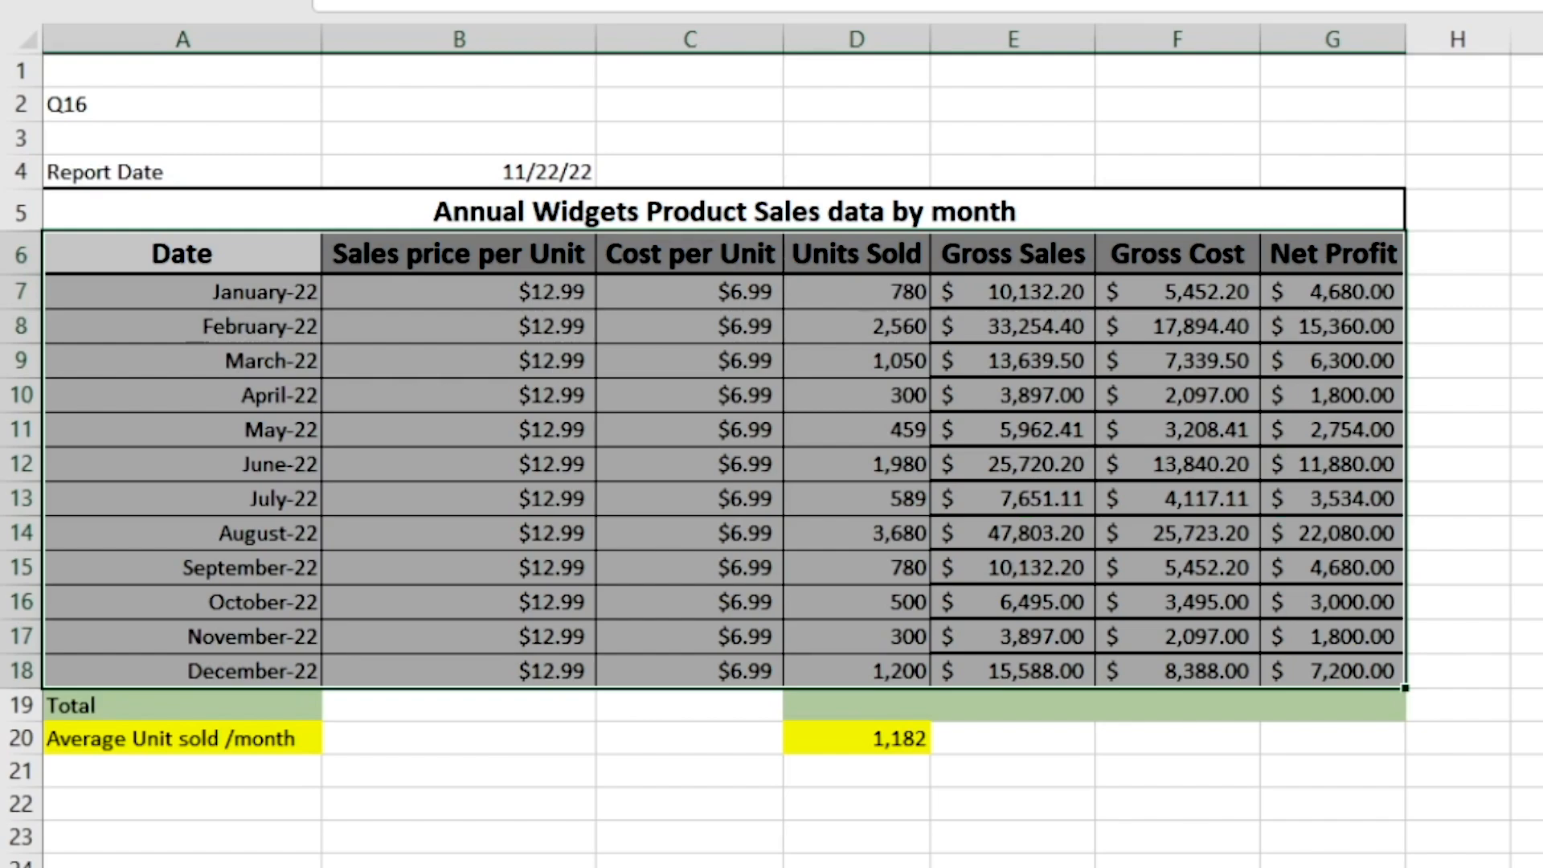
Mark question 16 as completed with a pasted "Y" in L19 and change the label in A2 to "Q17"
left_click(1537, 705)
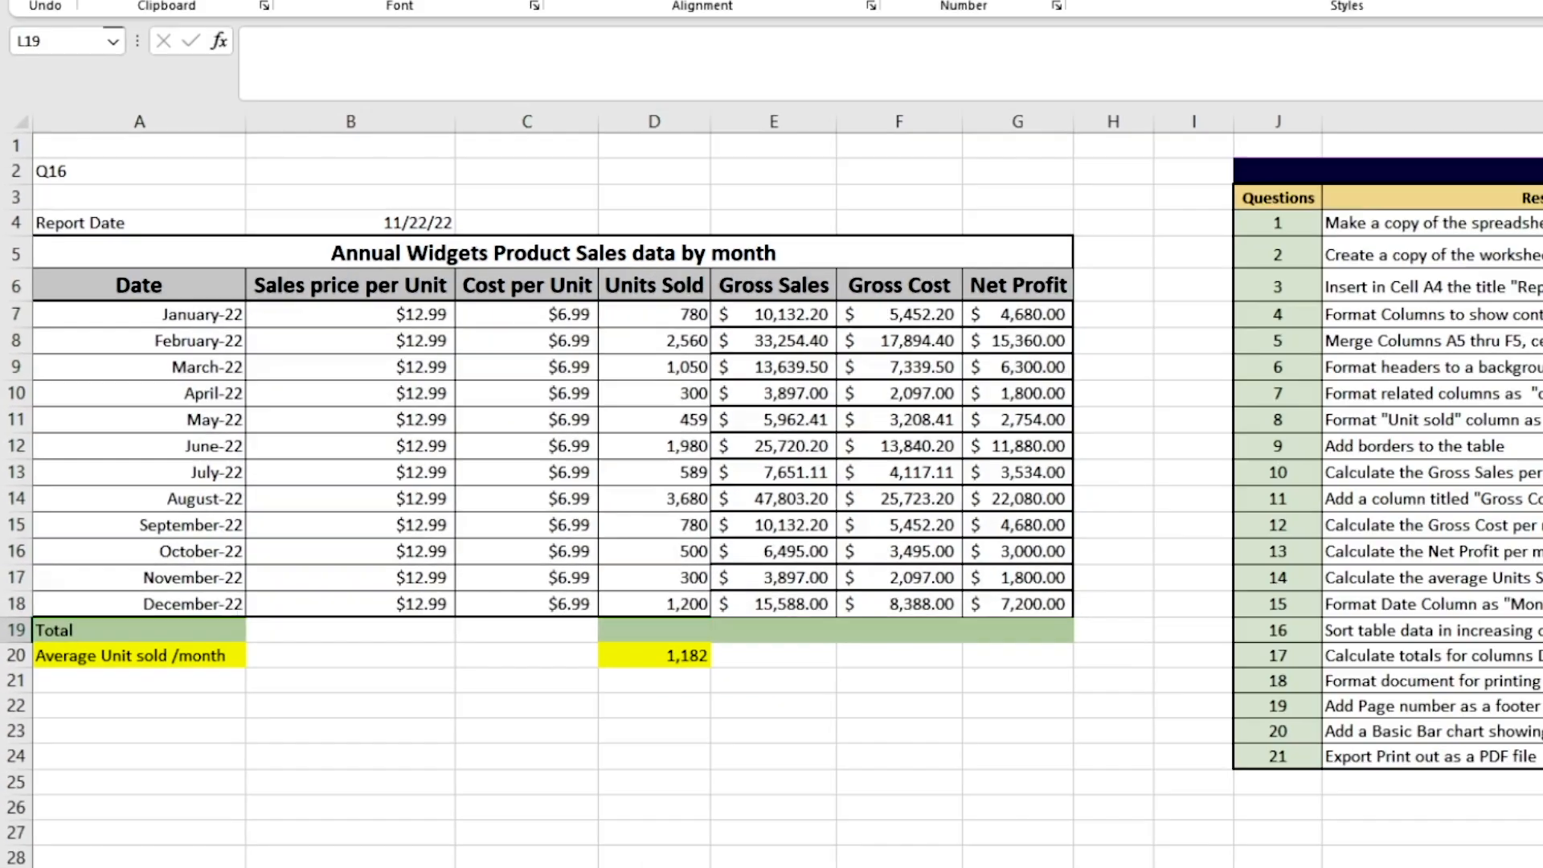
left_click(1528, 564)
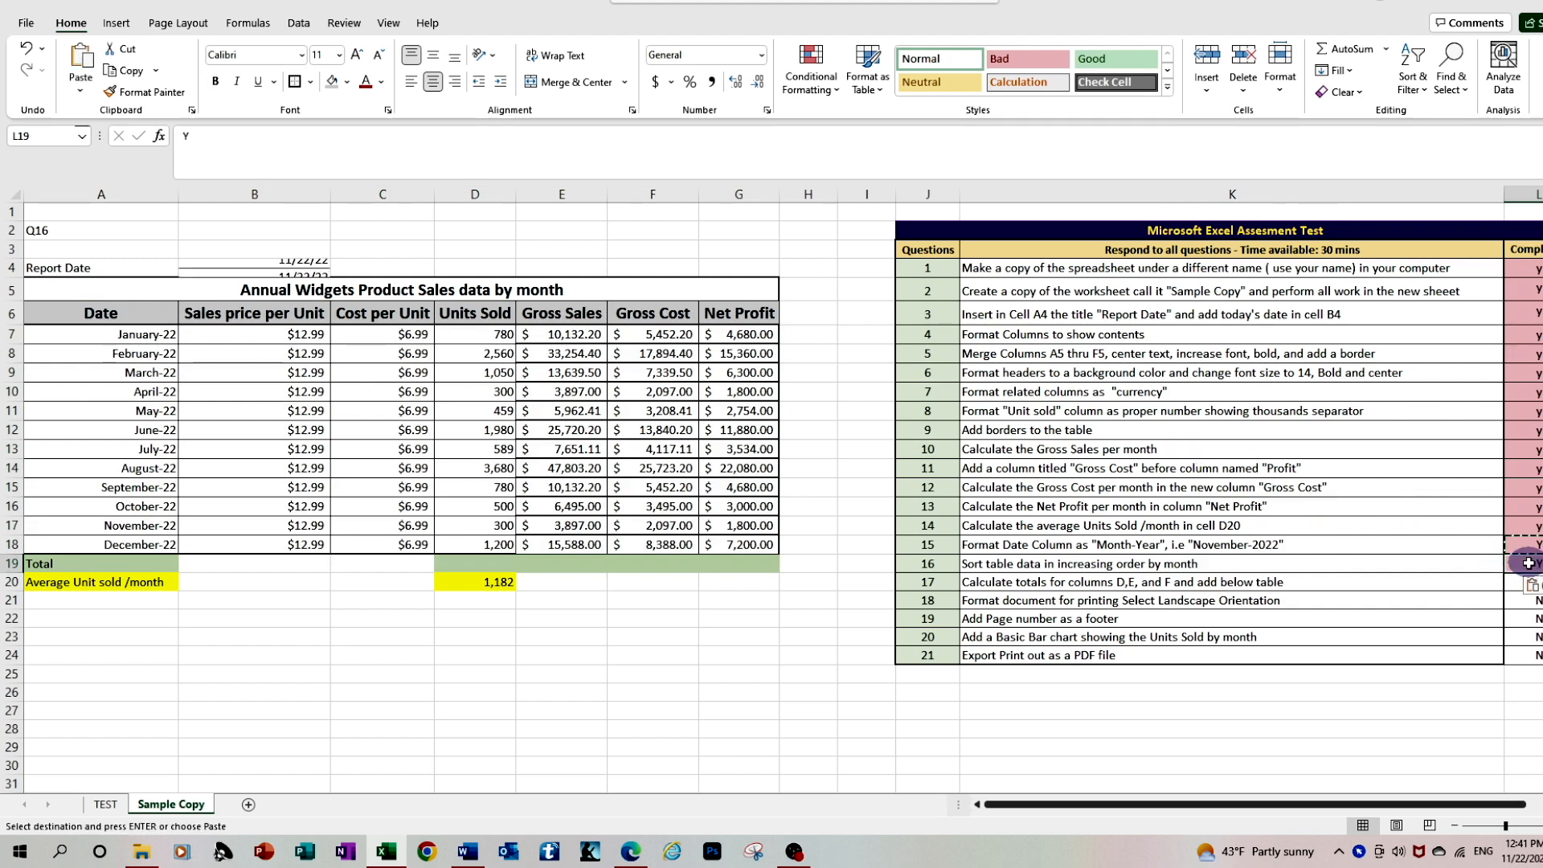
type("Y")
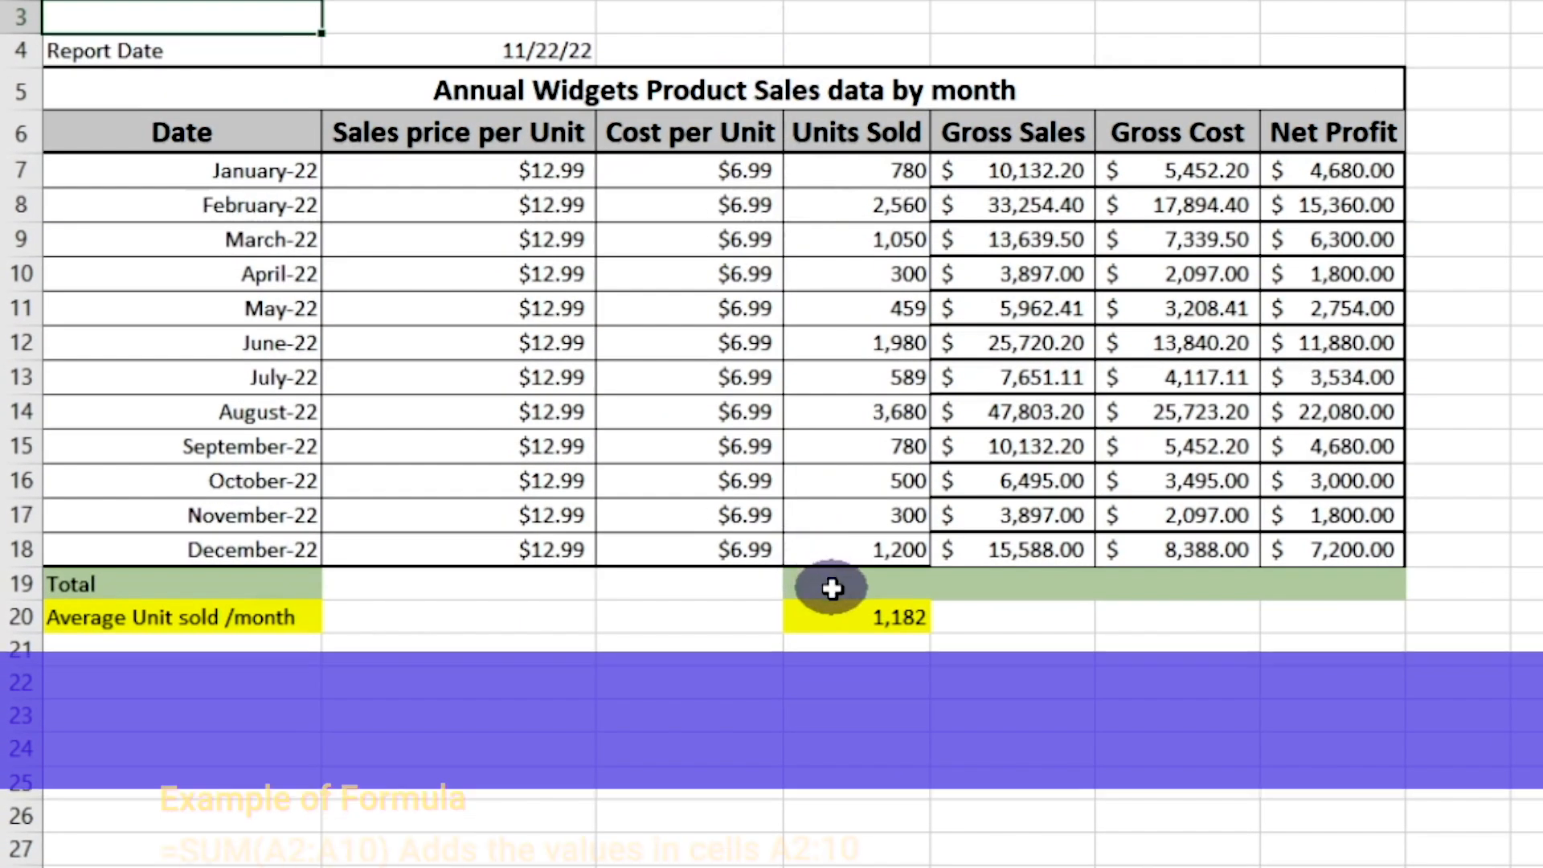
Total the Units Sold column in D19 with AutoSum, using =SUM(D7:D18)
left_click(461, 566)
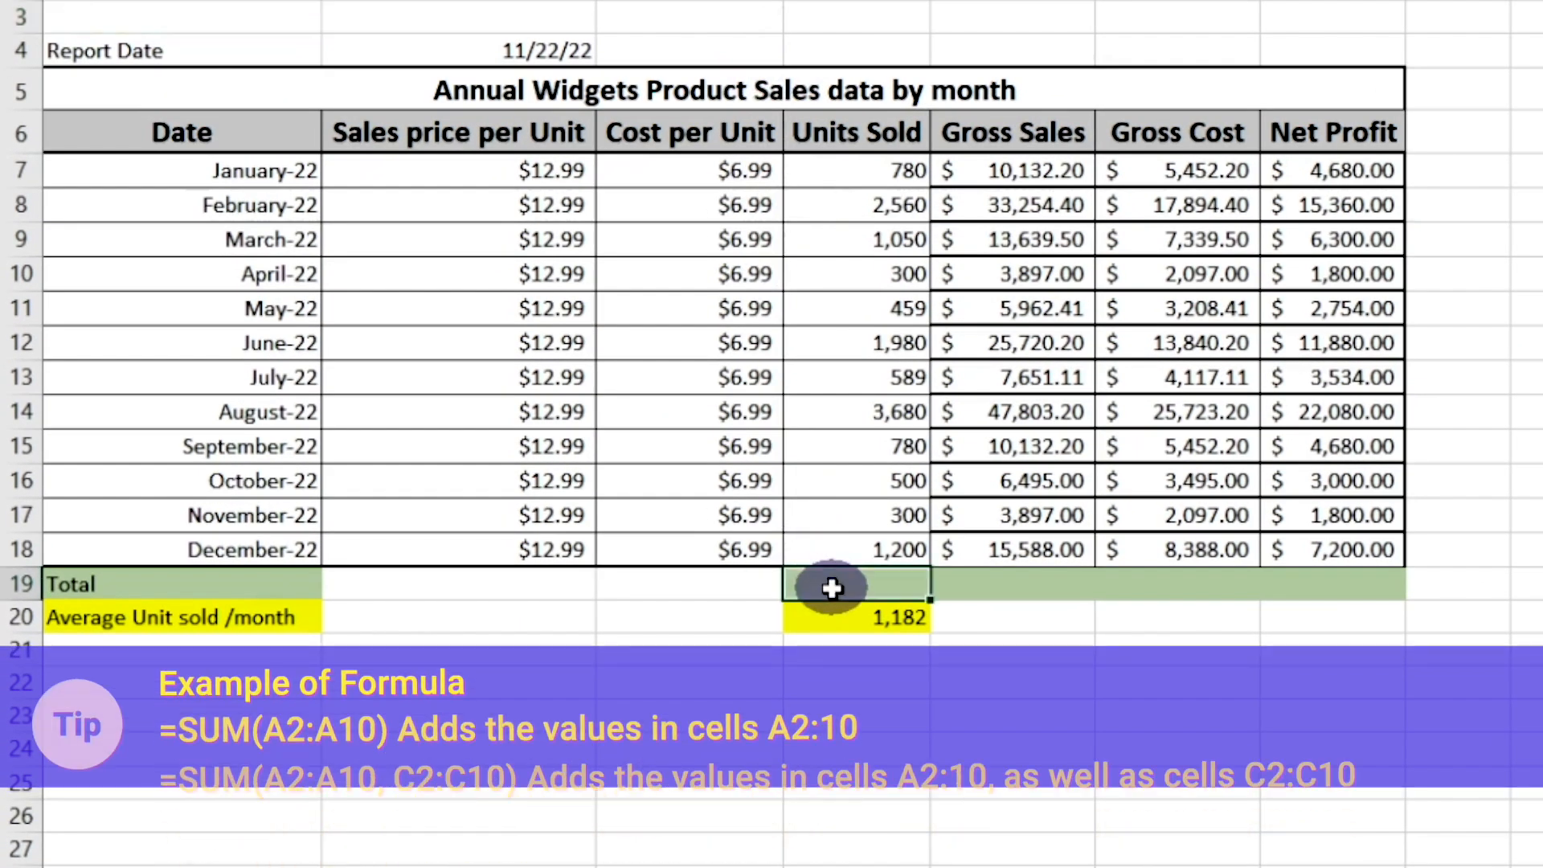
left_click(1039, 587)
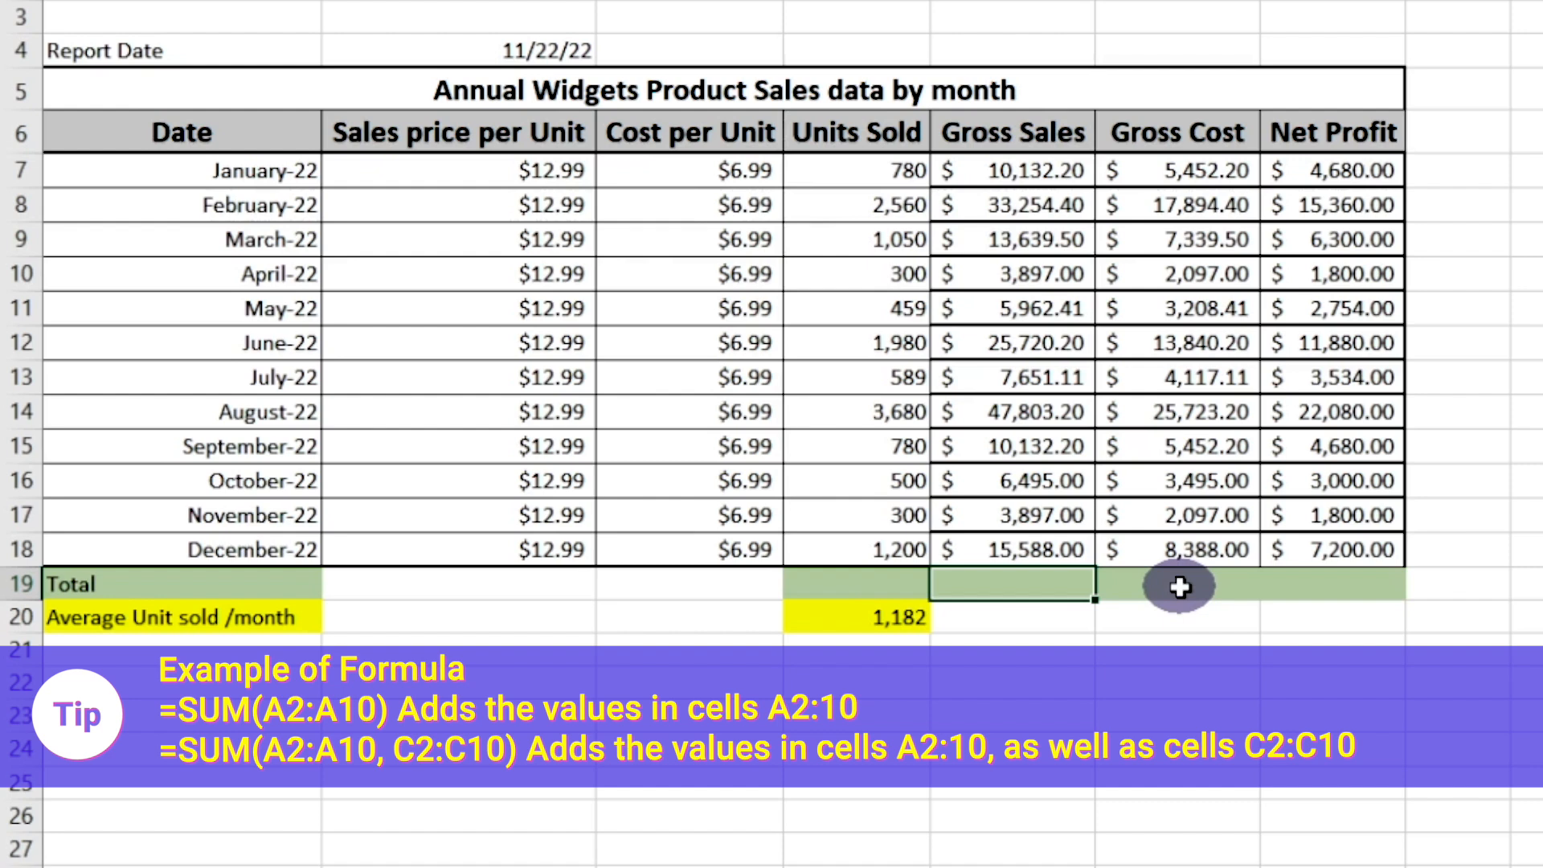
left_click(859, 580)
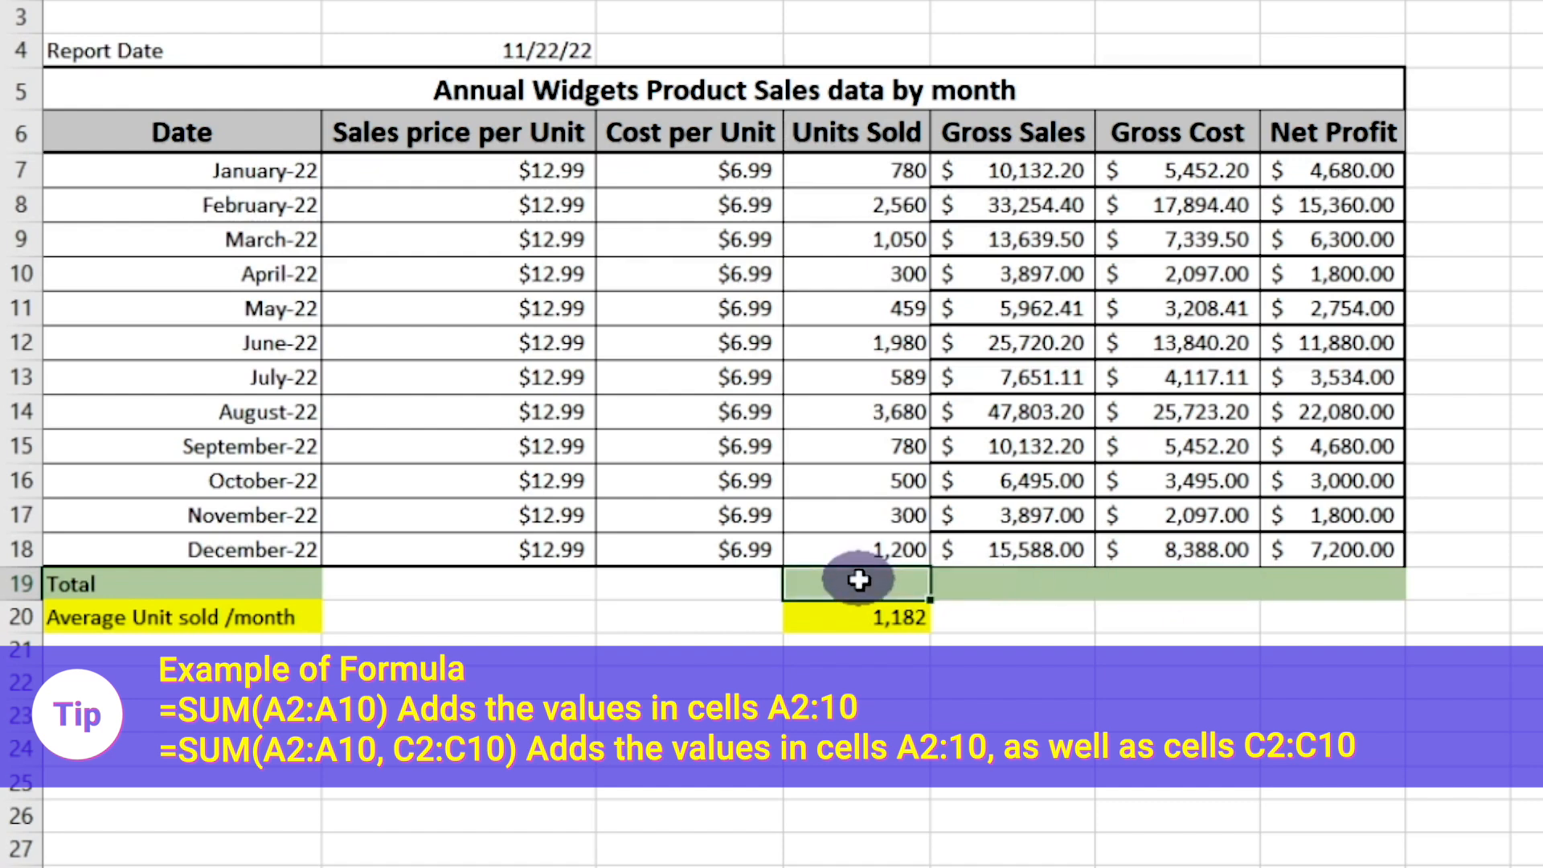
left_click(995, 573)
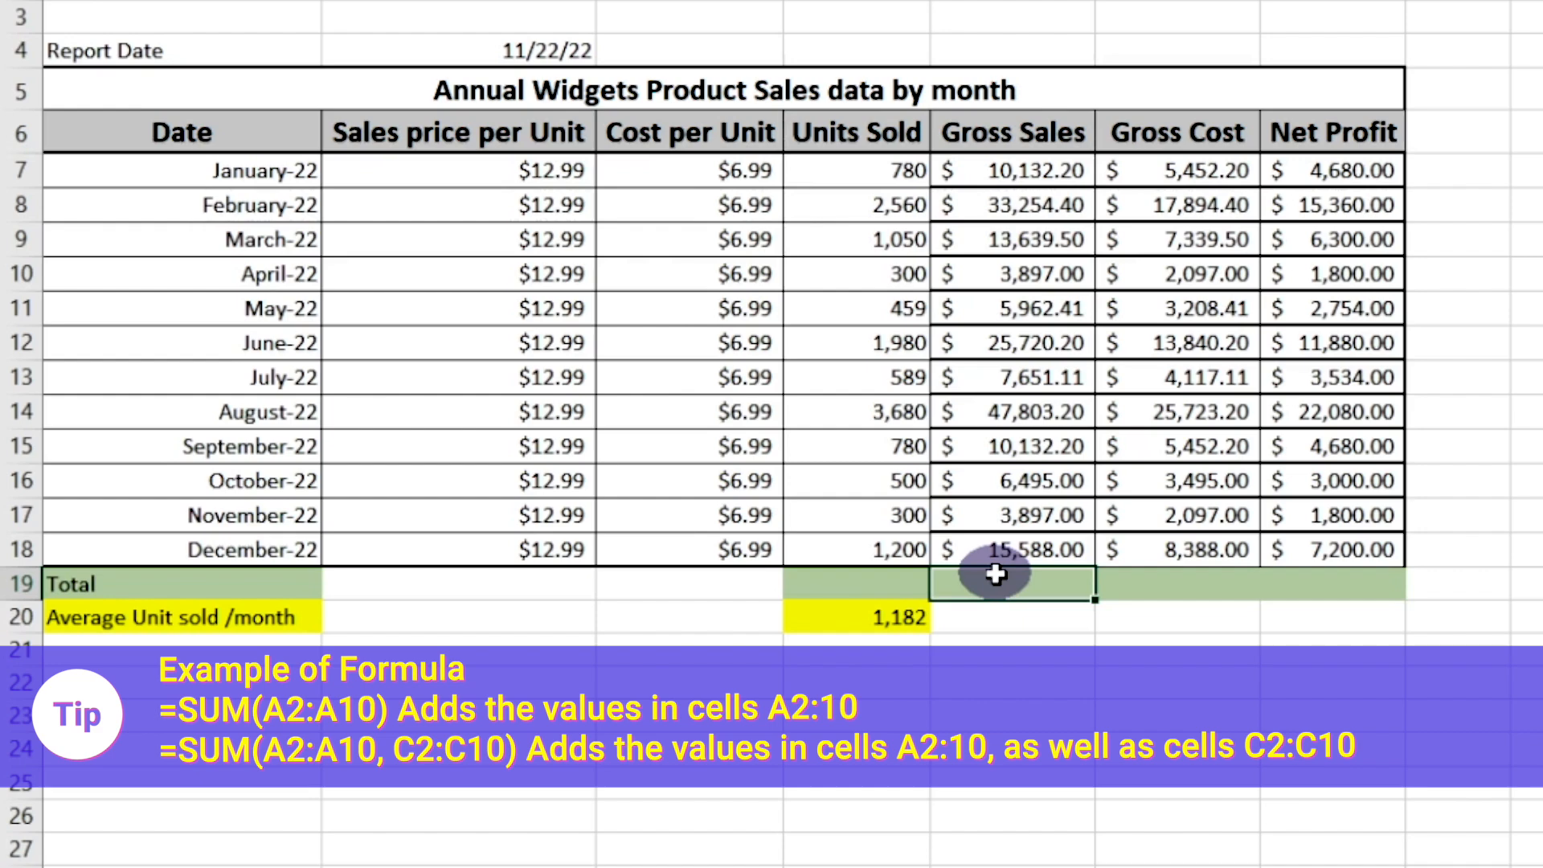
left_click(886, 577)
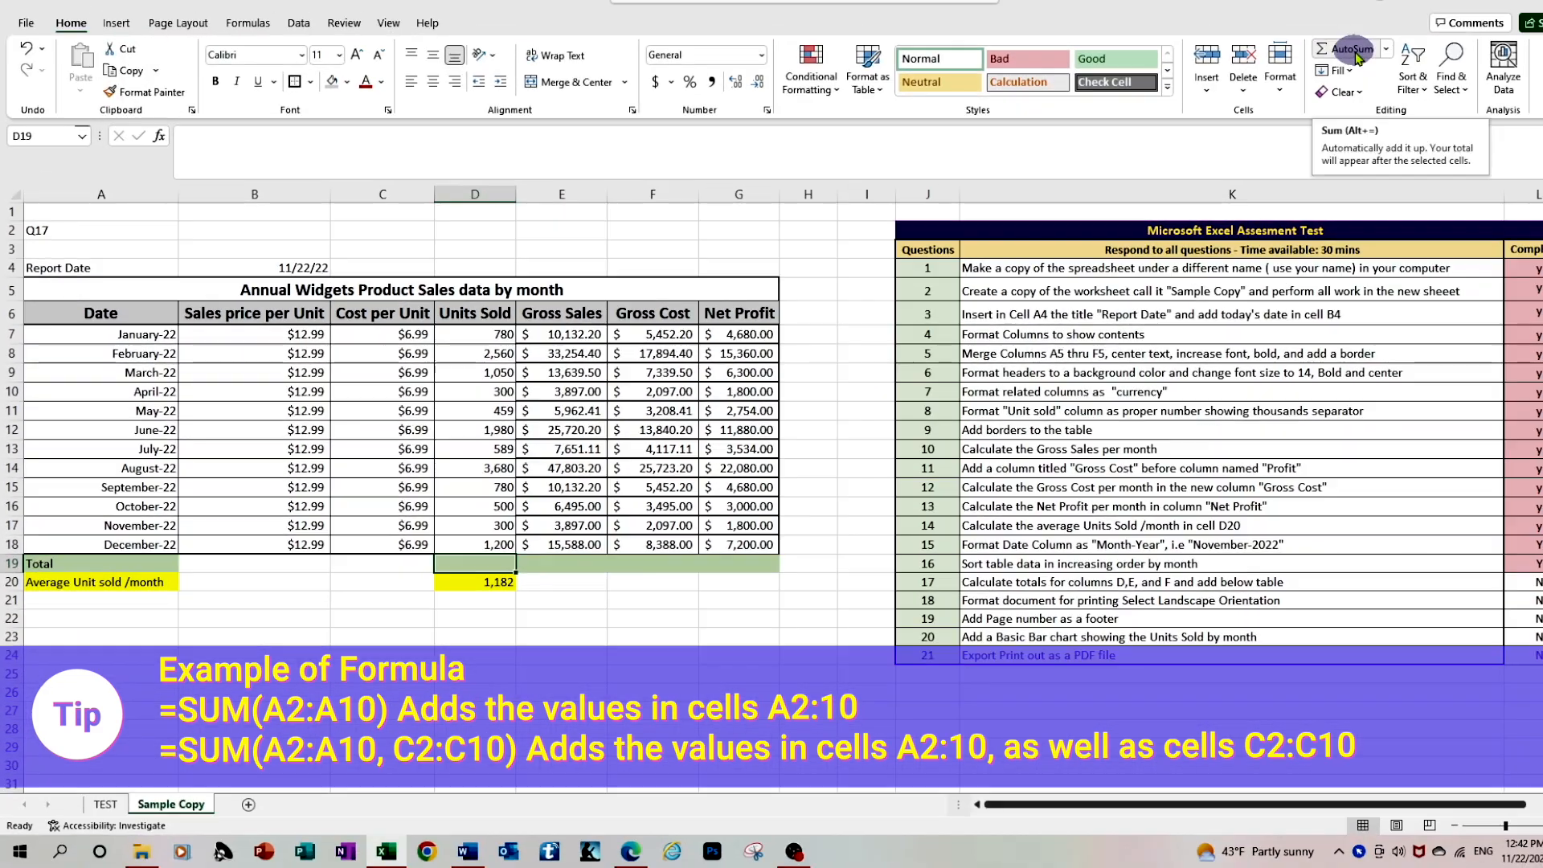
left_click(1352, 50)
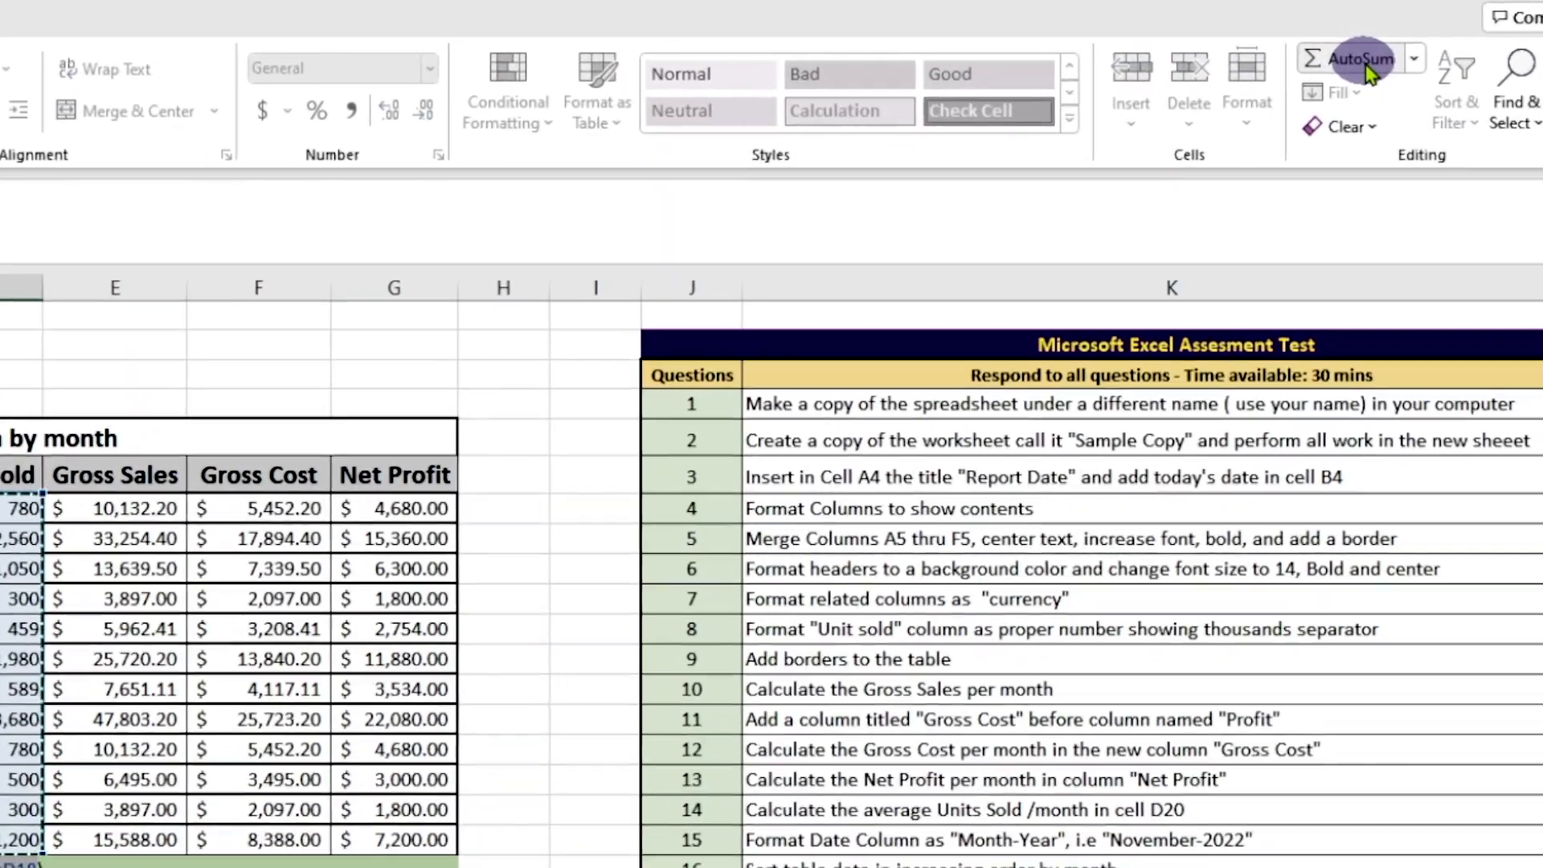
key("Return")
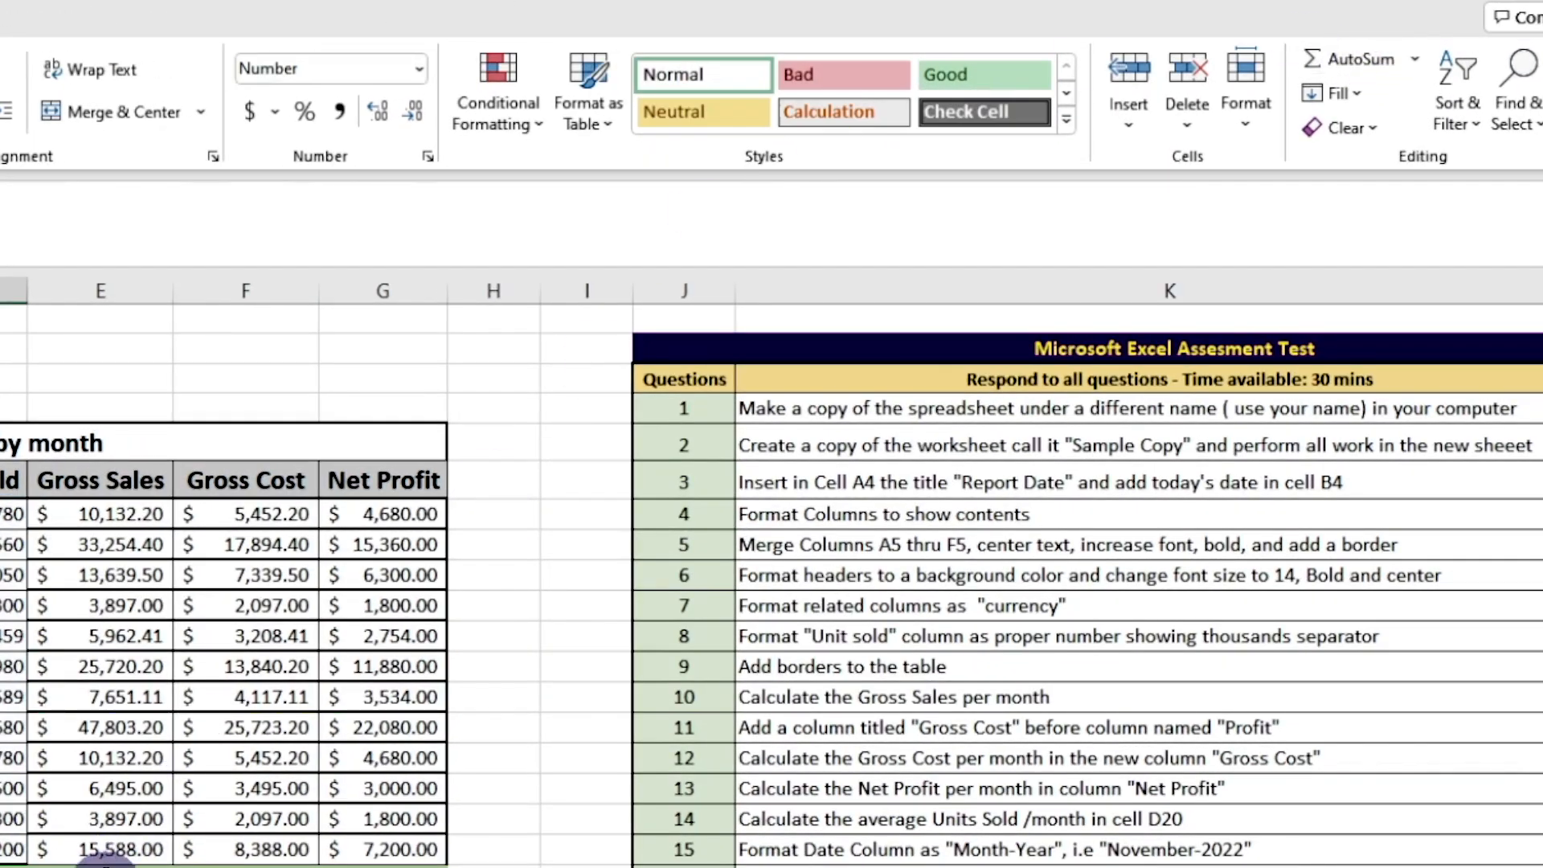
Total the Gross Sales column in E19 with AutoSum, using =SUM(E7:E18)
left_click(104, 862)
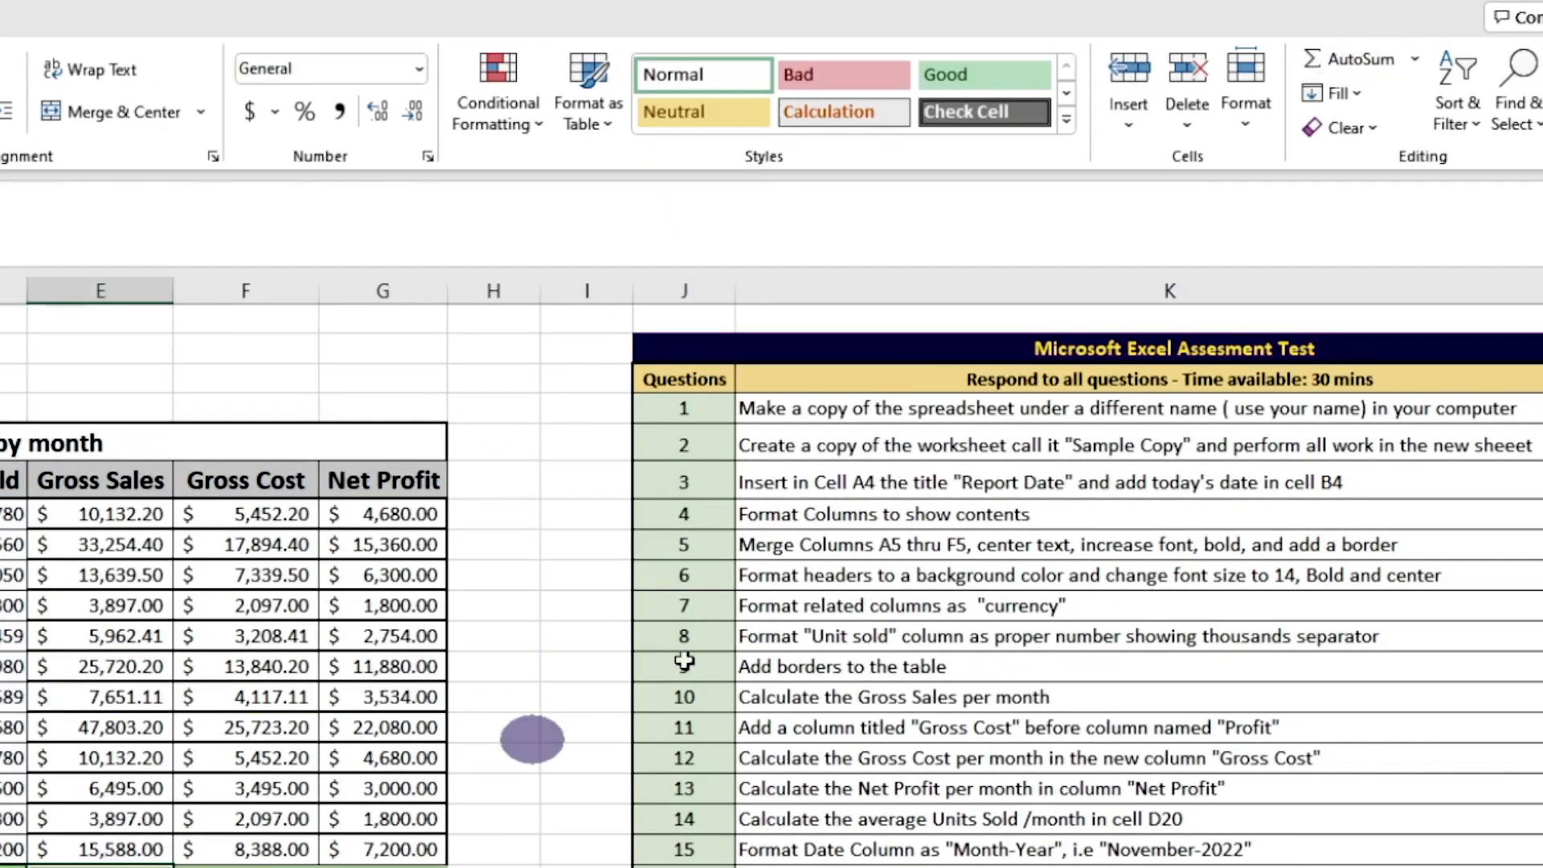
left_click(1349, 55)
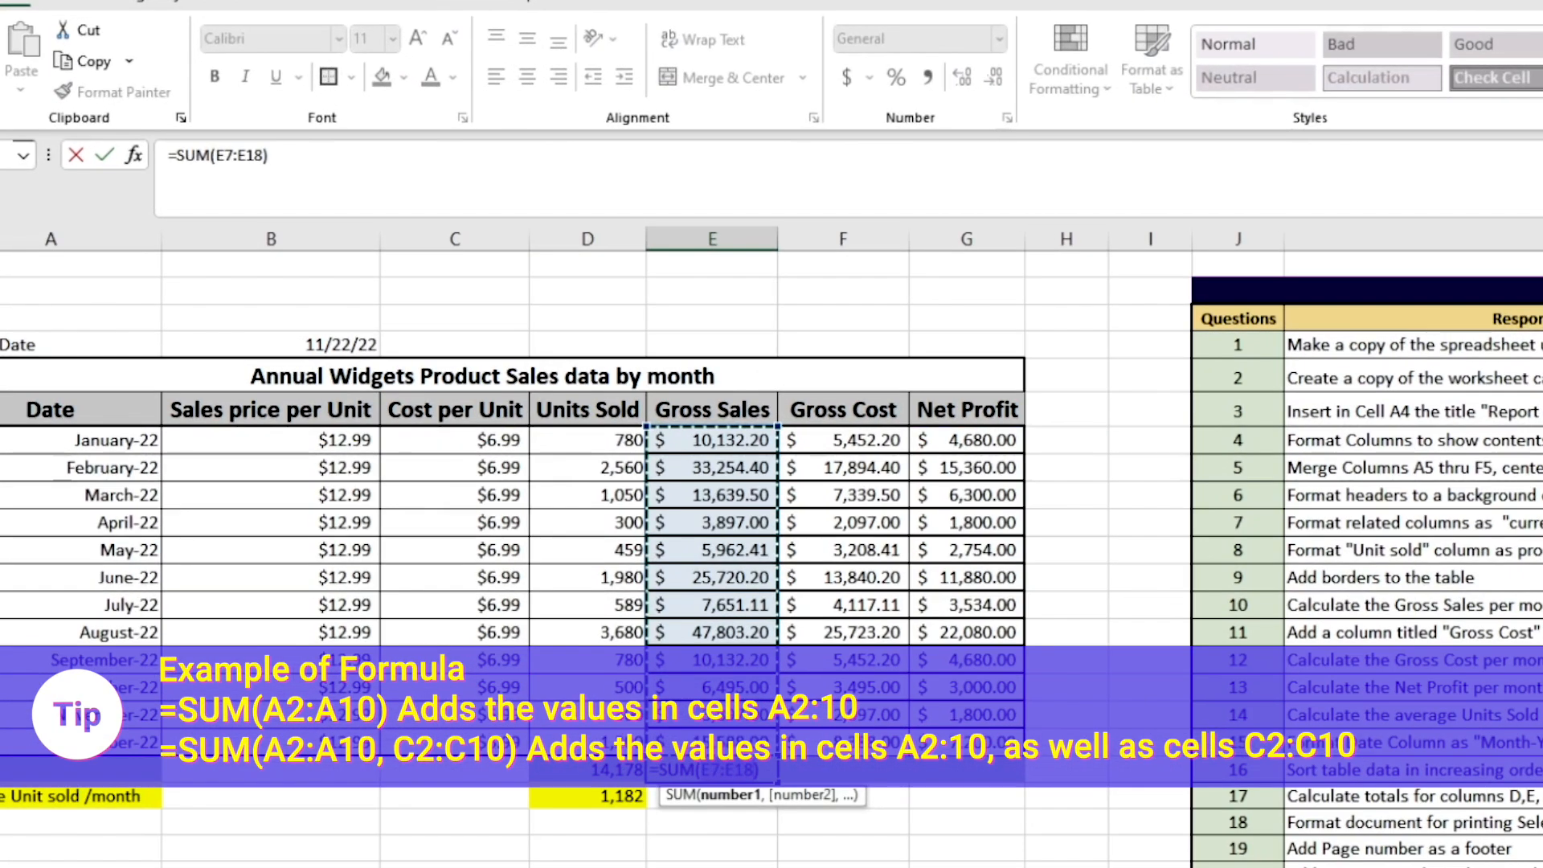
key("Return")
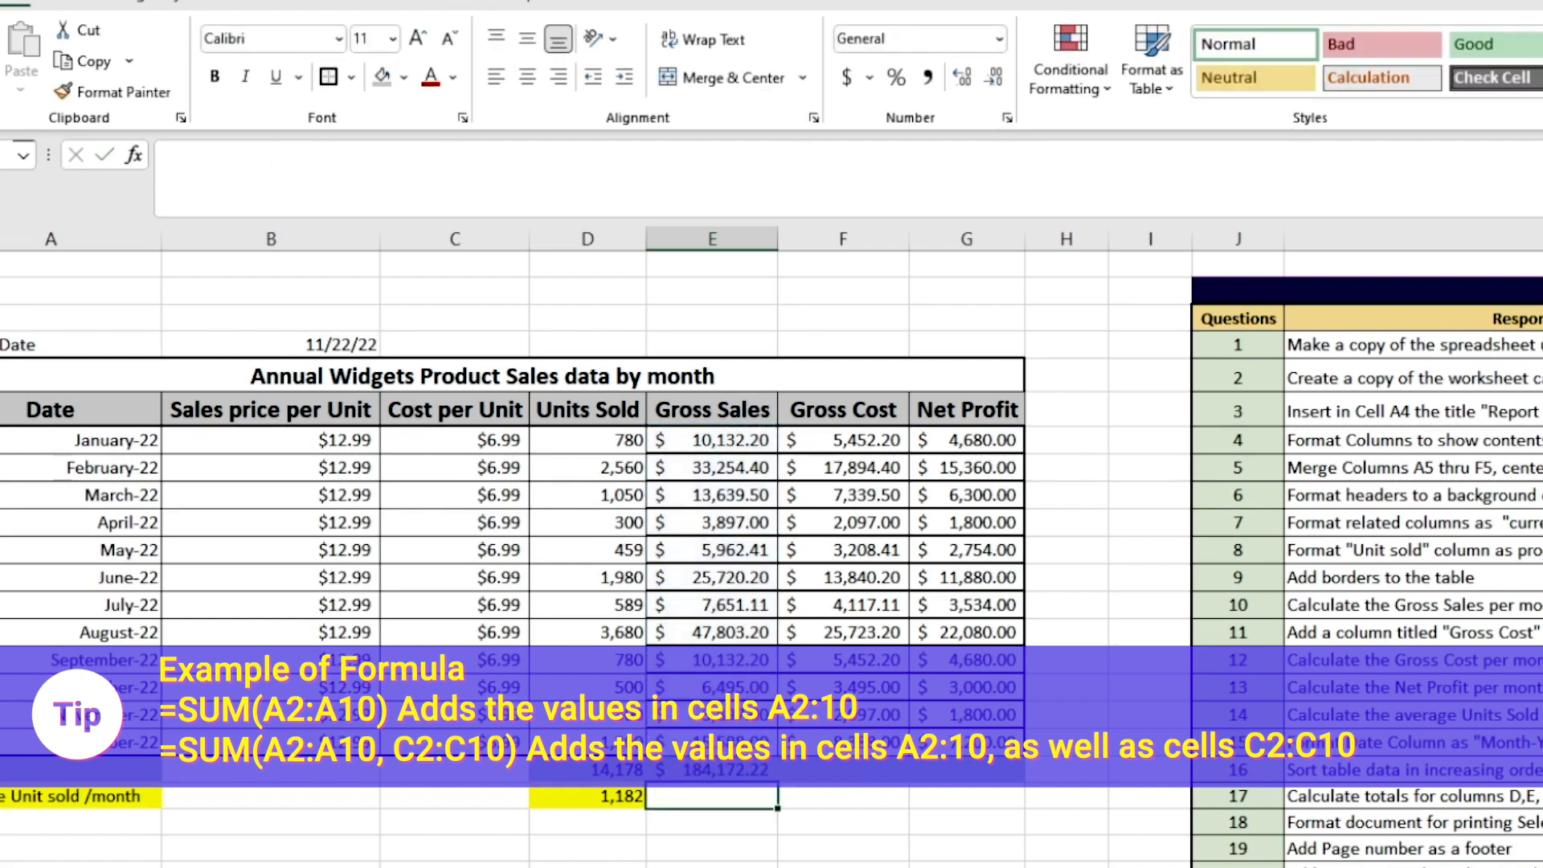
Copy the Gross Sales total formula from E19 into F19 and G19 for Gross Cost and Net Profit
left_click(727, 771)
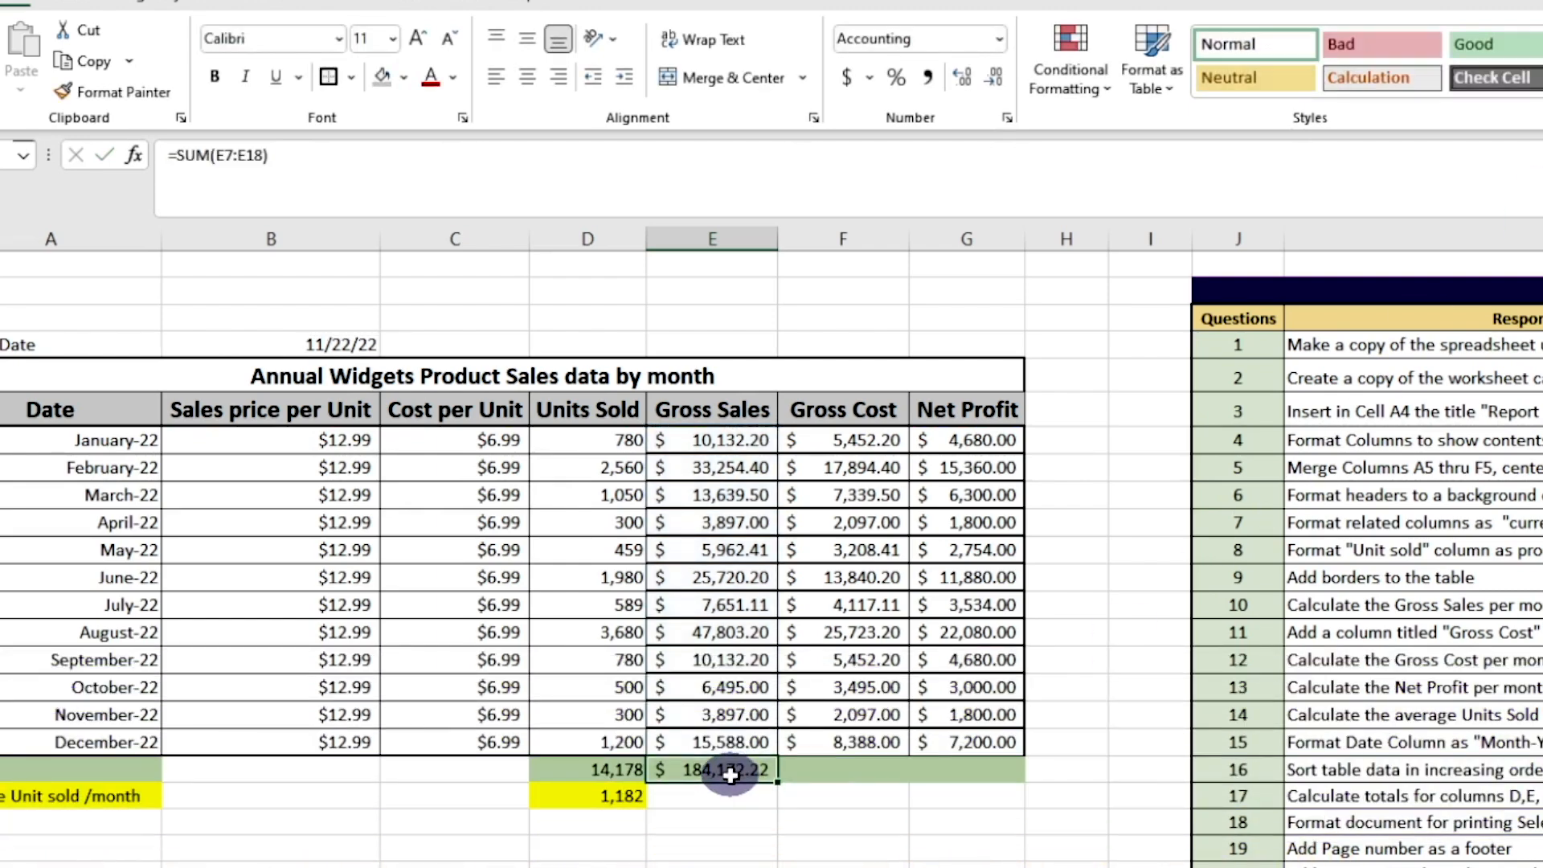
right_click(730, 773)
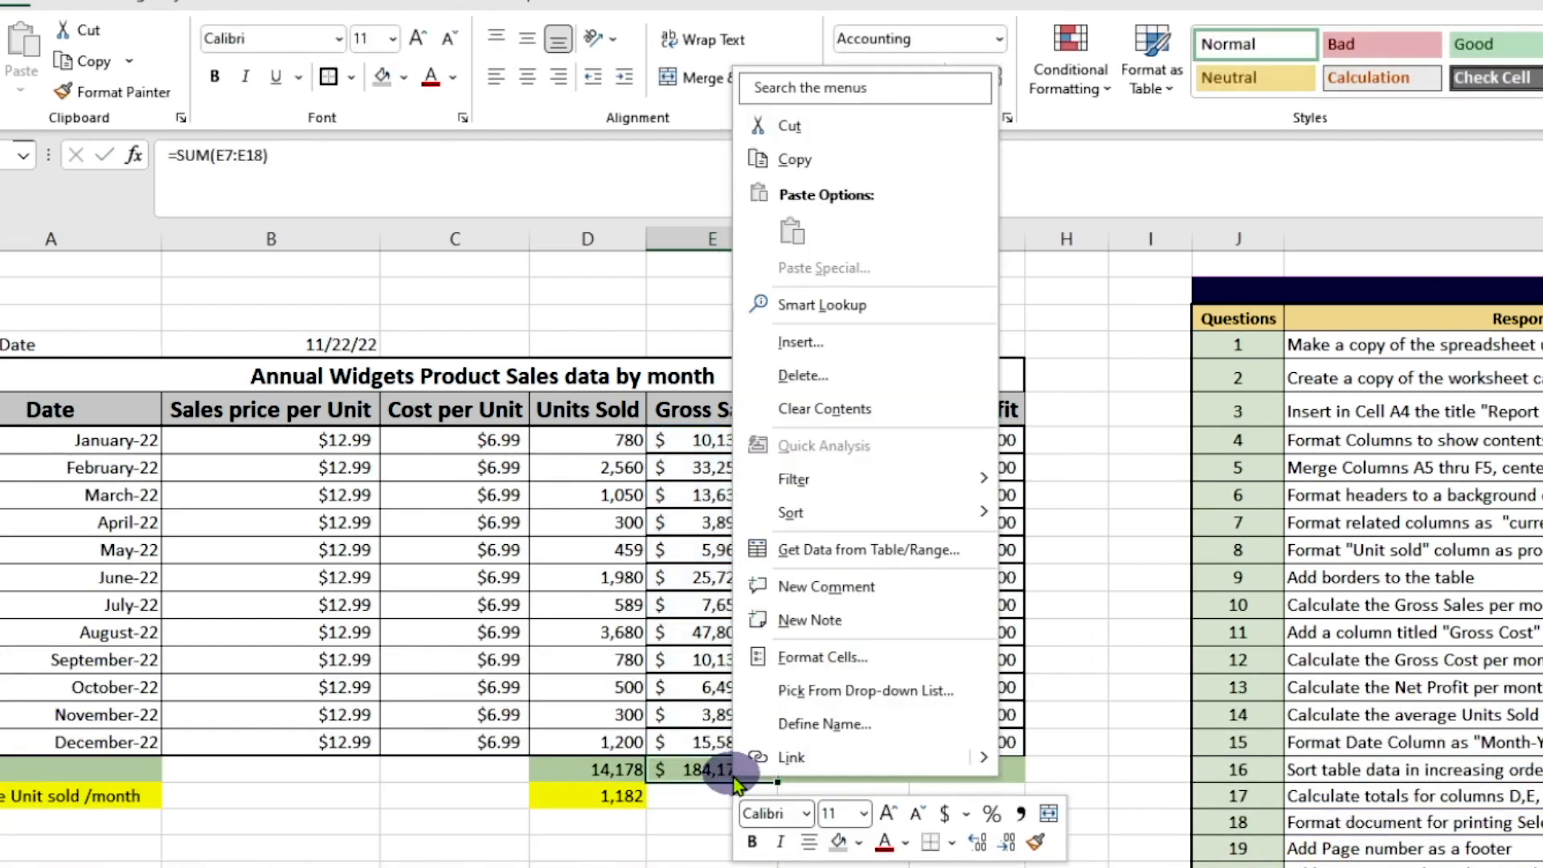
left_click(882, 165)
left_click(882, 766)
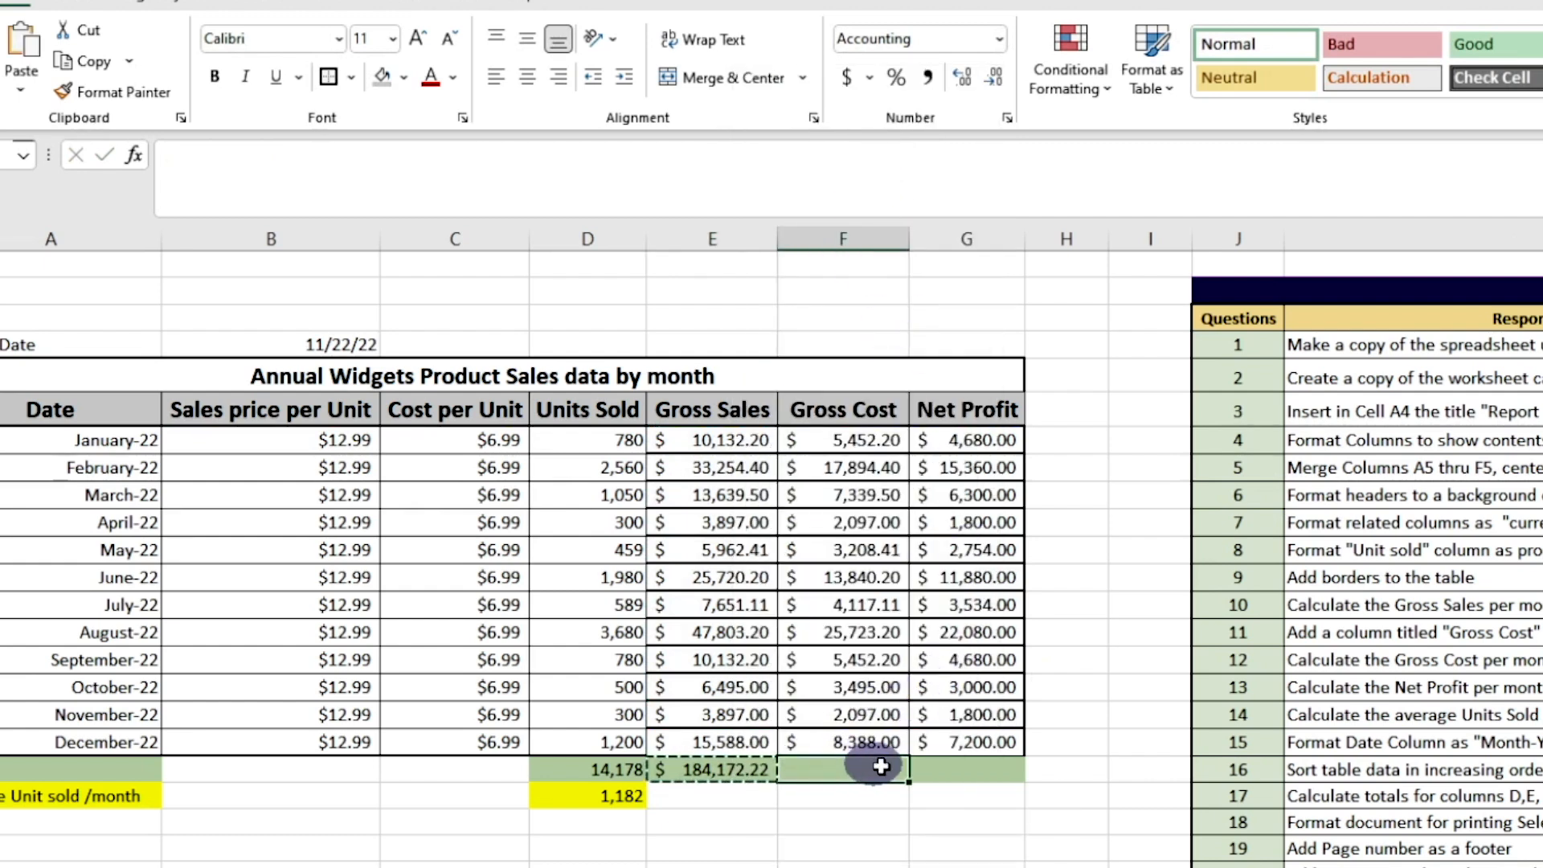
left_click(955, 768)
right_click(948, 767)
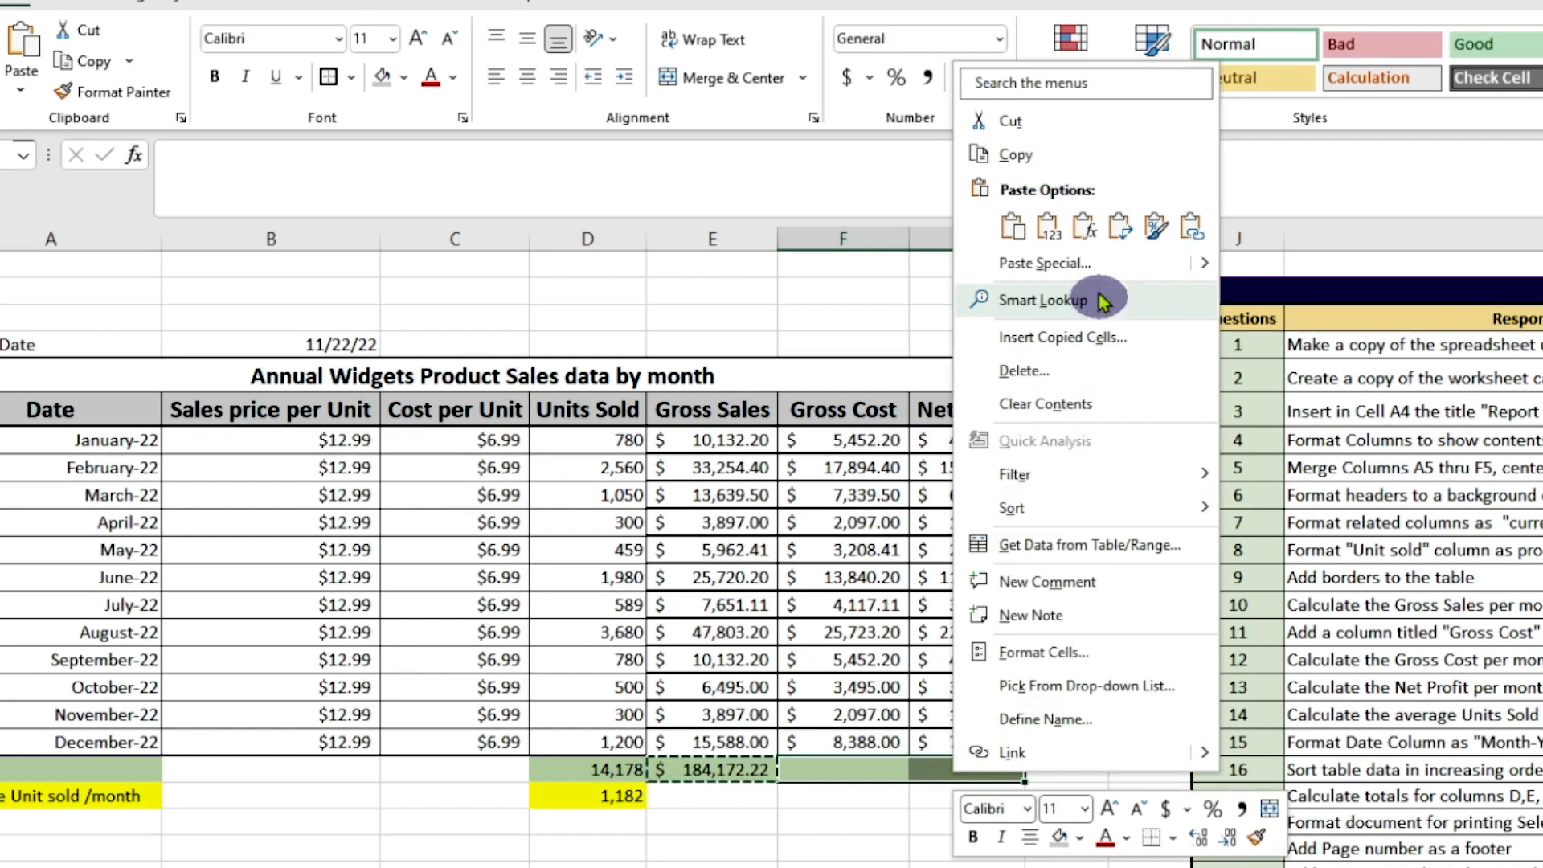
left_click(1012, 226)
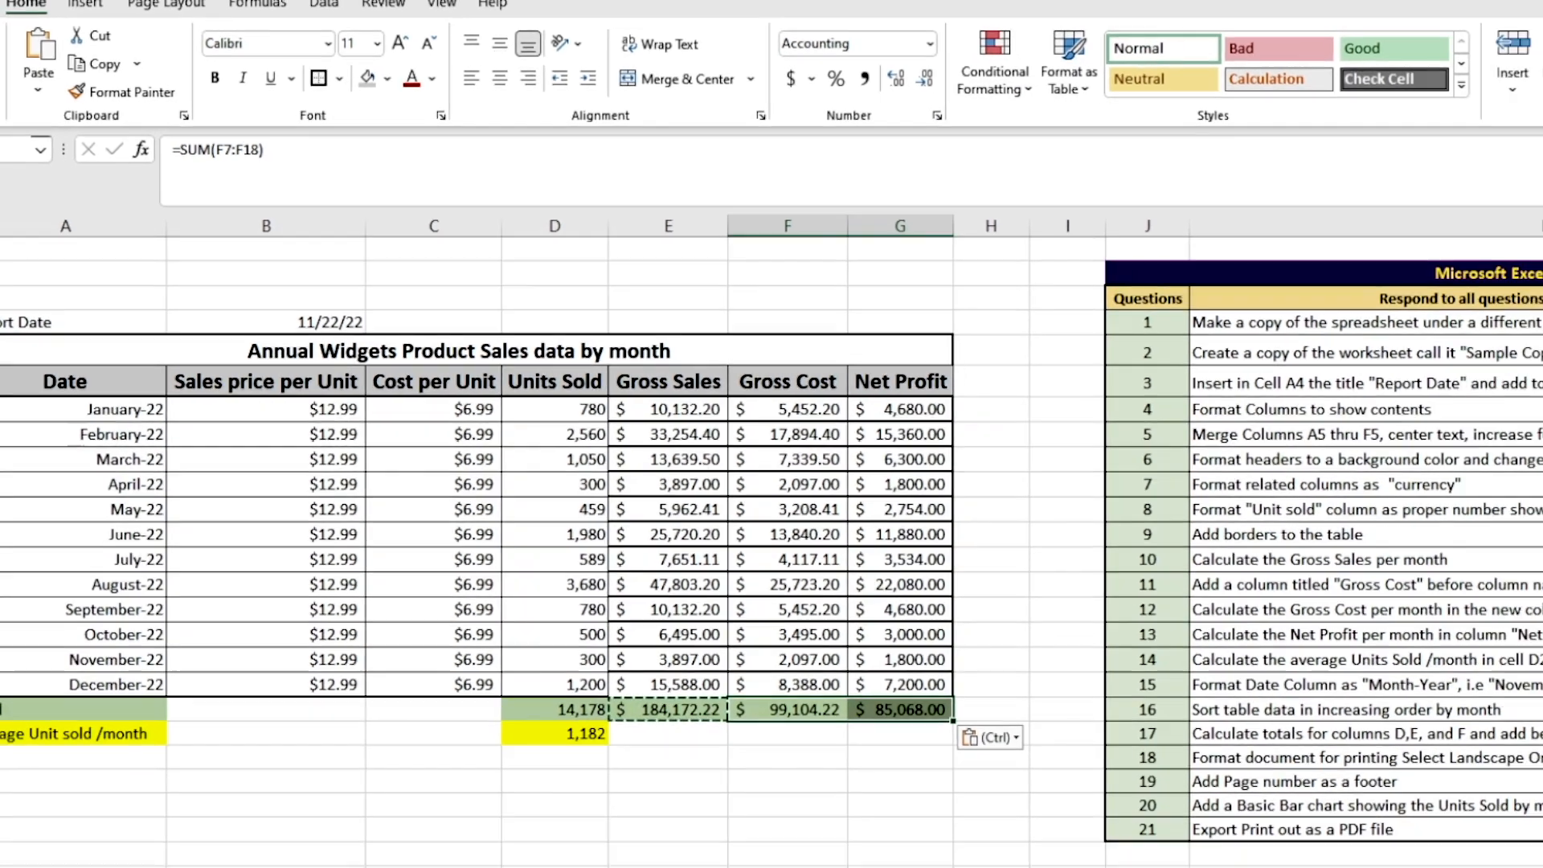
Mark question 17 as completed by entering "y" in L20
left_click(1534, 580)
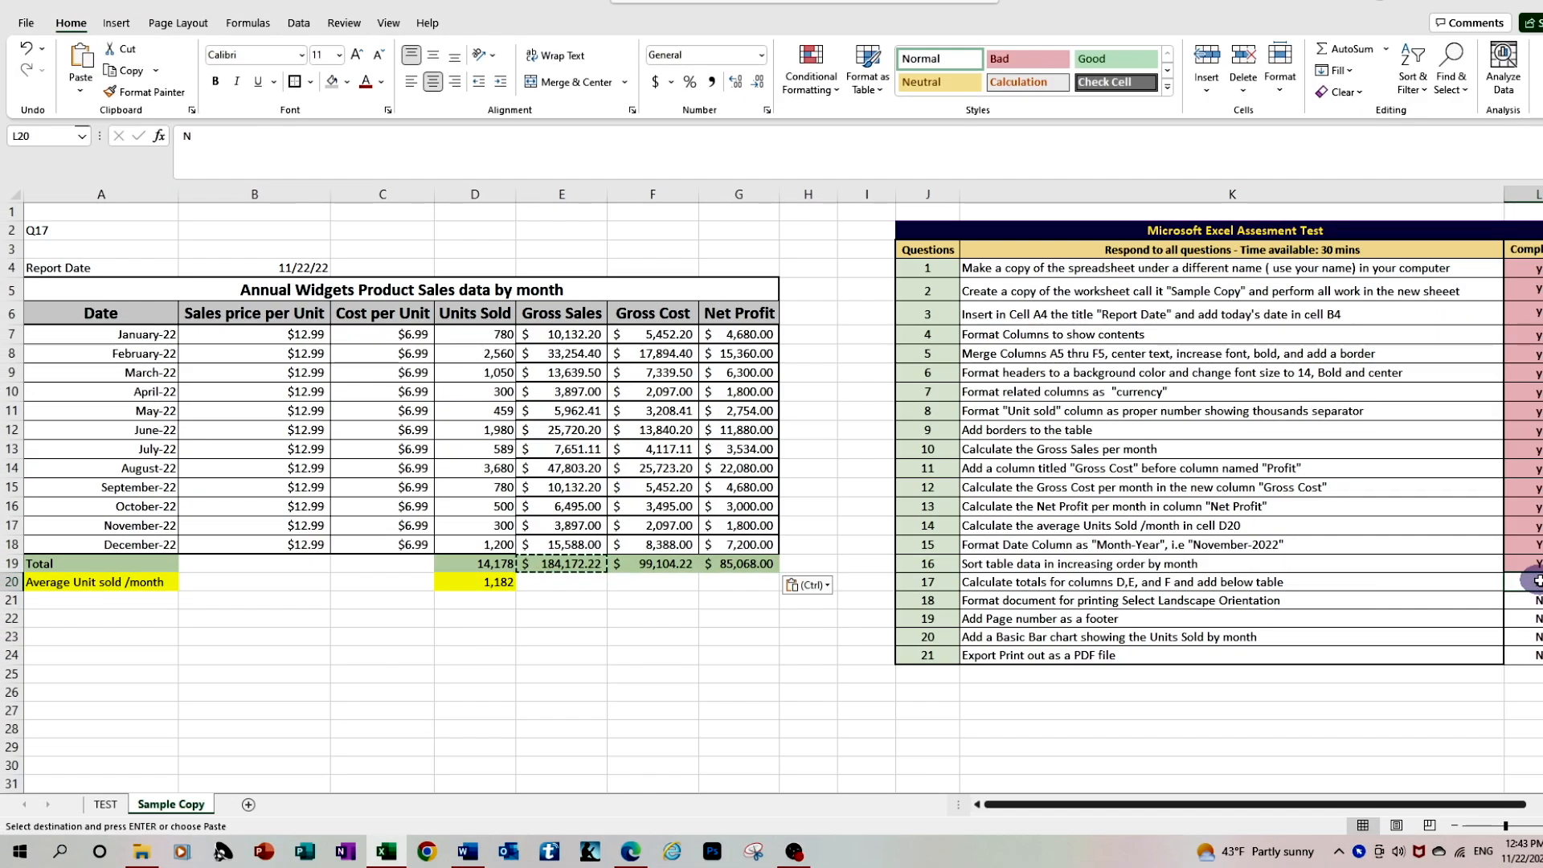
type("y")
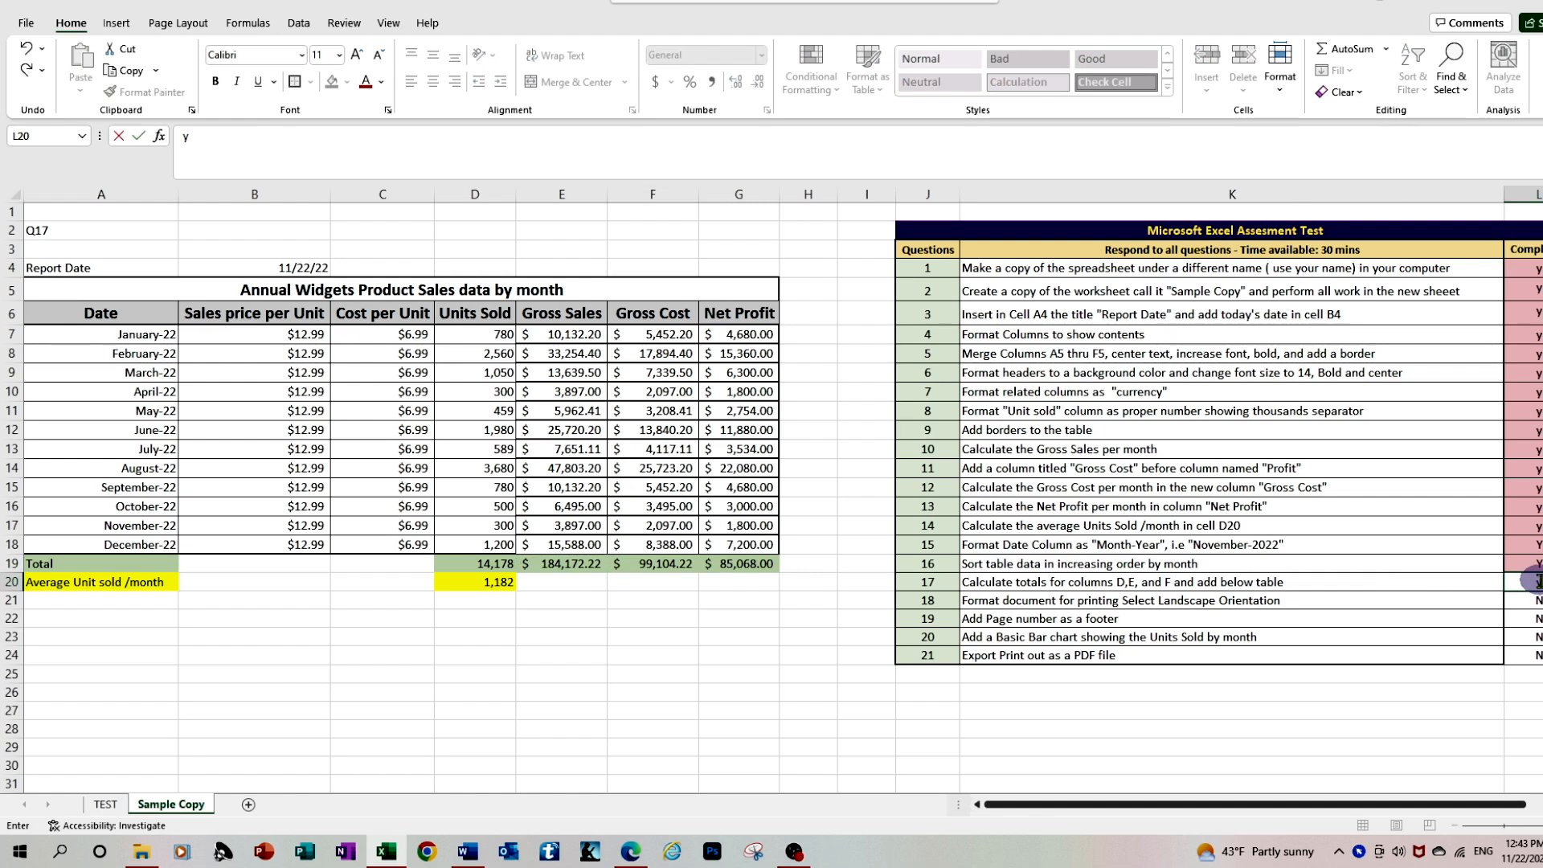
key("Return")
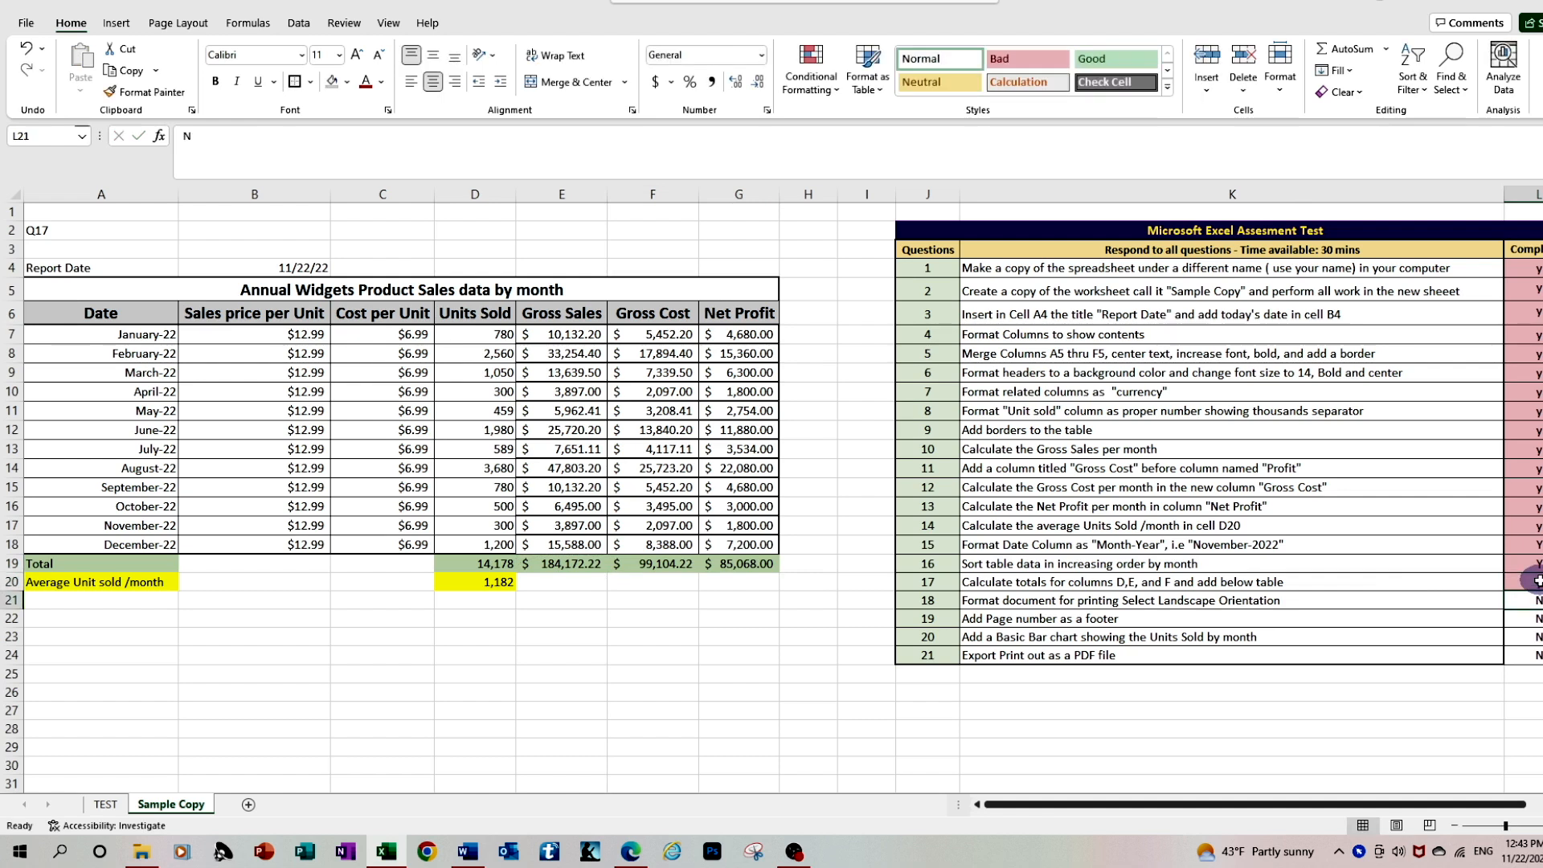
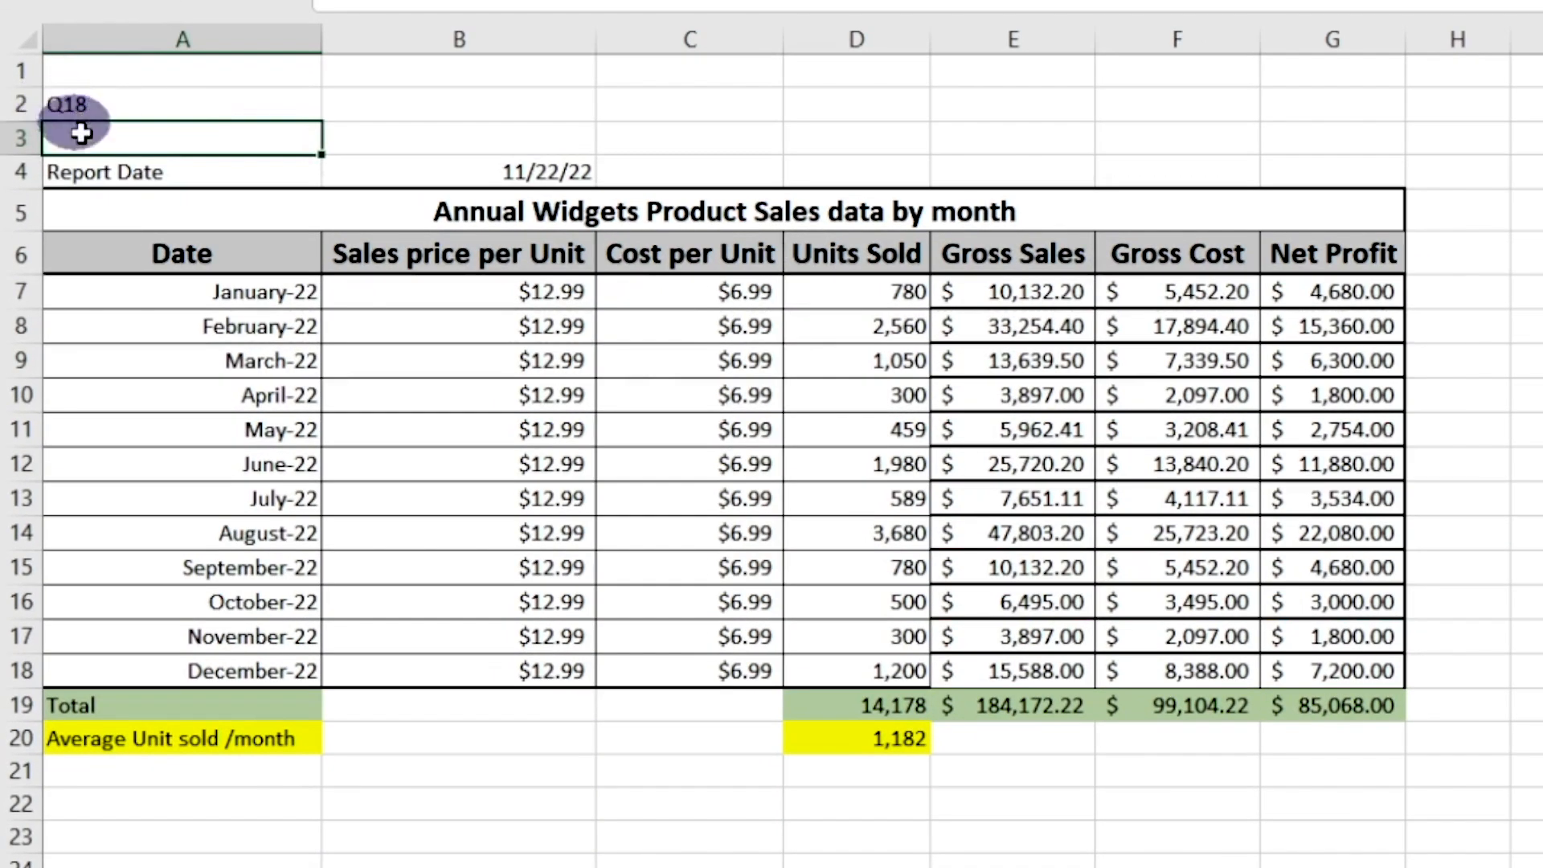
Select the report range A4:G20 and set its print orientation to Landscape
left_click(101, 176)
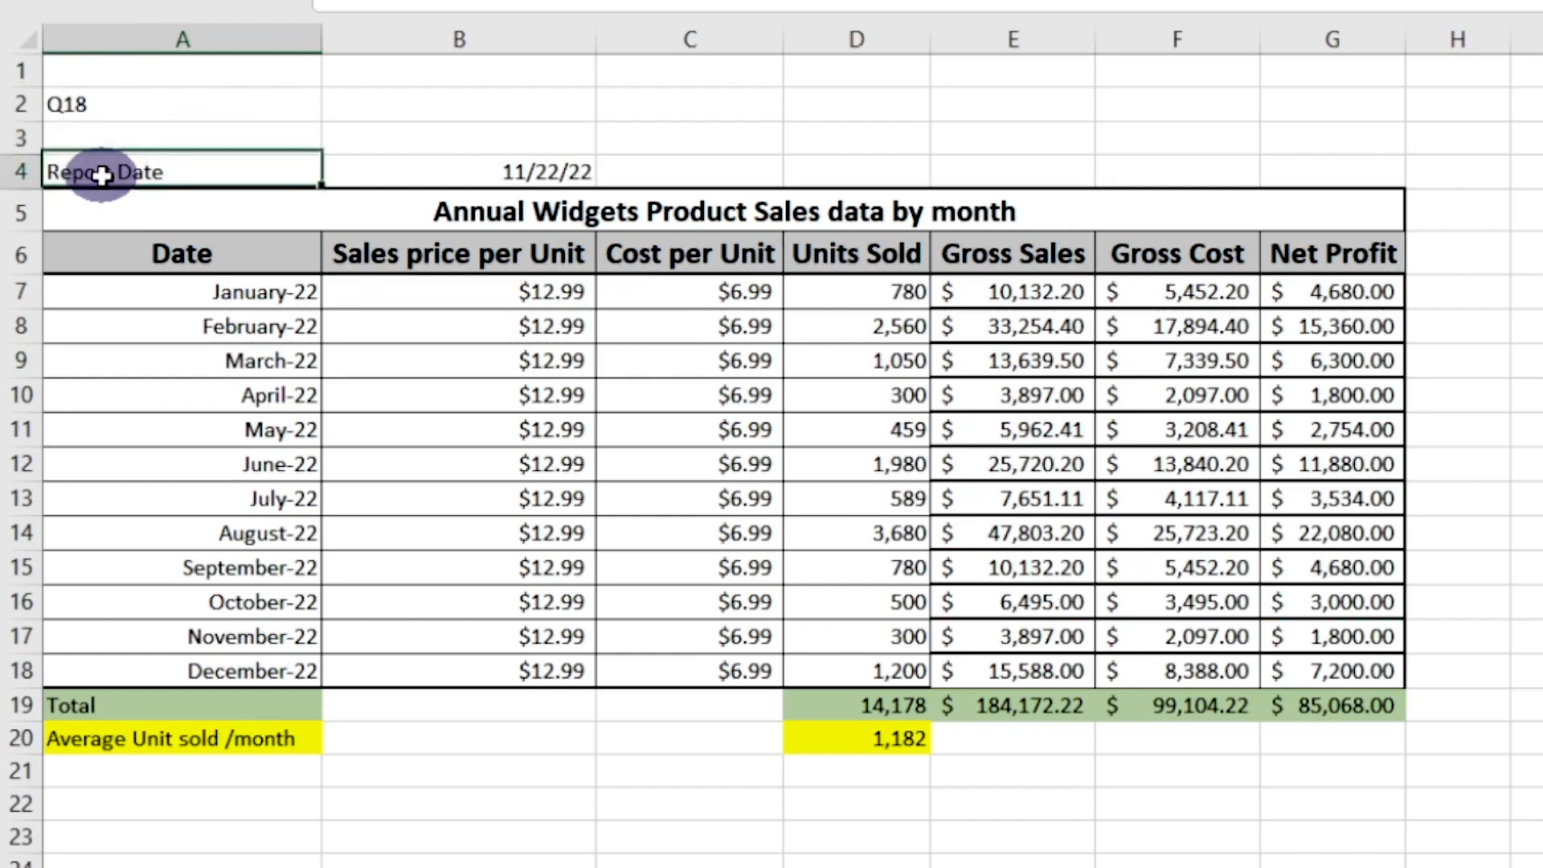
left_click_drag(166, 206, 1105, 707)
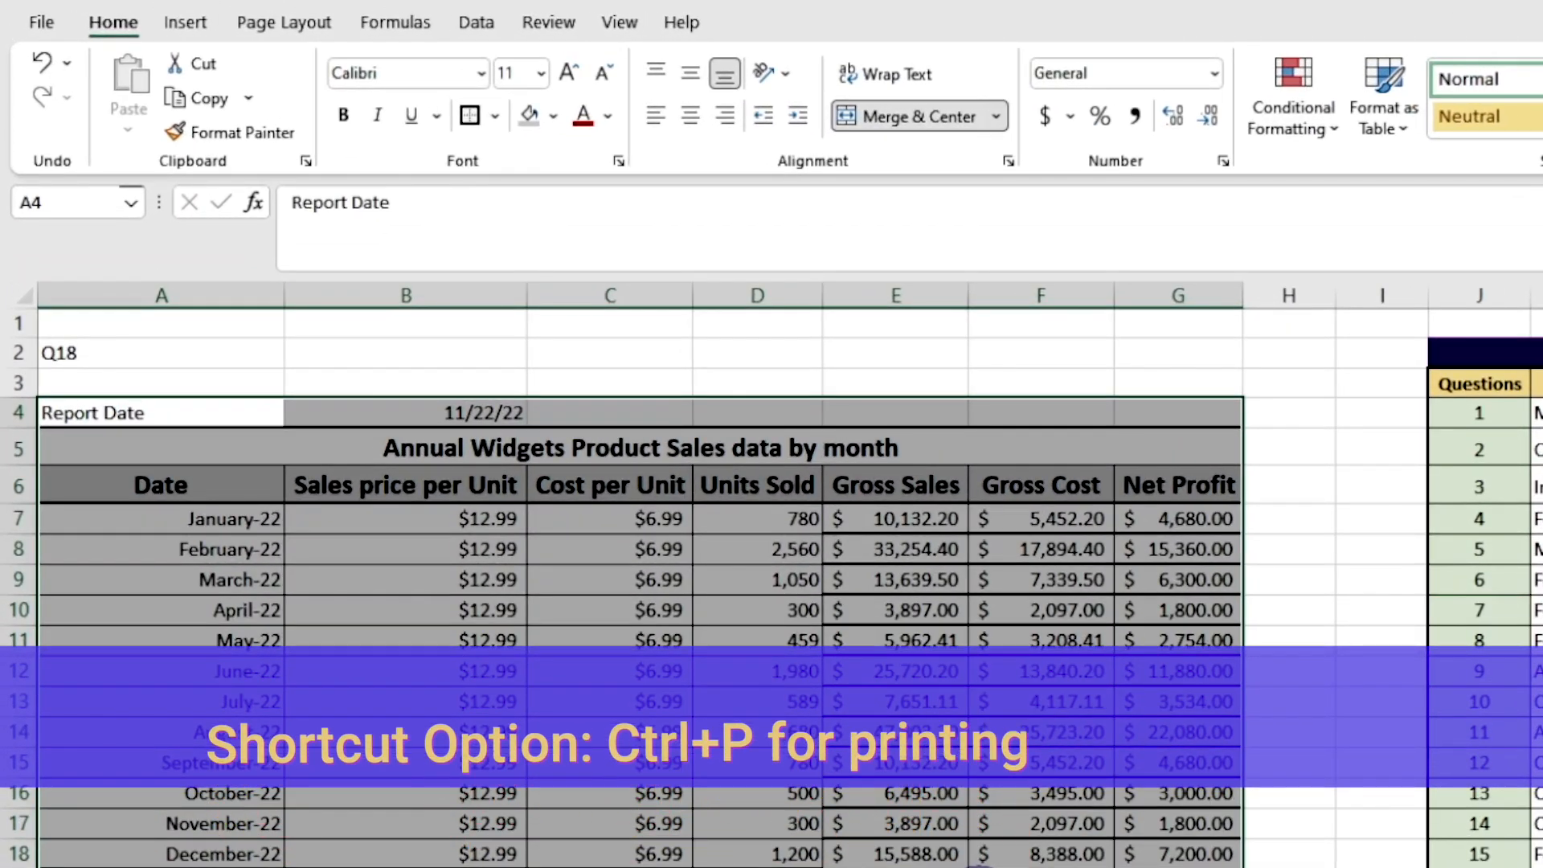
left_click(49, 32)
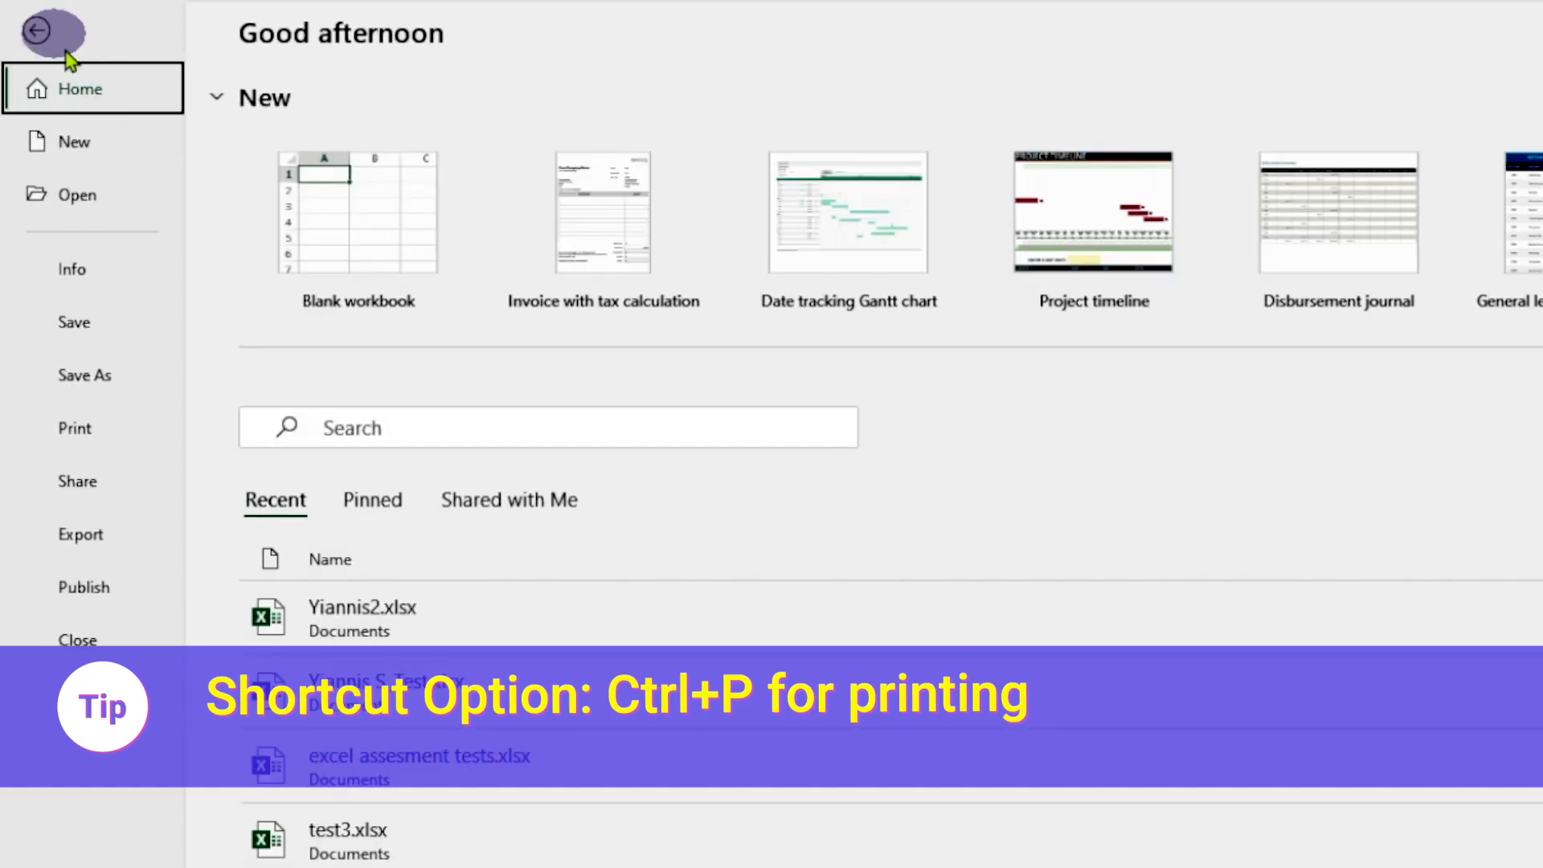
left_click(100, 442)
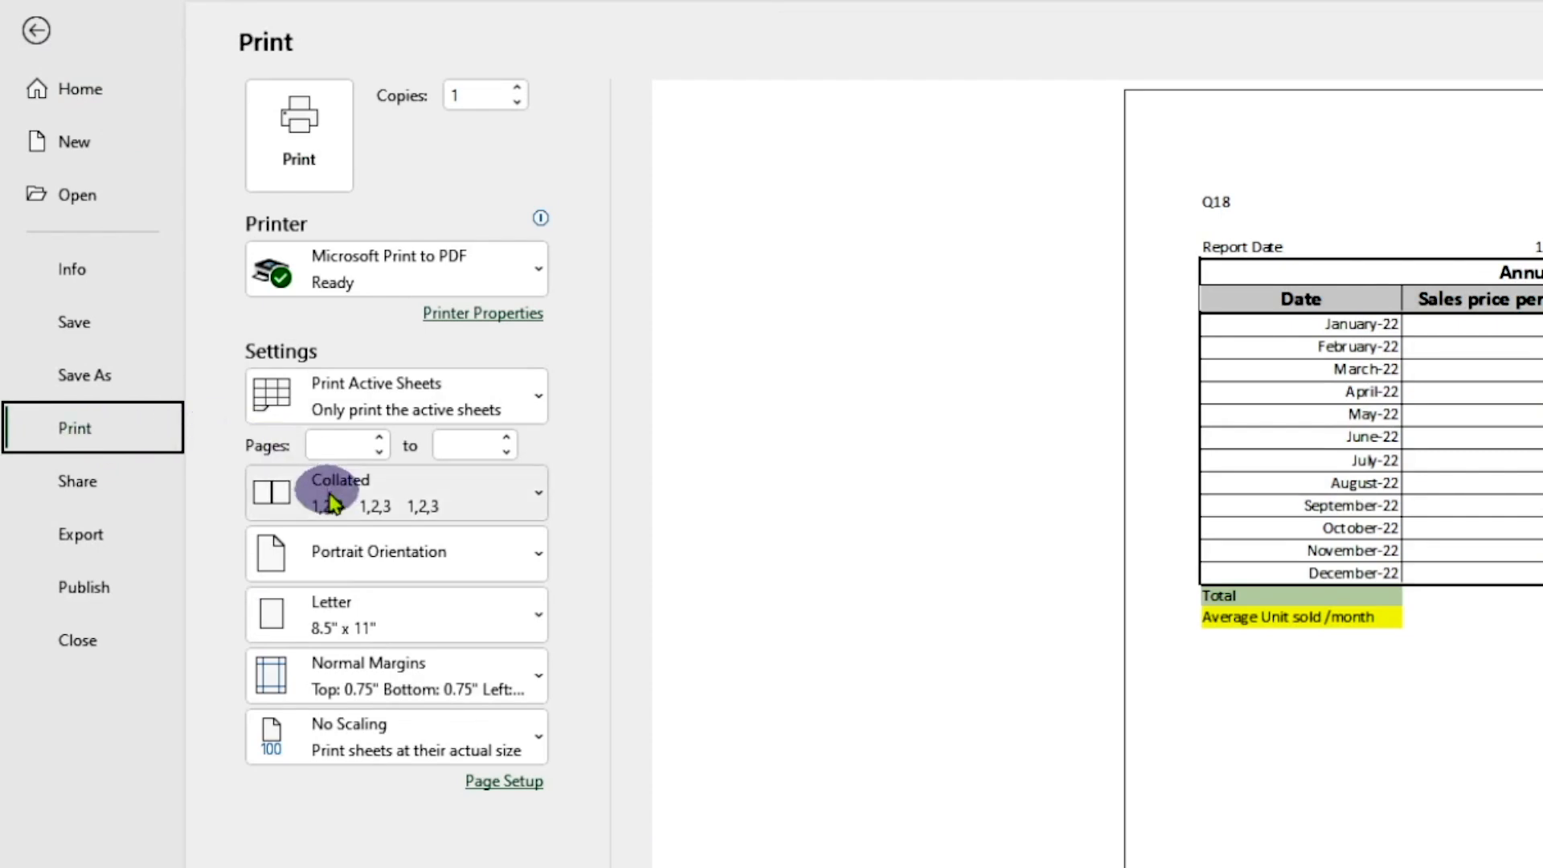
left_click(462, 558)
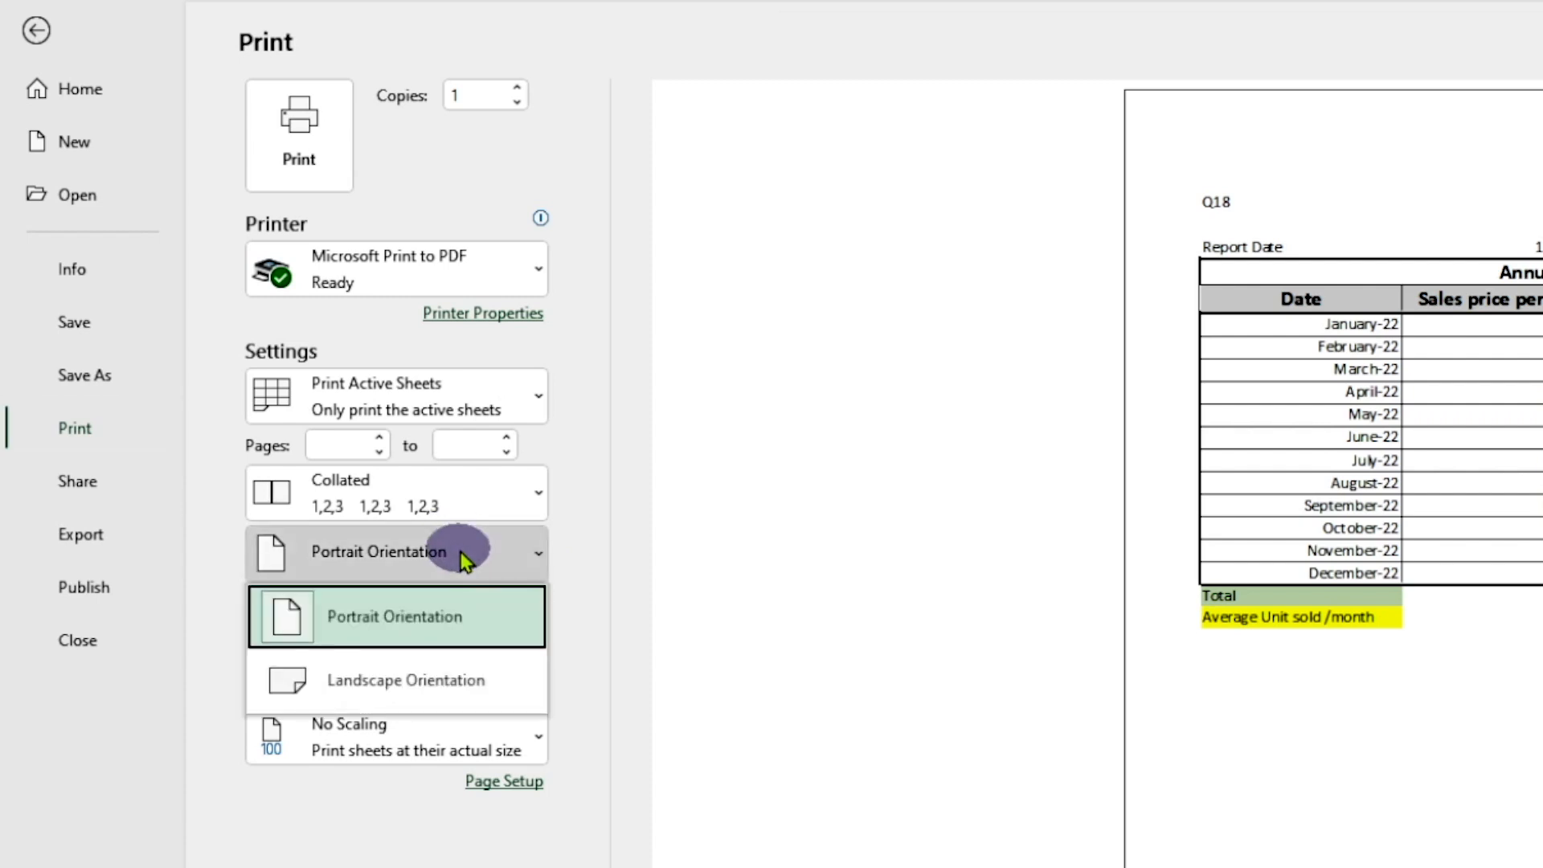
left_click(411, 691)
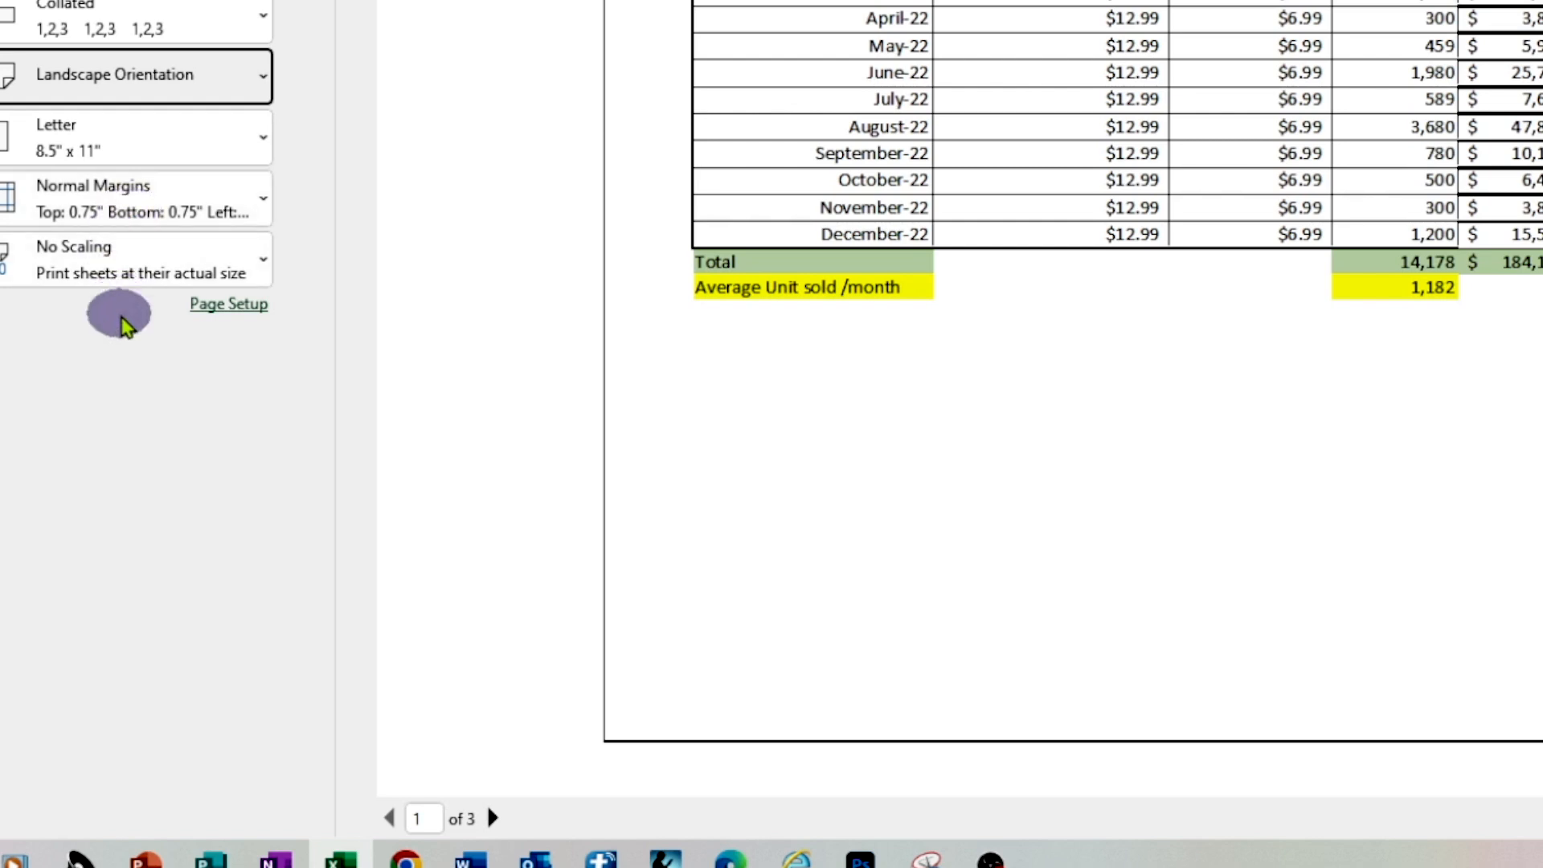
Look through the print preview pages, limit printing to the current selection, and mark question 18 as completed with "y" in L21
left_click(491, 818)
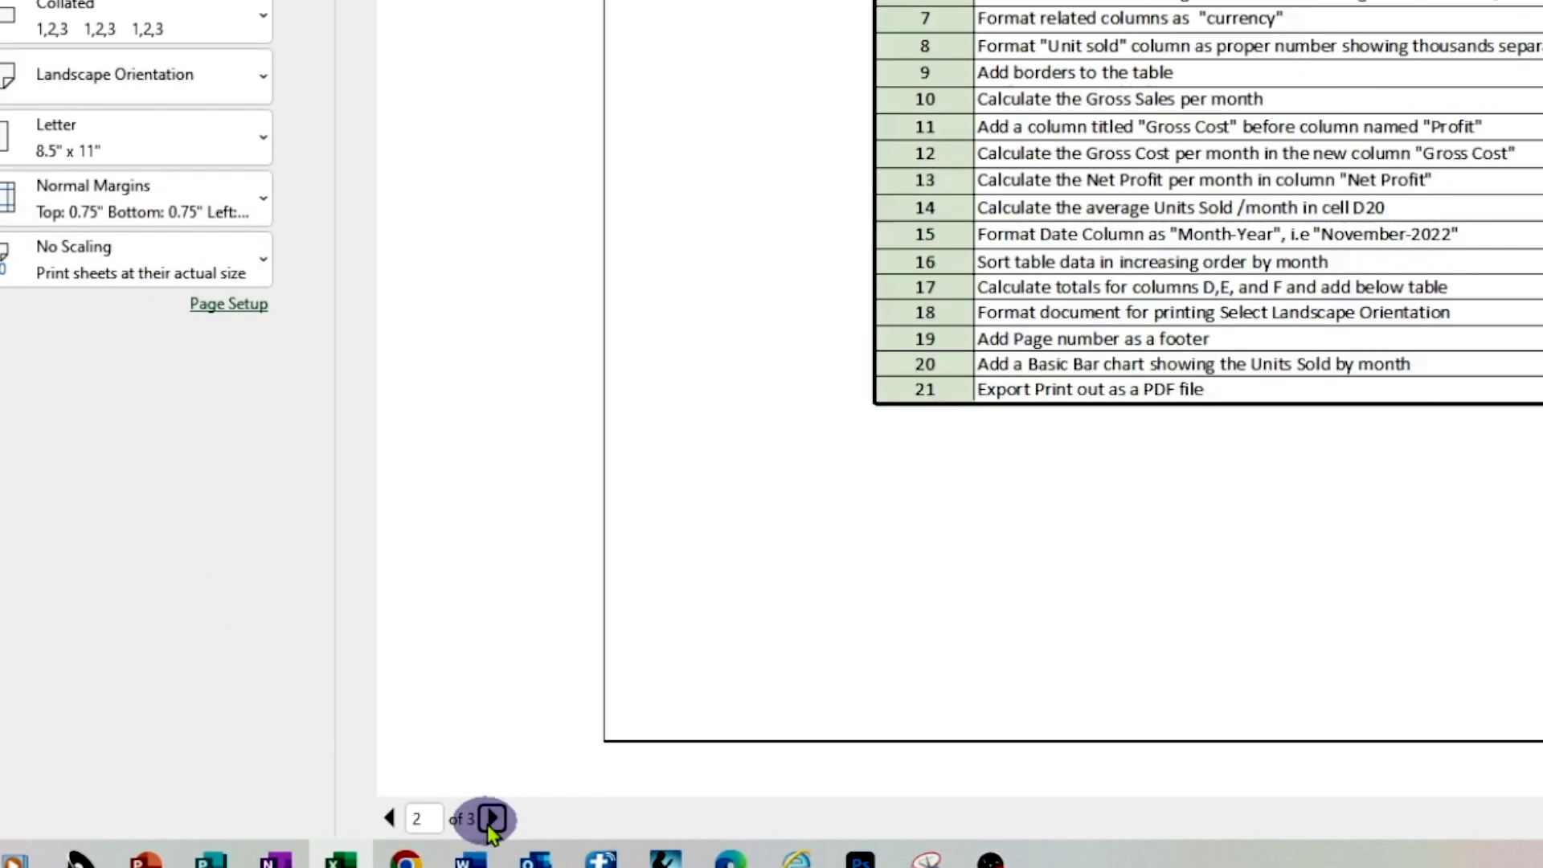
left_click(491, 818)
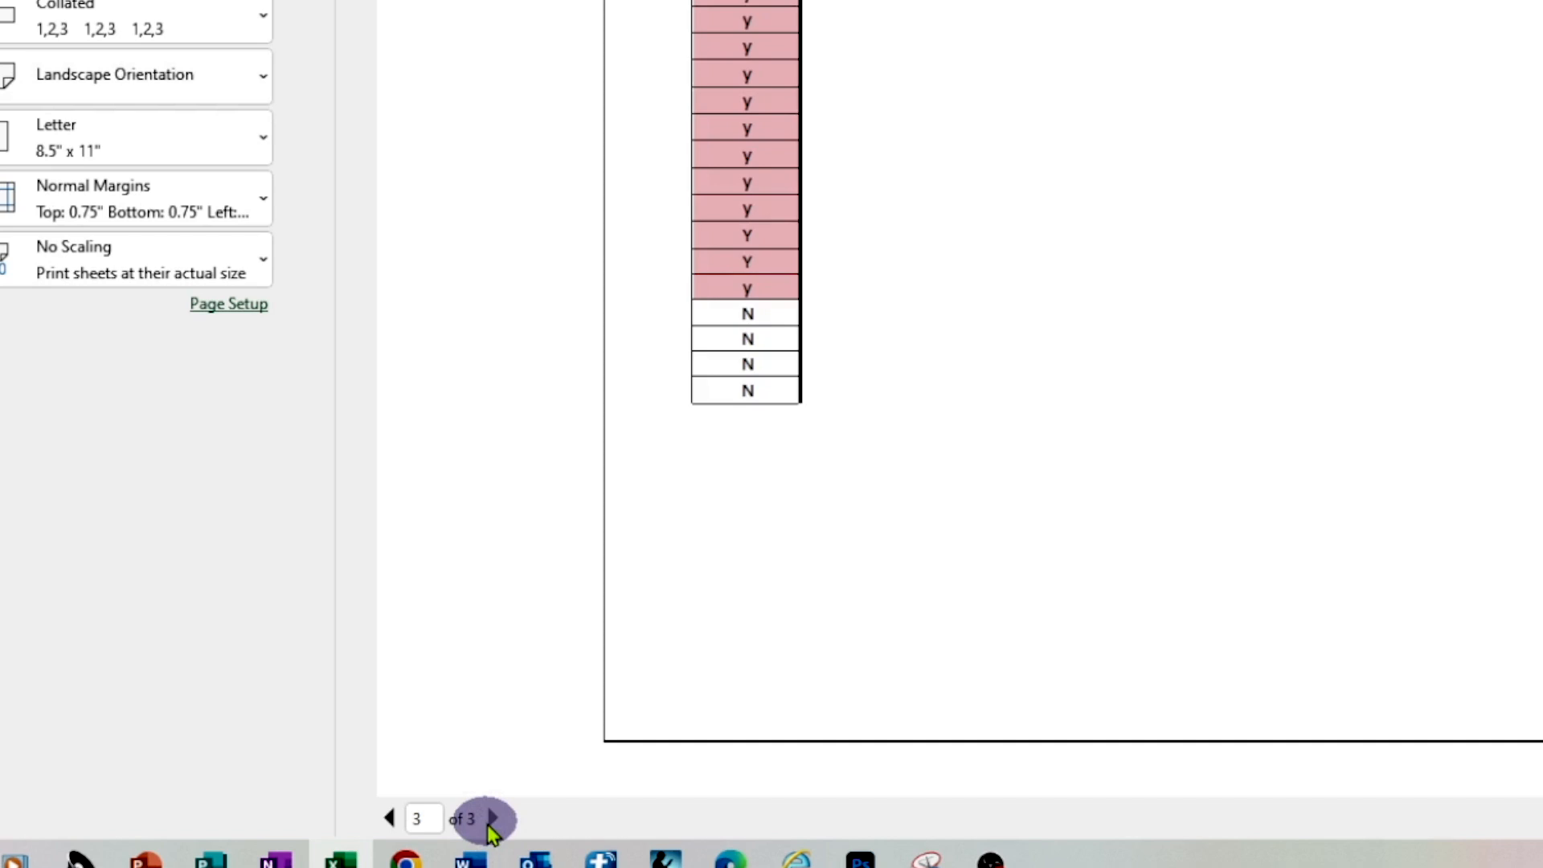
left_click(389, 818)
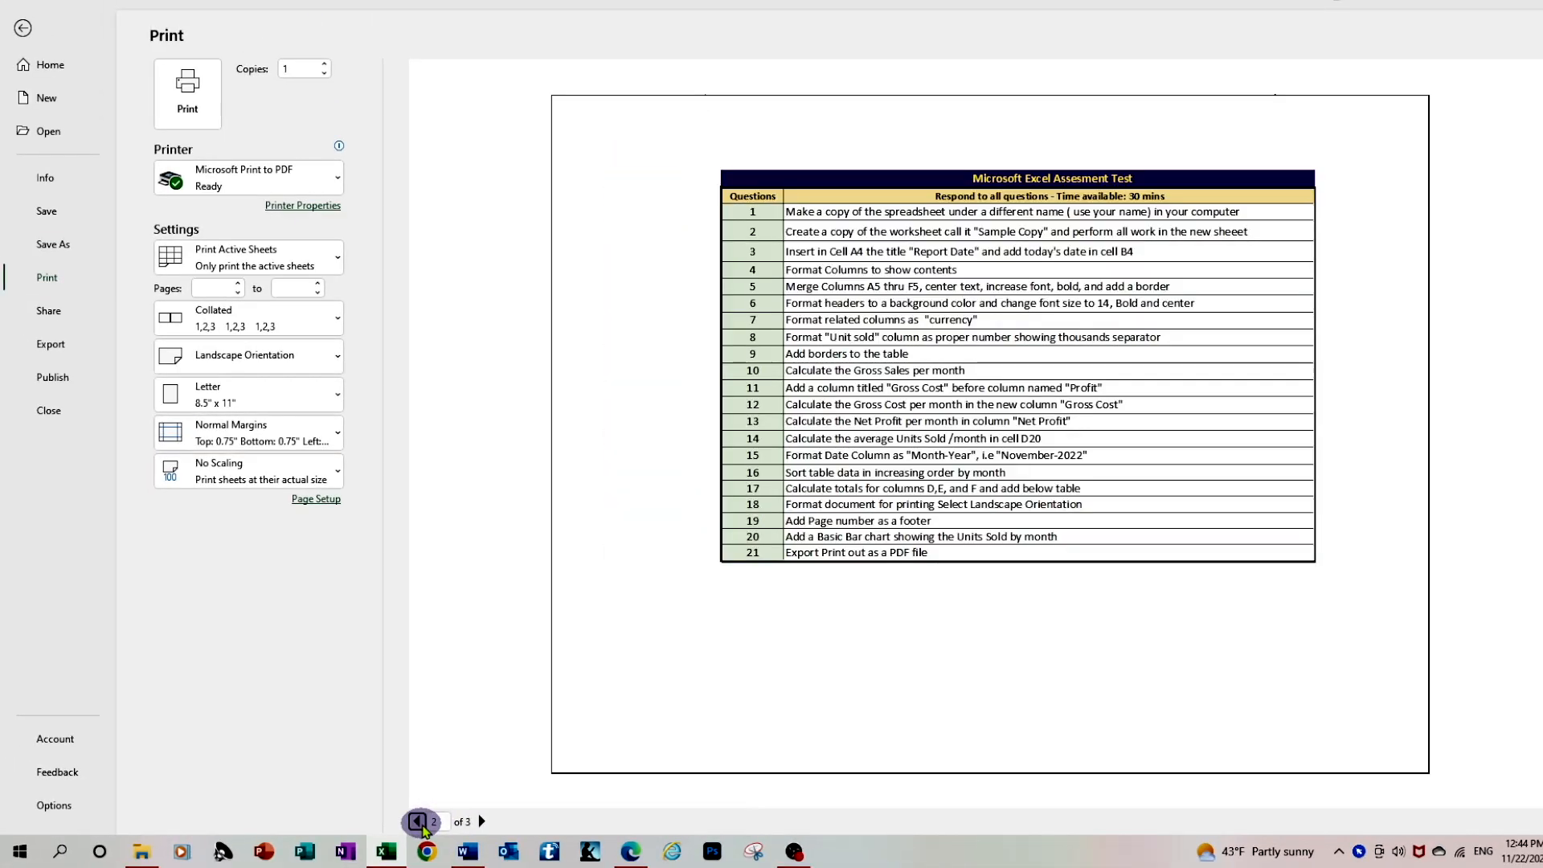
left_click(418, 821)
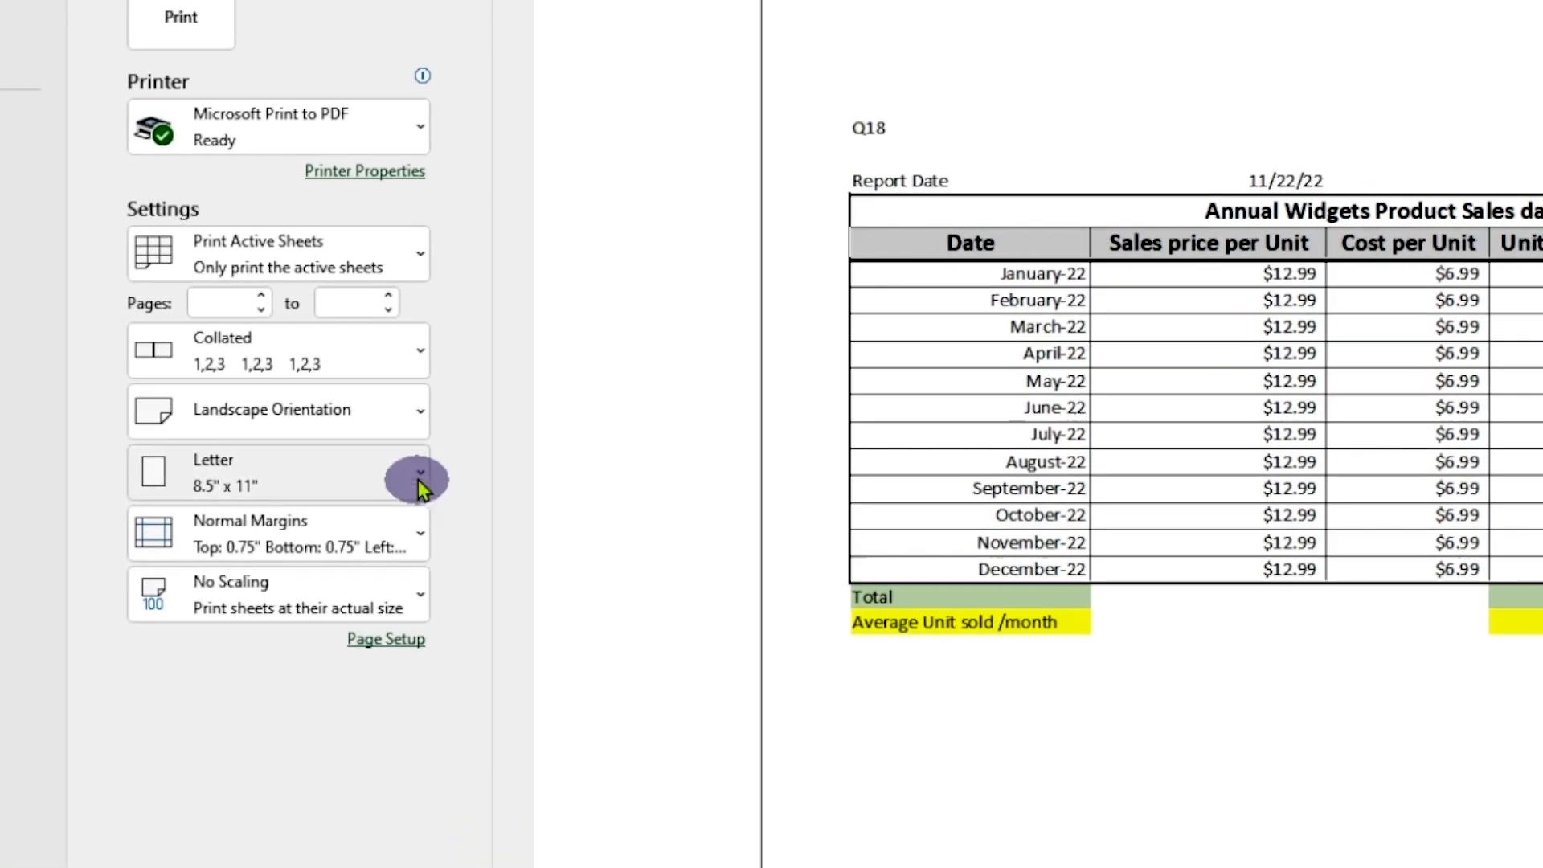
left_click(418, 256)
left_click(338, 449)
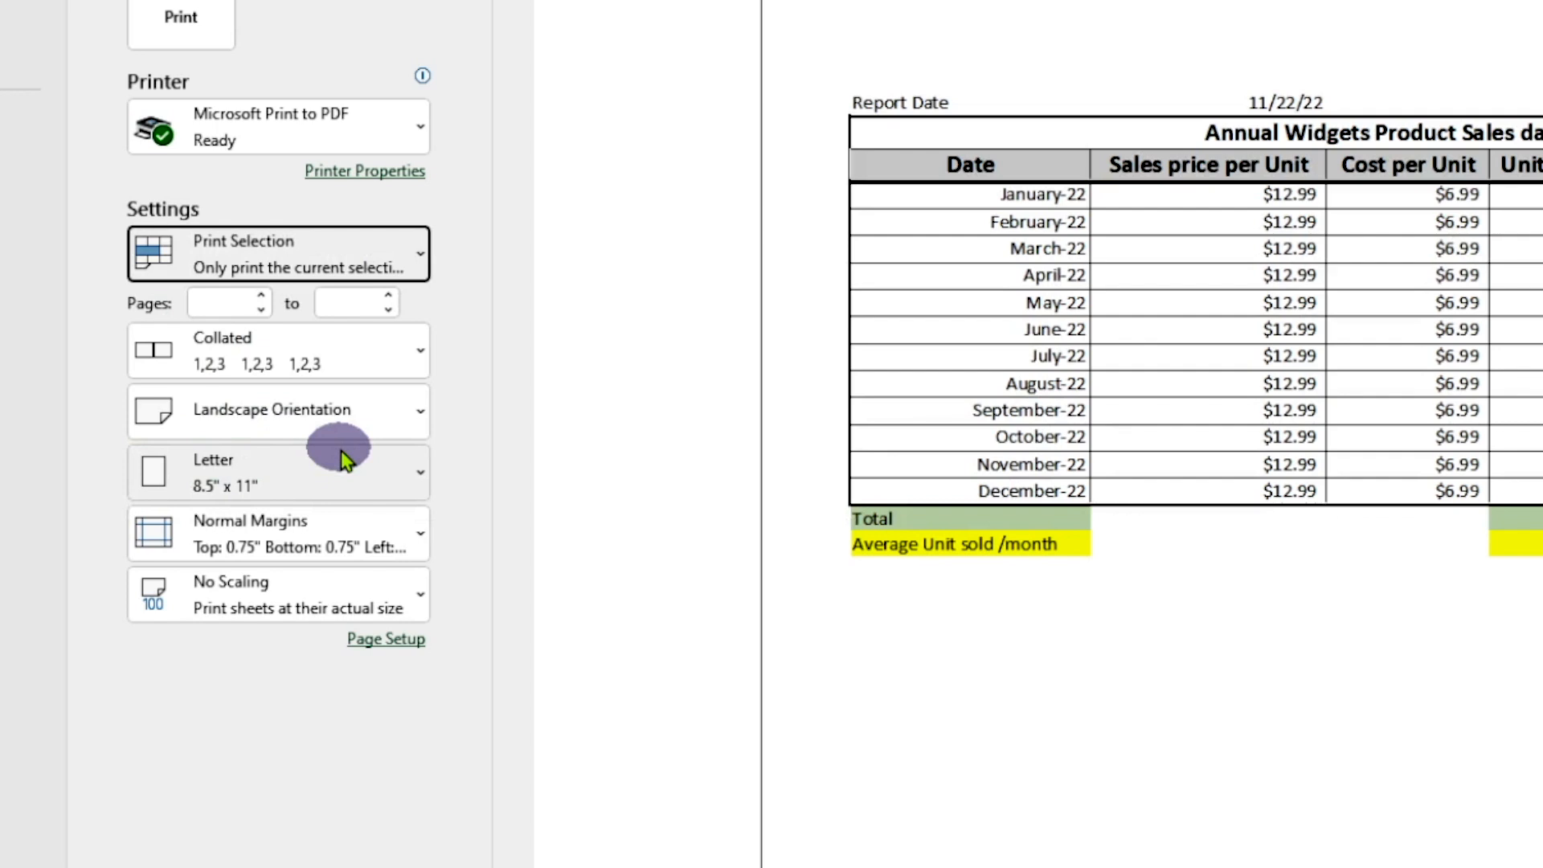
left_click(420, 254)
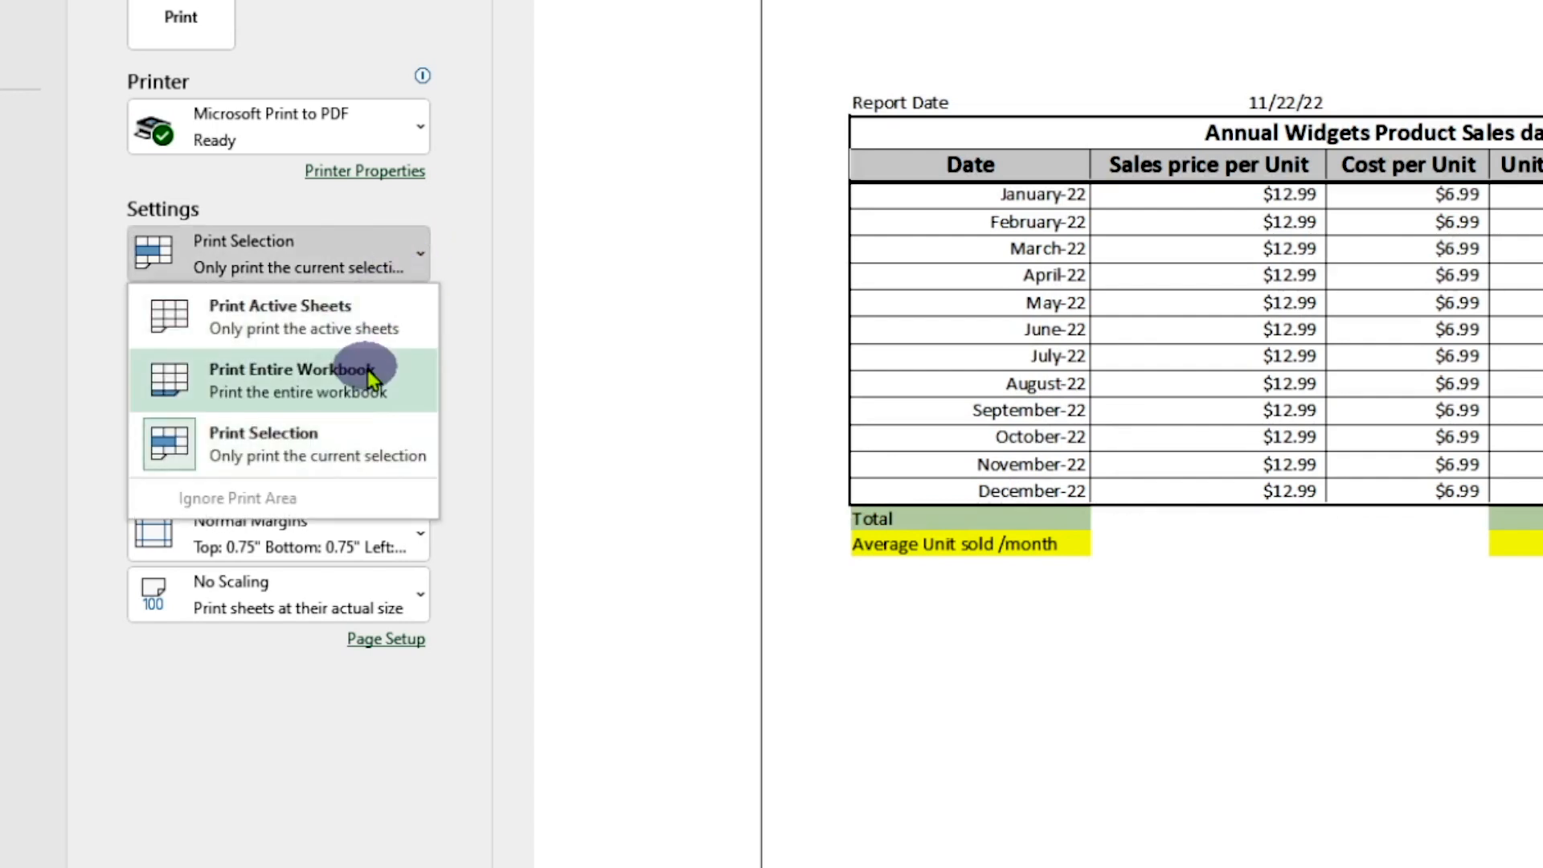
left_click(350, 447)
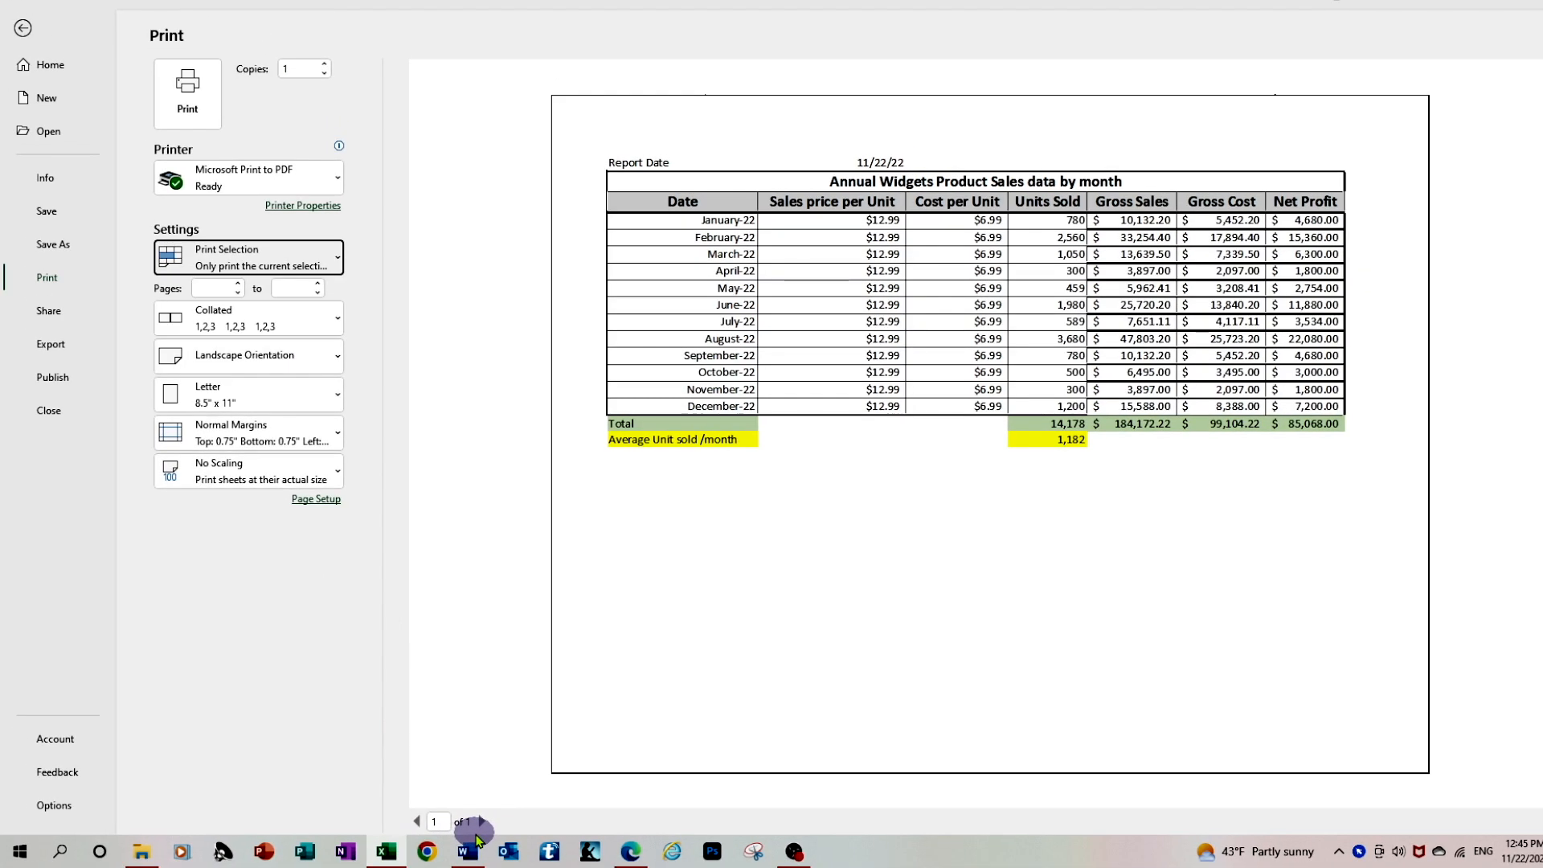
key("Escape")
left_click(1533, 602)
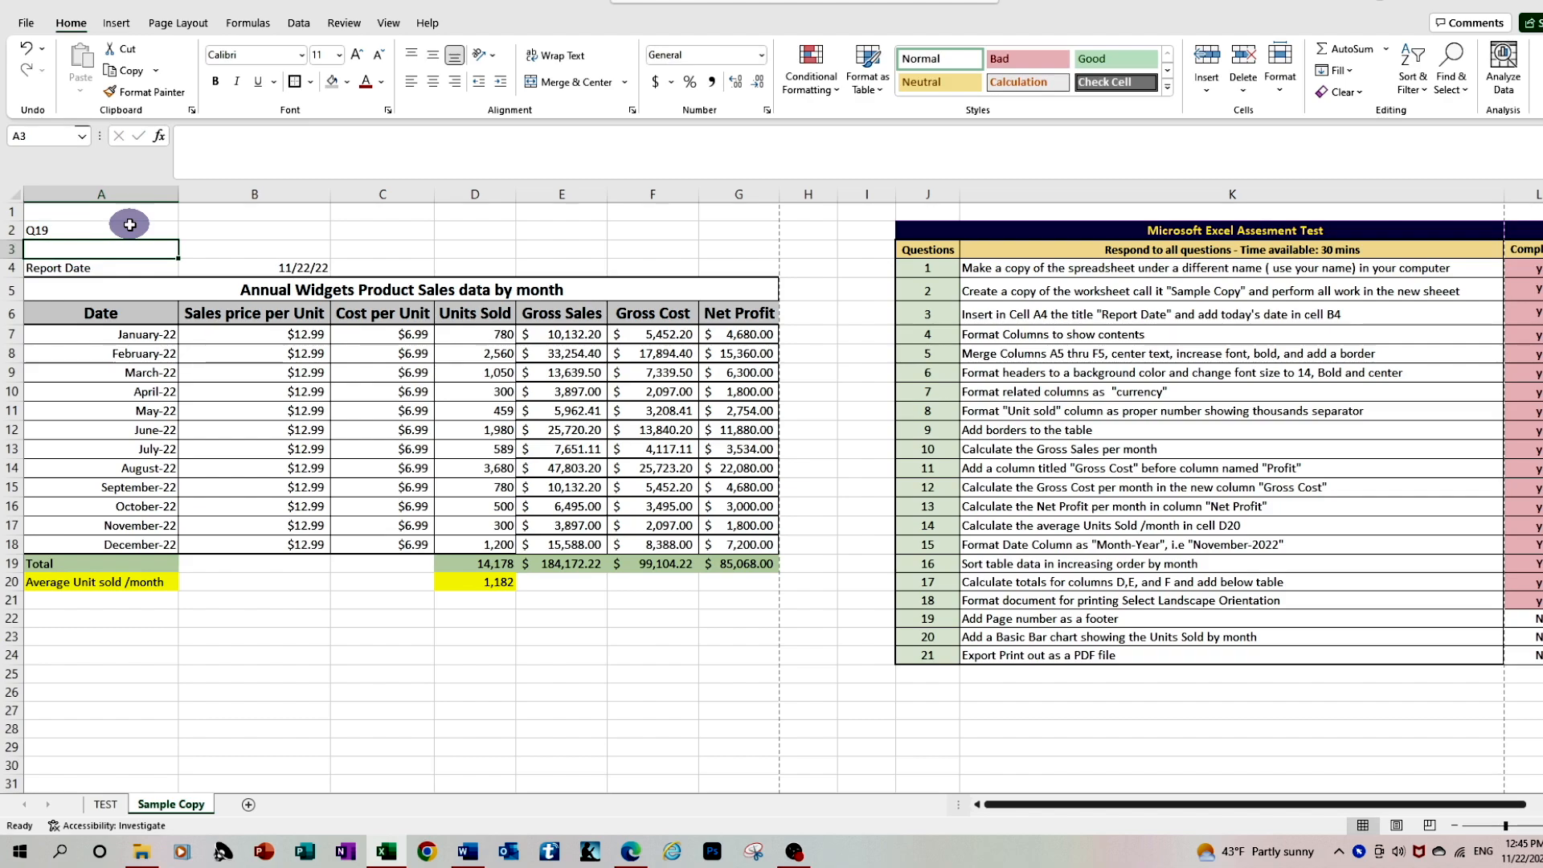
Add a custom page footer with the page number between dashes, "- &[Page] -", in the center section
left_click(163, 22)
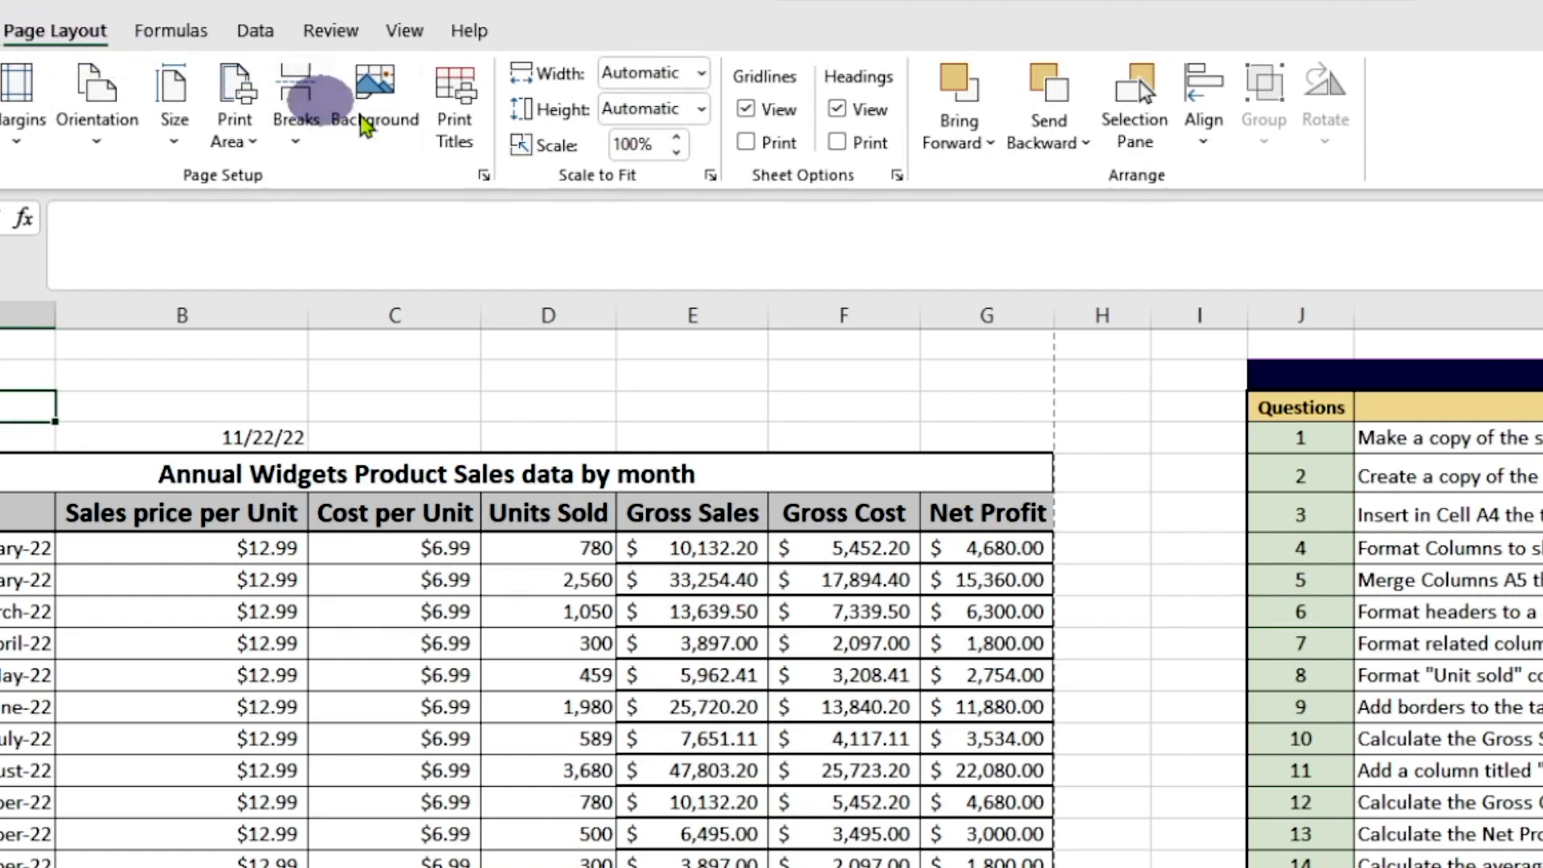
left_click(467, 153)
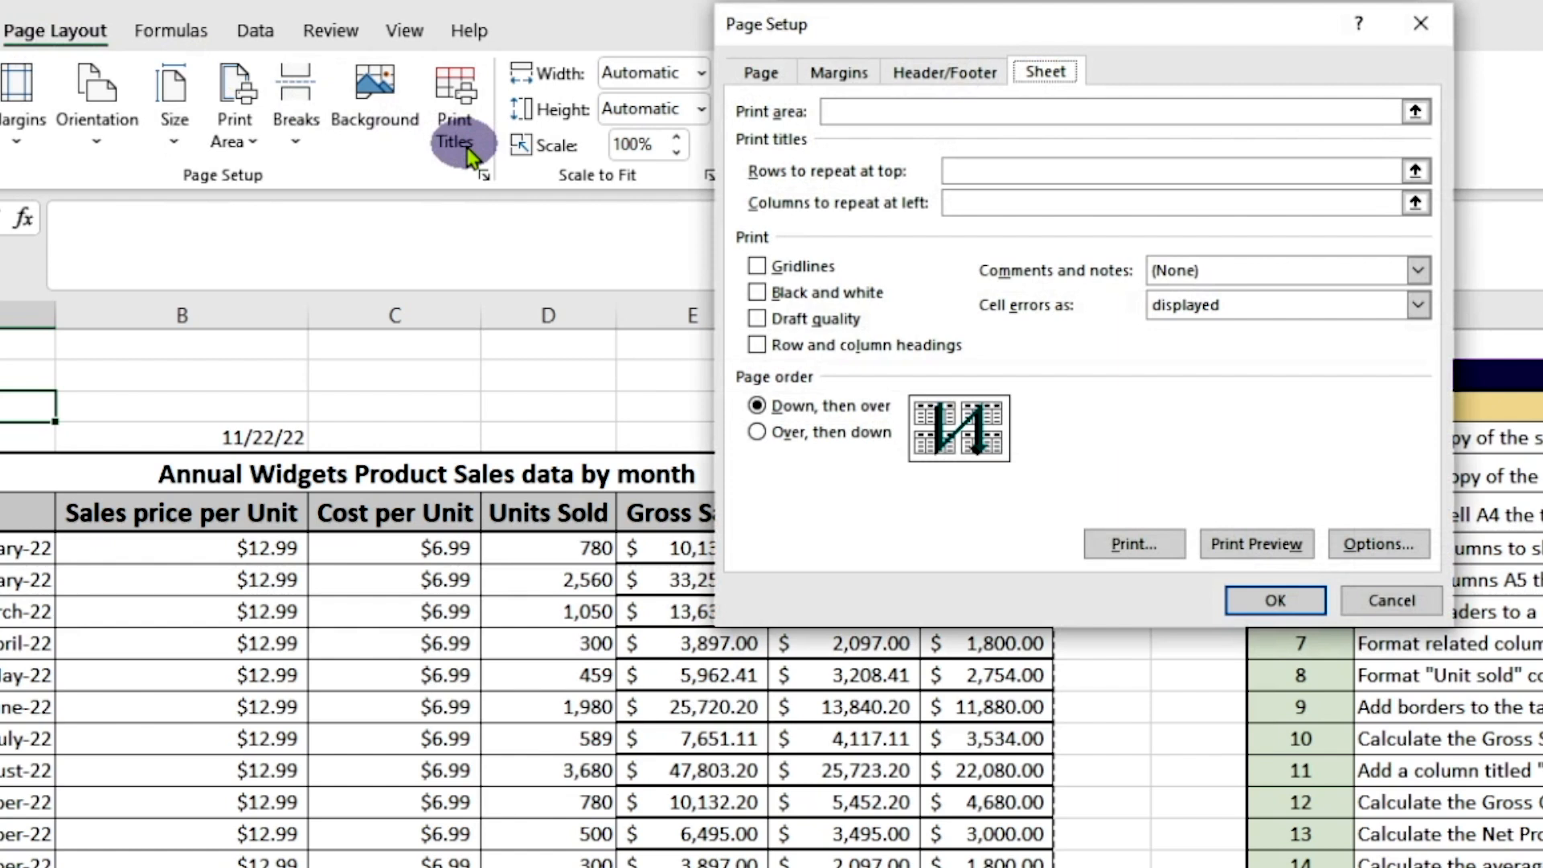
left_click(951, 78)
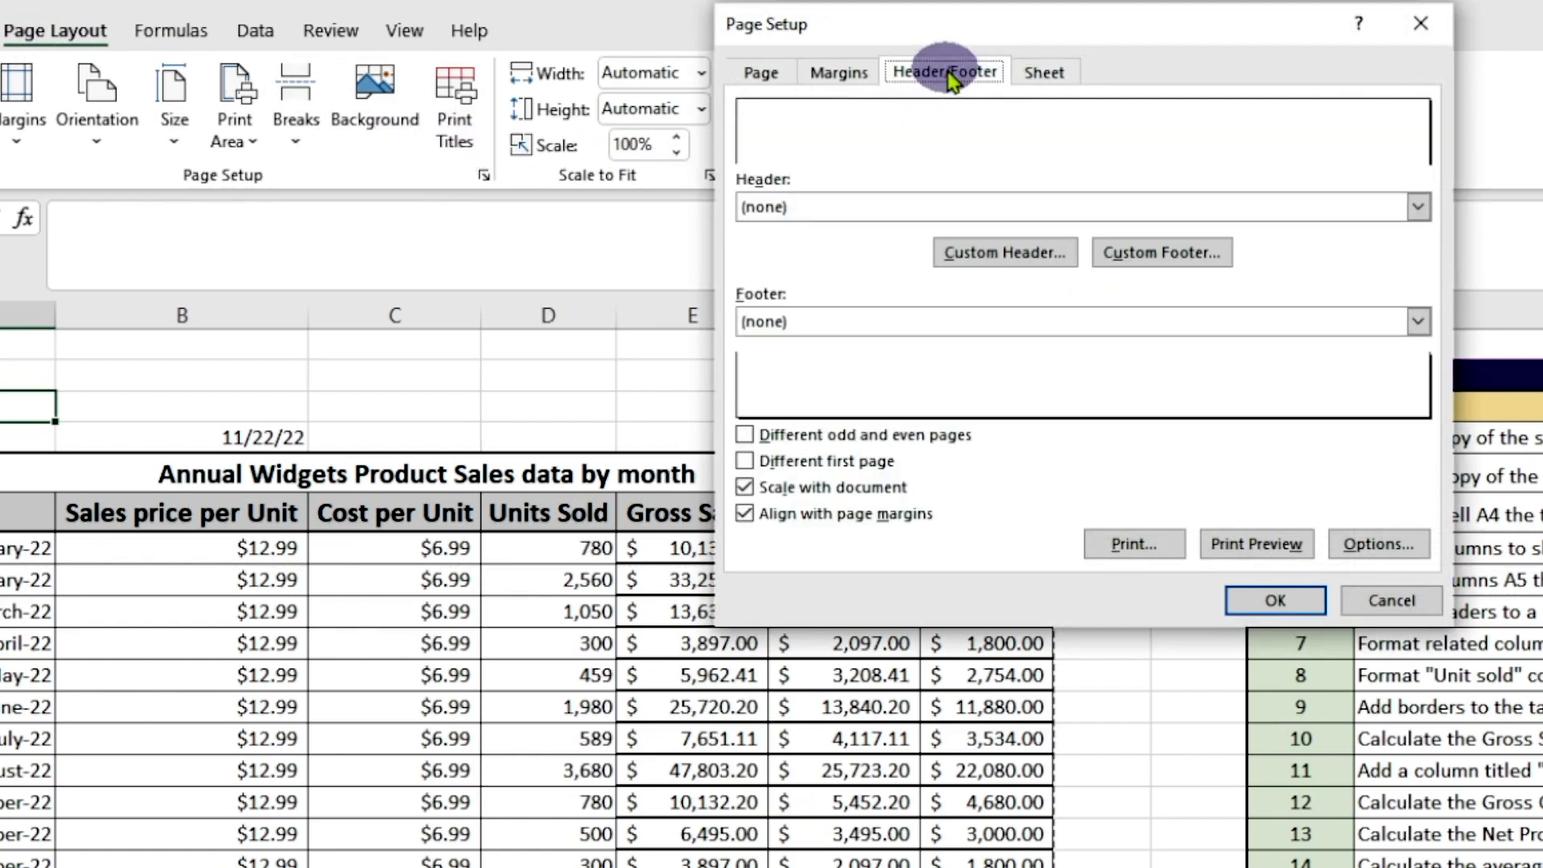
left_click(1162, 253)
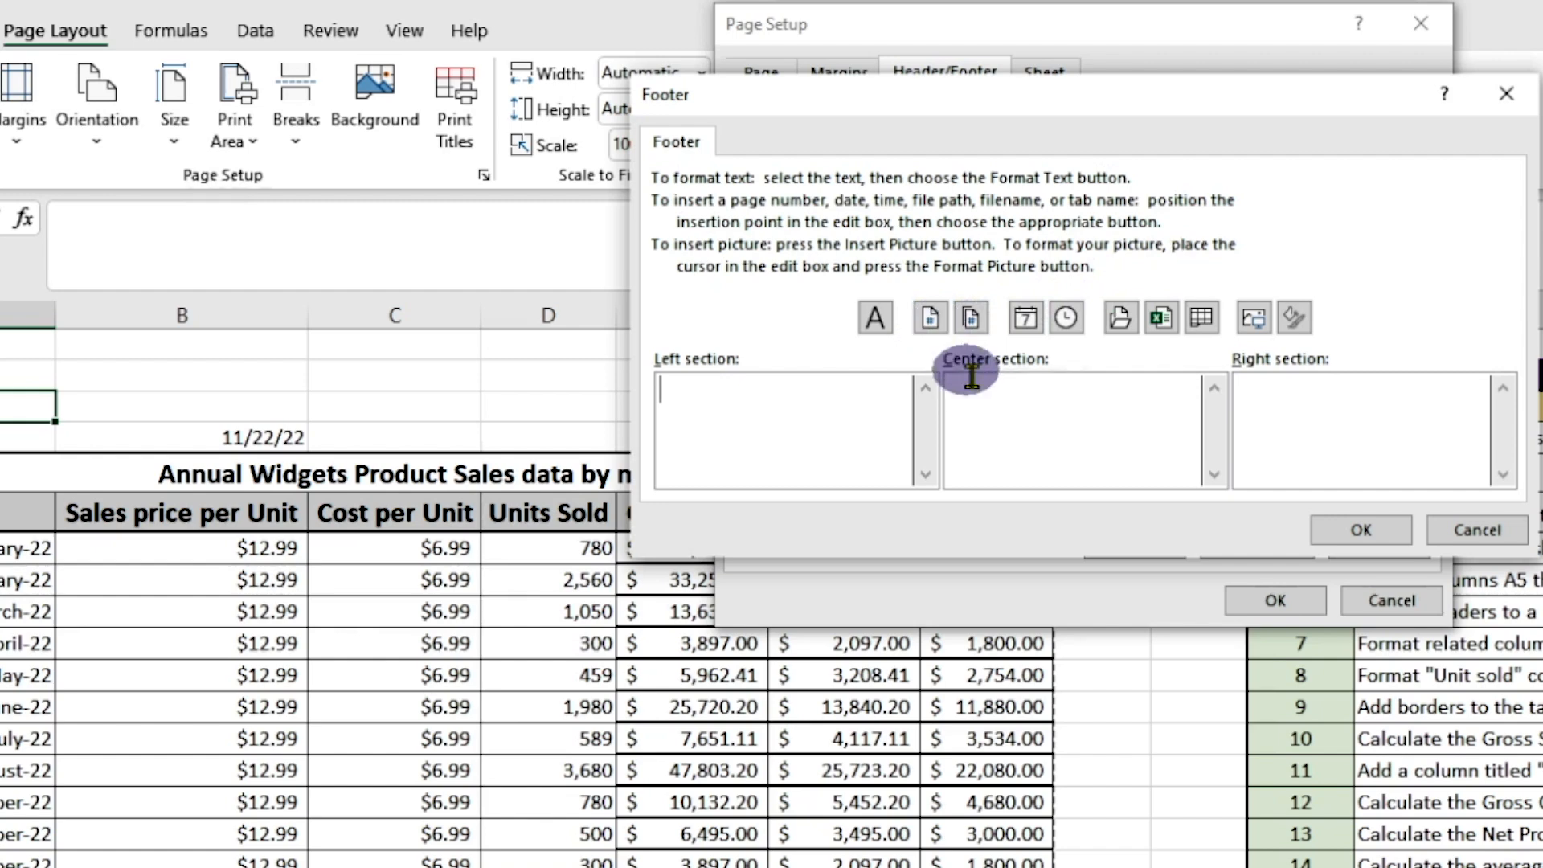
left_click(1001, 427)
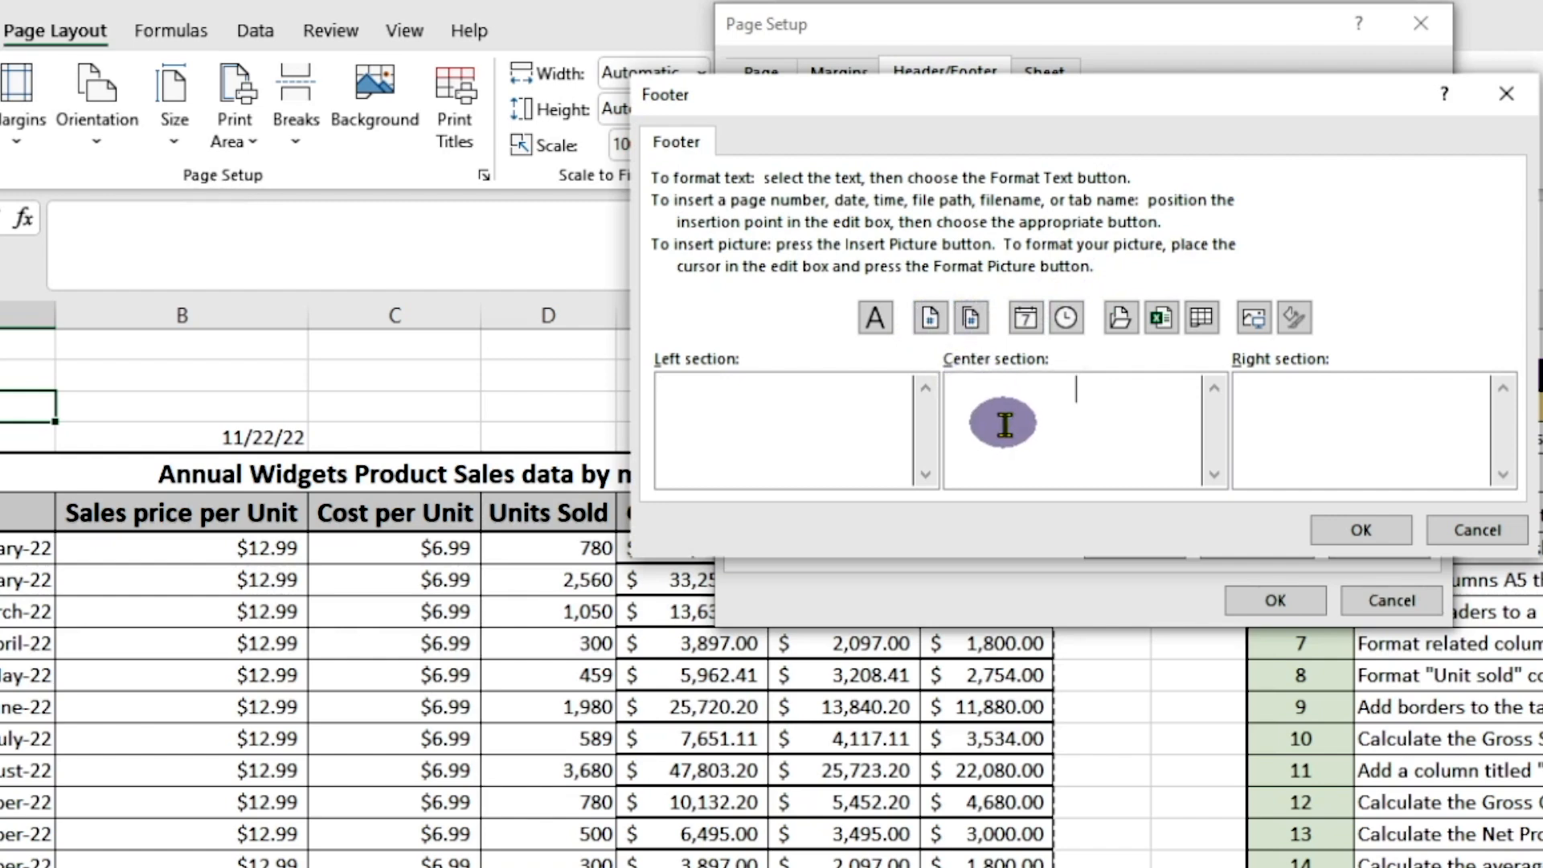
type("-")
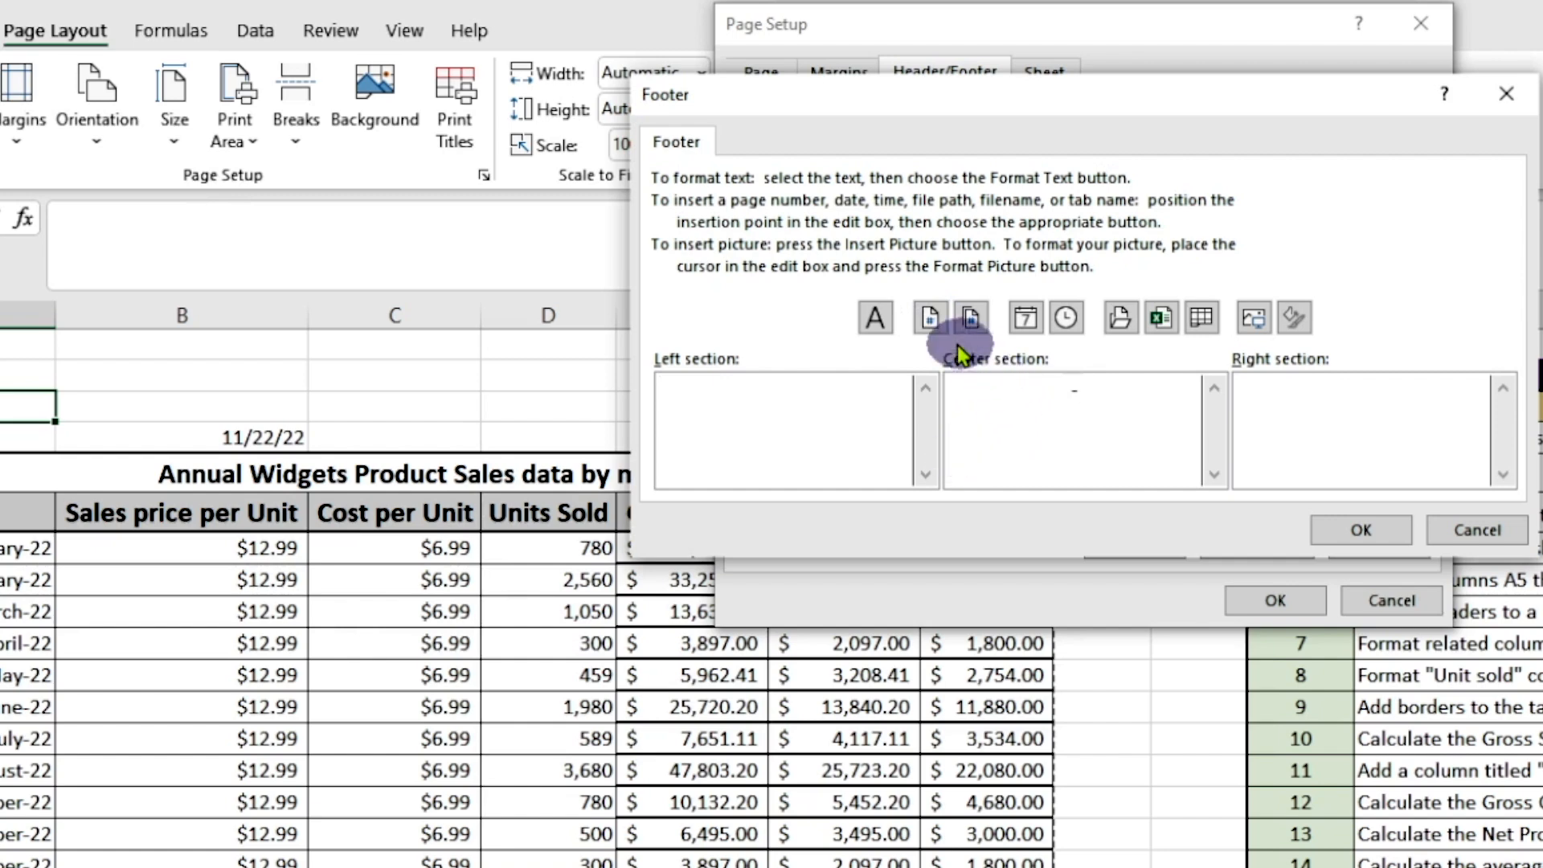
left_click(930, 312)
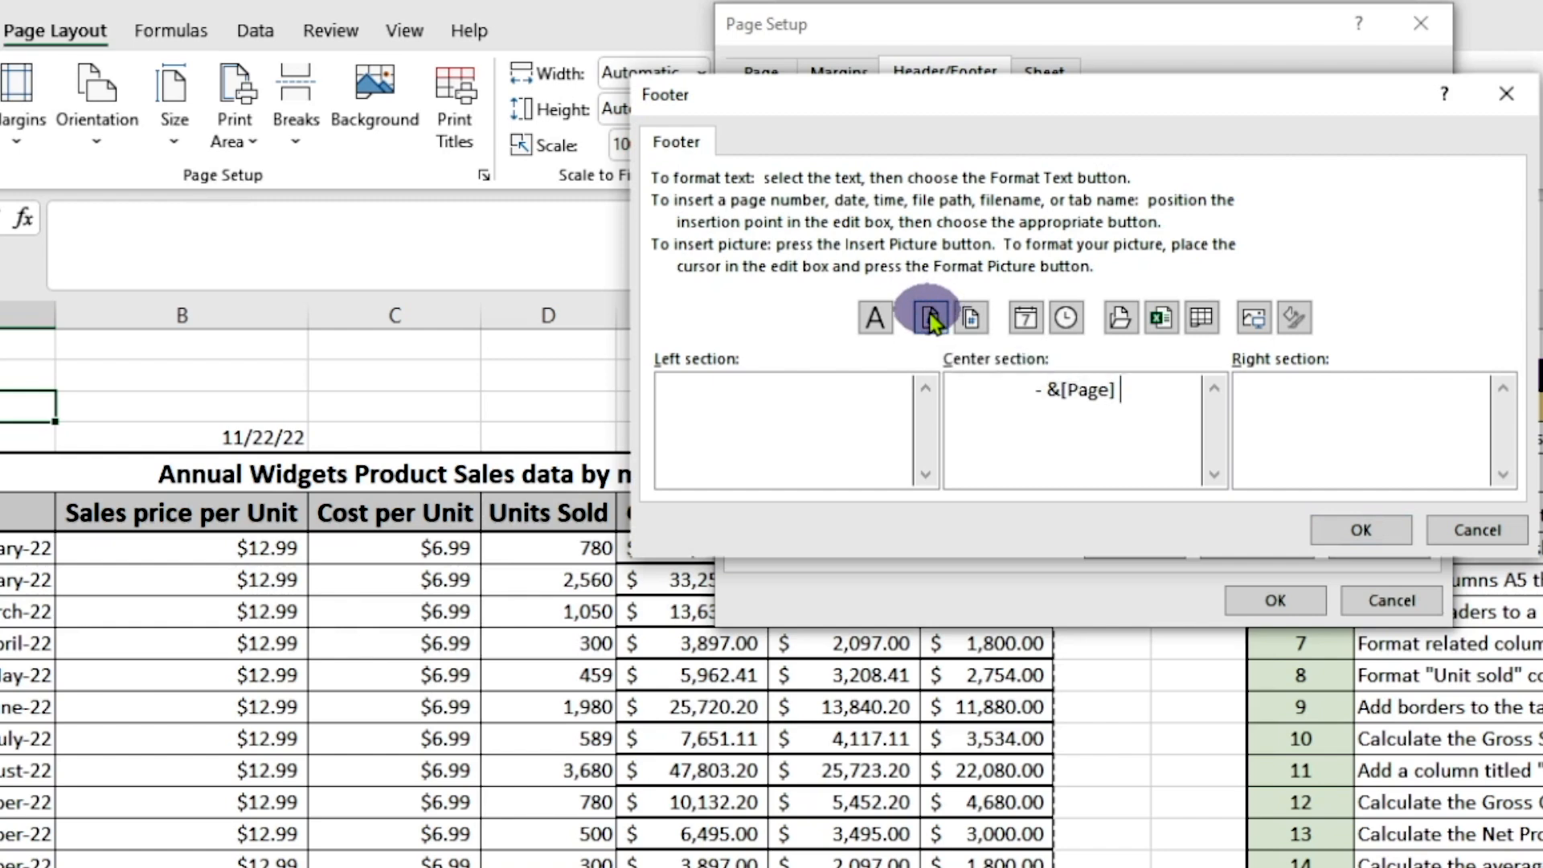
type("-")
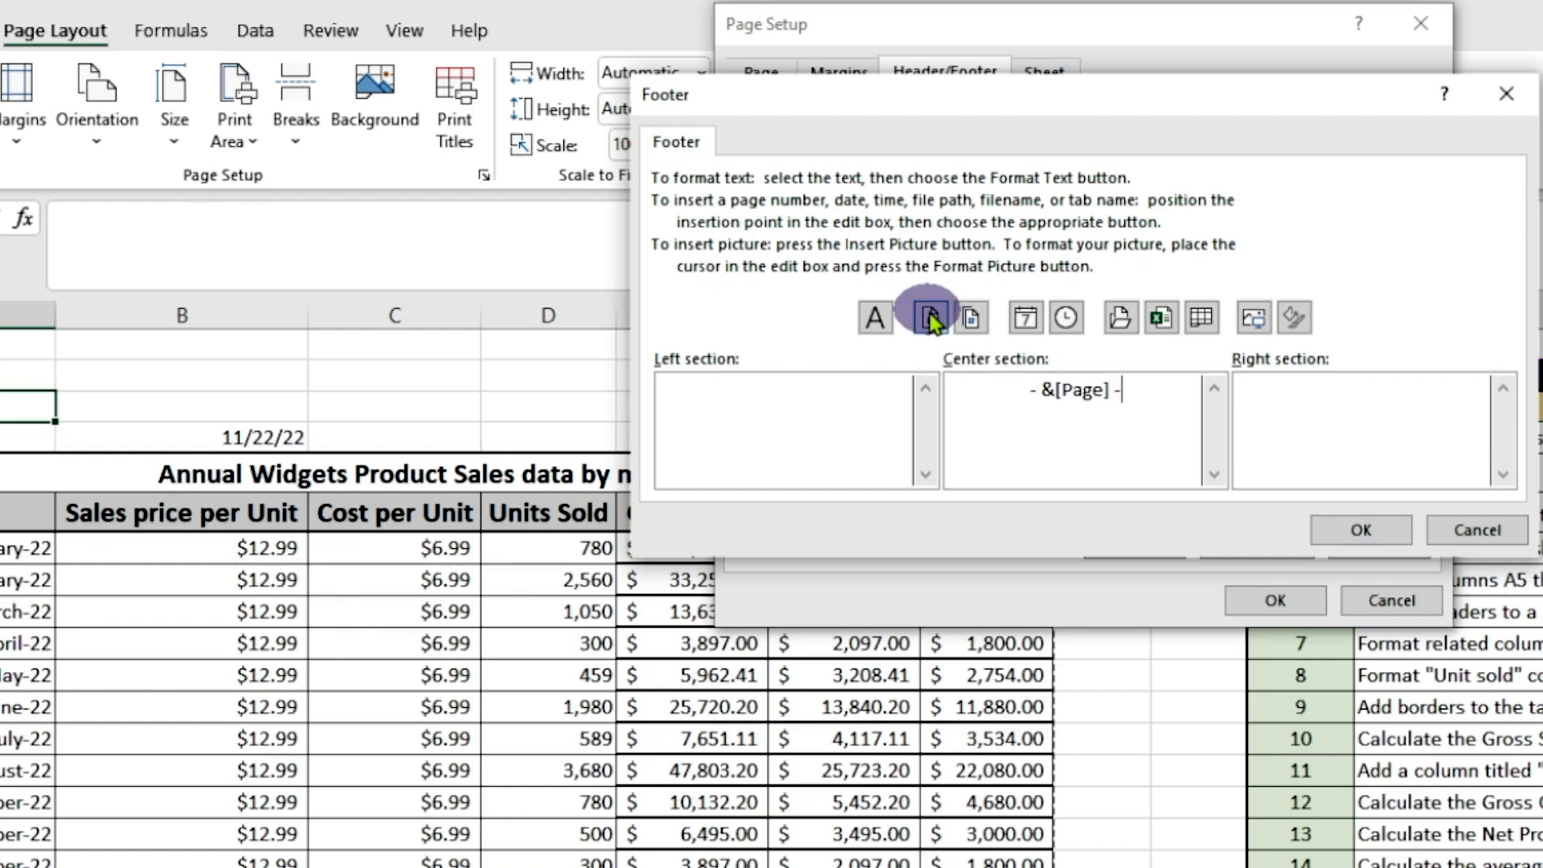
left_click(1364, 526)
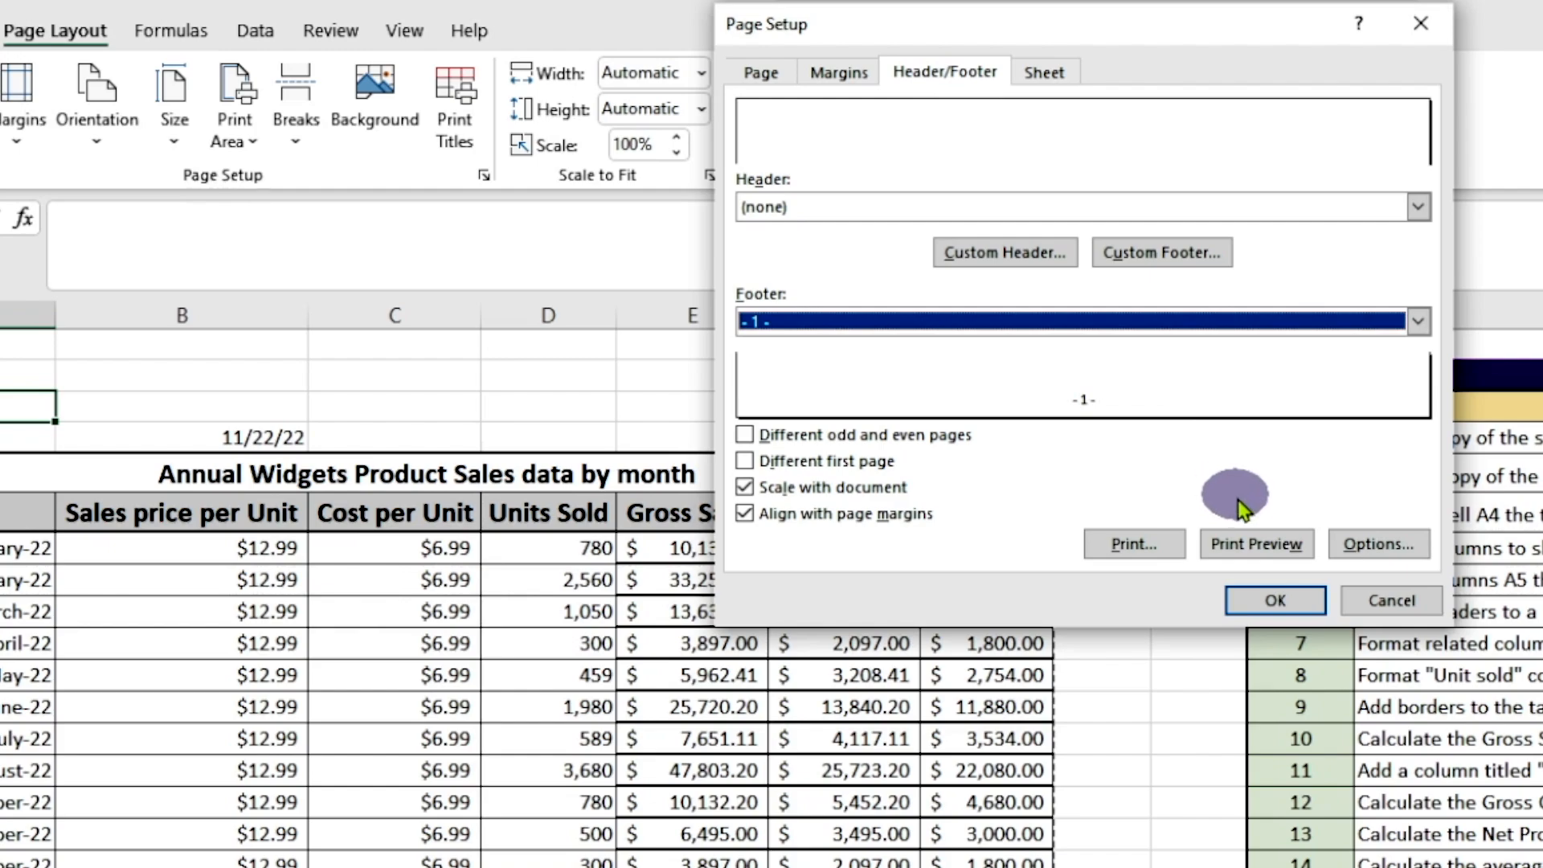
left_click(1250, 538)
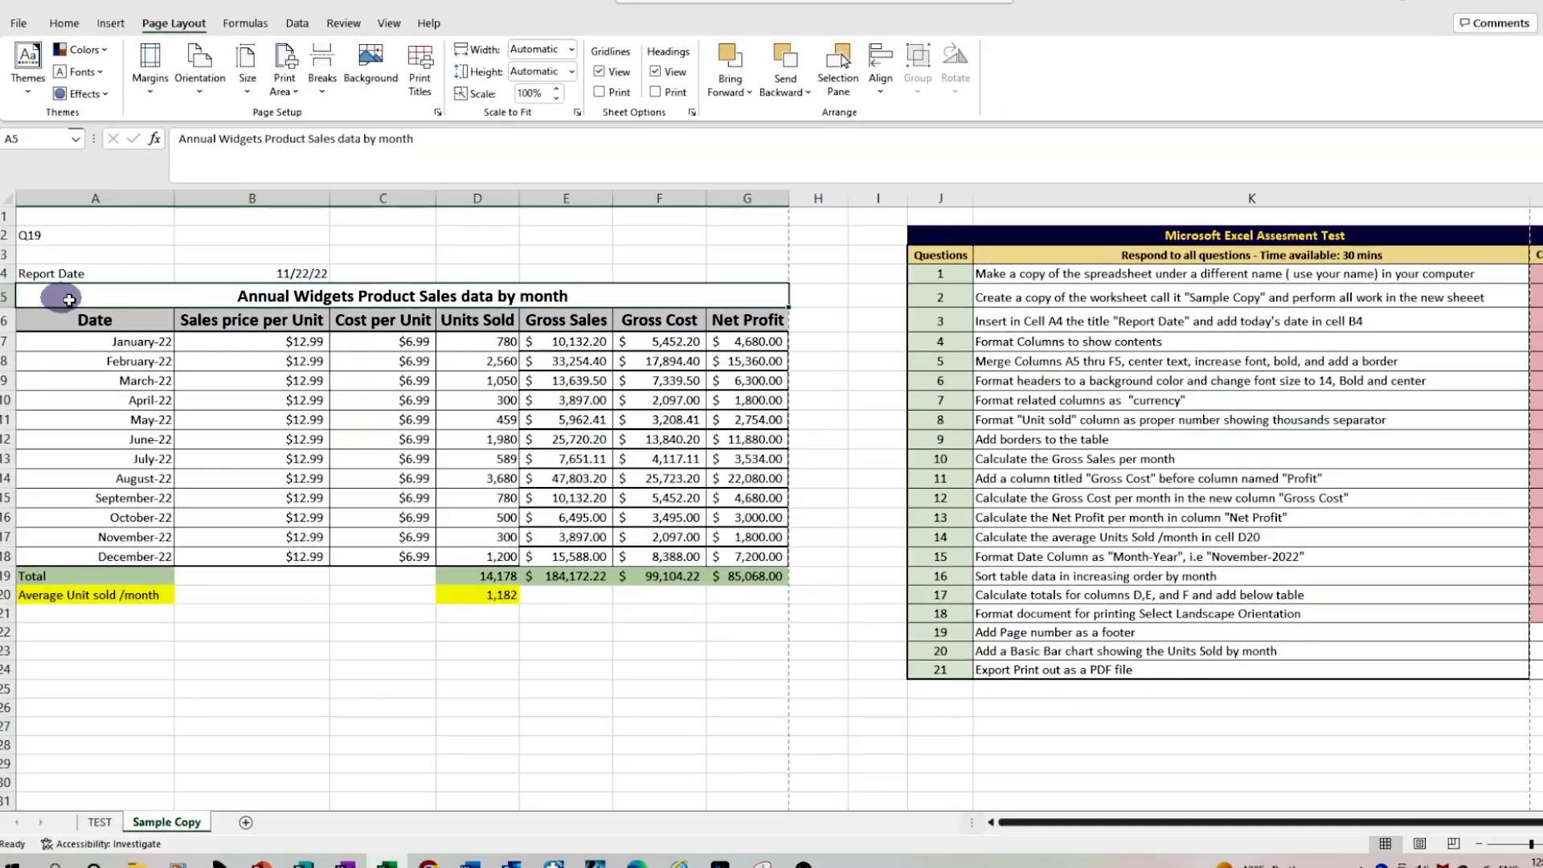
Check the footer in the print preview of A4:G20 and mark question 19 as completed with "y" in L22
left_click_drag(62, 296, 673, 579)
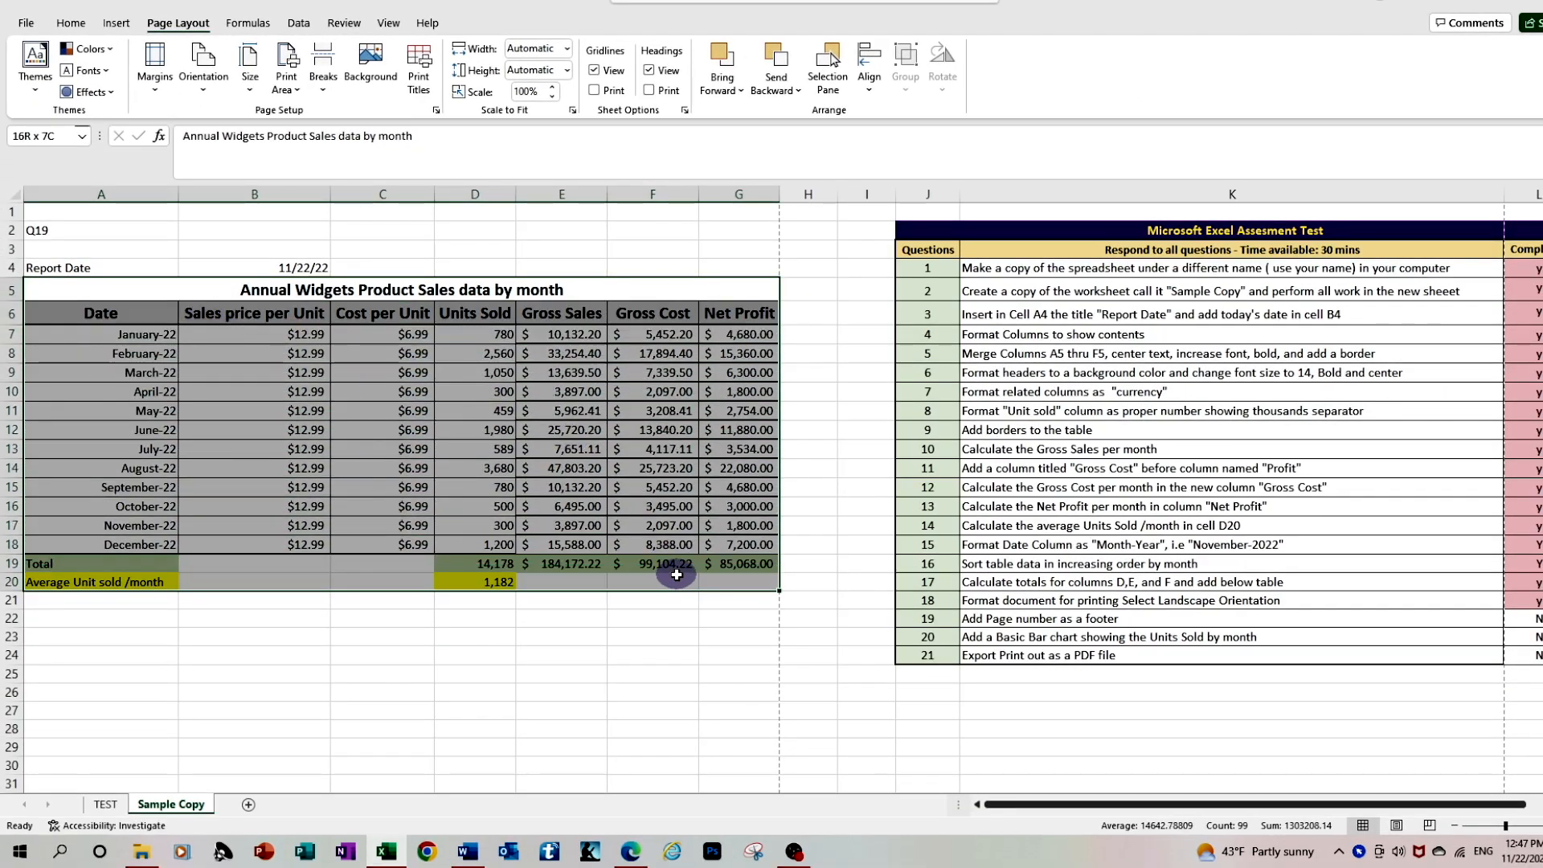
left_click_drag(47, 269, 621, 572)
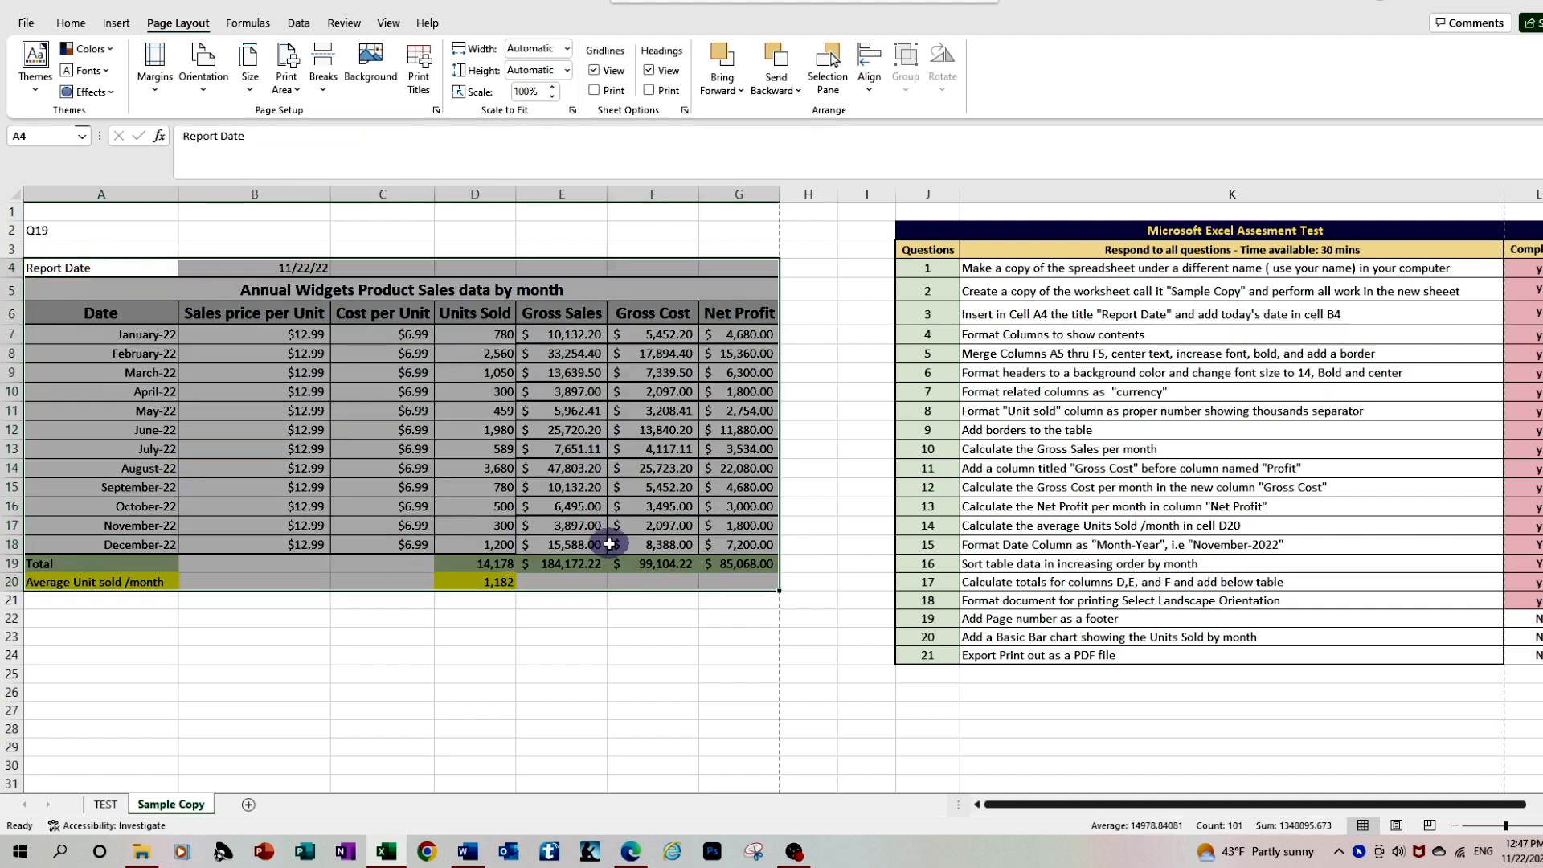
left_click(32, 20)
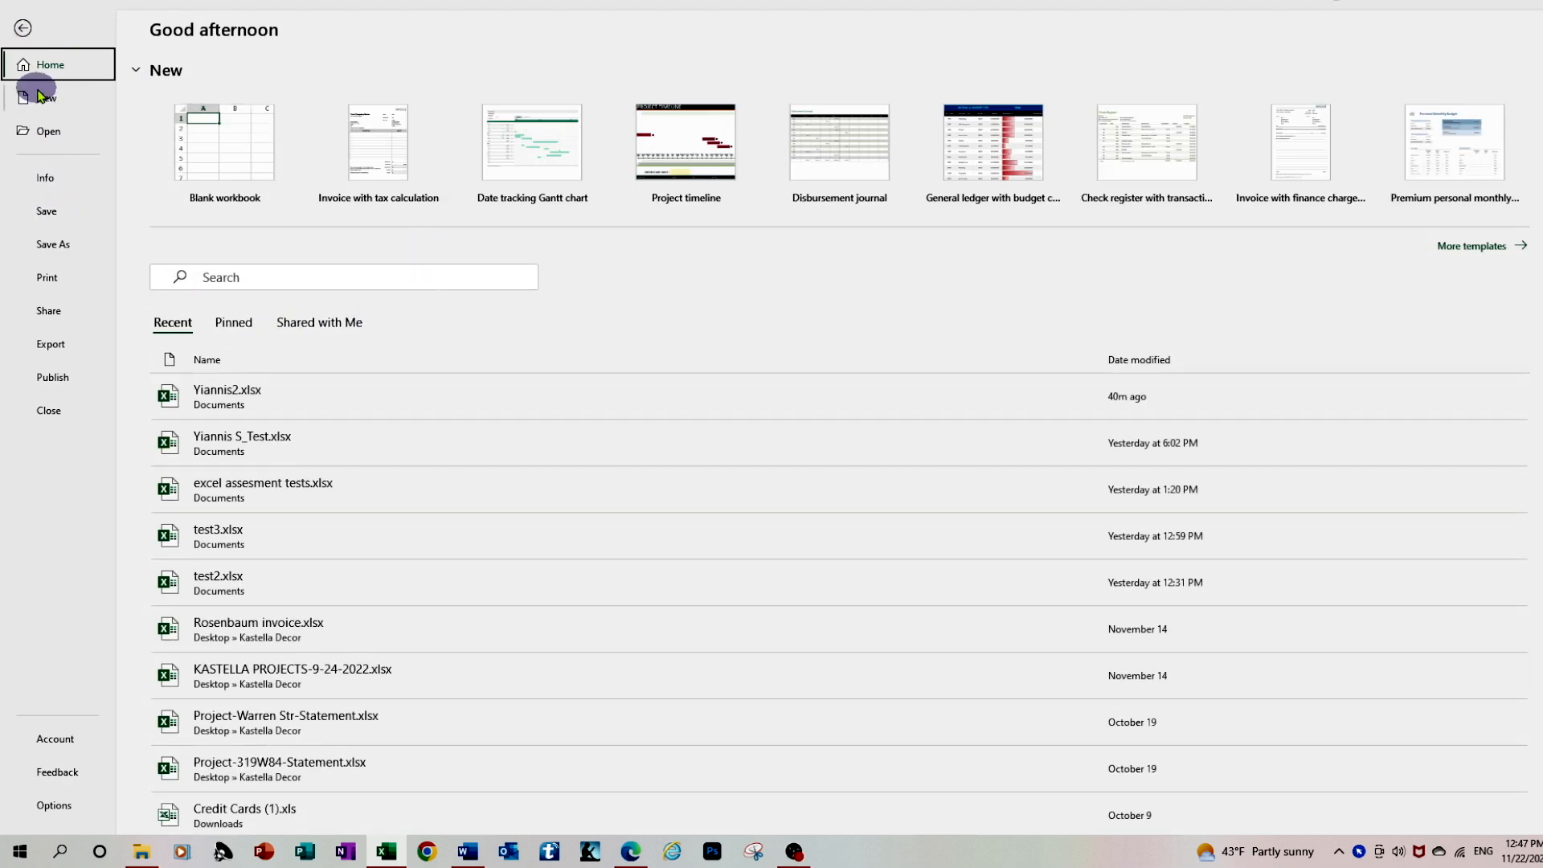
left_click(62, 279)
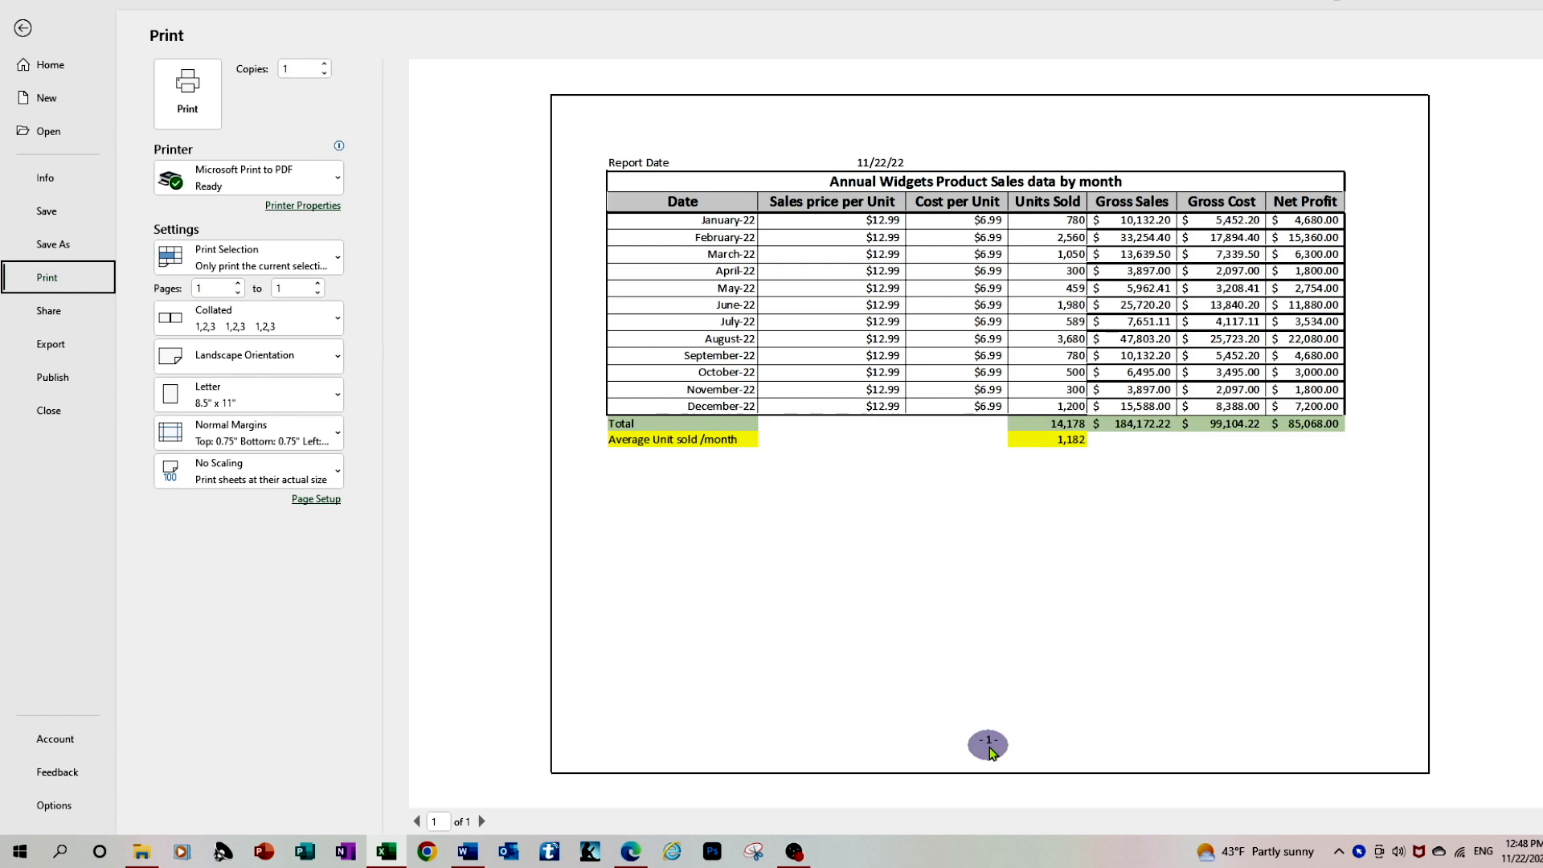
key("Escape")
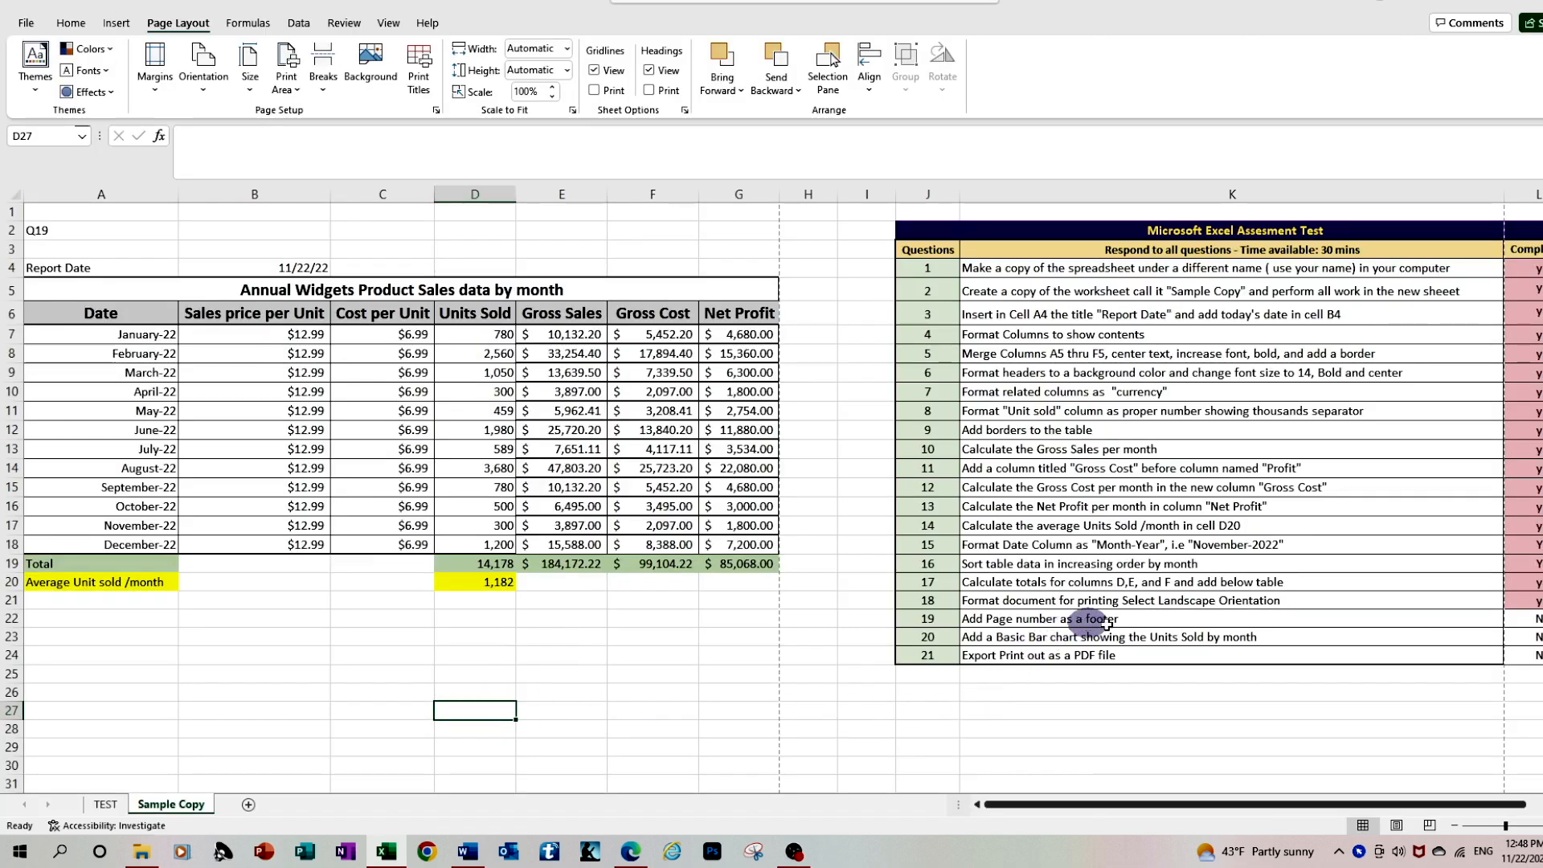
left_click(1536, 619)
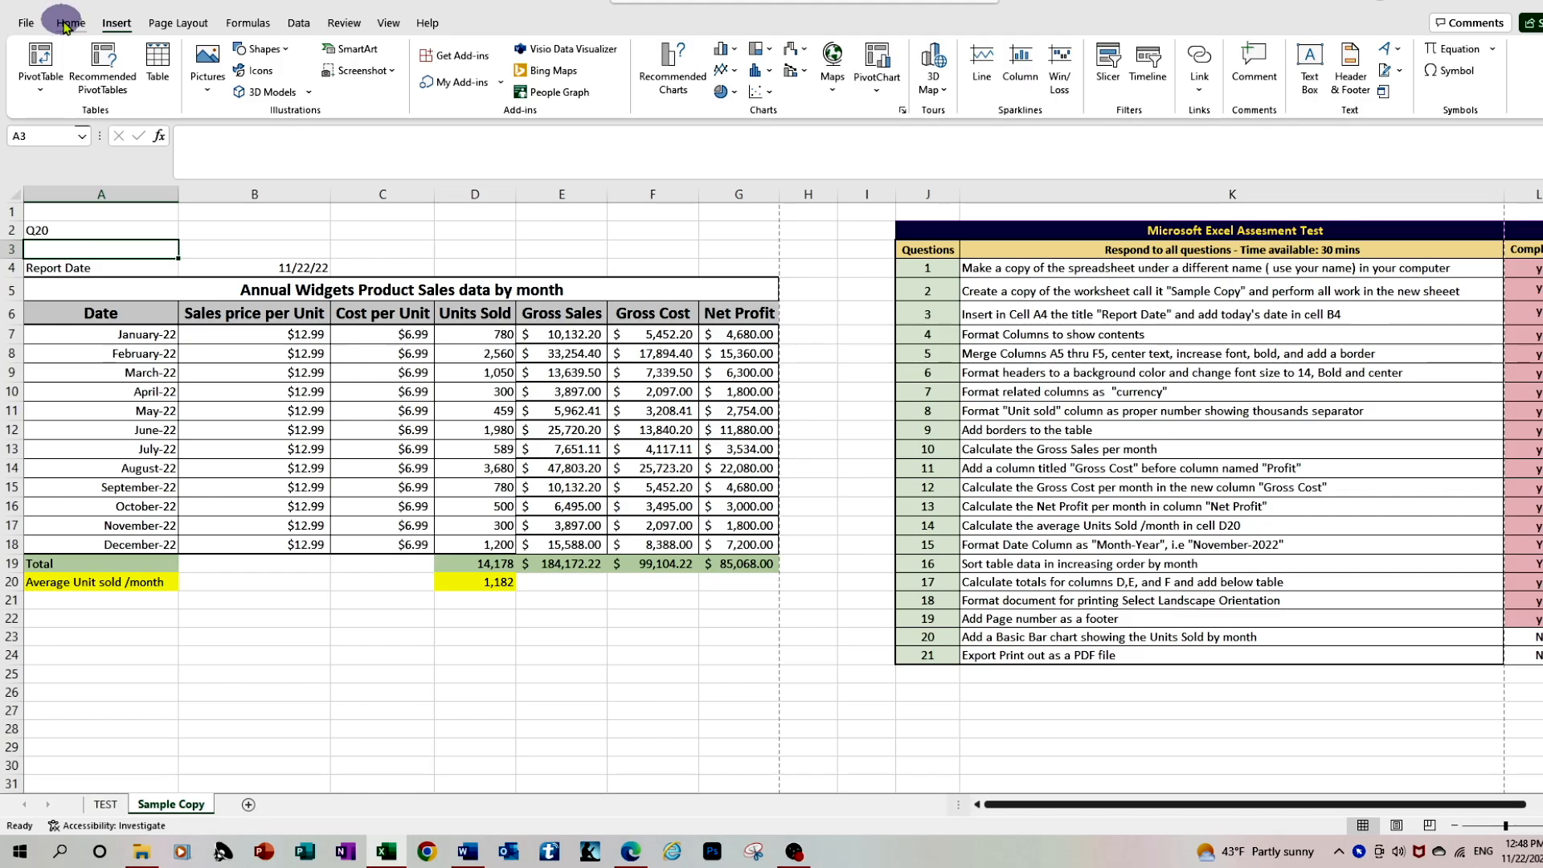
Insert a 2-D clustered column chart of Units Sold by month from A6:A18 and D6:D18, and place it below the table
left_click(69, 24)
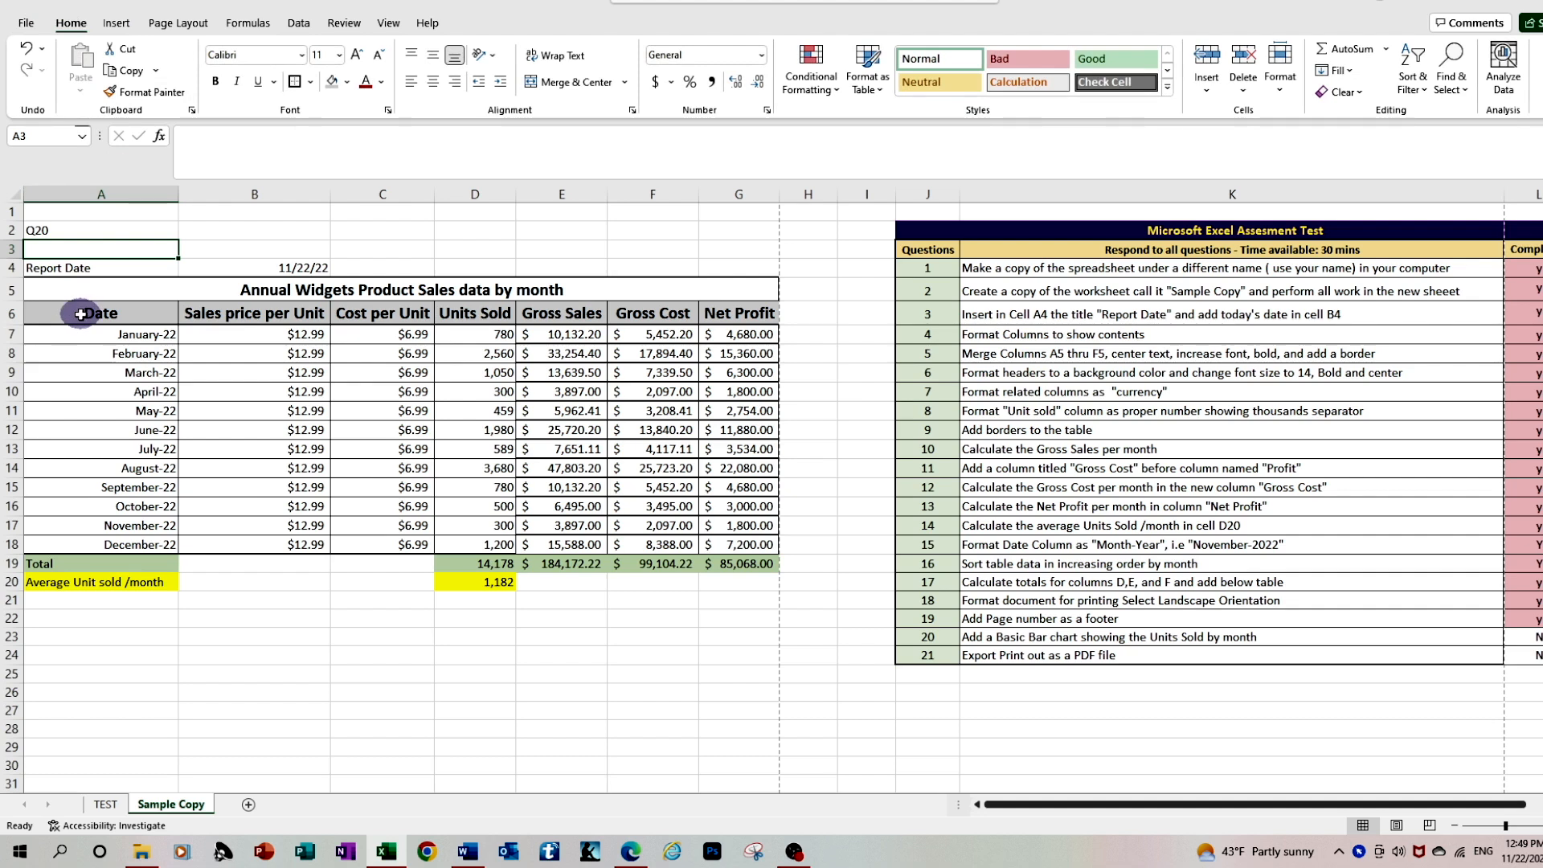
left_click_drag(81, 314, 118, 554)
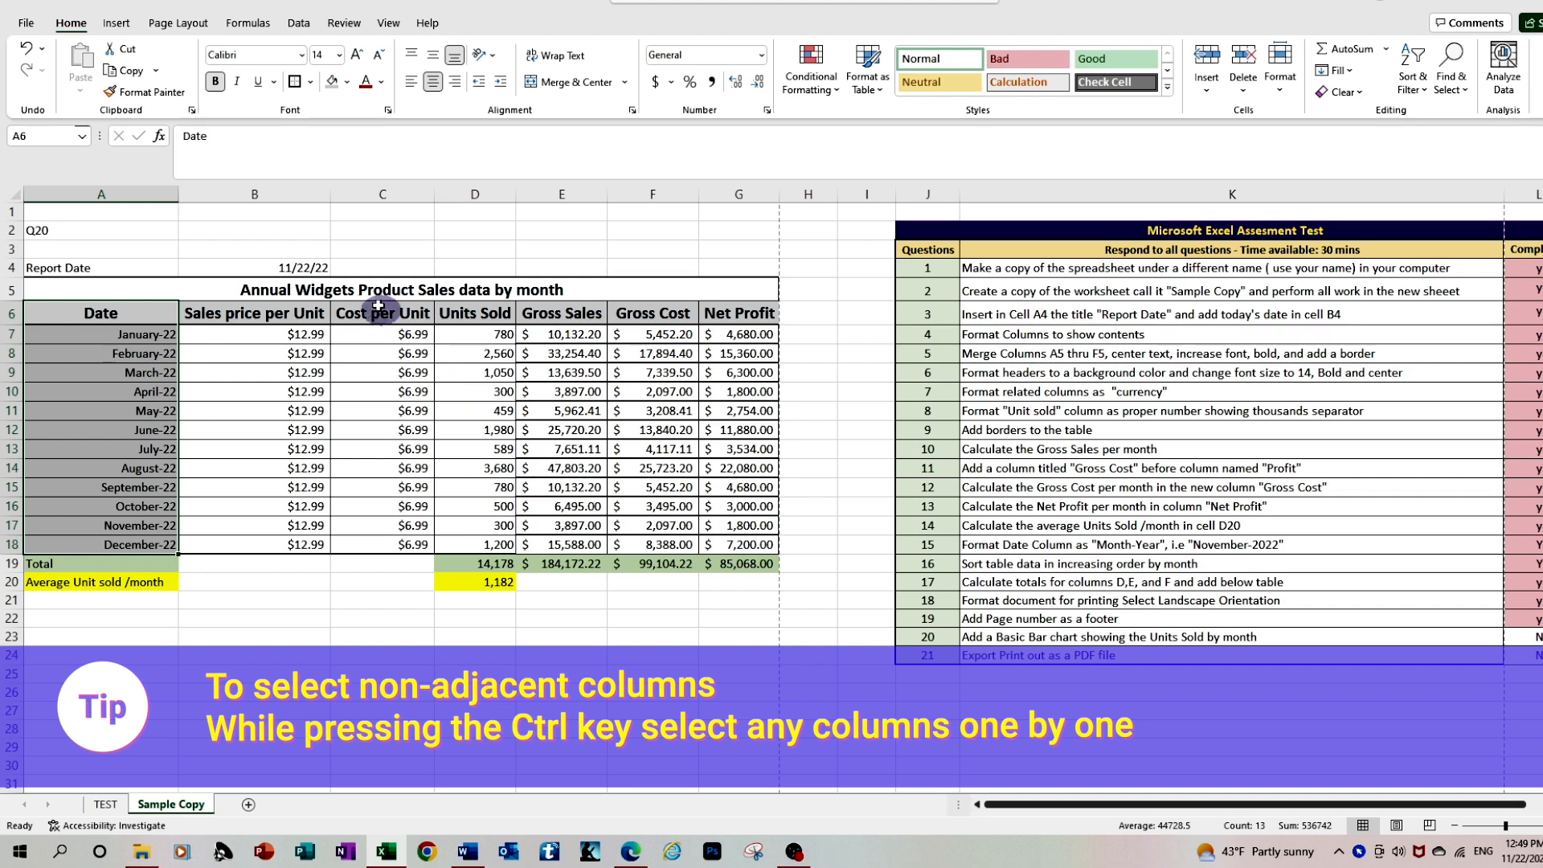
left_click_drag(473, 314, 460, 544)
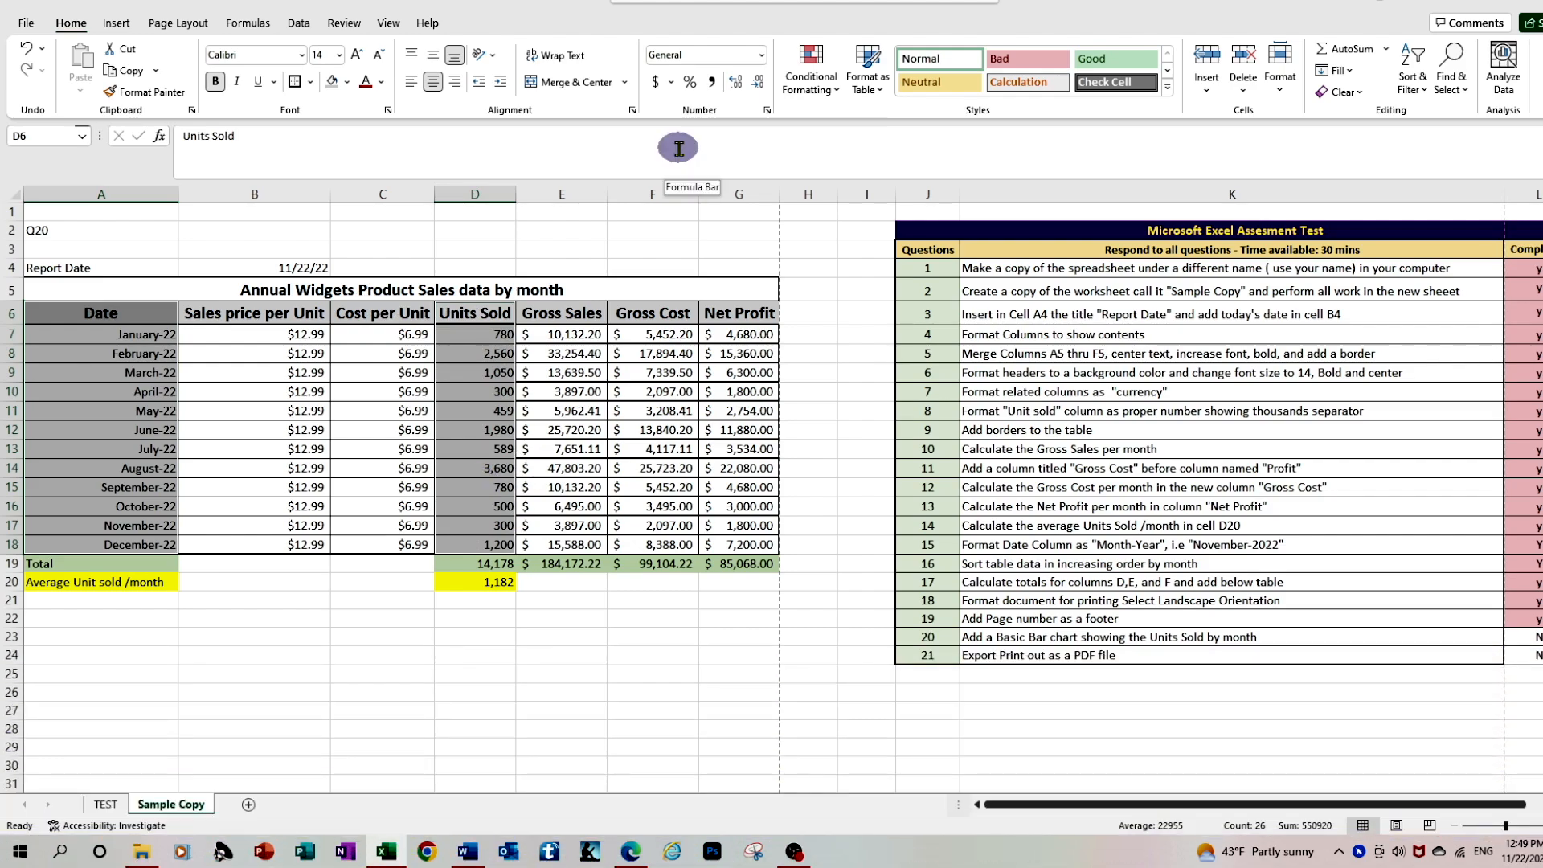
left_click(115, 22)
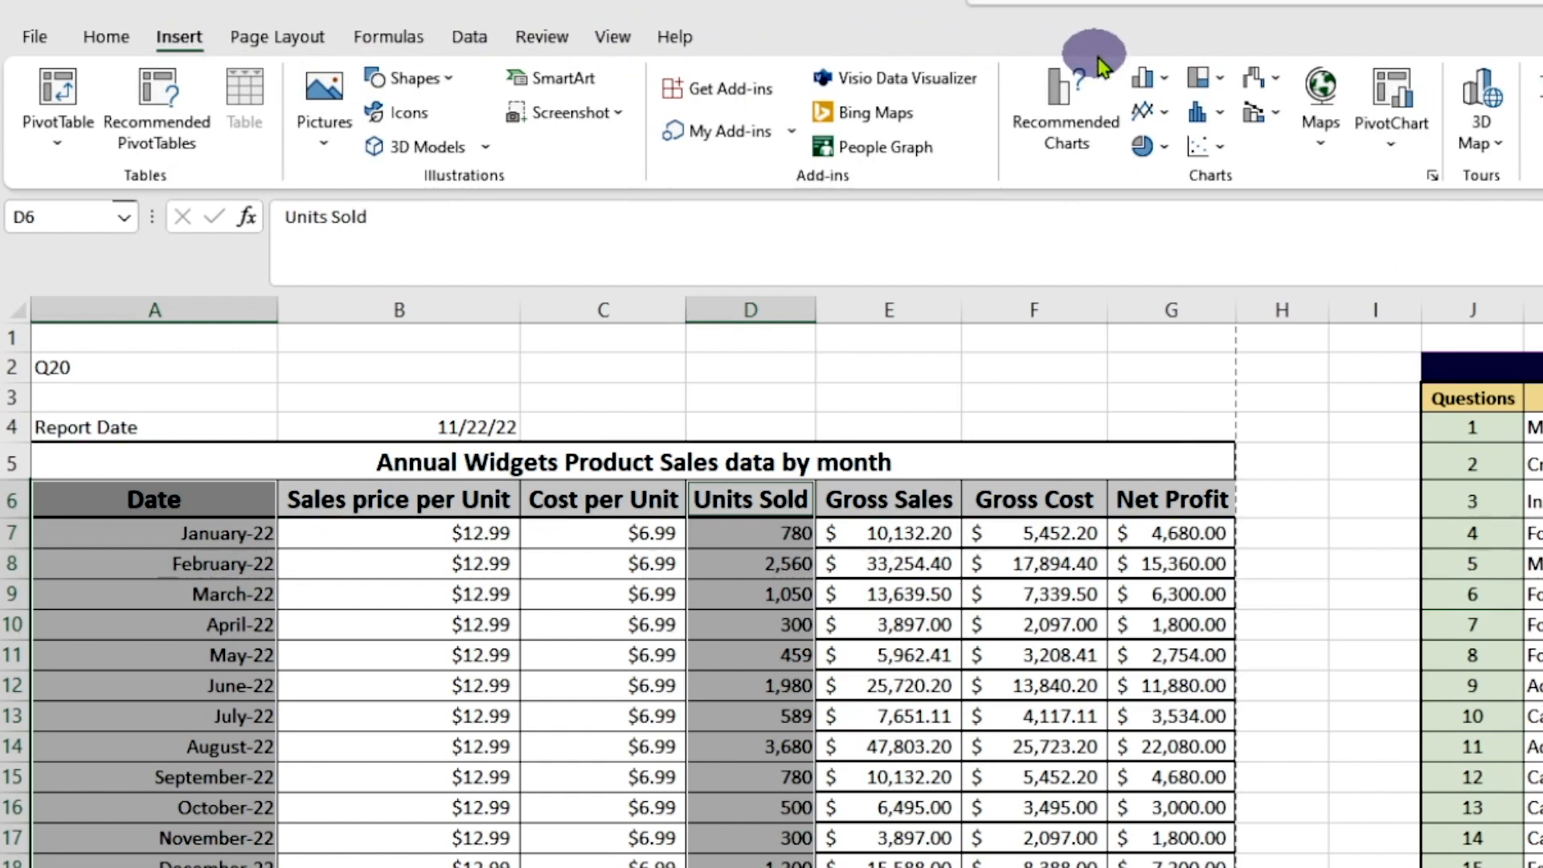
left_click(1164, 80)
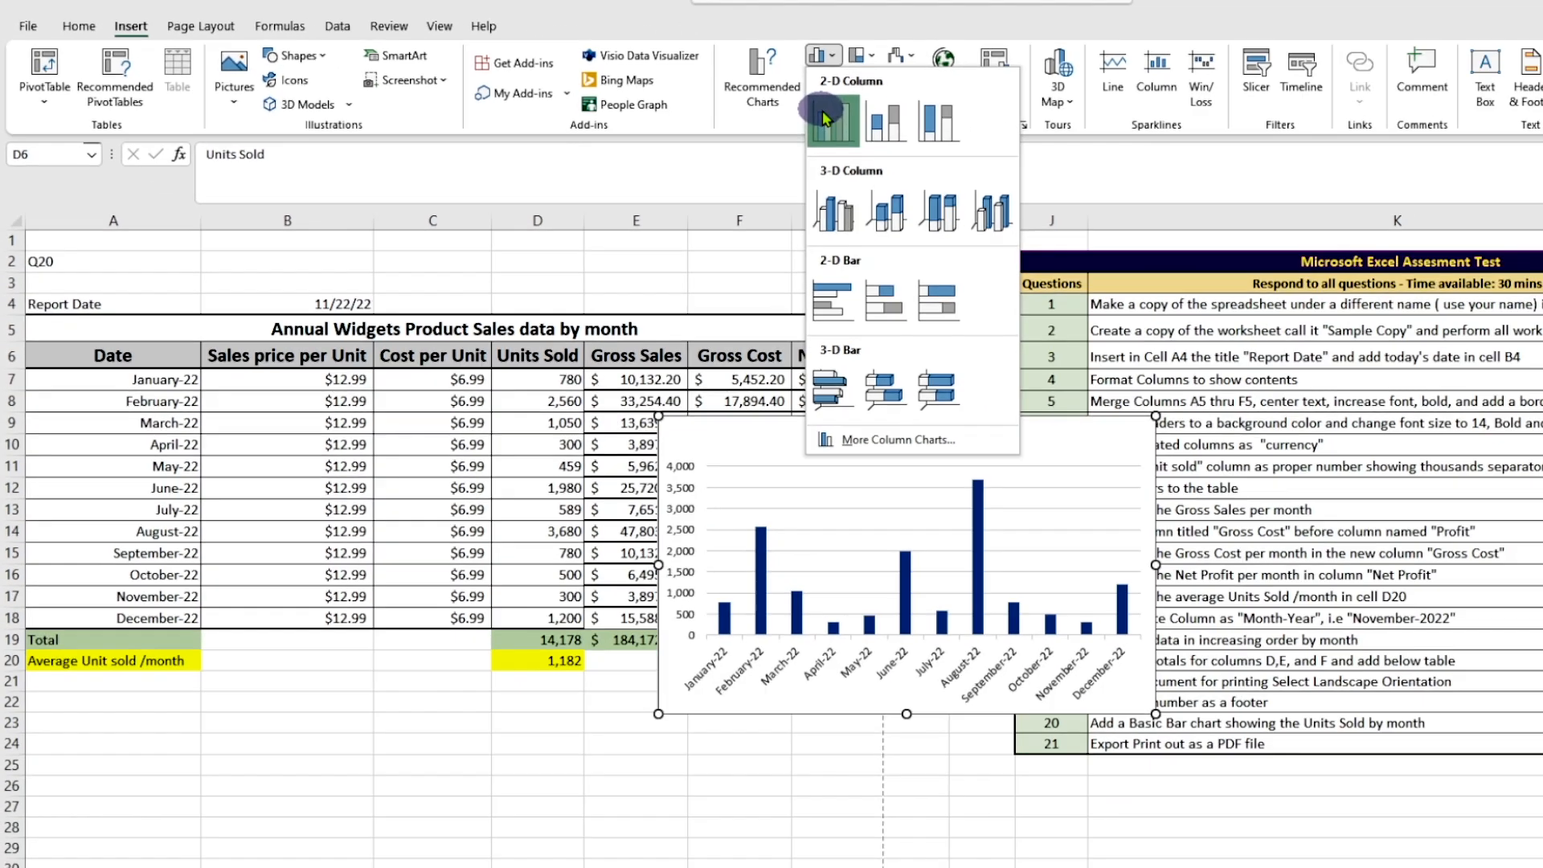
left_click(1152, 161)
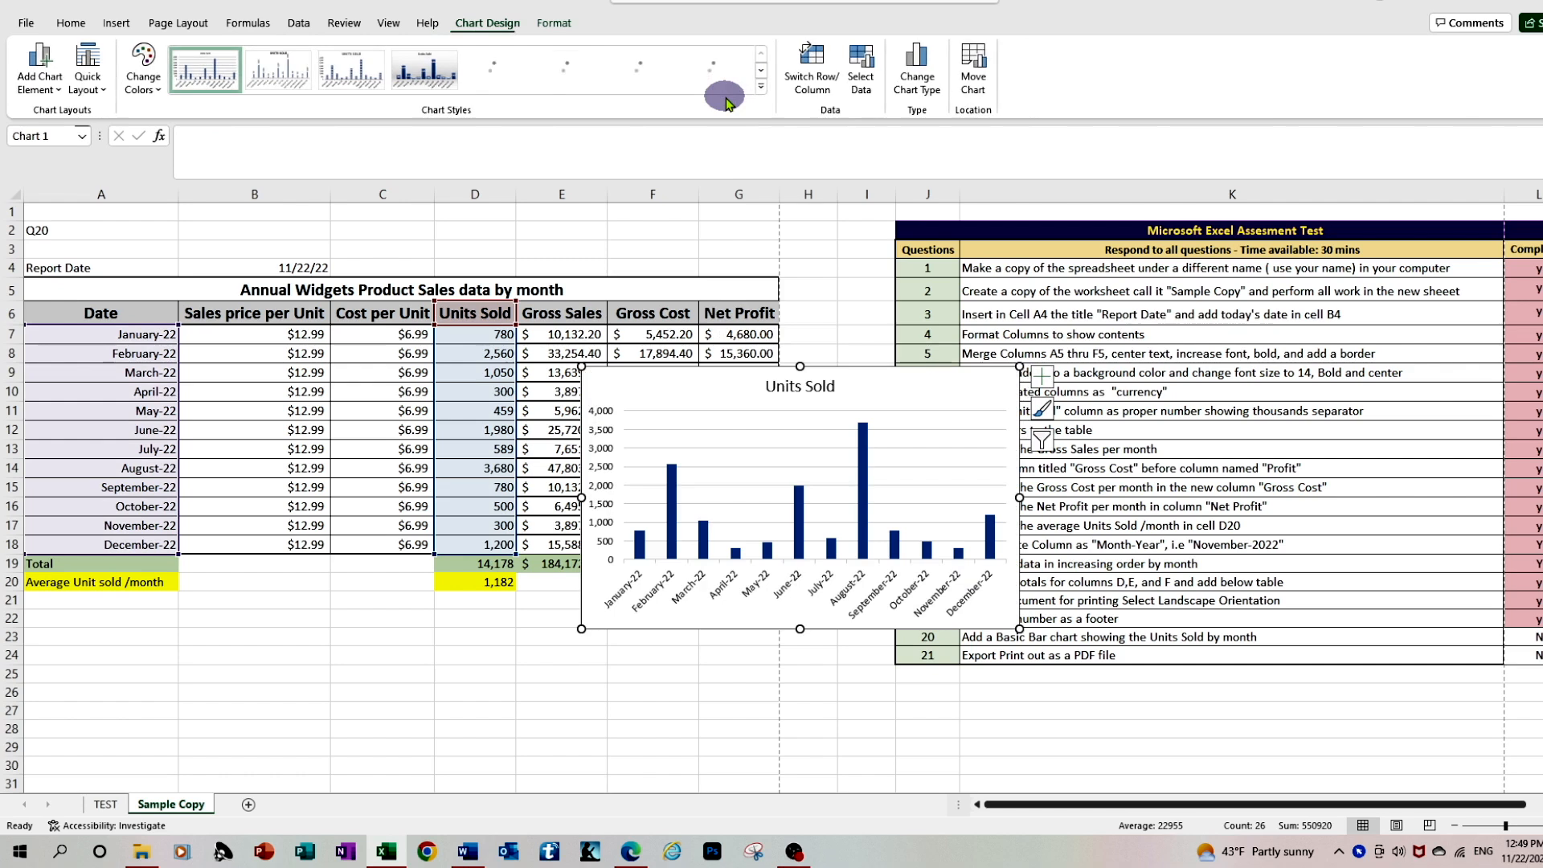
mouse_move(816, 389)
left_mouse_down()
mouse_move(804, 419)
mouse_move(417, 546)
mouse_move(350, 707)
mouse_move(340, 588)
mouse_move(349, 620)
mouse_move(320, 621)
left_mouse_up()
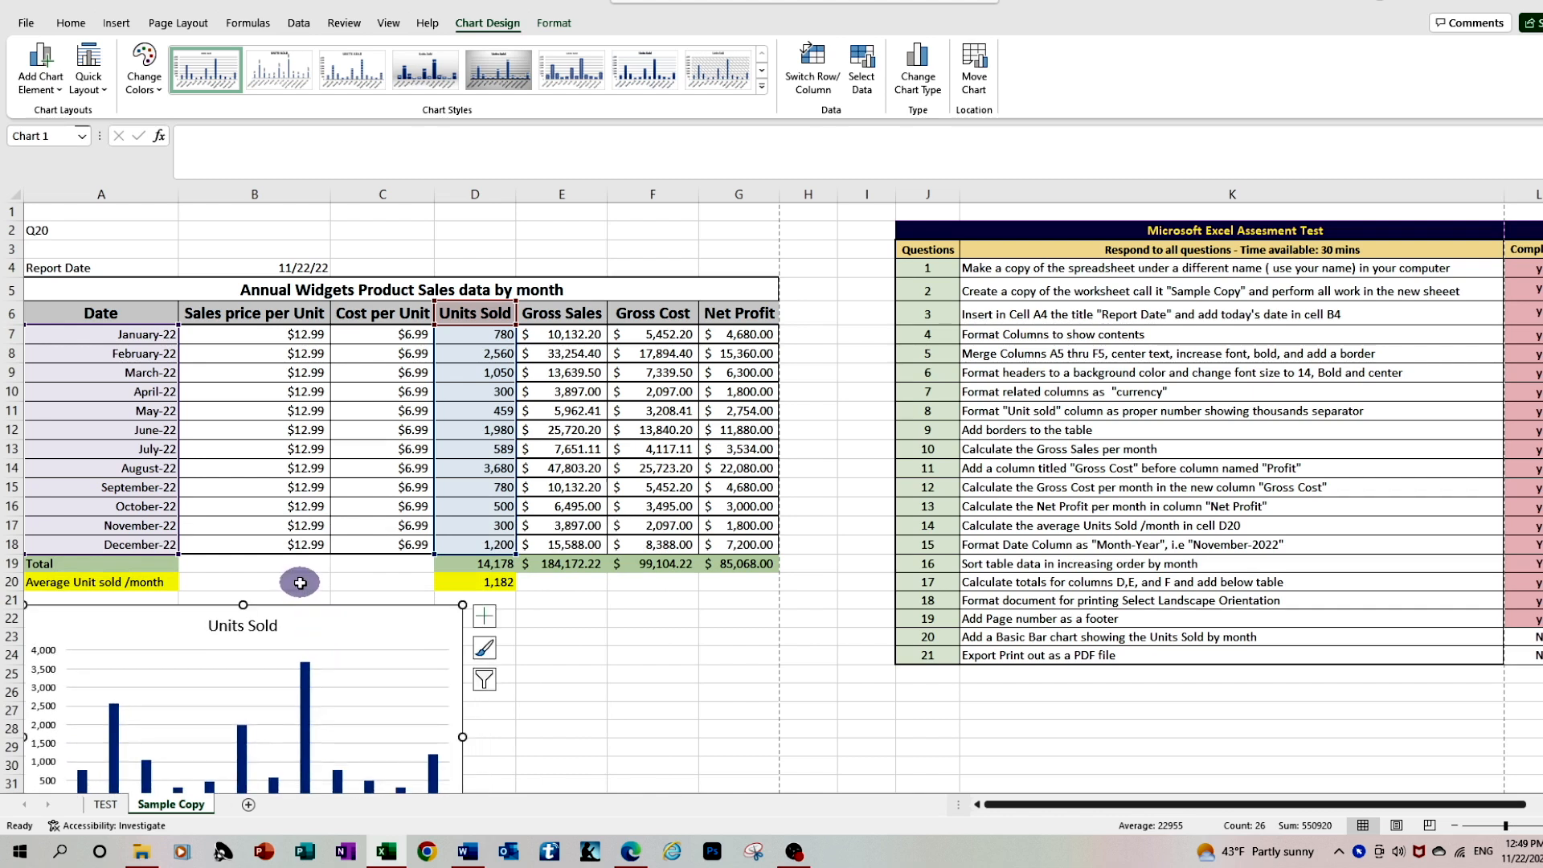
Mark question 20, the Units Sold chart, as completed with "Y" in L23
scroll(300, 582, "down", 2)
scroll(299, 586, "up", 1)
scroll(300, 586, "up", 1)
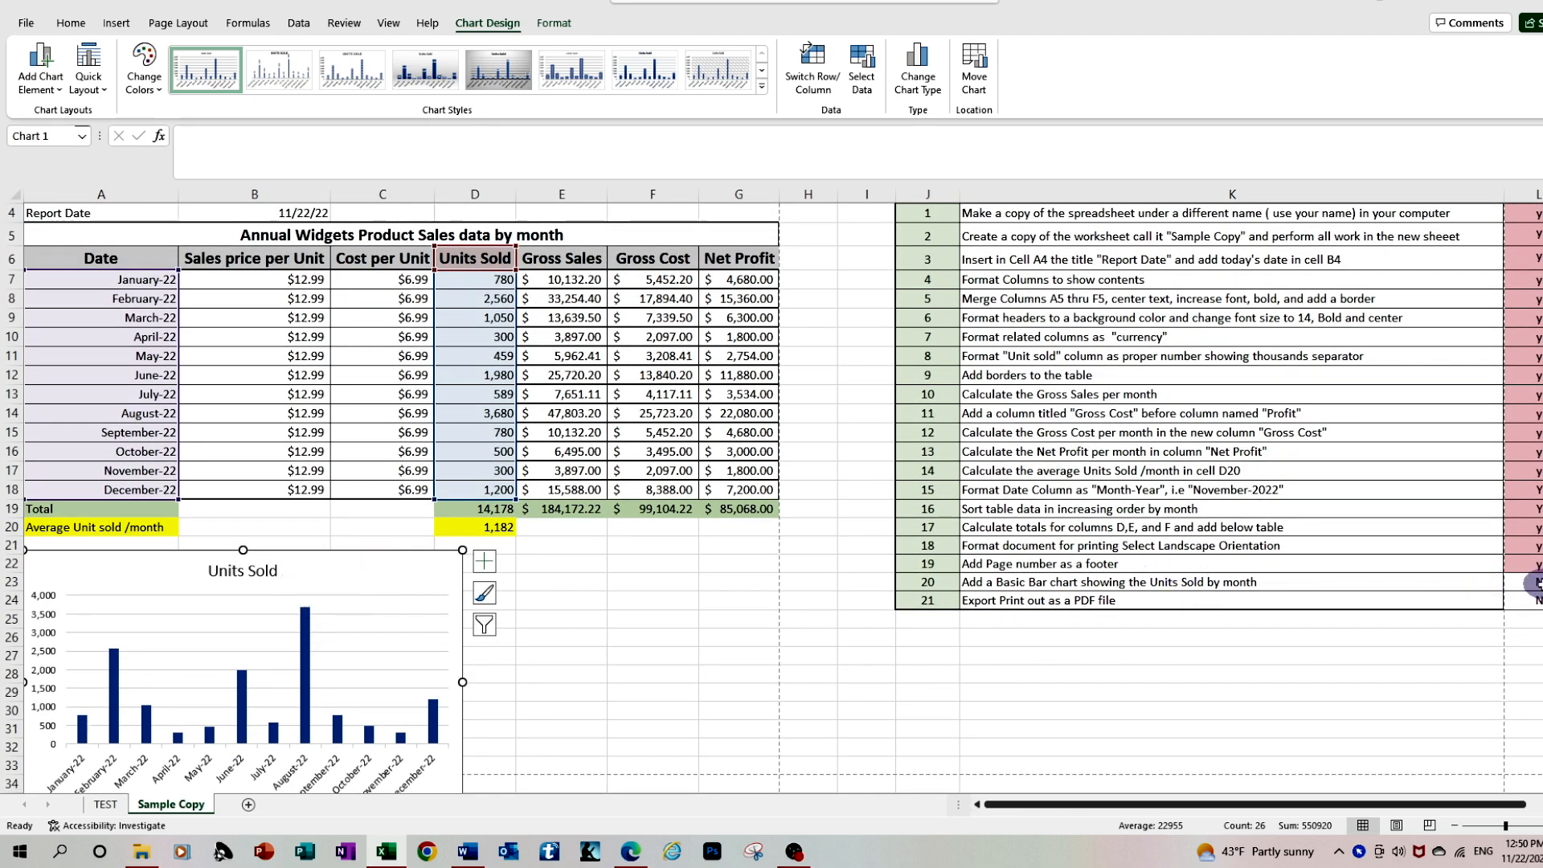
left_click(1520, 580)
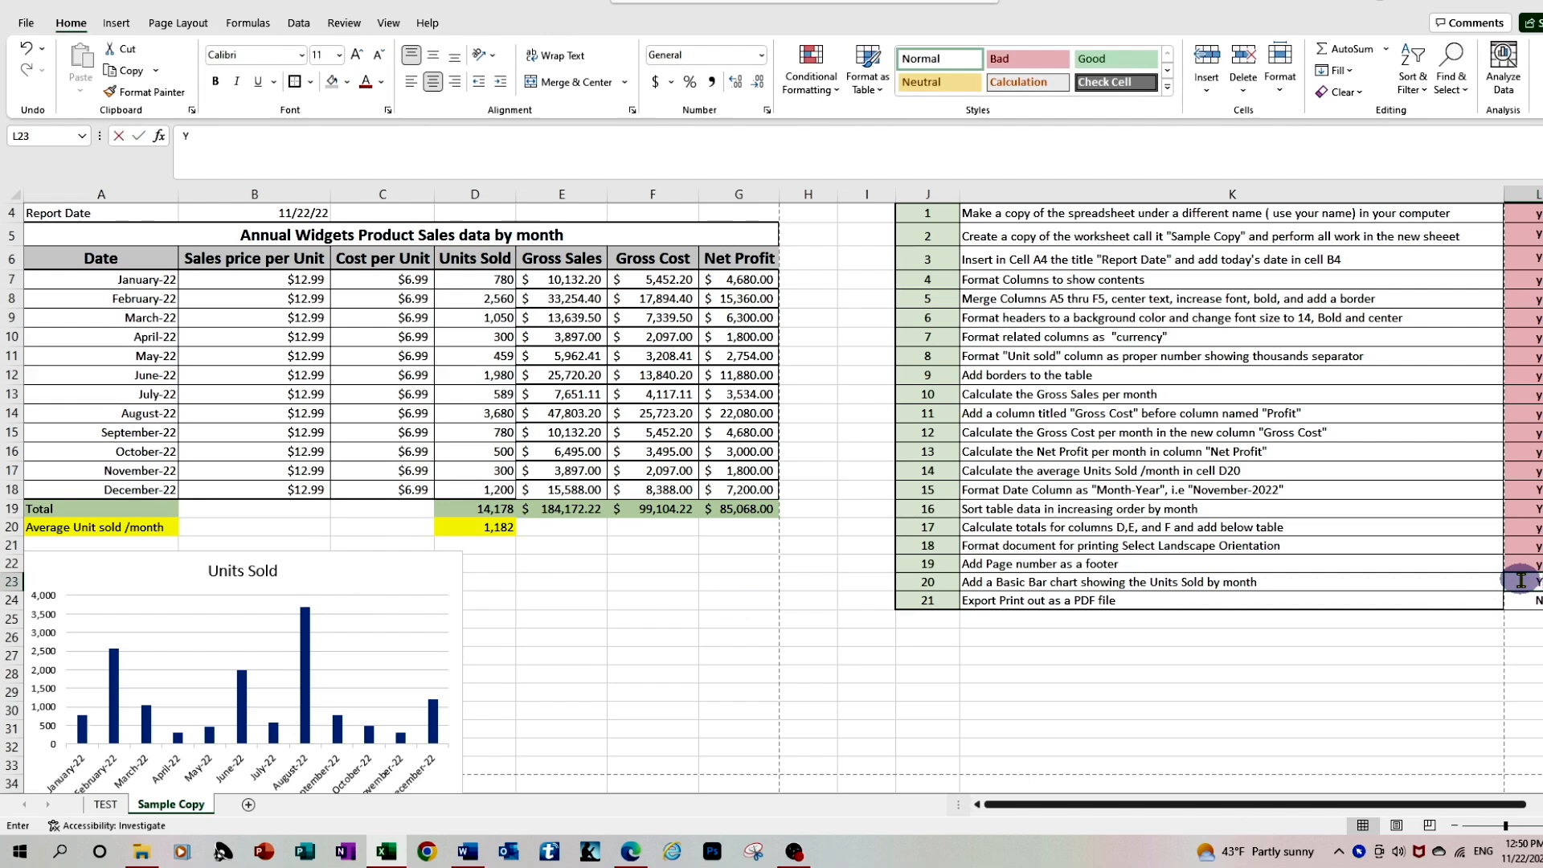
key("Return")
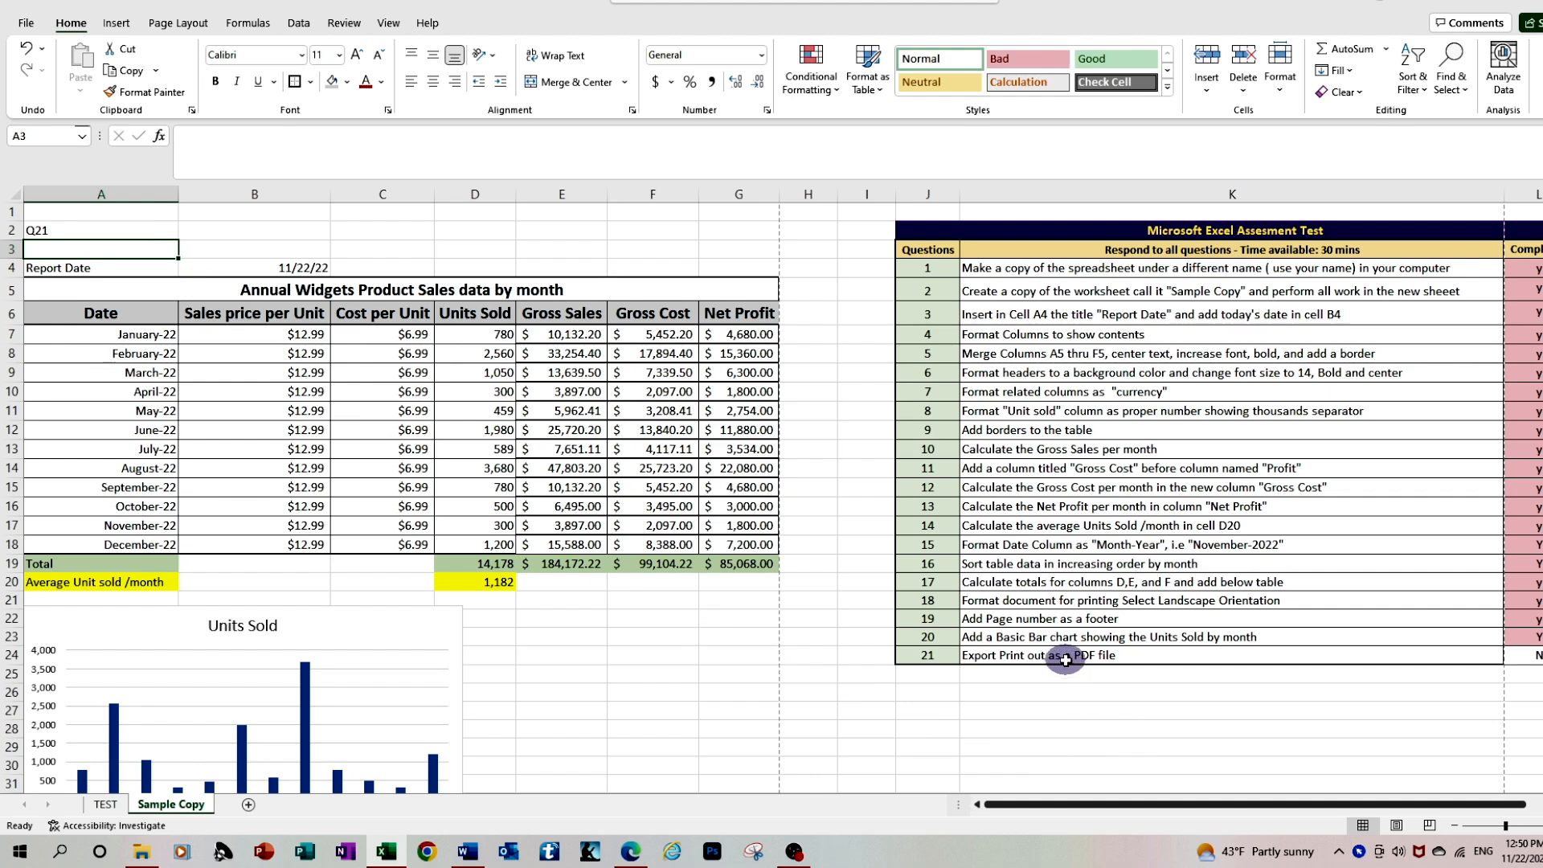
Select the report from A4 through column G, including the sales table and chart, and set its printer to Microsoft Print to PDF
left_click(36, 264)
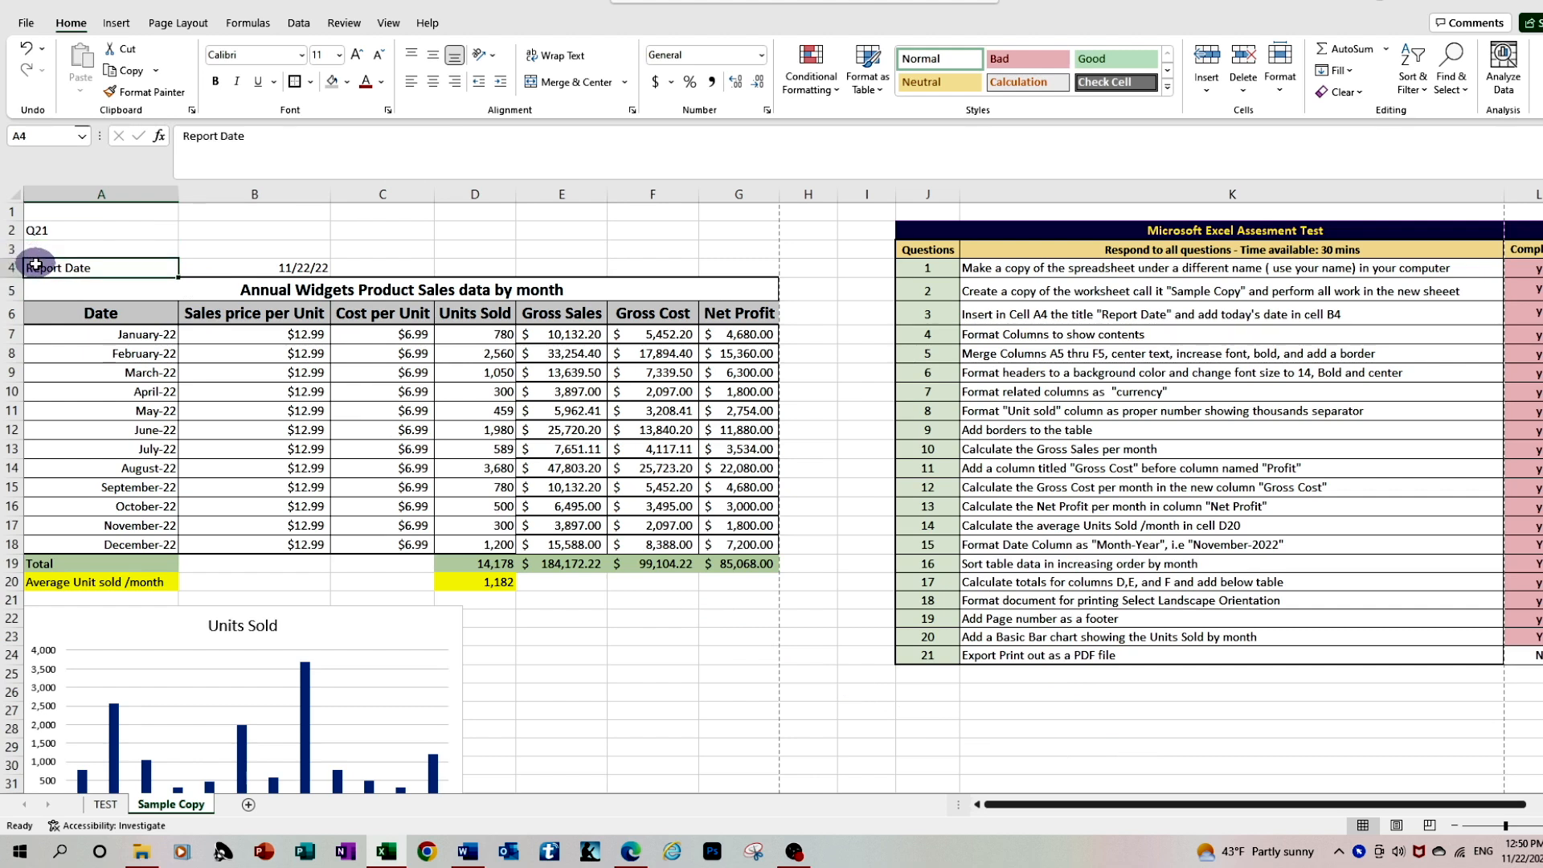
left_click_drag(36, 264, 1054, 735)
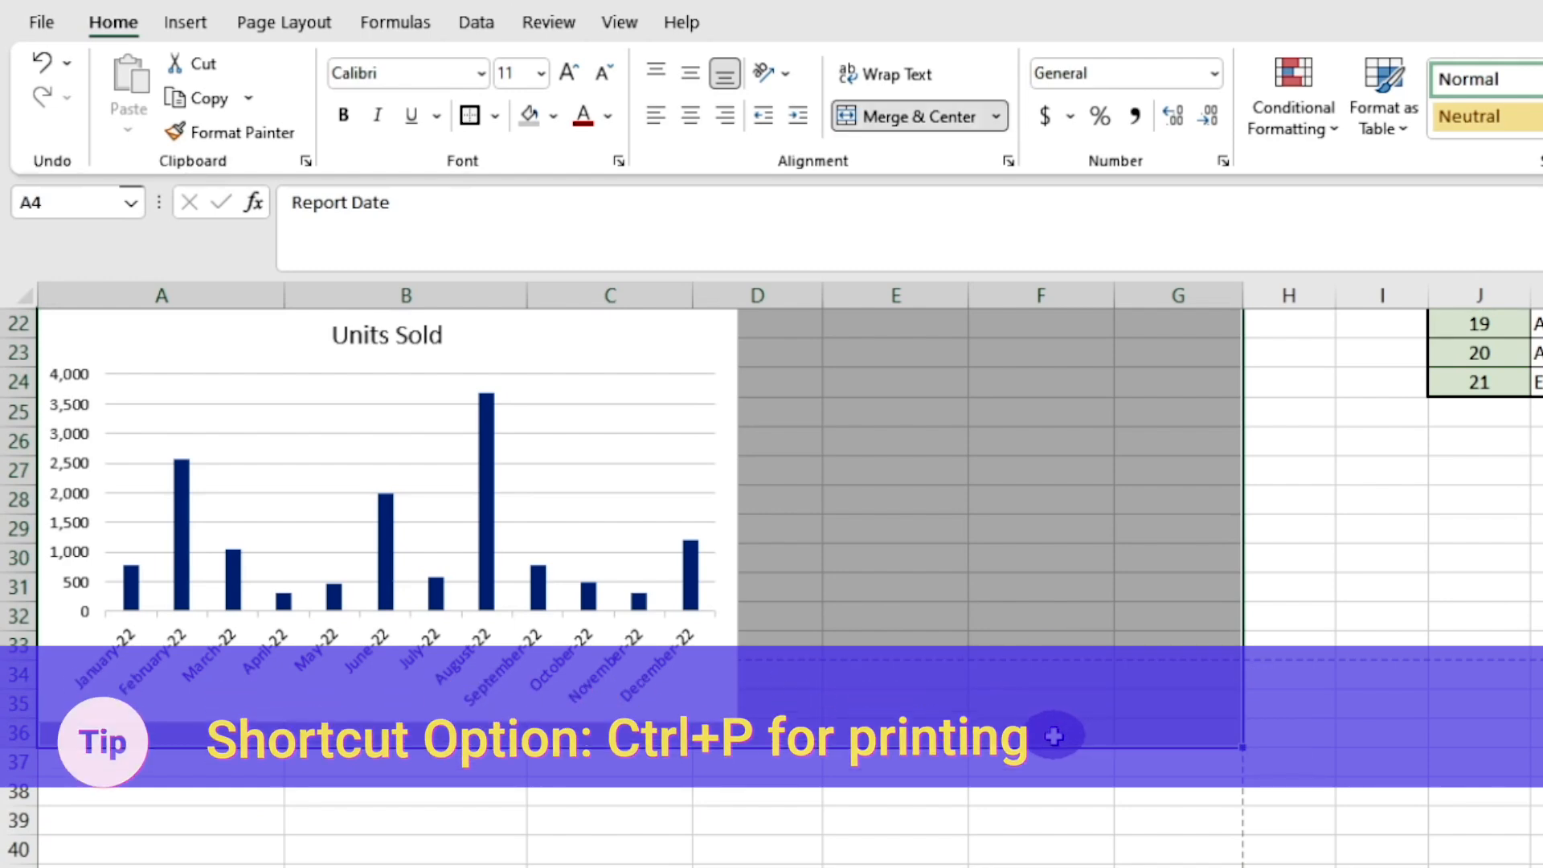
scroll(1053, 735, "up", 3)
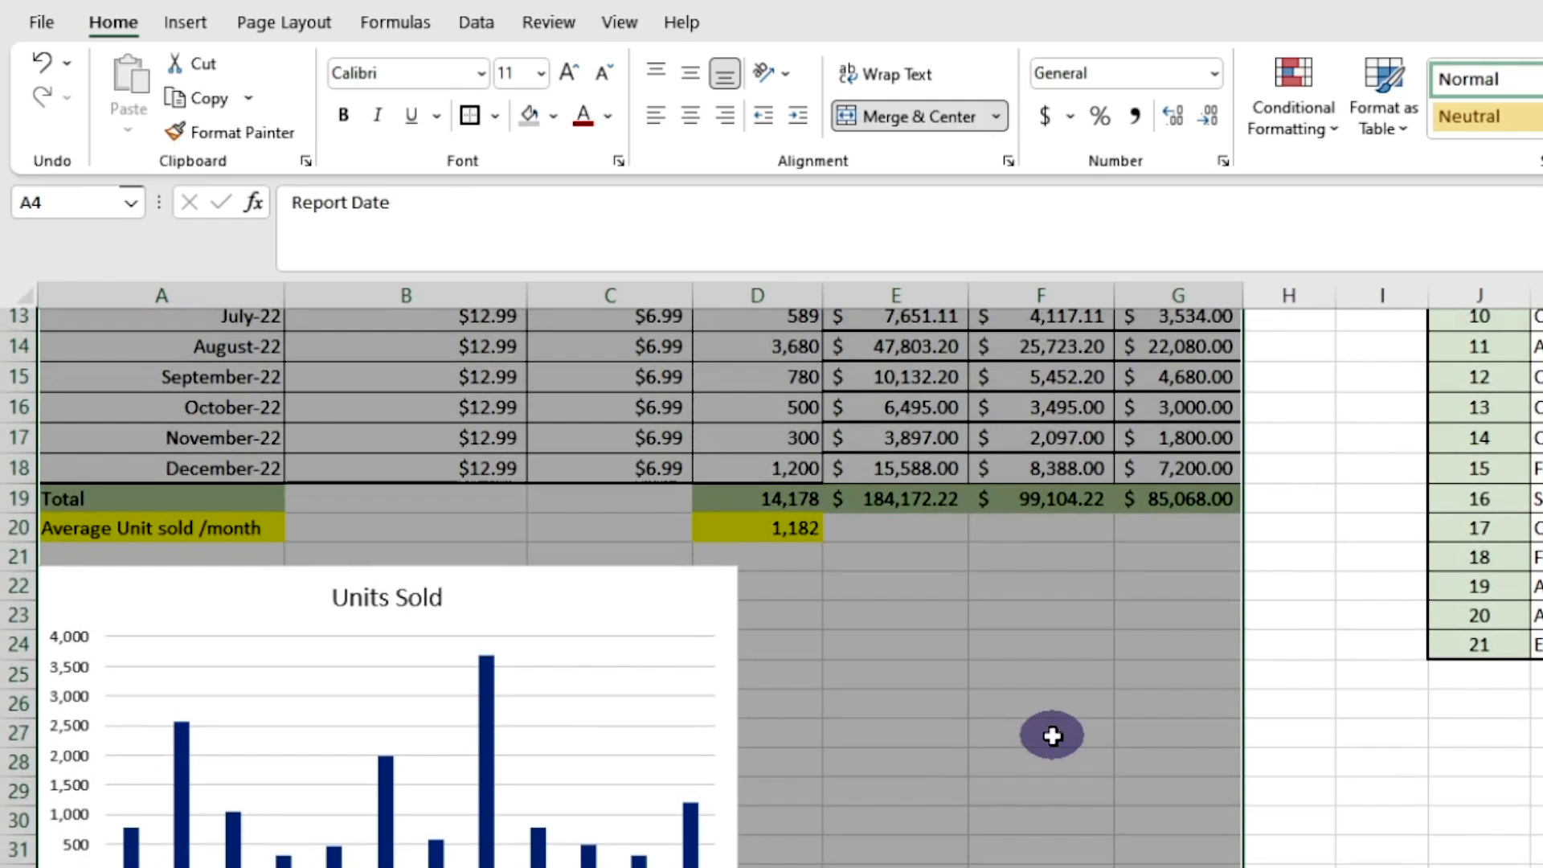
left_click(41, 21)
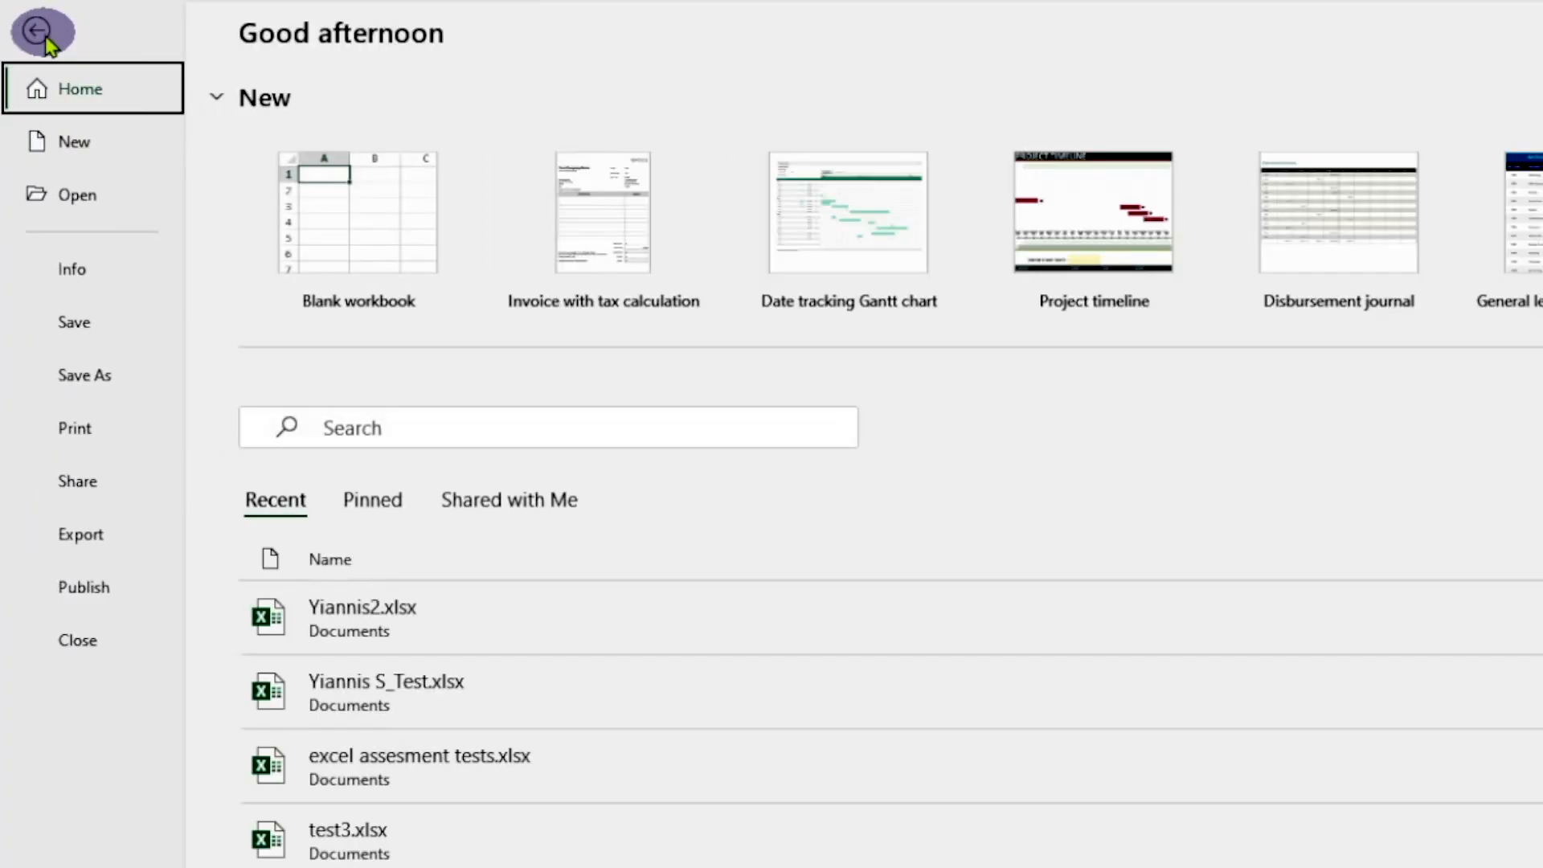
left_click(96, 432)
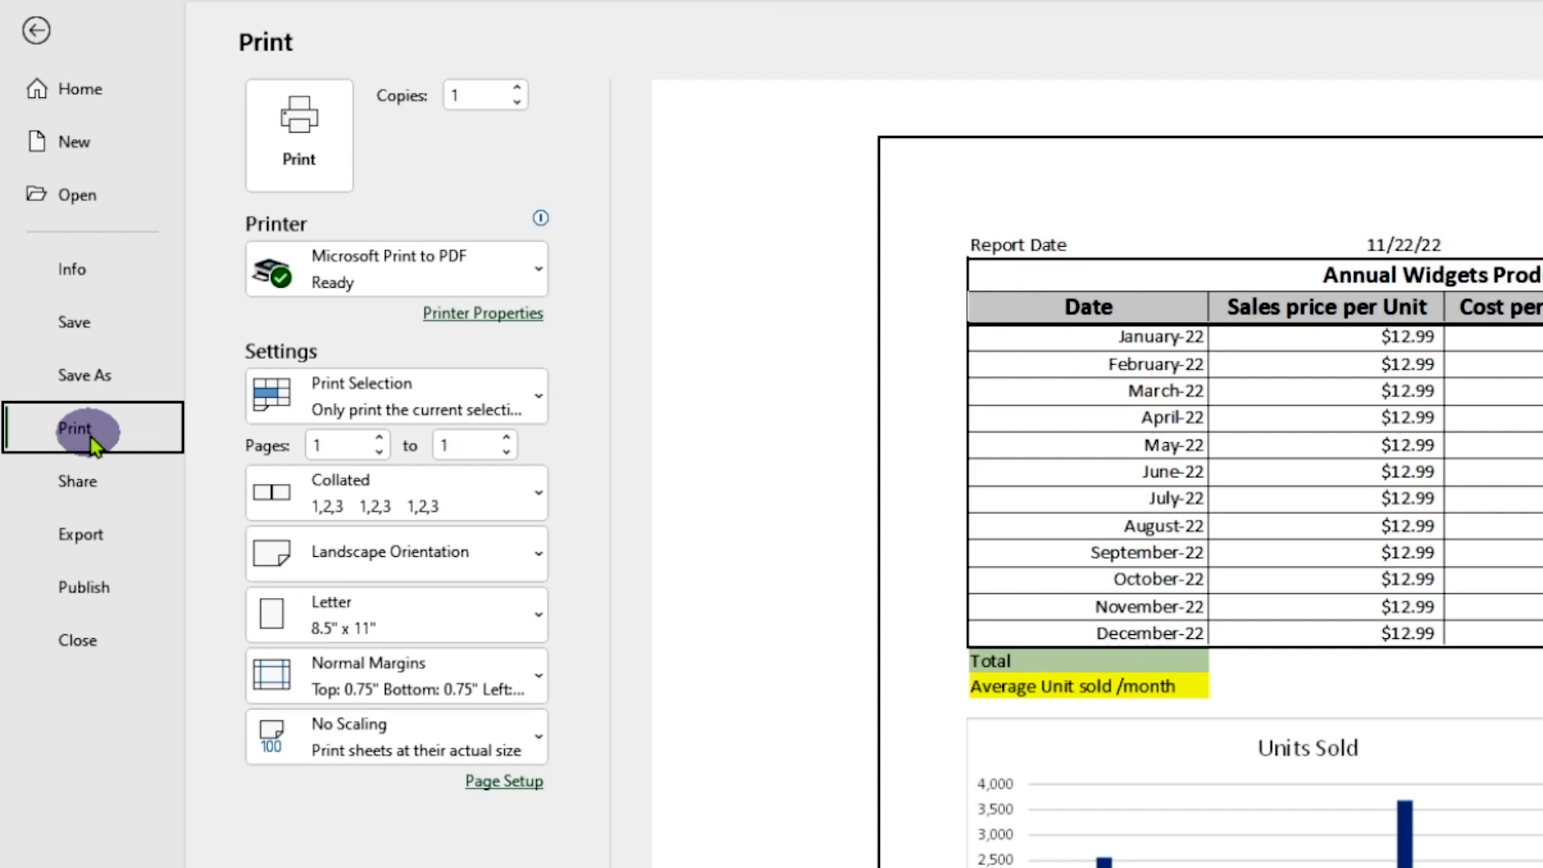
left_click(543, 281)
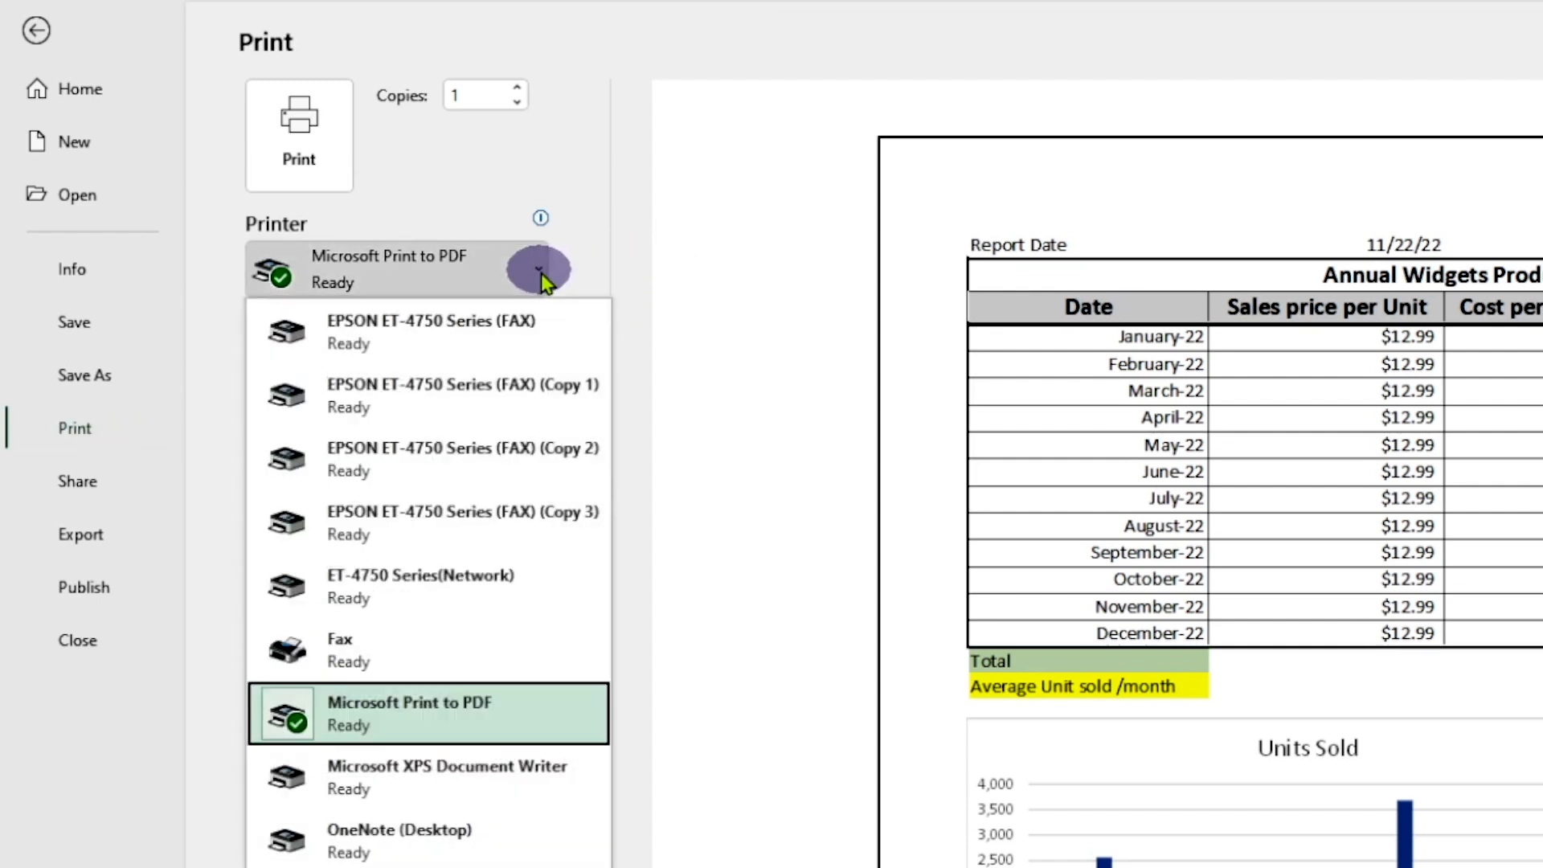
left_click(444, 723)
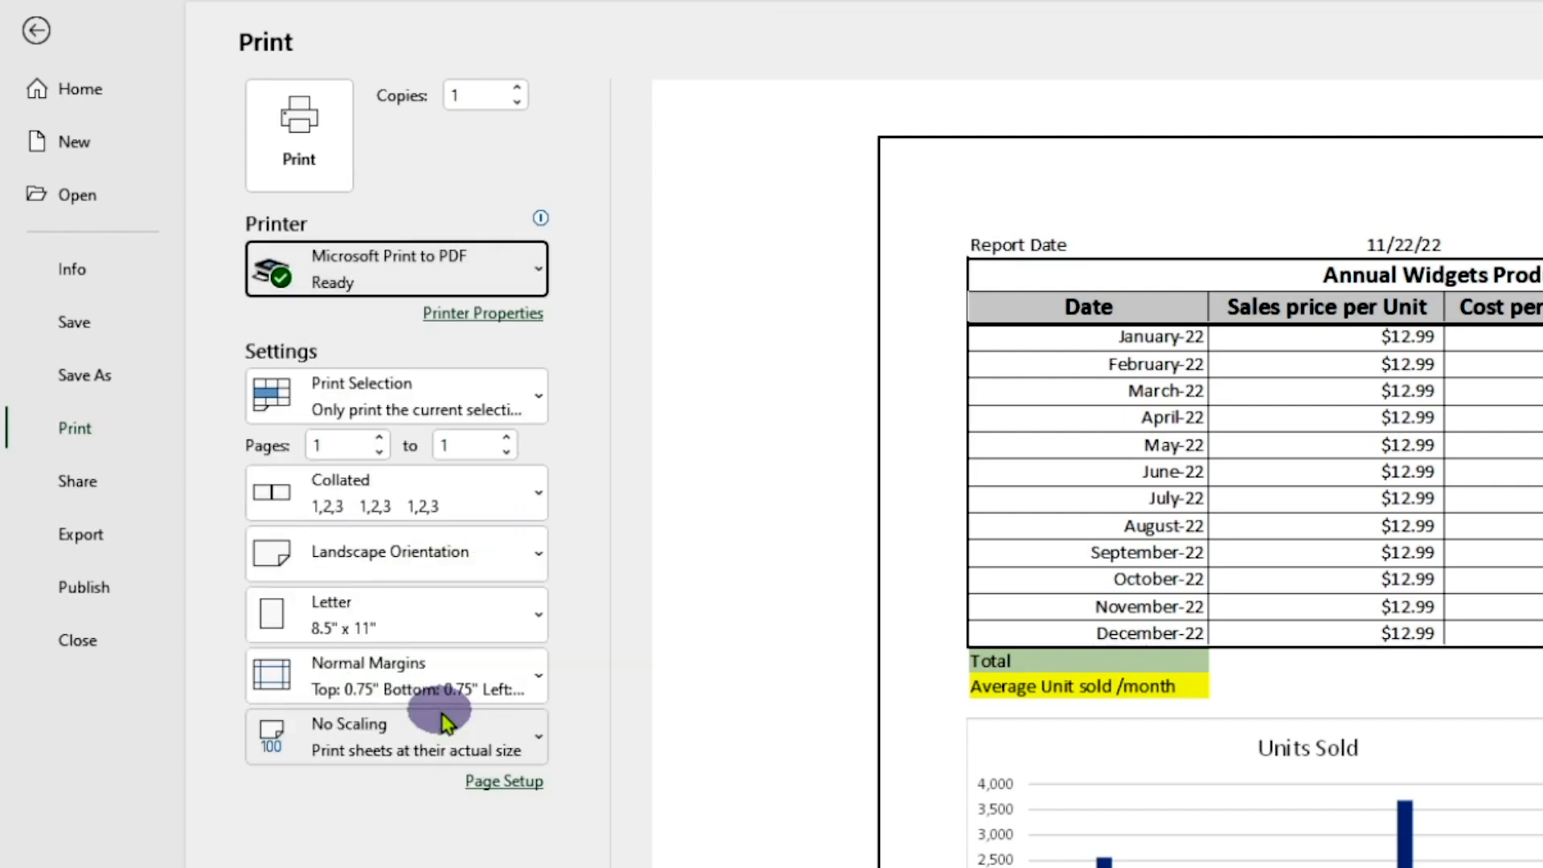
Print the selection to a PDF file named "test" in the OneDrive Documents folder
left_click(314, 164)
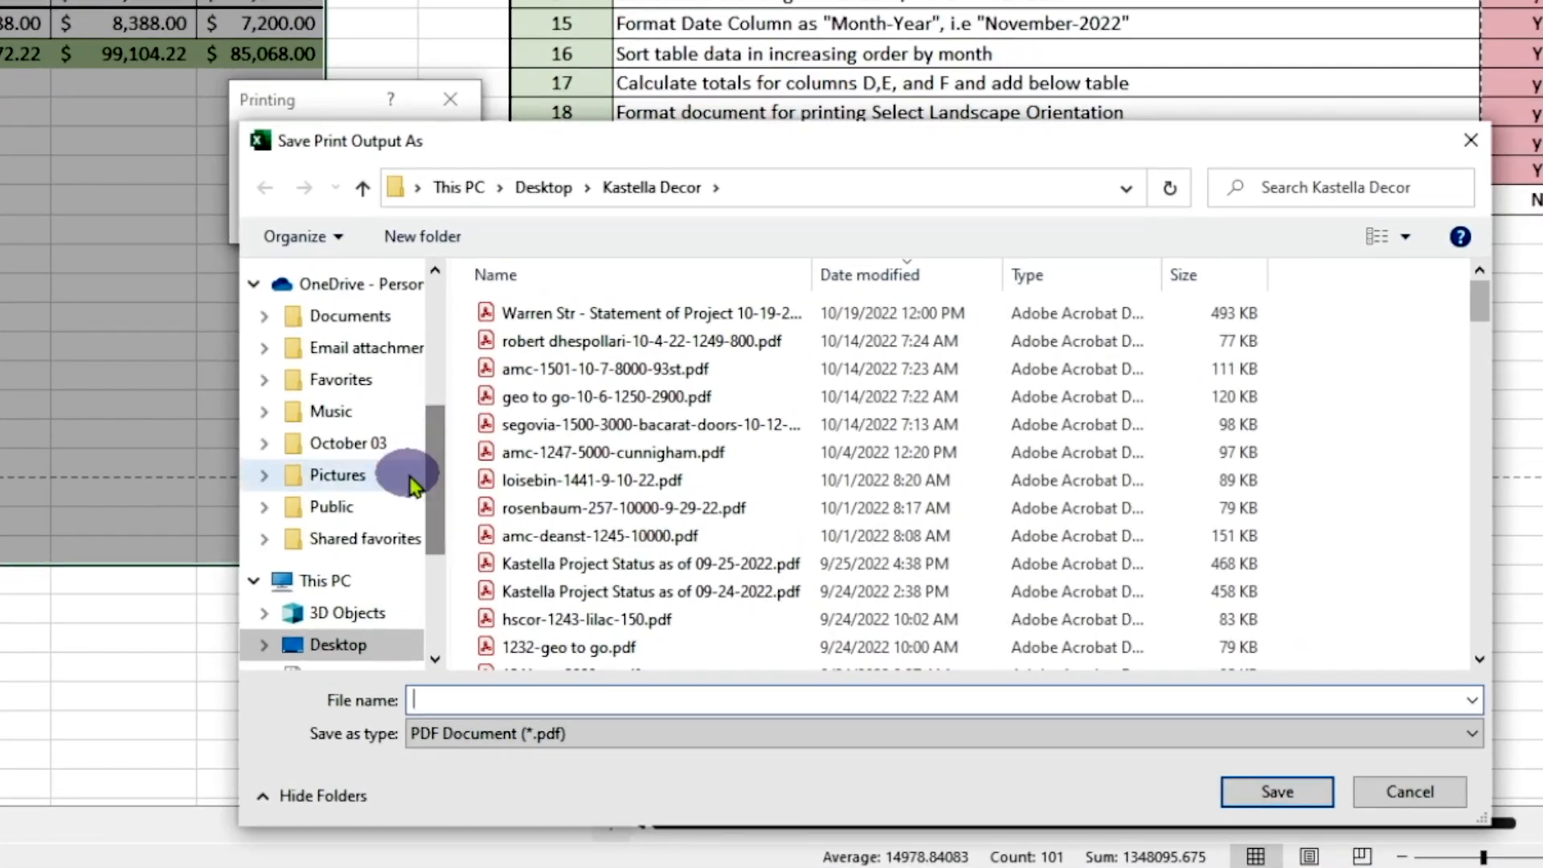
left_click(360, 321)
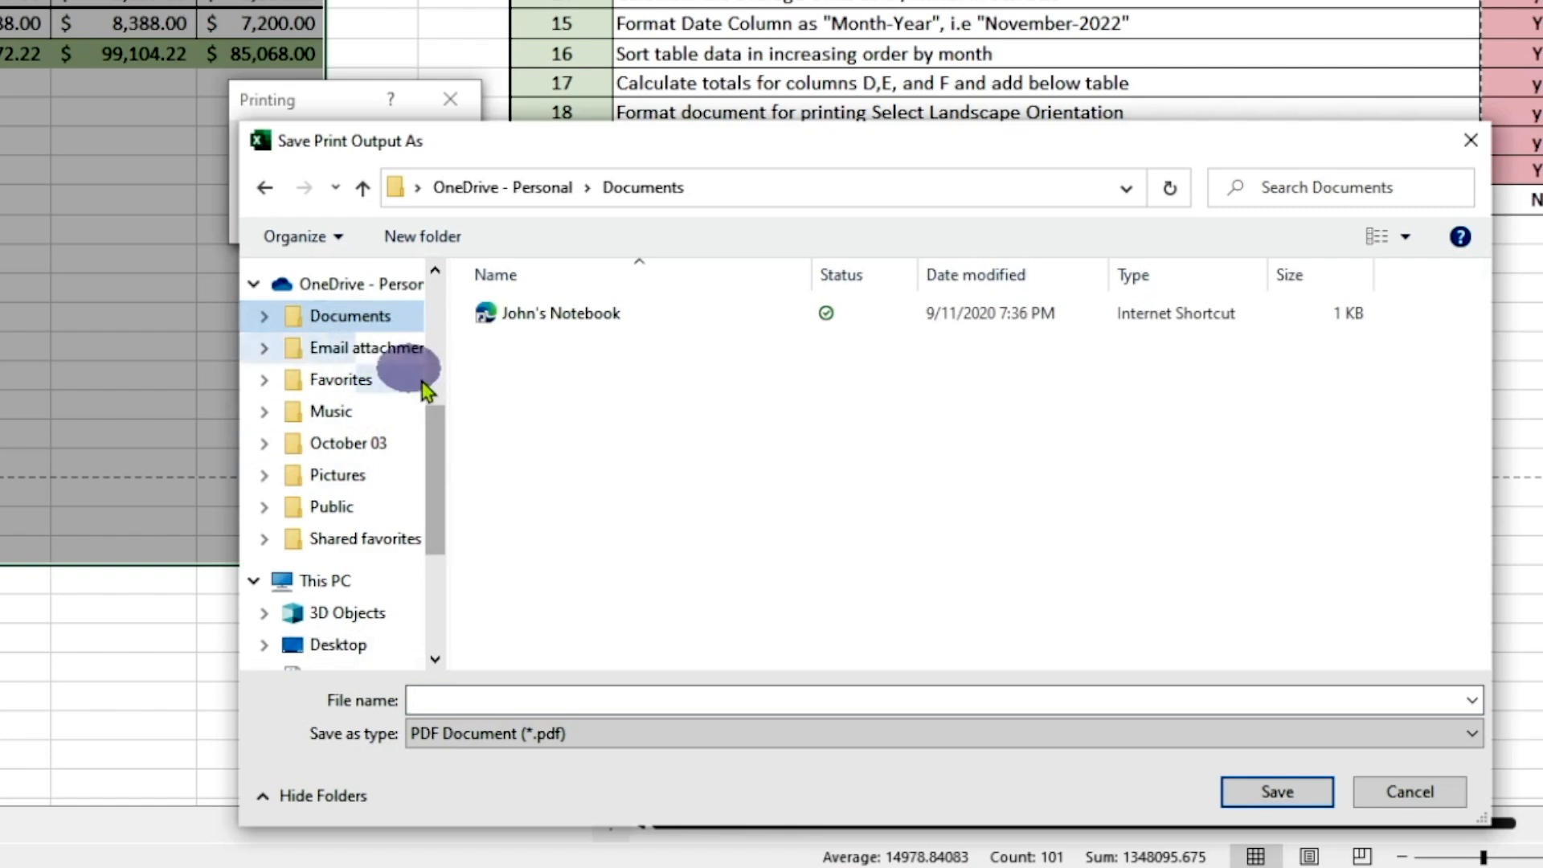
left_click(498, 699)
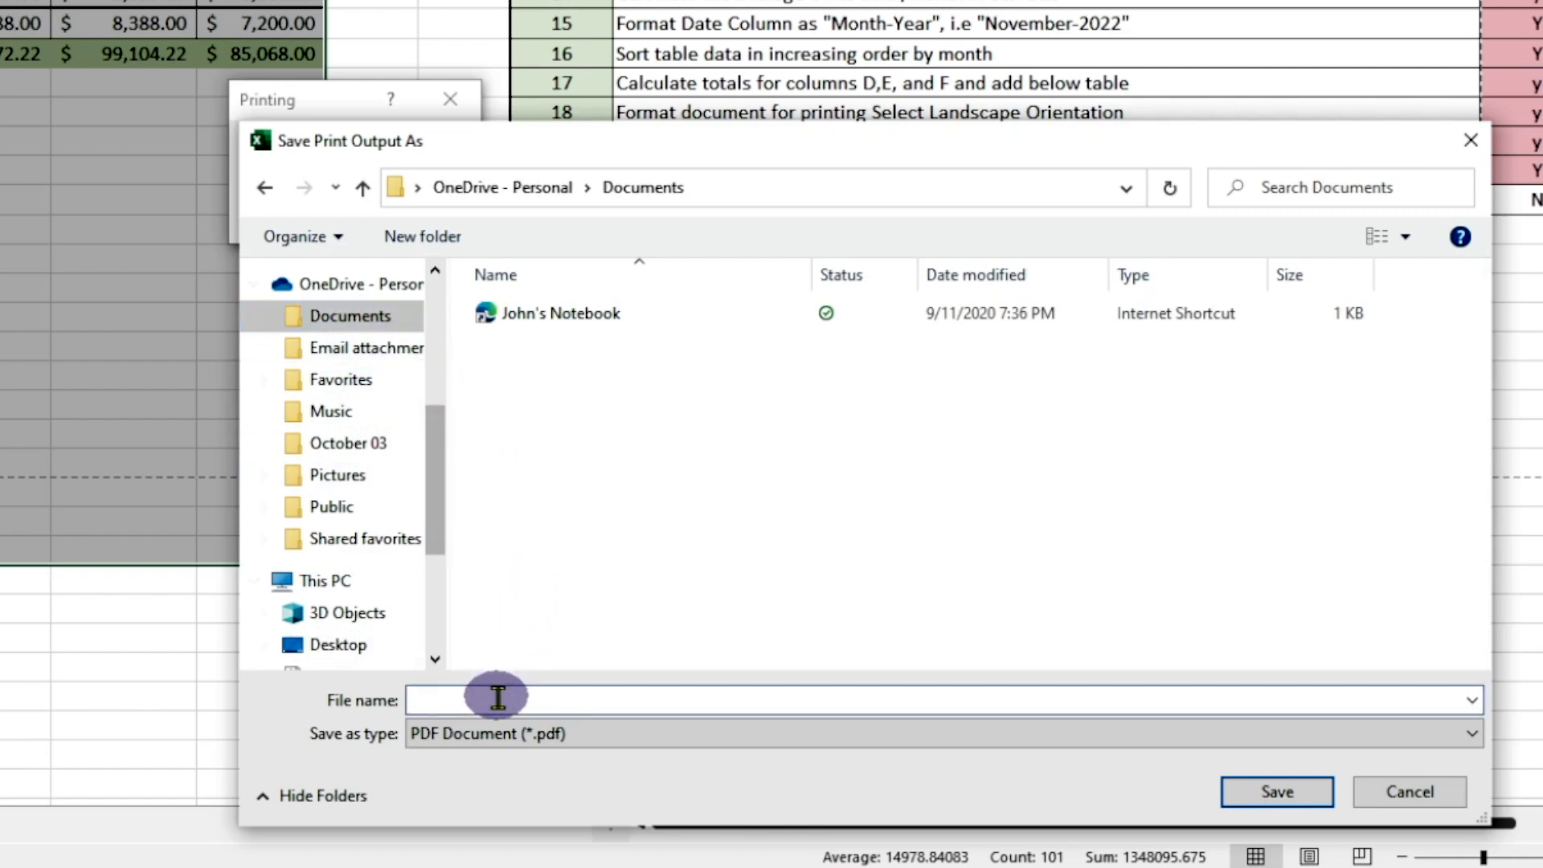
type("test")
left_click(1298, 793)
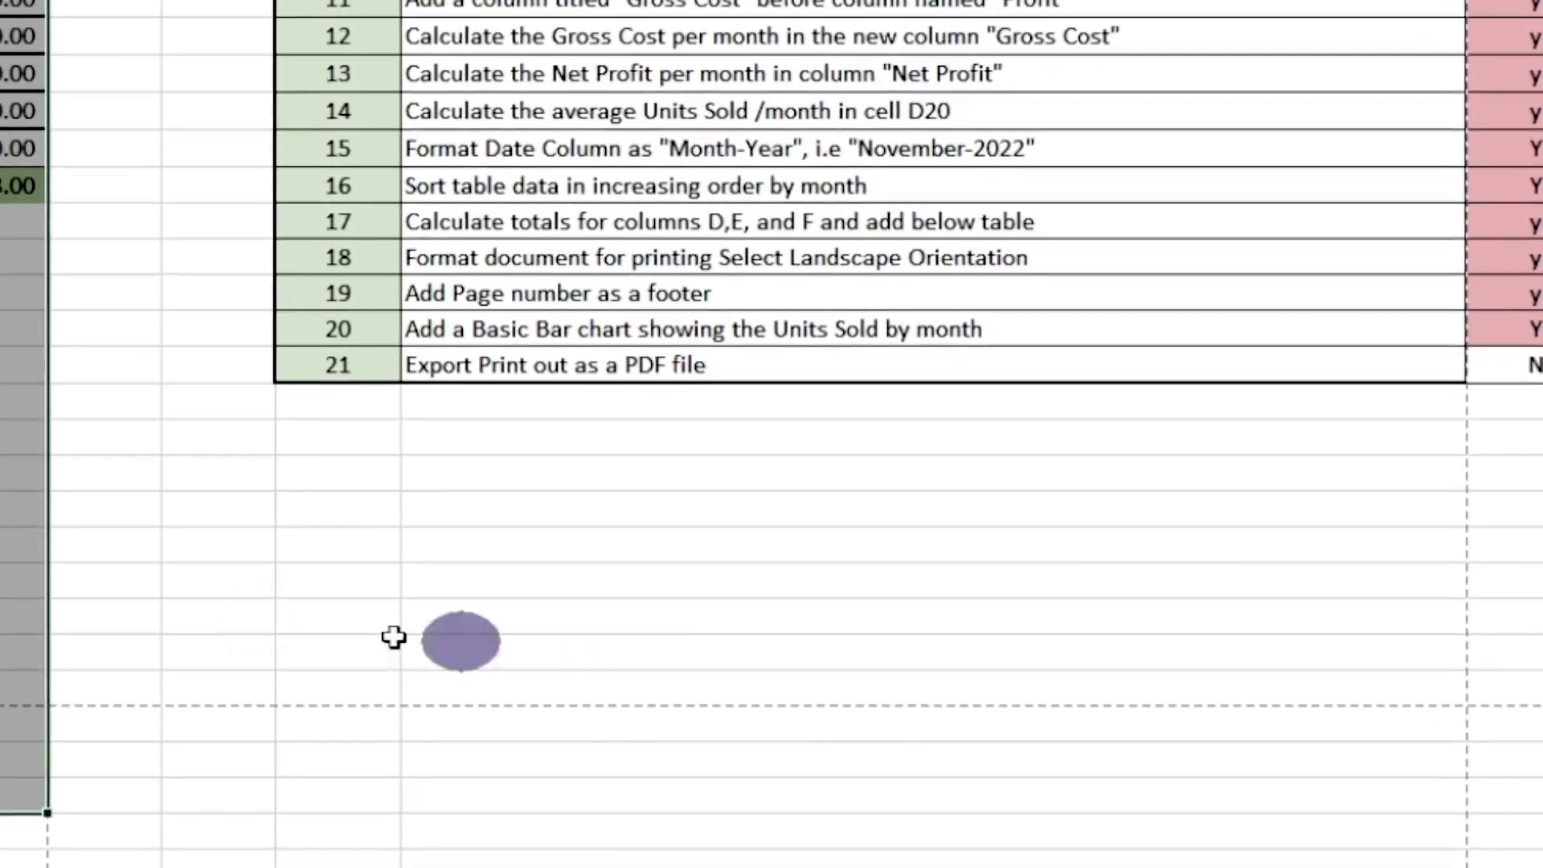
Mark question 21, the PDF export, as completed with "Y" in L24
left_click(839, 500)
scroll(839, 500, "up", 2)
scroll(249, 621, "up", 2)
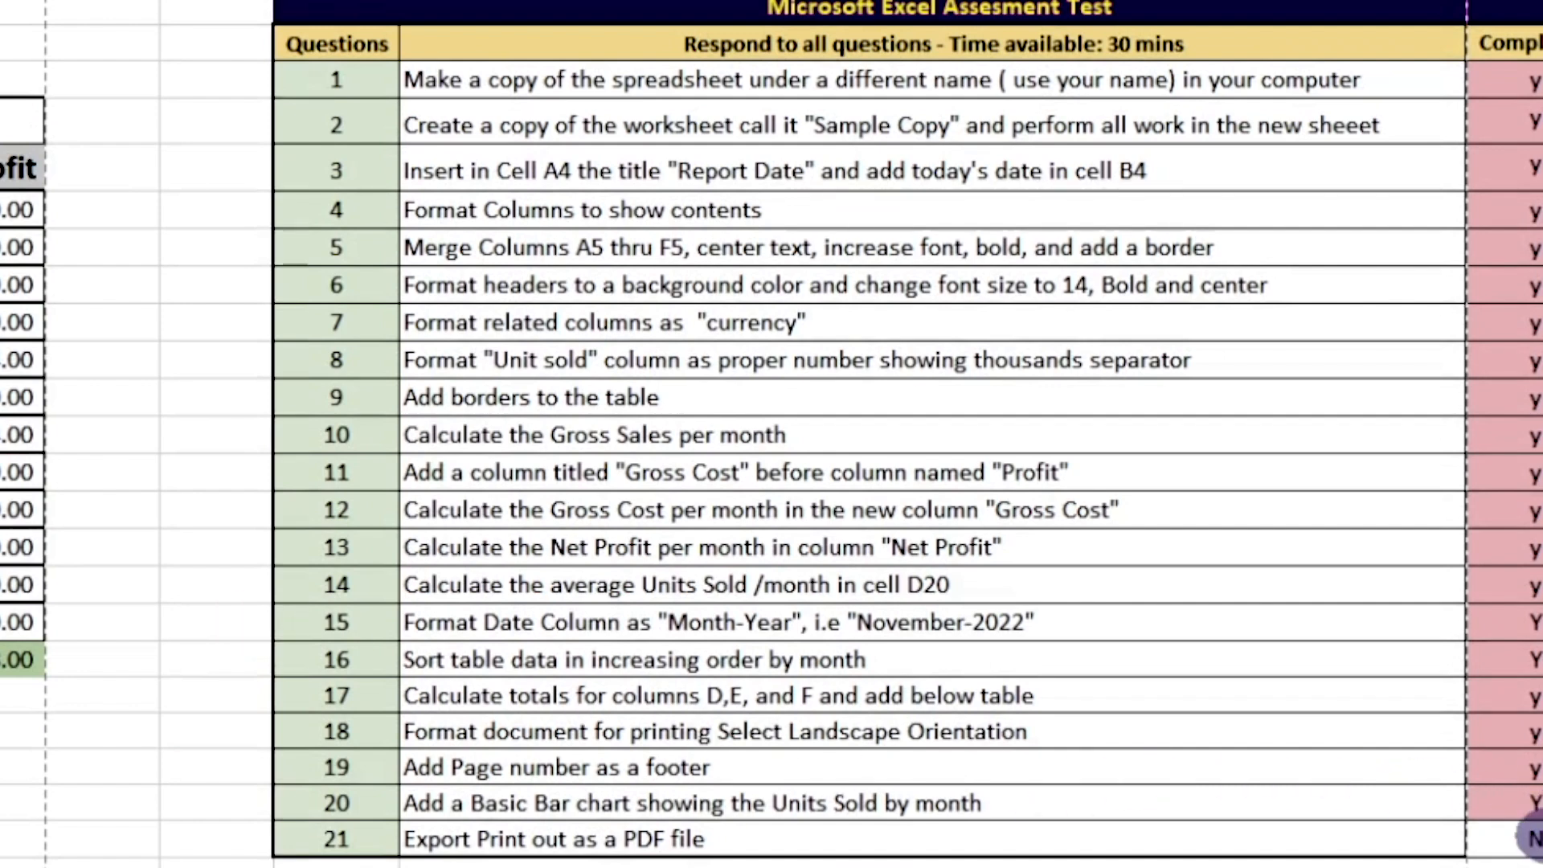
left_click(1541, 837)
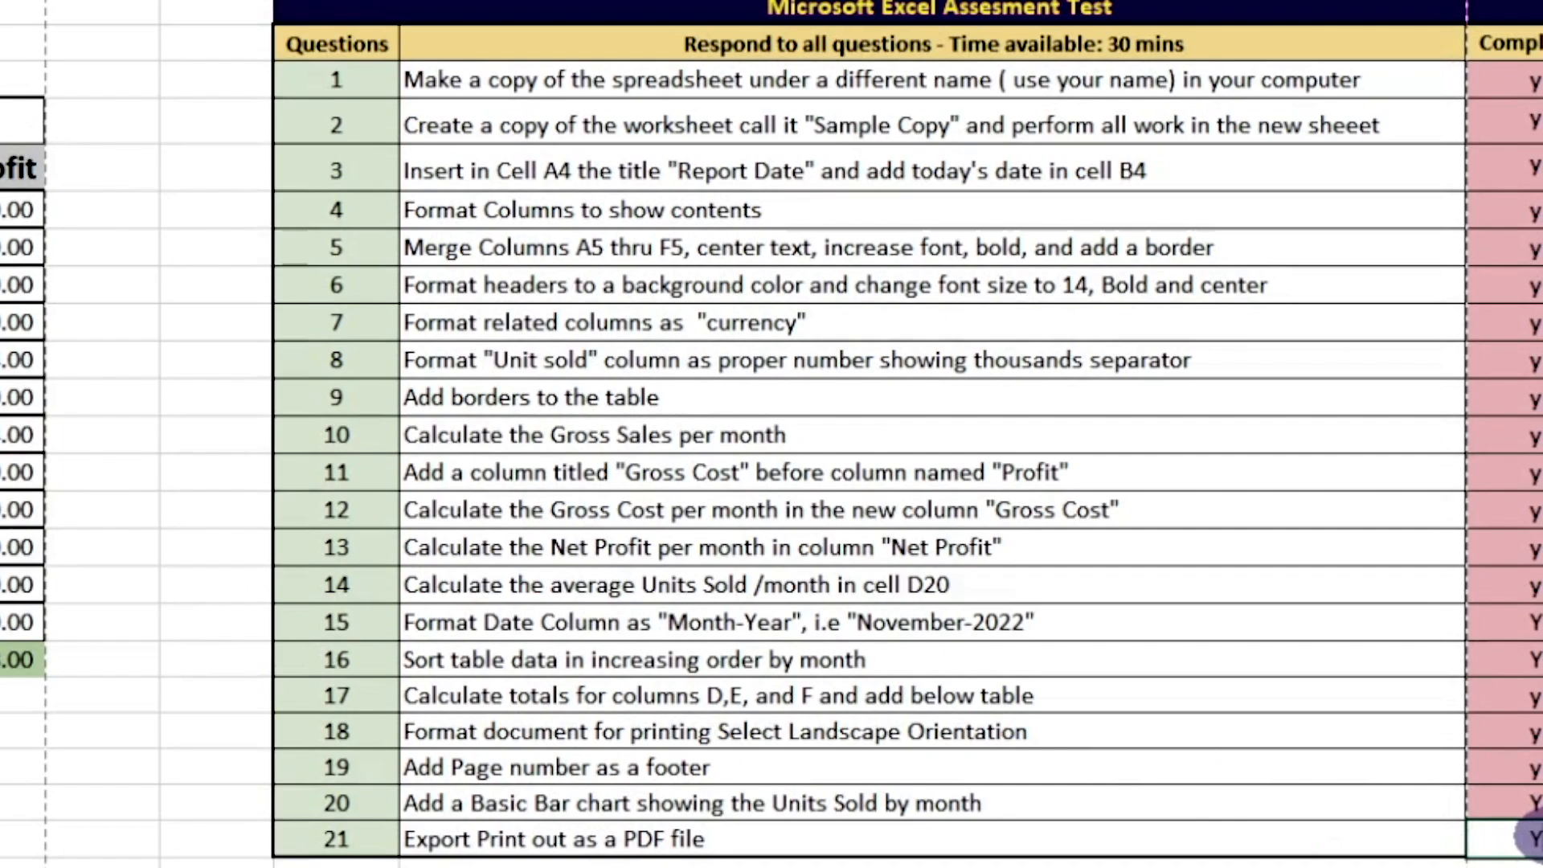
key("Return")
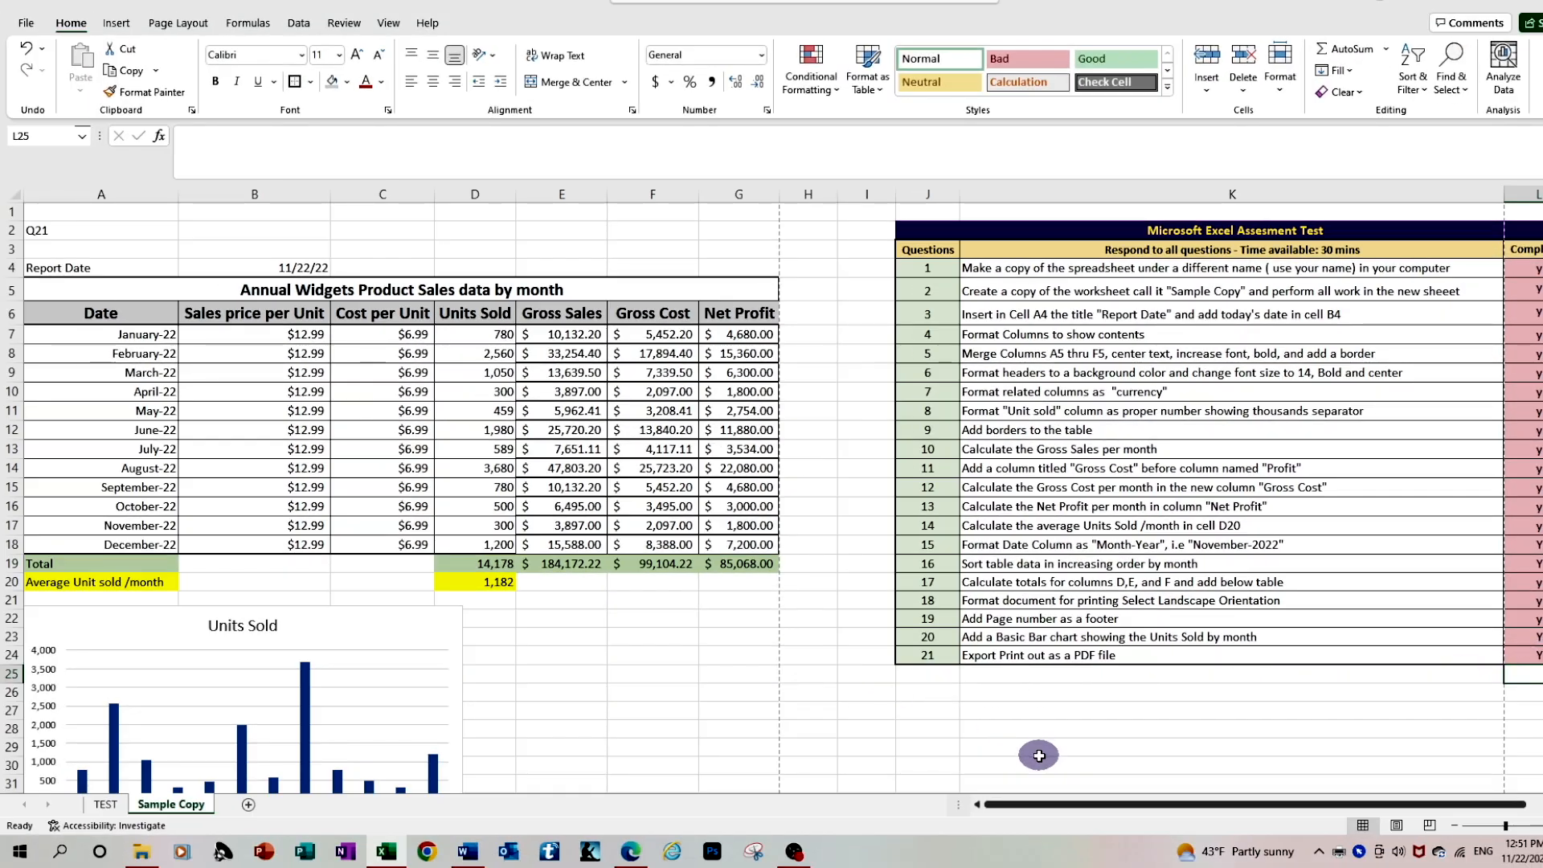
left_click(1458, 826)
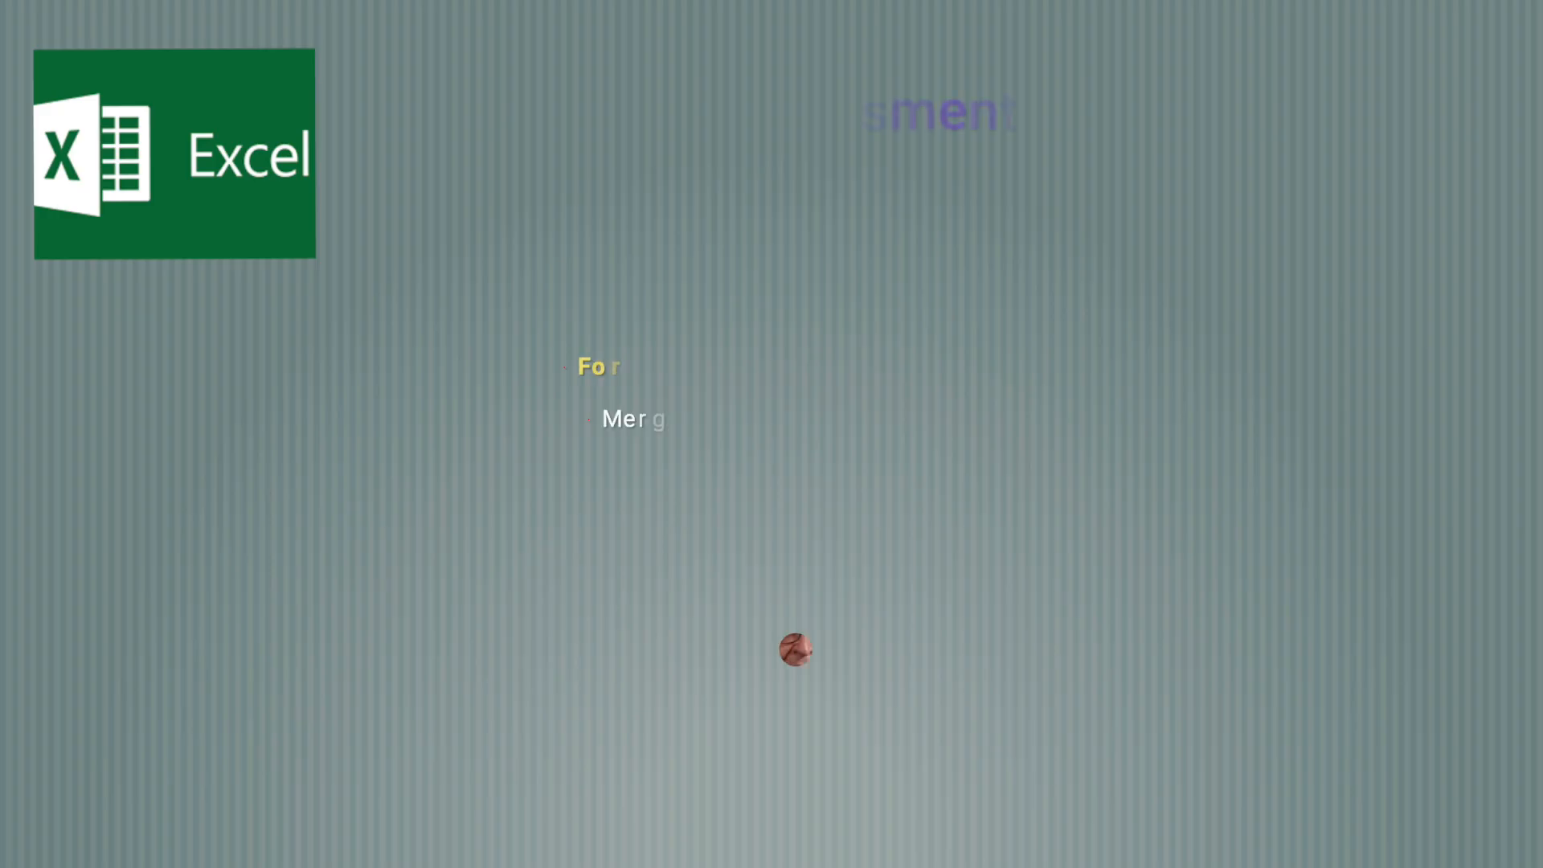